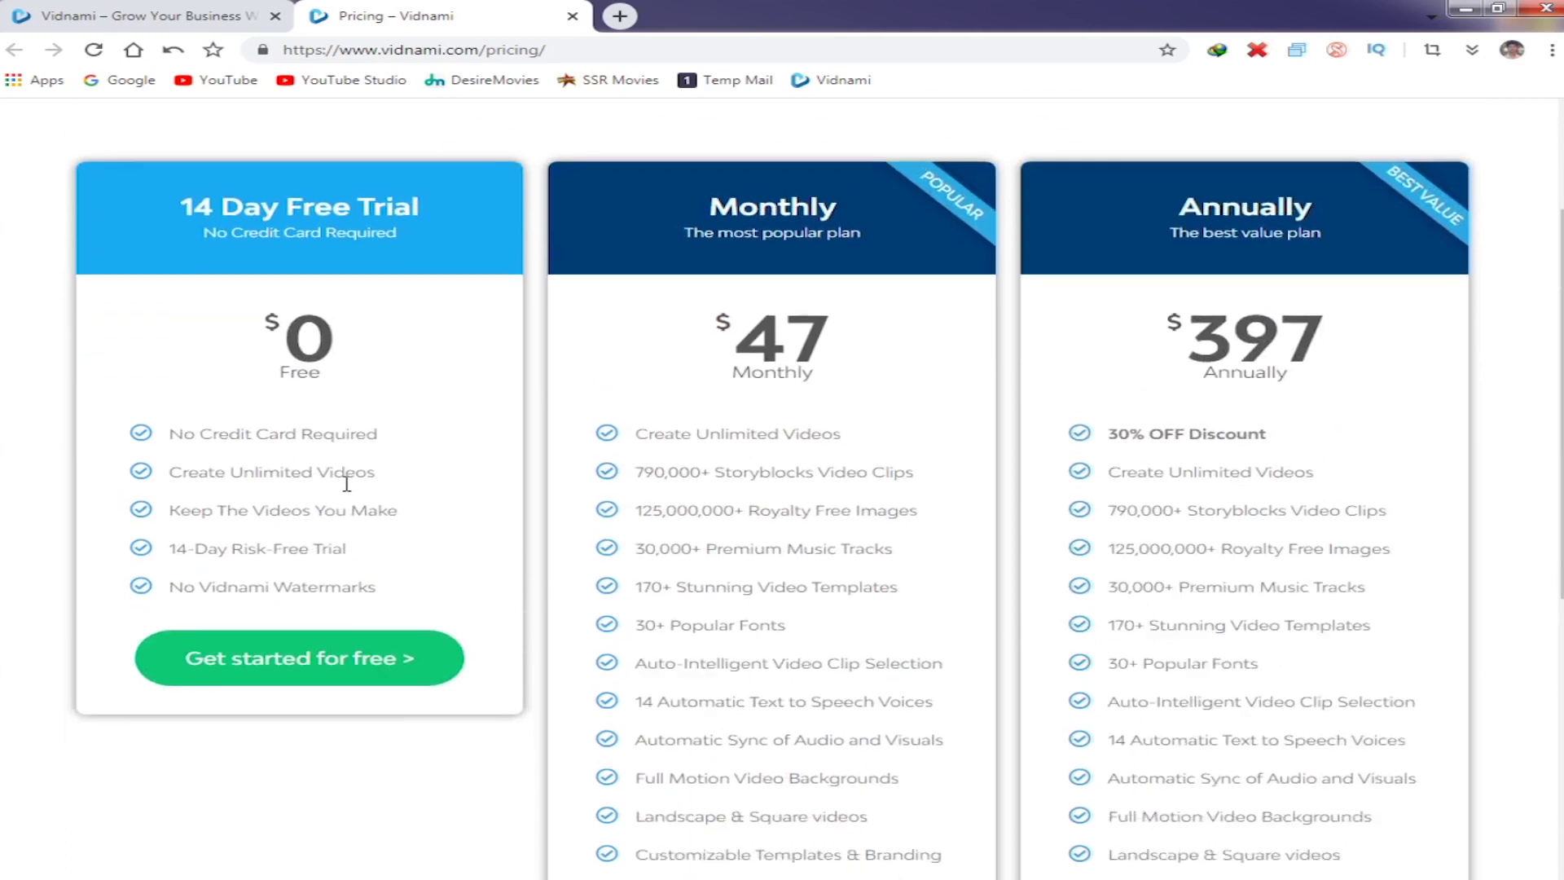
Return from the pricing page to the Vidnami home page and go to the account login.
{"action": "left_click", "coordinate": [10, 52]}
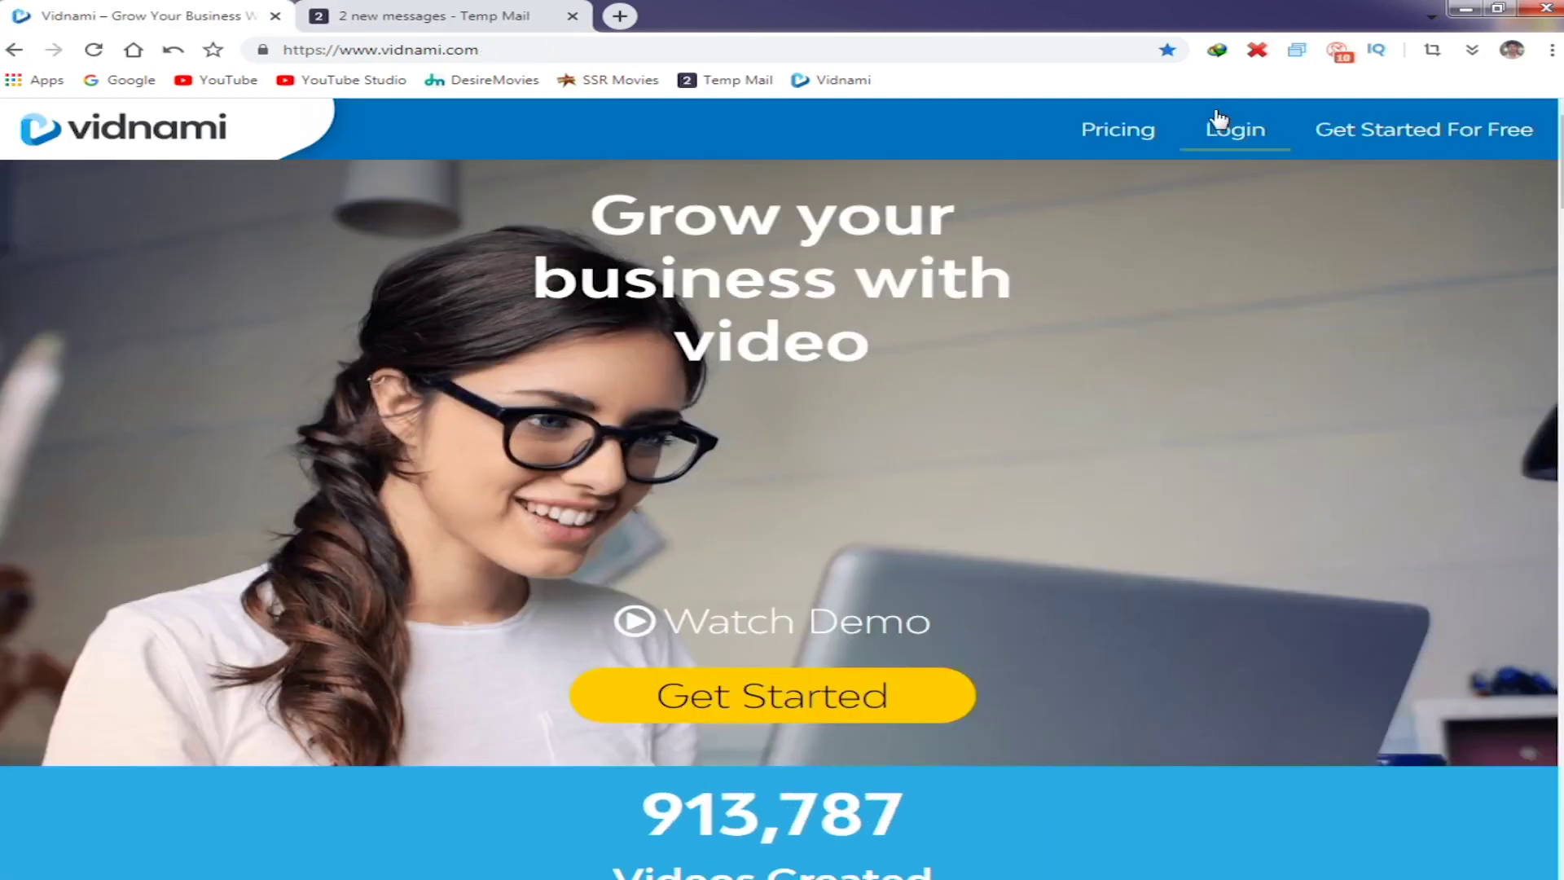
{"action": "left_click", "coordinate": [1234, 131]}
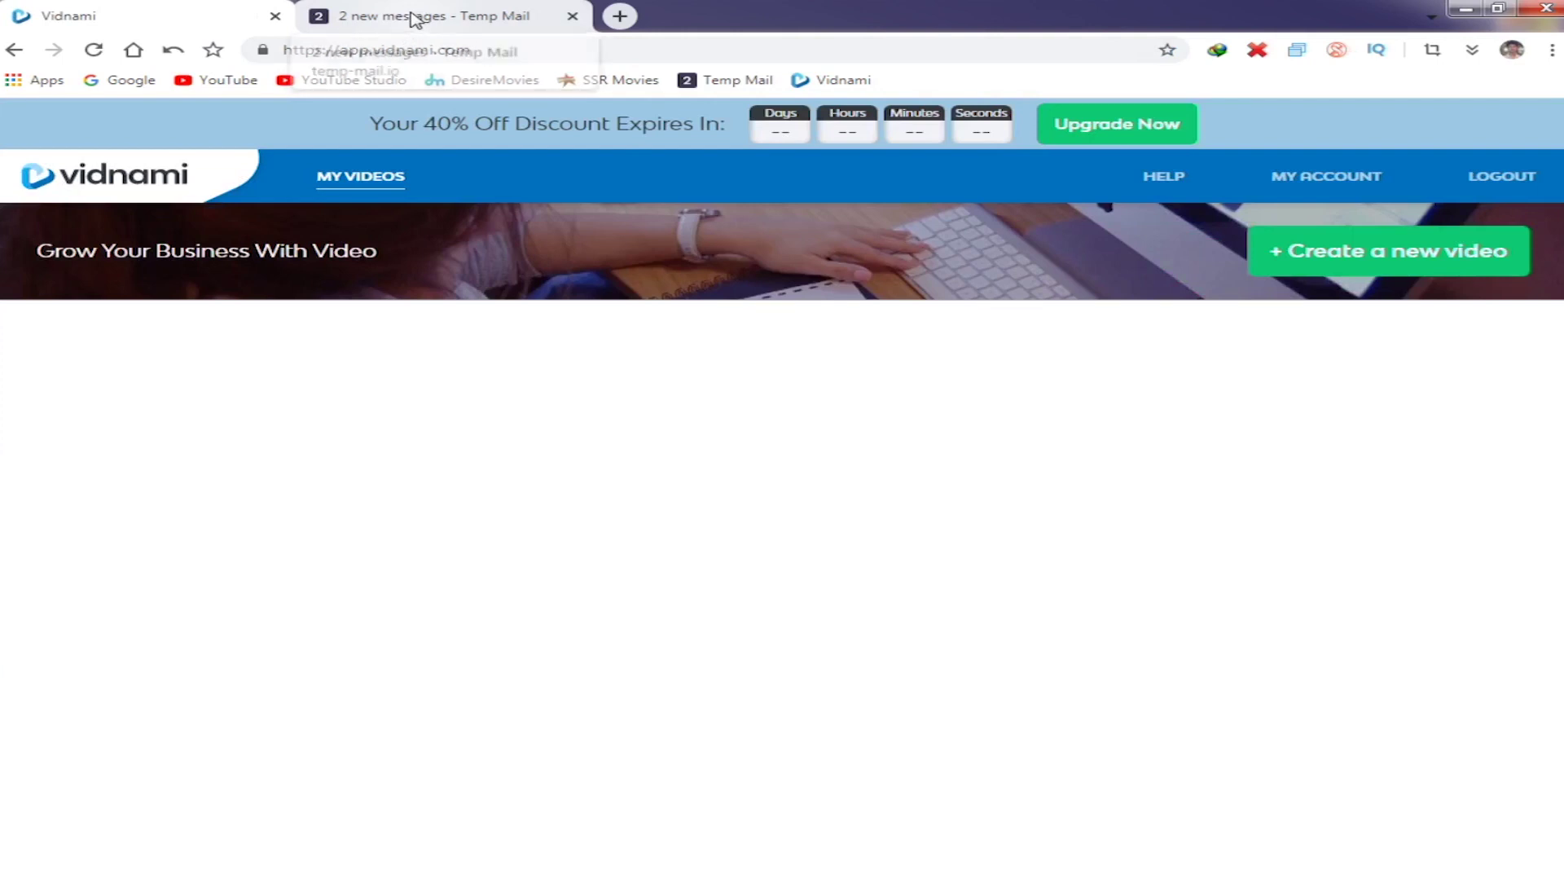
Switch to the Temp Mail inbox and read Vidnami's Facebook group invitation and its welcome message with the access details.
{"action": "left_click", "coordinate": [411, 23]}
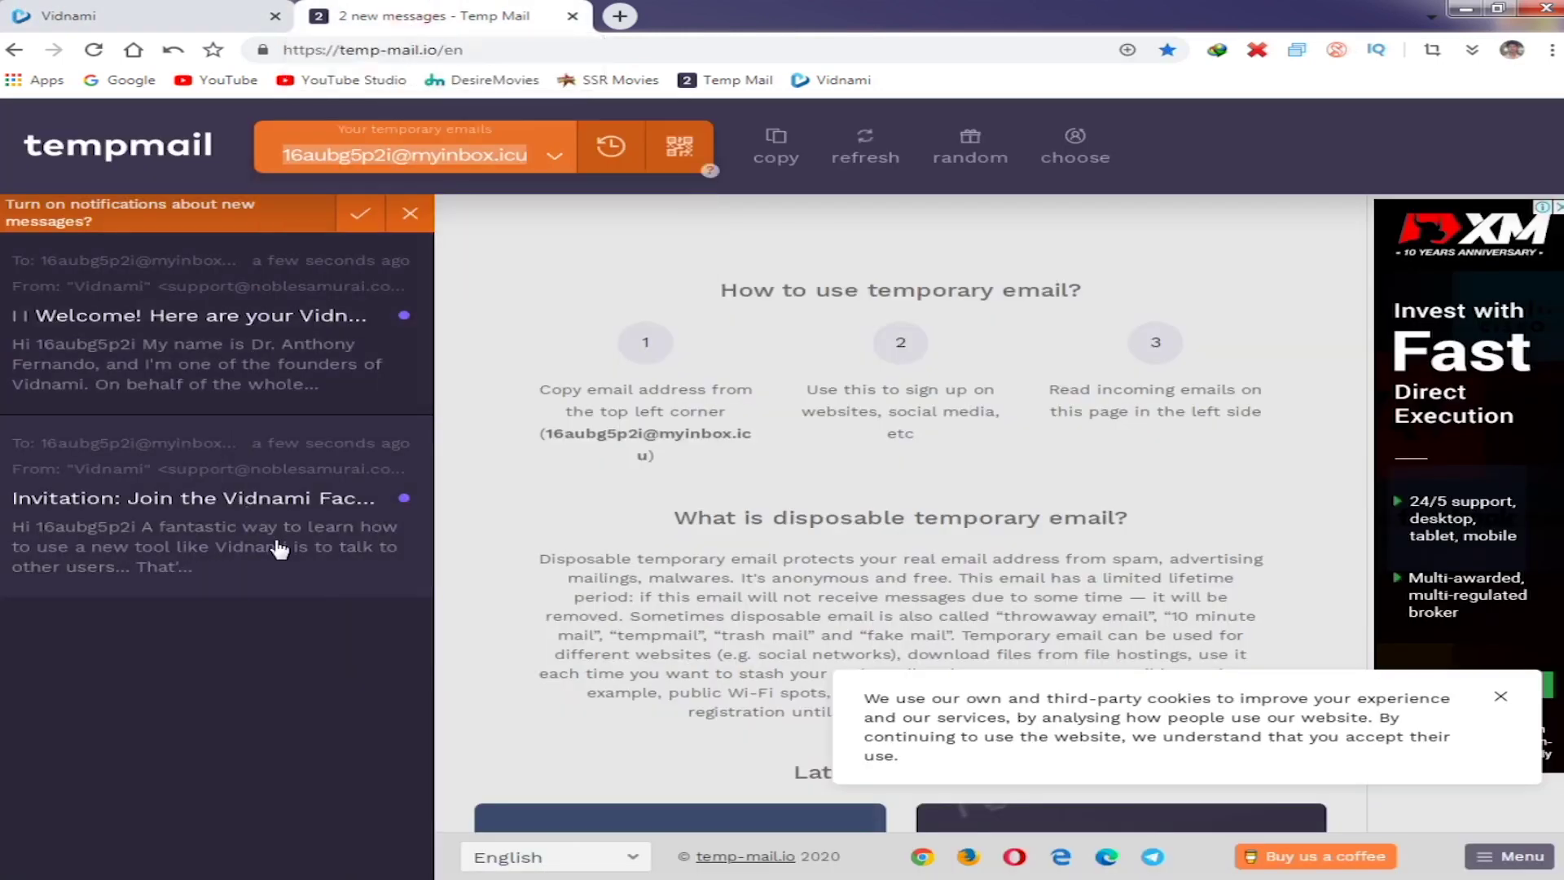
{"action": "left_click", "coordinate": [237, 549]}
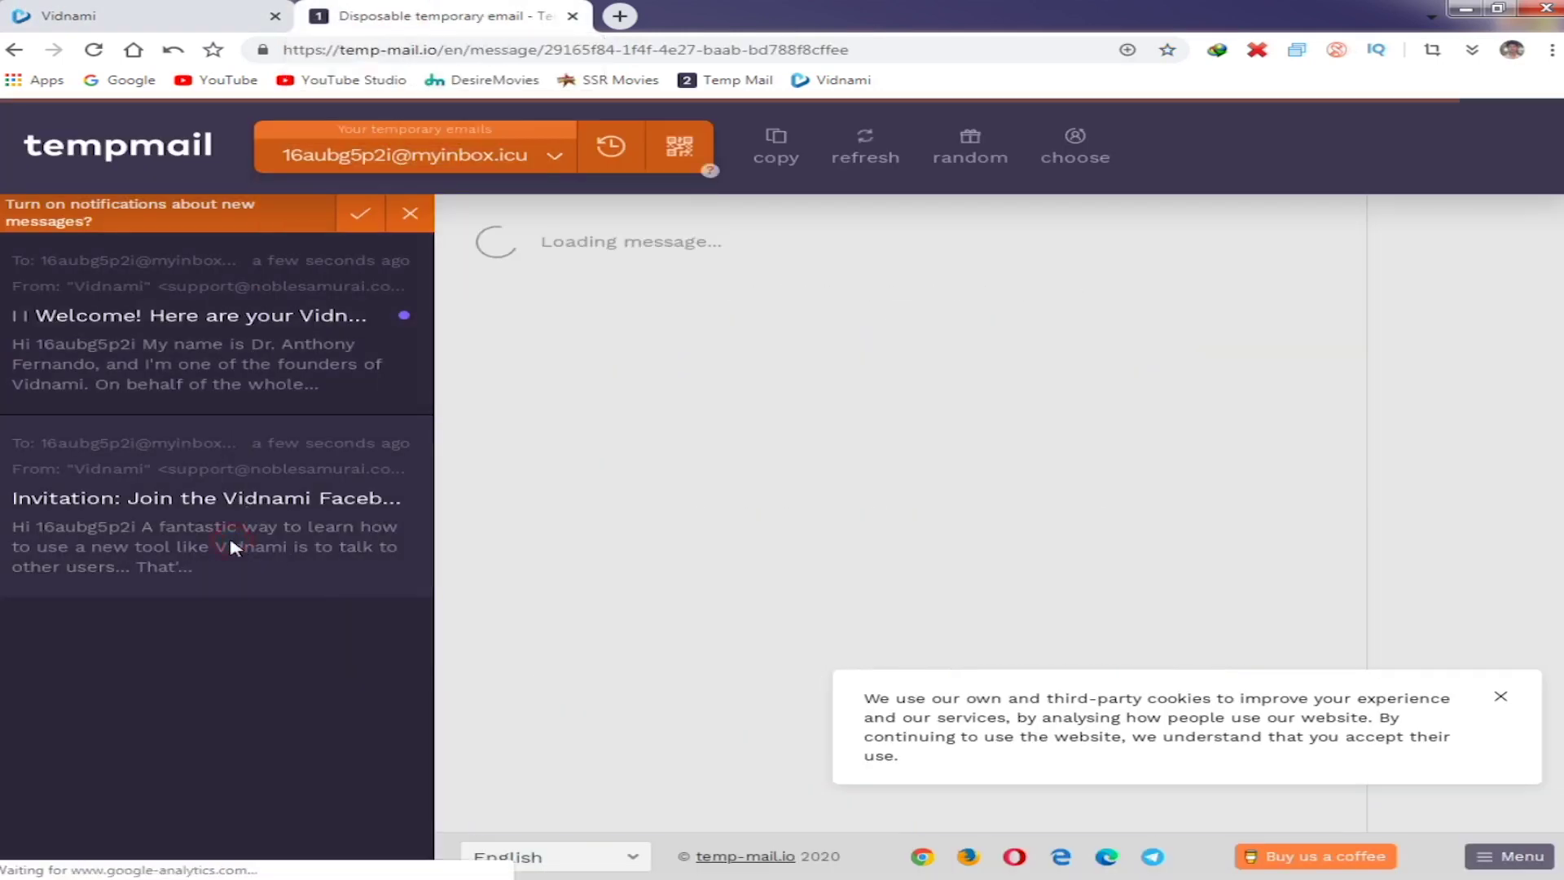
{"action": "scroll", "coordinate": [562, 595], "scroll_direction": "down", "scroll_amount": 5}
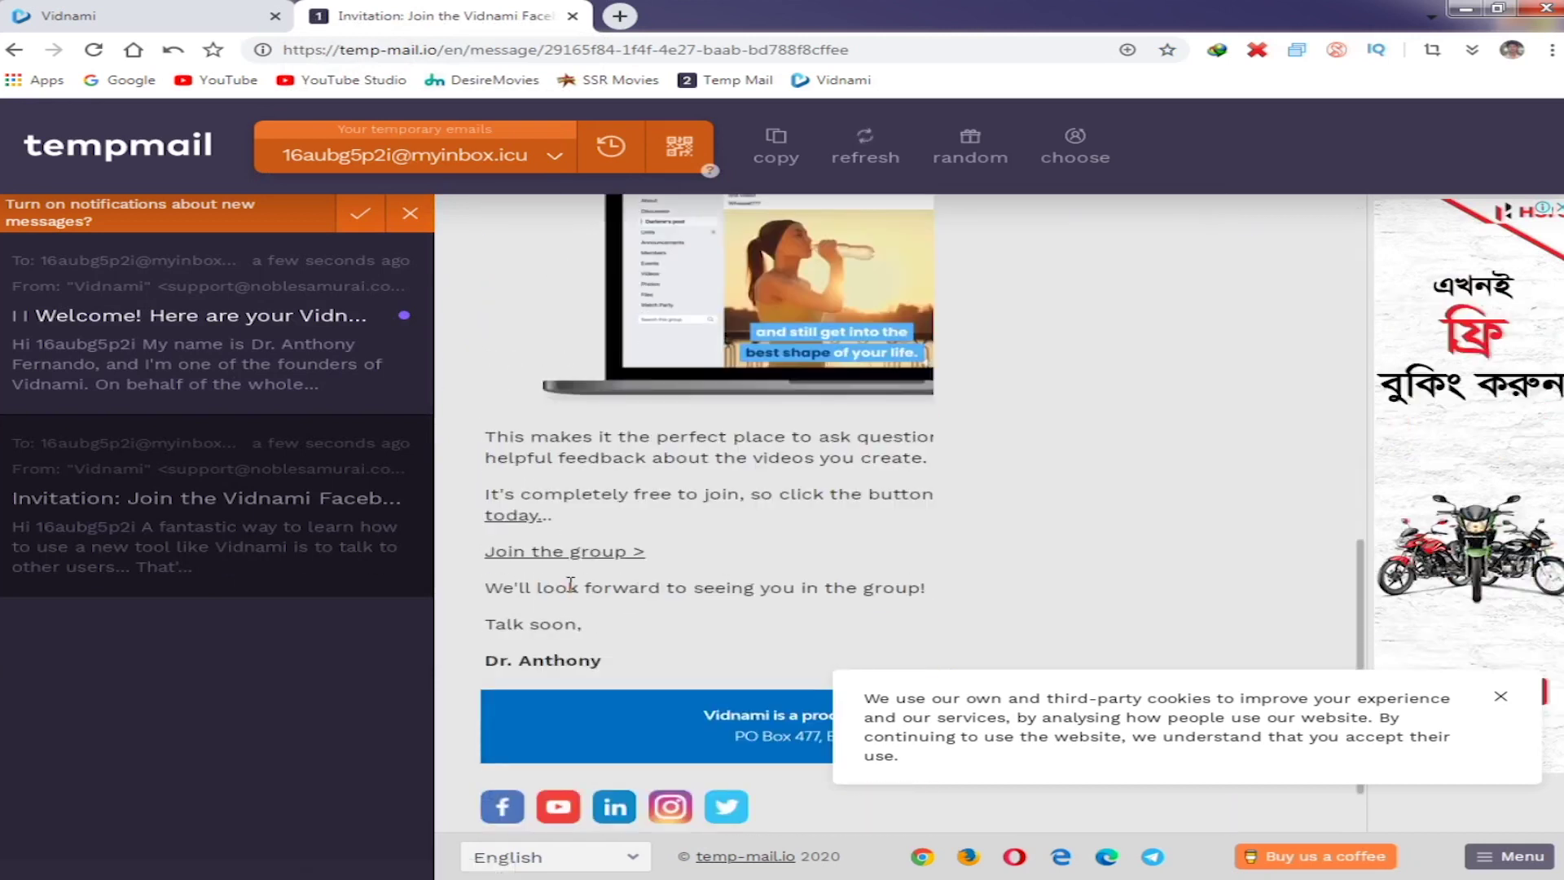
{"action": "scroll", "coordinate": [554, 506], "scroll_direction": "up", "scroll_amount": 5}
{"action": "left_click", "coordinate": [285, 359]}
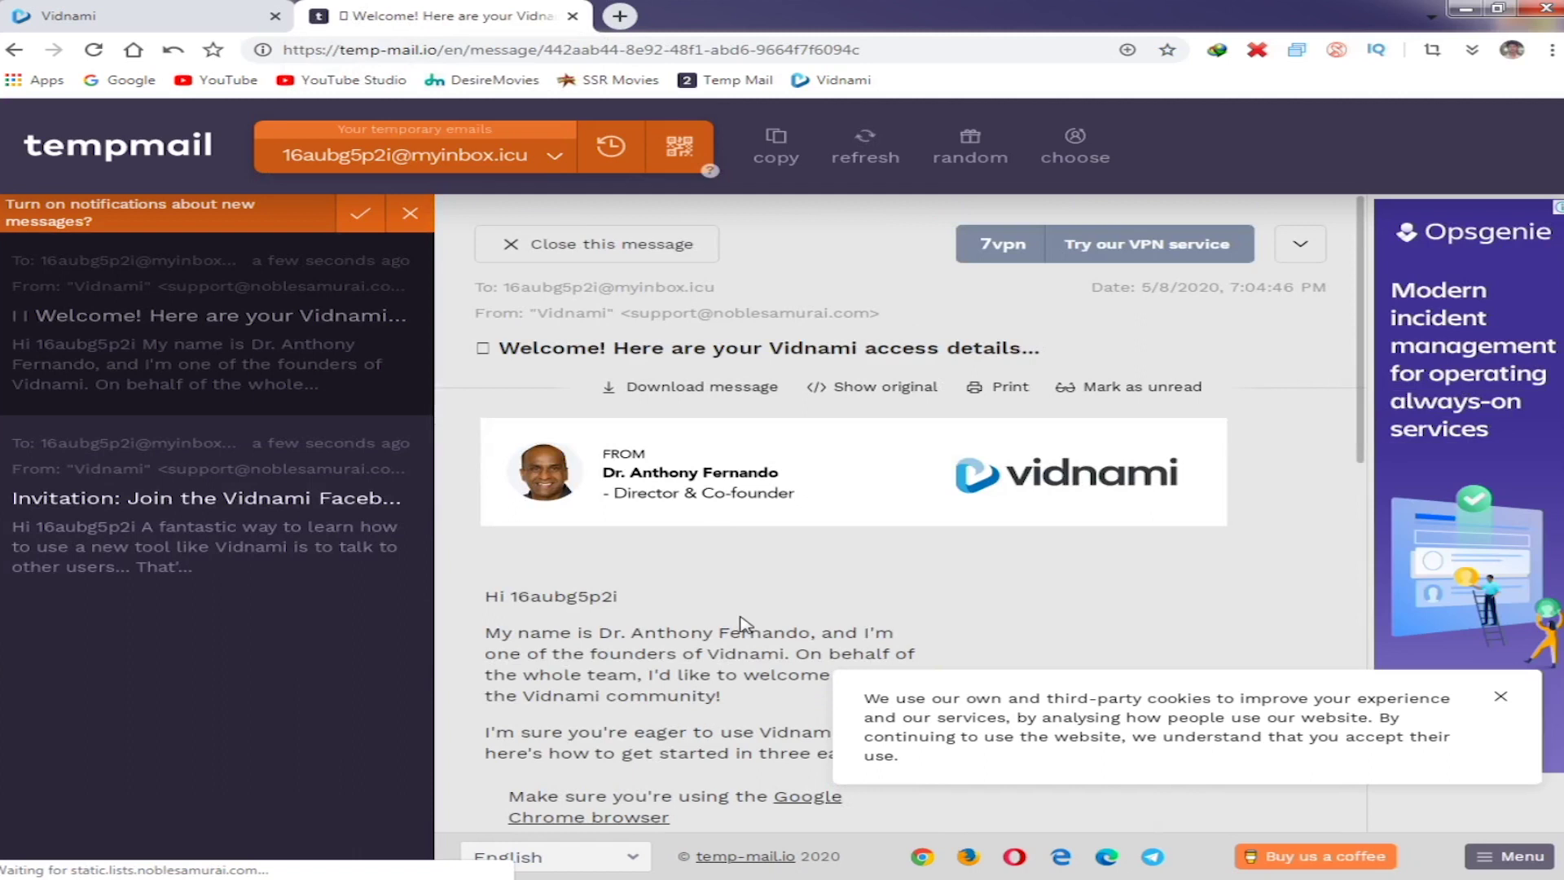
{"action": "scroll", "coordinate": [738, 619], "scroll_direction": "down", "scroll_amount": 10}
{"action": "left_click", "coordinate": [201, 351]}
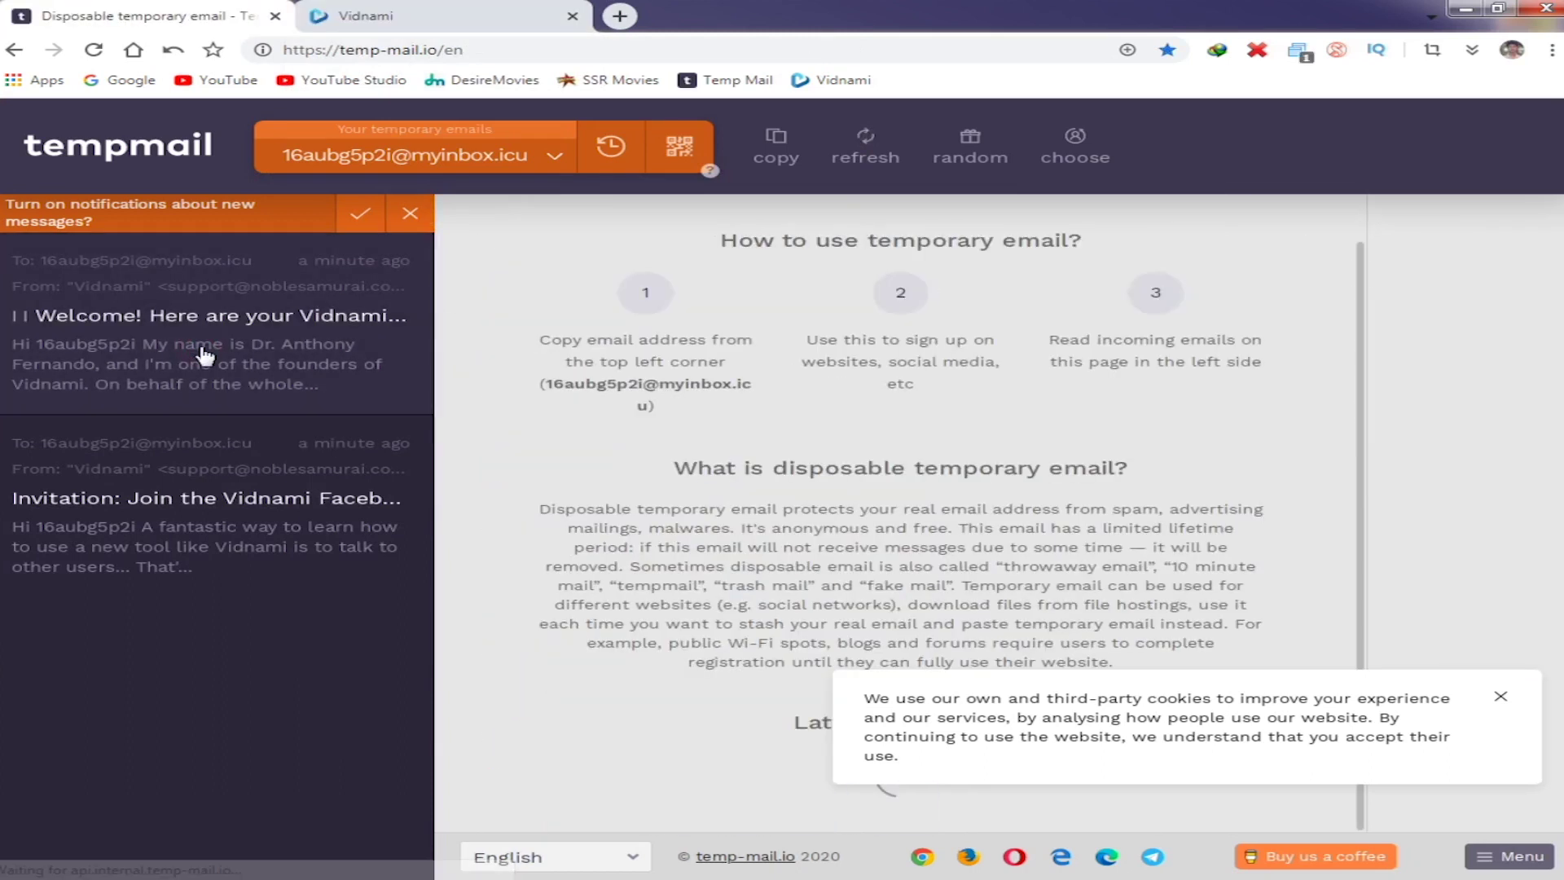
{"action": "left_click", "coordinate": [196, 355]}
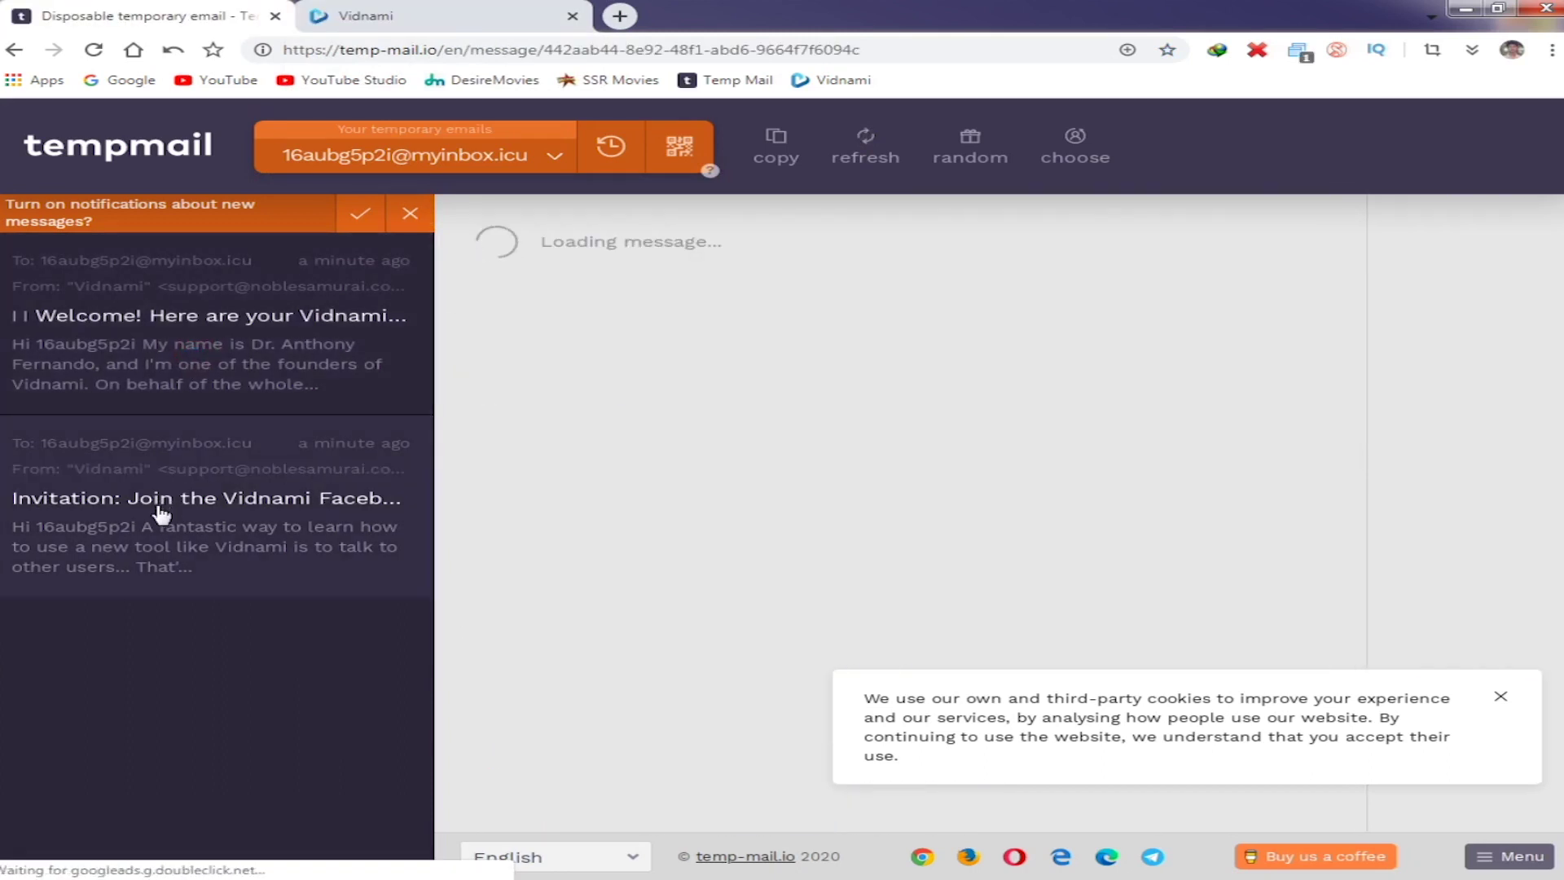
{"action": "left_click", "coordinate": [190, 516]}
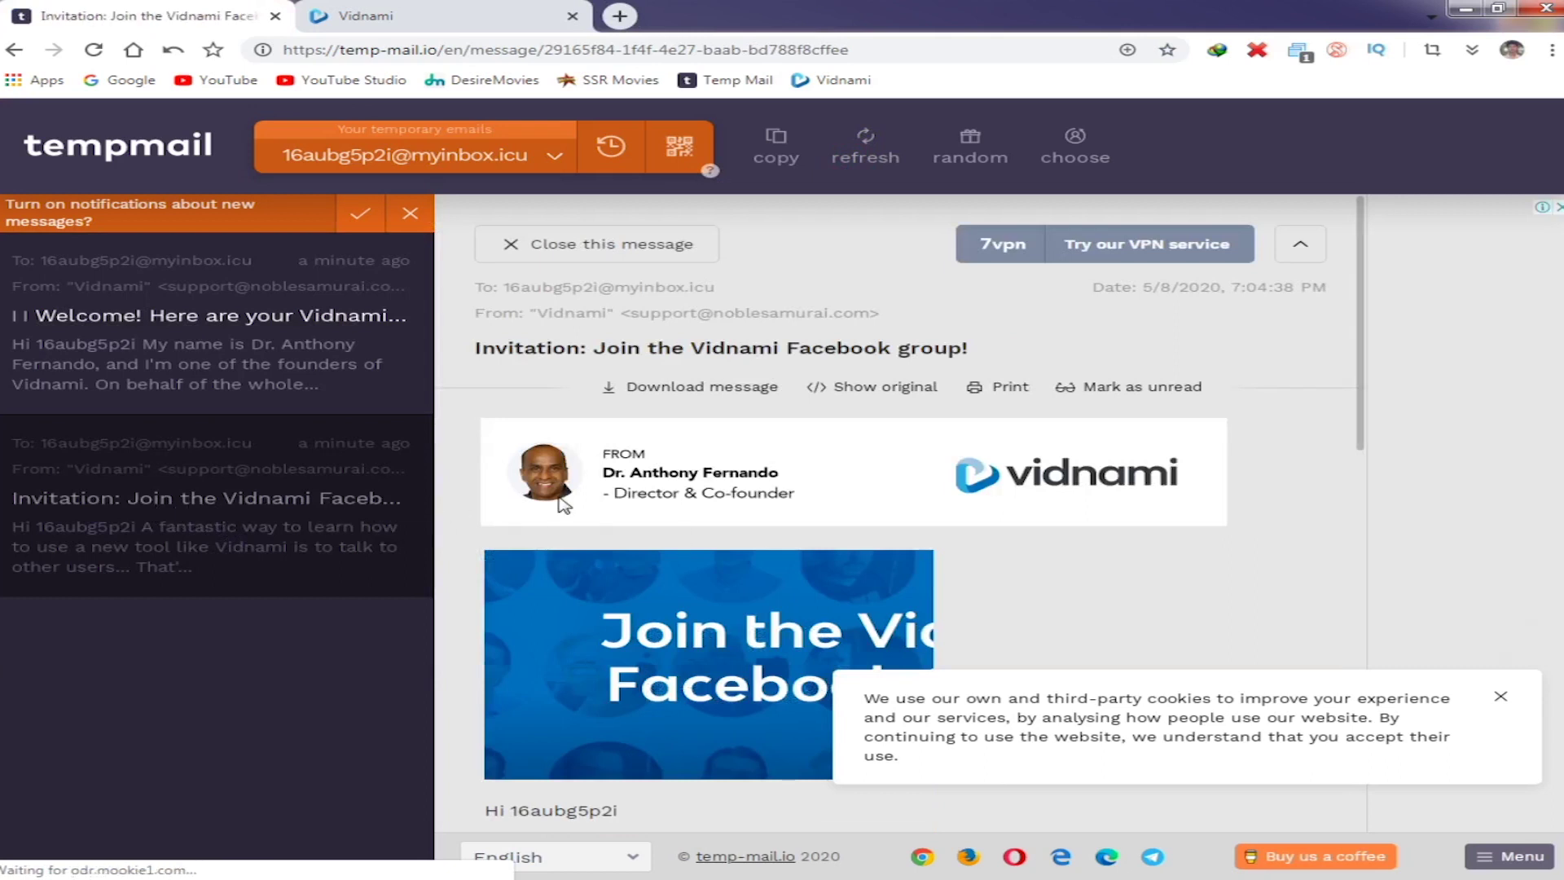
{"action": "scroll", "coordinate": [605, 581], "scroll_direction": "down", "scroll_amount": 5}
{"action": "scroll", "coordinate": [603, 579], "scroll_direction": "down", "scroll_amount": 5}
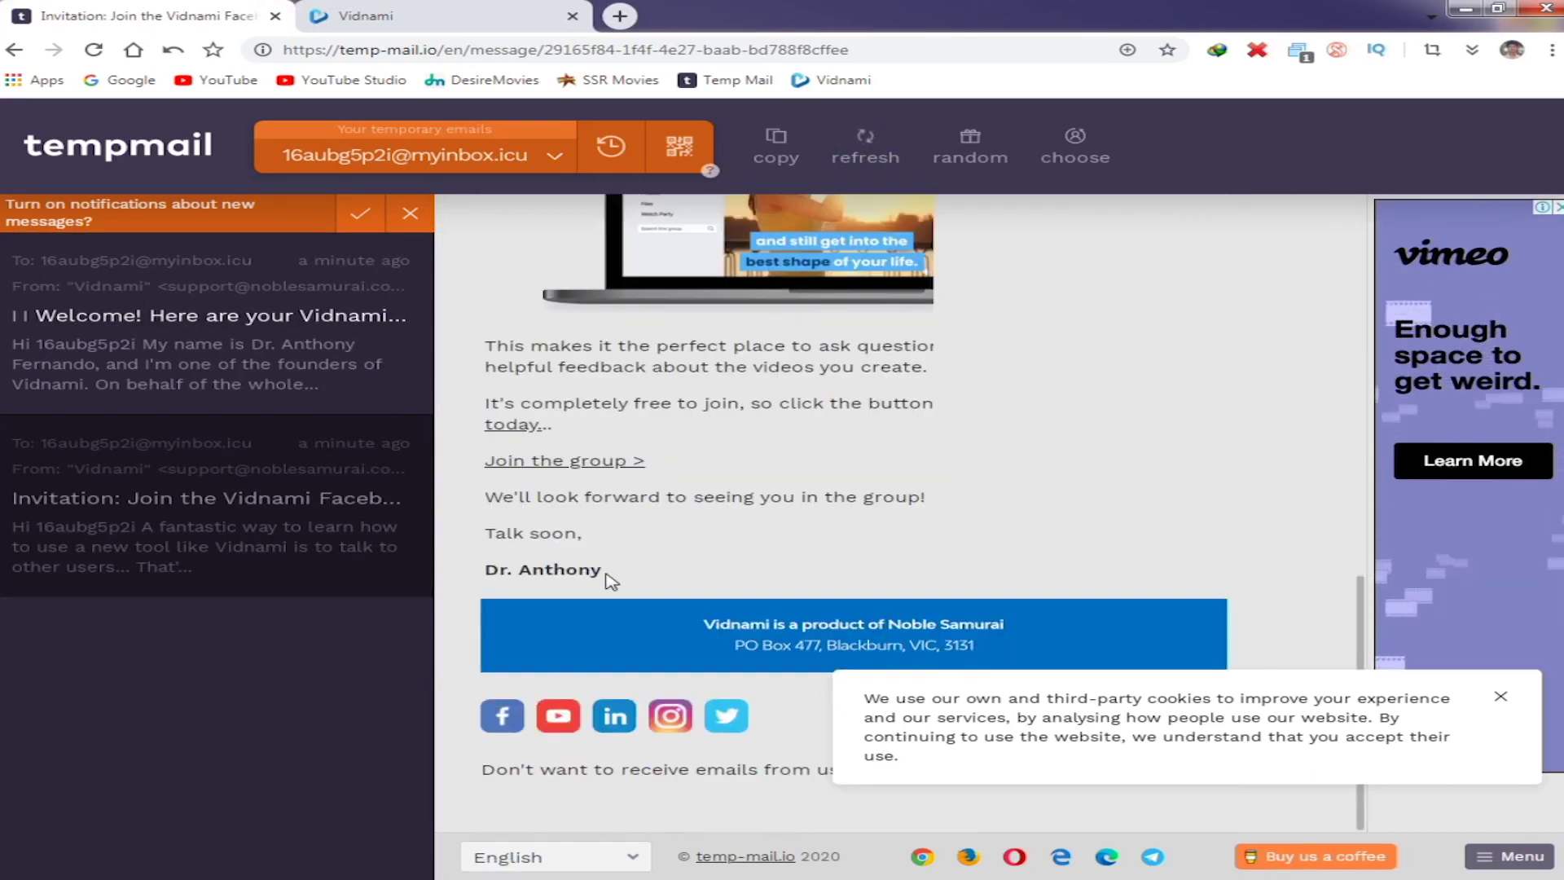
{"action": "scroll", "coordinate": [538, 485], "scroll_direction": "up", "scroll_amount": 7}
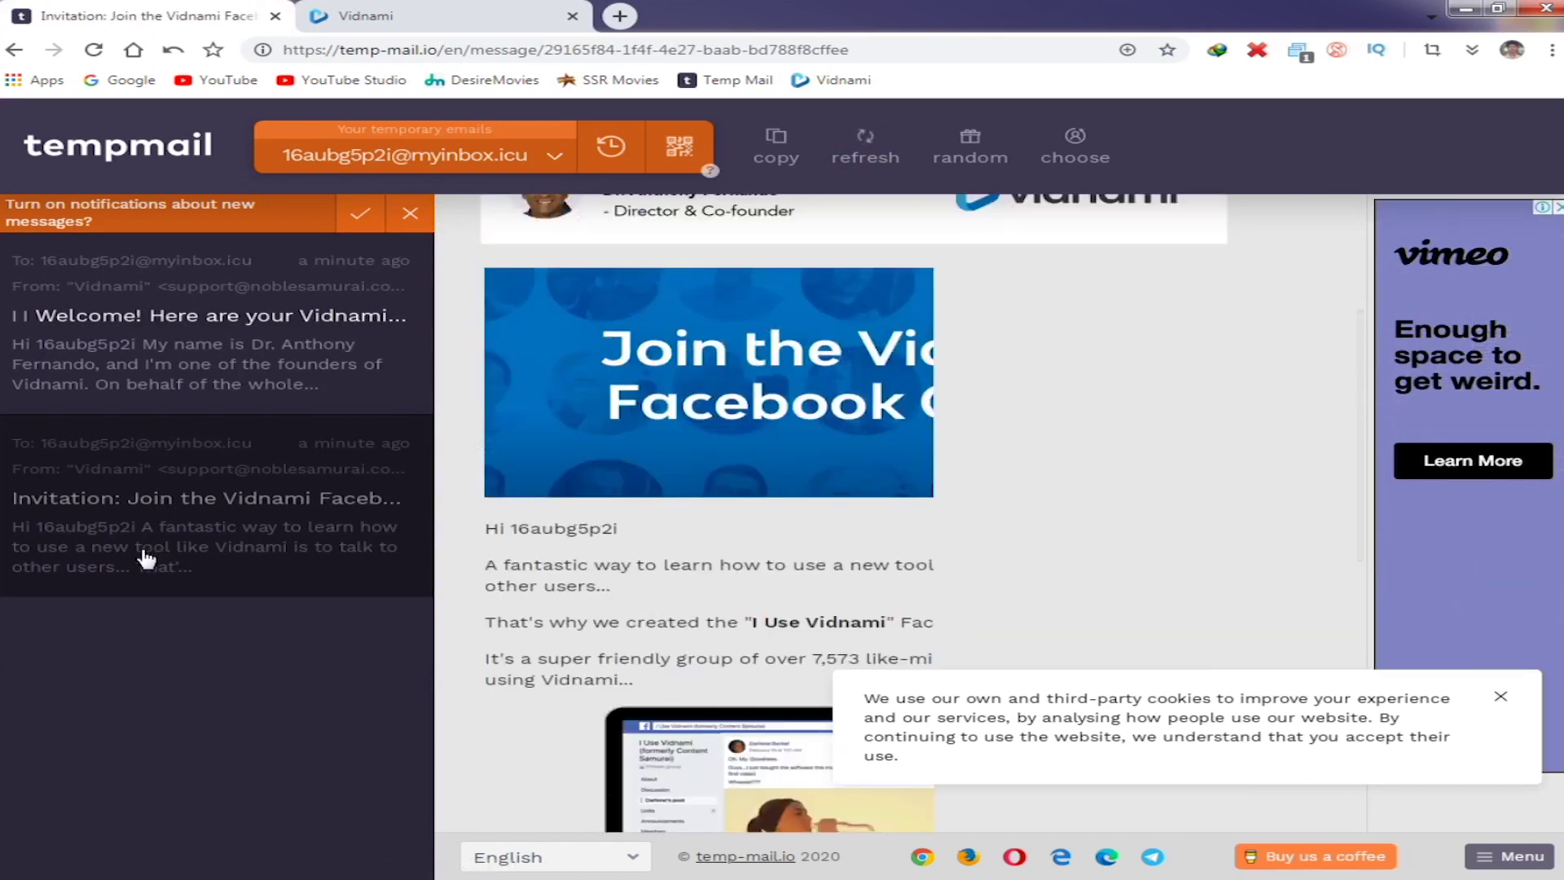
Open the welcome message about the Vidnami access details and follow its Access Vidnami link.
{"action": "left_click", "coordinate": [199, 380]}
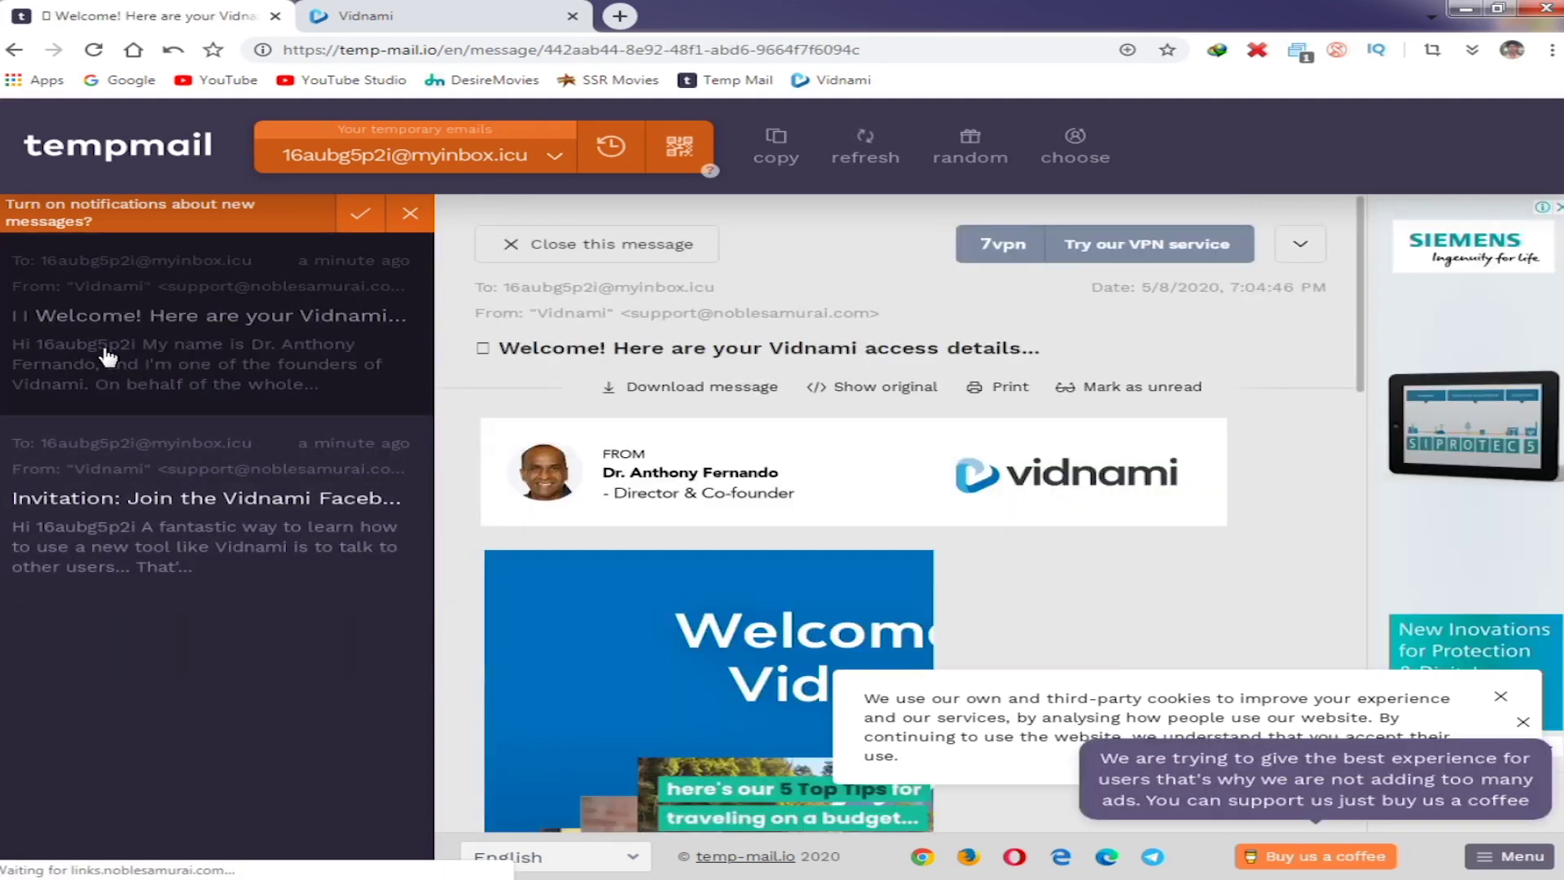
{"action": "scroll", "coordinate": [638, 530], "scroll_direction": "down", "scroll_amount": 10}
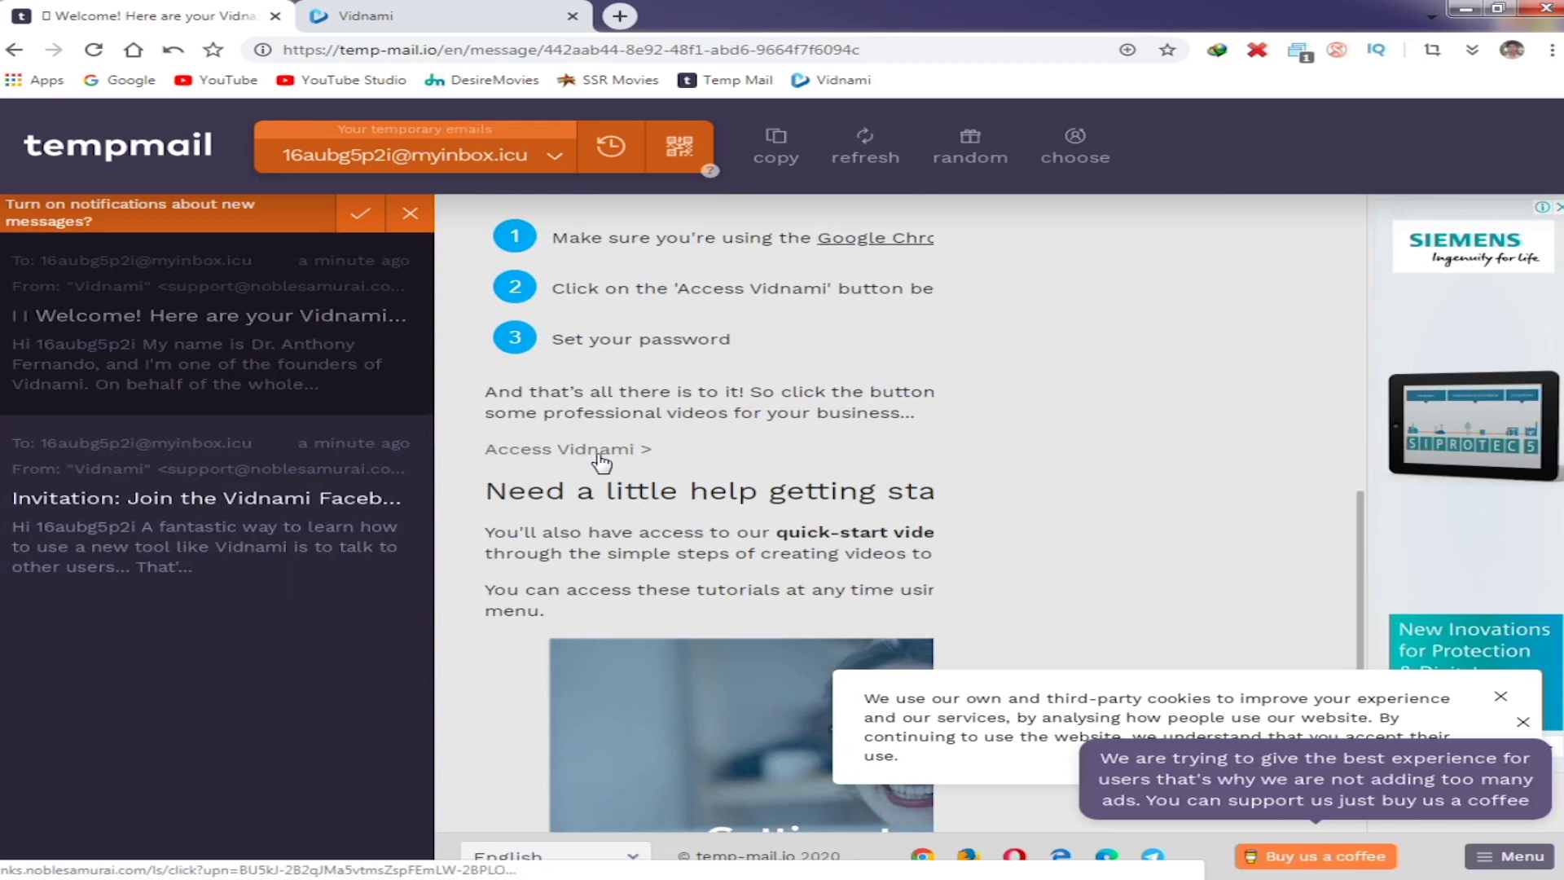
{"action": "left_click", "coordinate": [581, 458]}
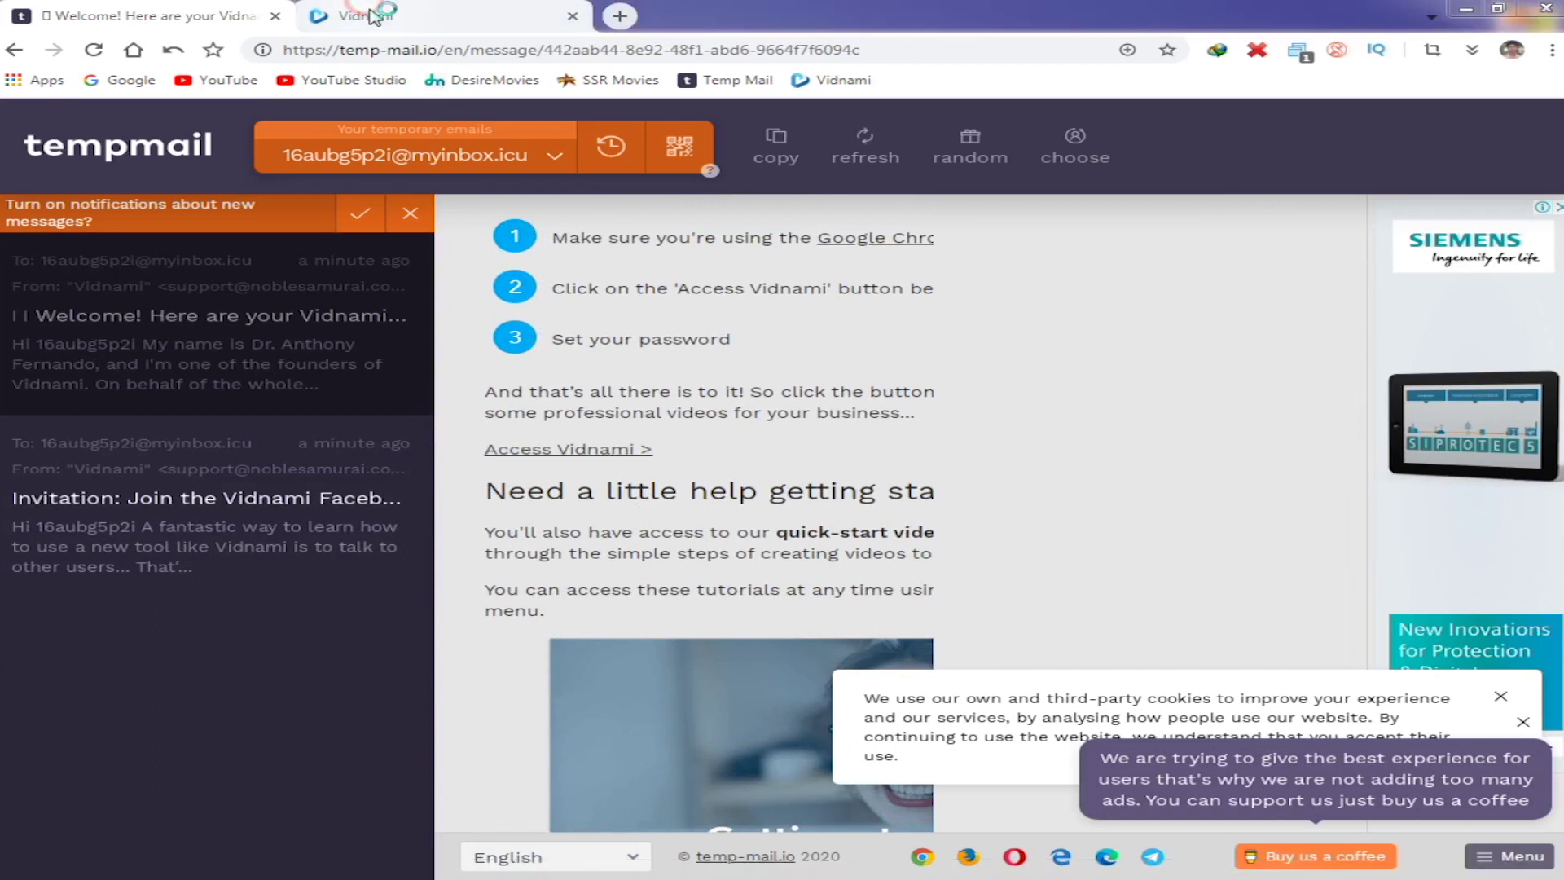
Enter and confirm a new account password, agree to the Vidnami terms and continue into the account.
{"action": "left_click", "coordinate": [732, 536]}
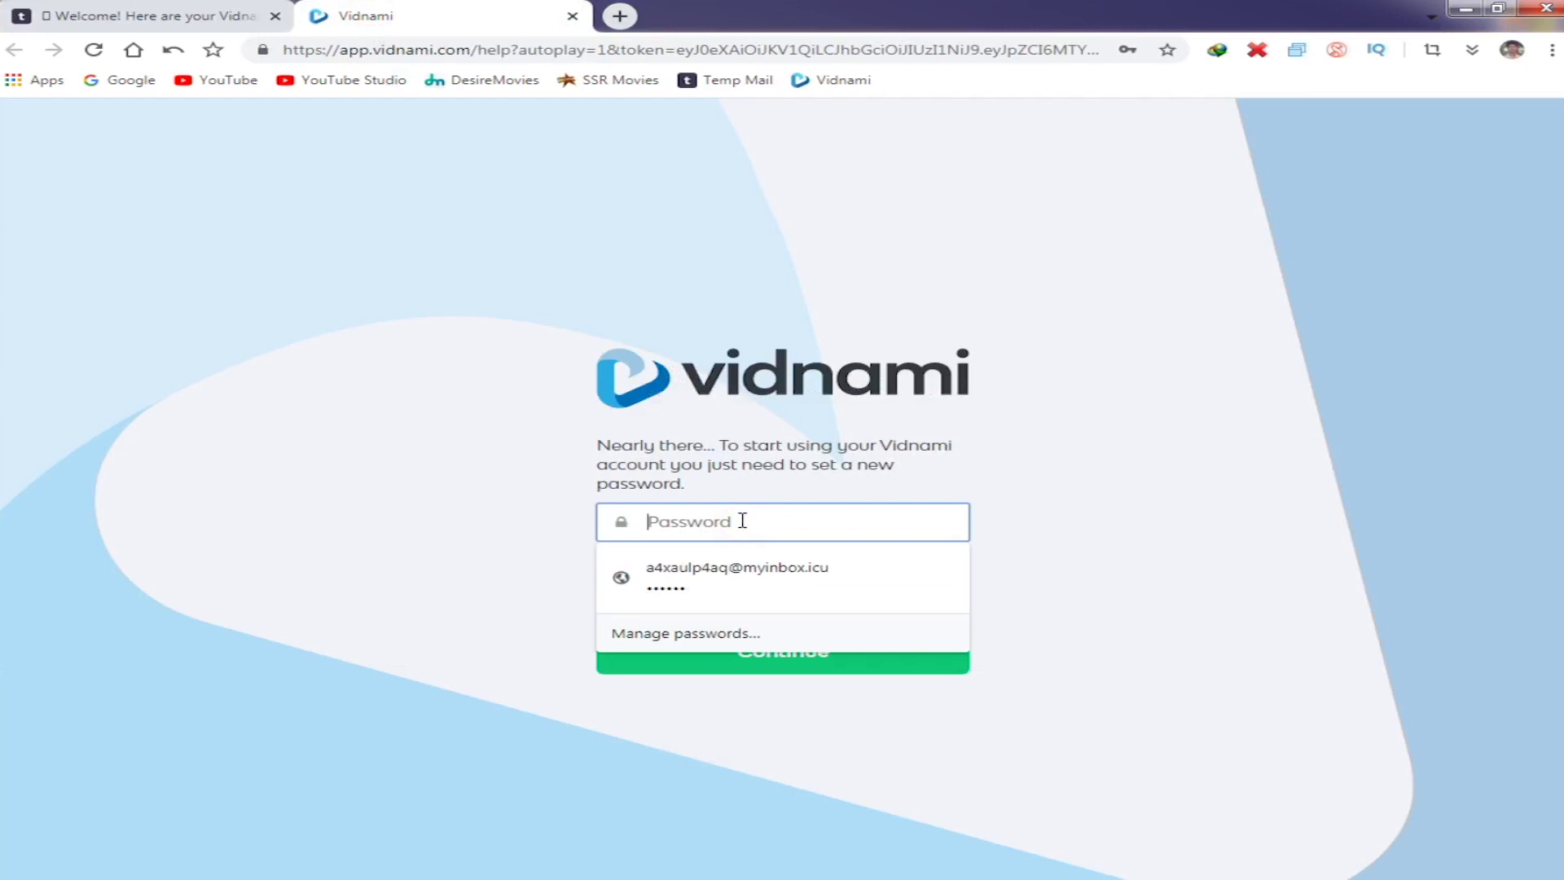
{"action": "type", "text": "••••••"}
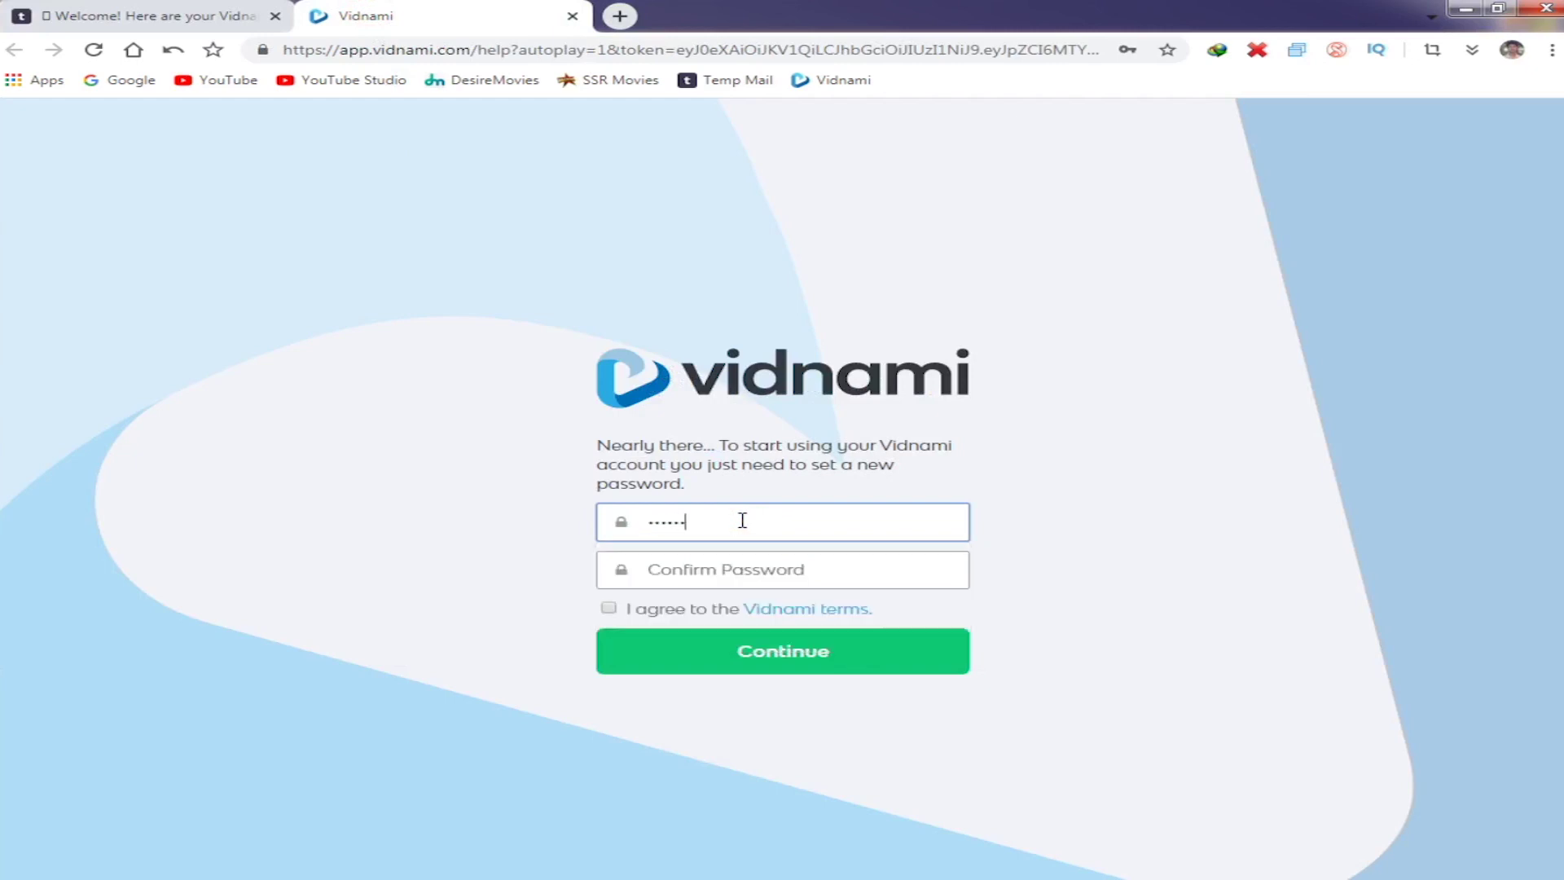
{"action": "type", "text": "••"}
{"action": "left_click", "coordinate": [747, 575]}
{"action": "type", "text": "•"}
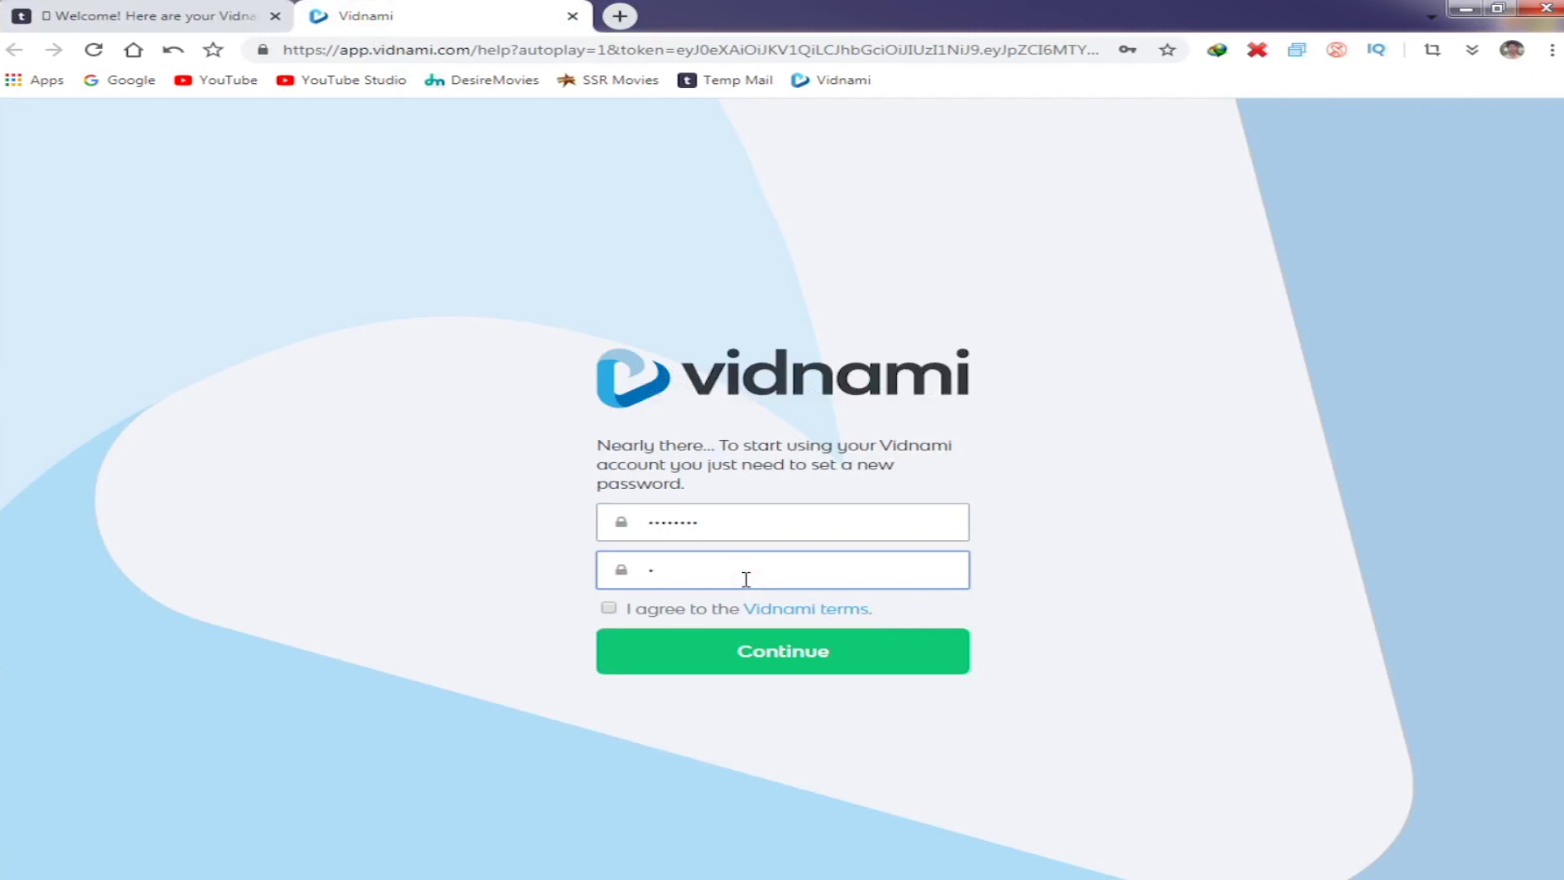
{"action": "left_click", "coordinate": [609, 609]}
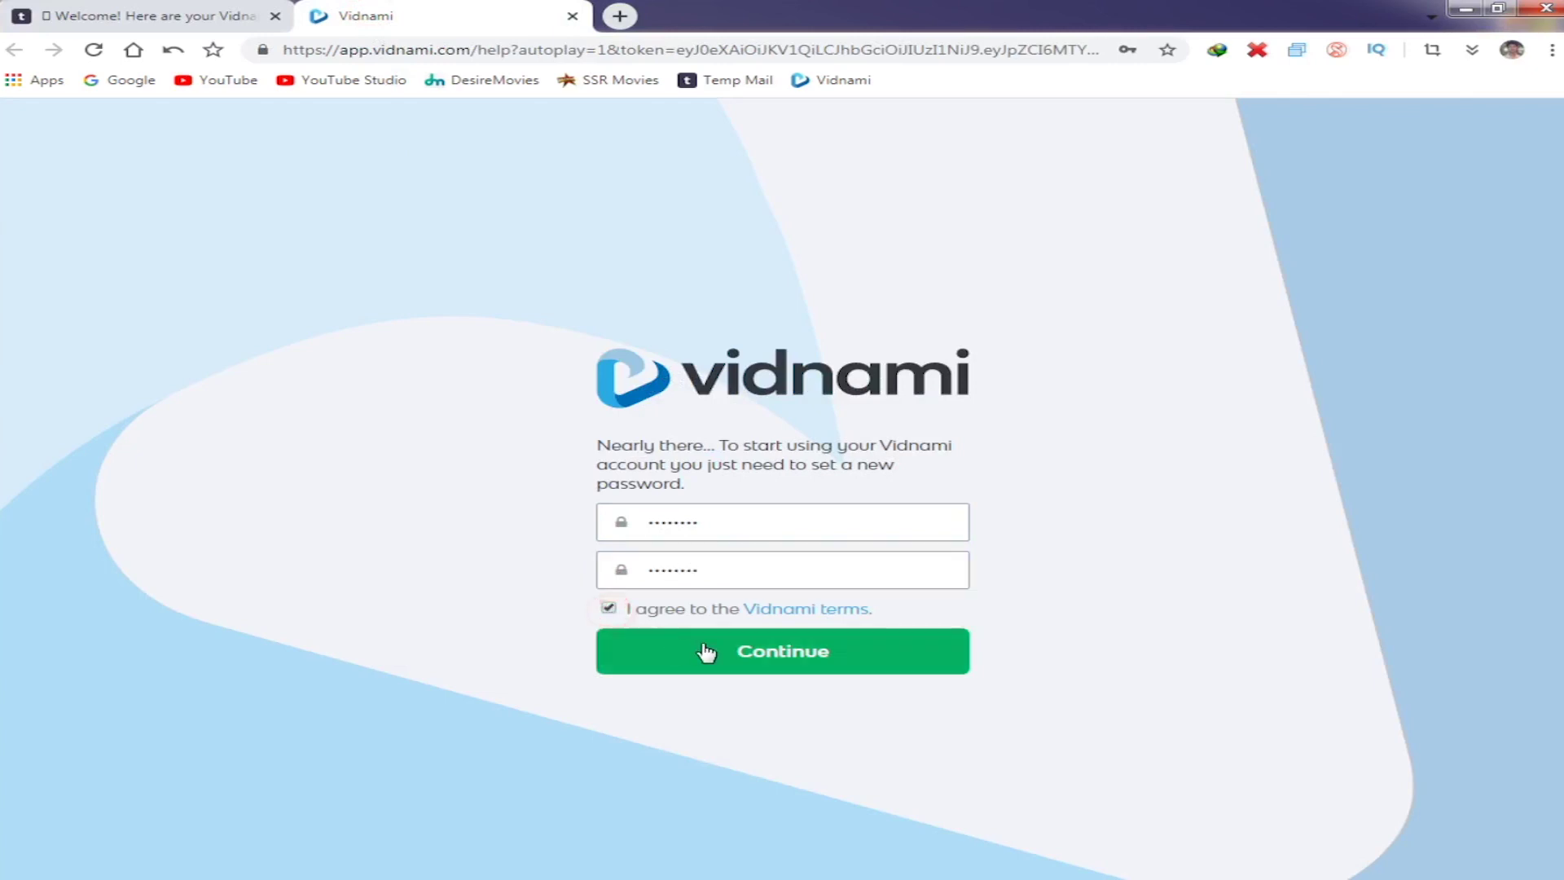
{"action": "left_click", "coordinate": [751, 659]}
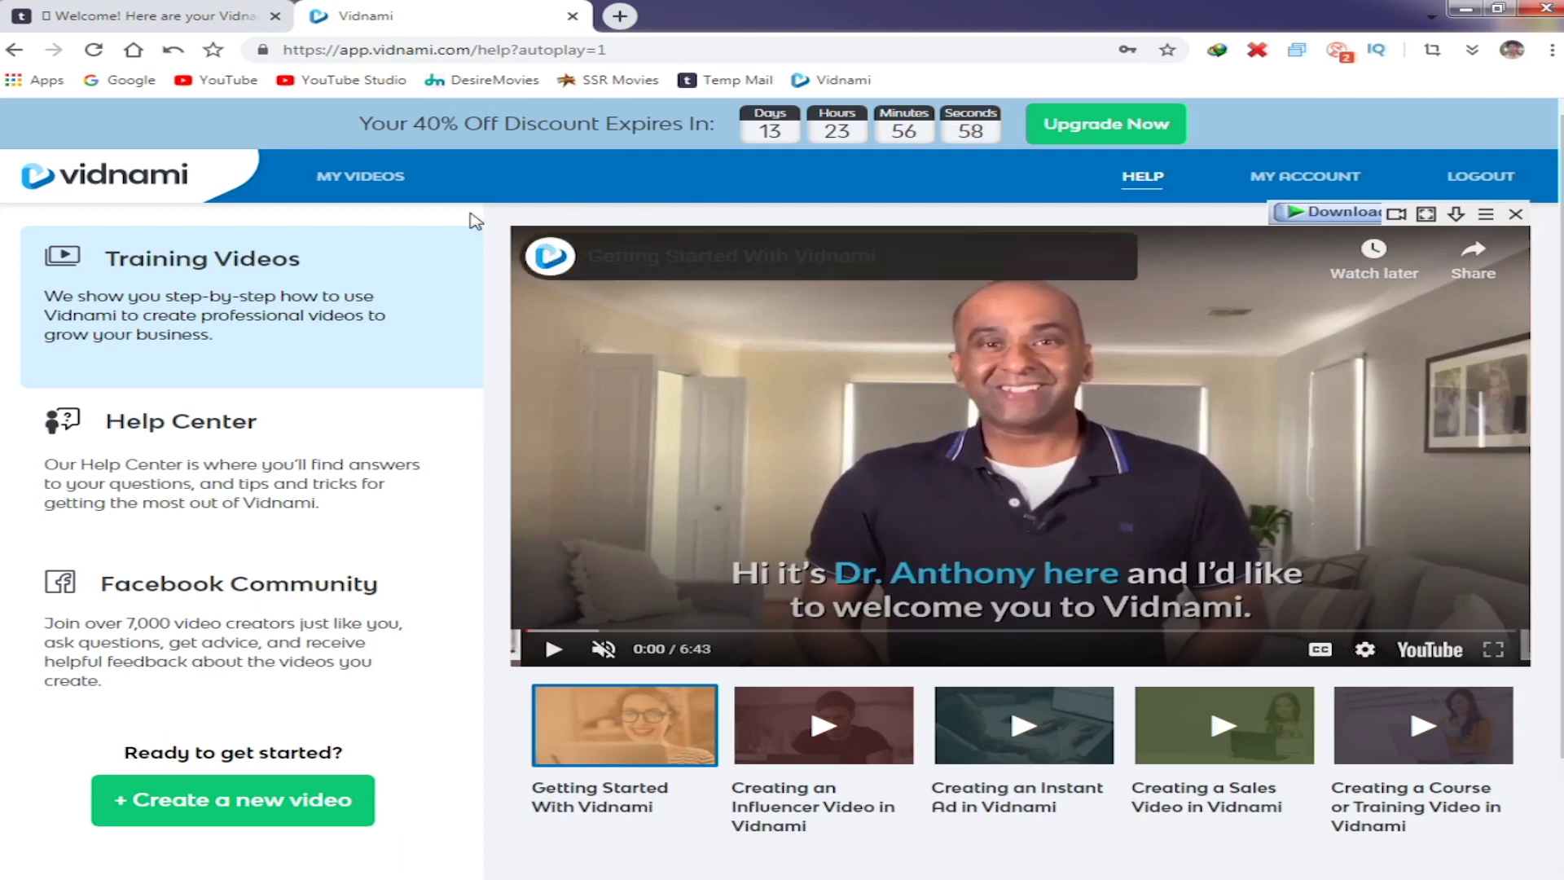
Create a new video and look through the Content Video templates in all formats.
{"action": "scroll", "coordinate": [525, 607], "scroll_direction": "down", "scroll_amount": 2}
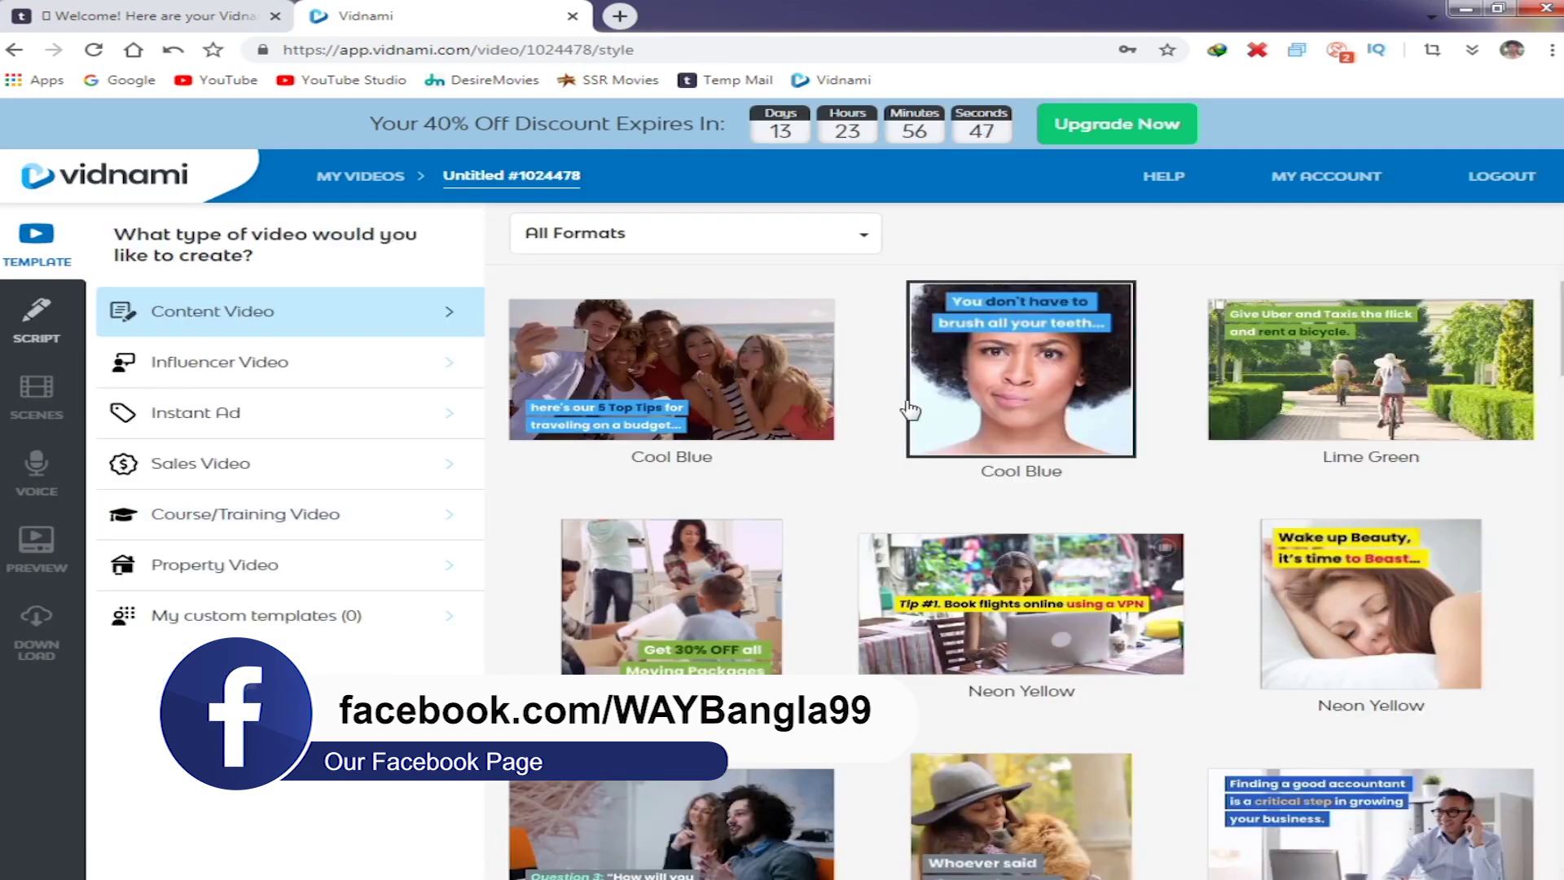
{"action": "scroll", "coordinate": [911, 410], "scroll_direction": "down", "scroll_amount": 9}
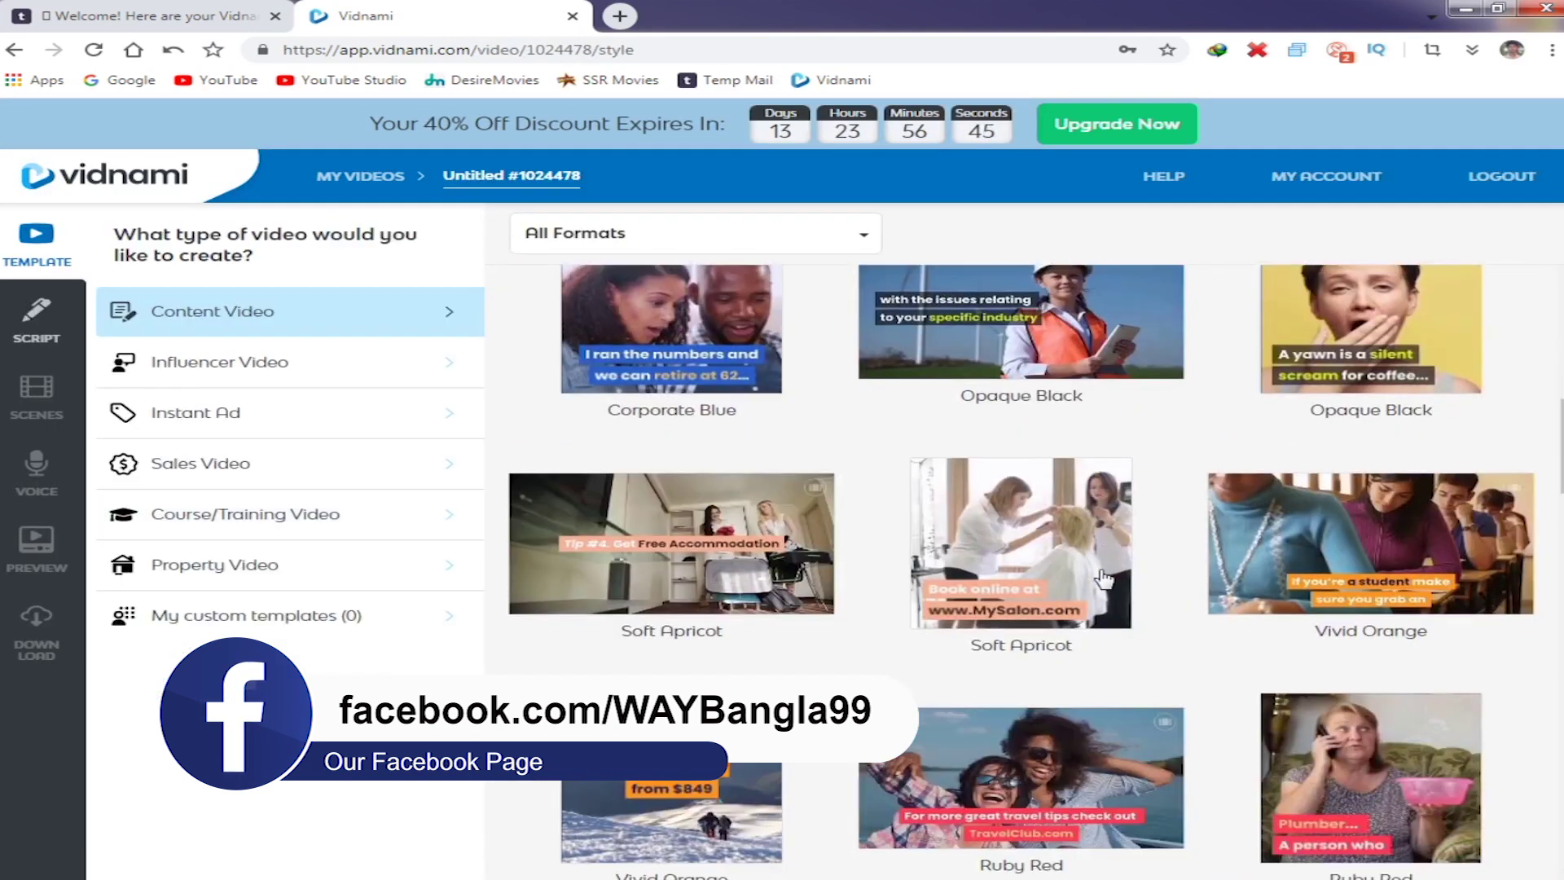
{"action": "scroll", "coordinate": [1104, 578], "scroll_direction": "down", "scroll_amount": 7}
{"action": "scroll", "coordinate": [1098, 598], "scroll_direction": "down", "scroll_amount": 18}
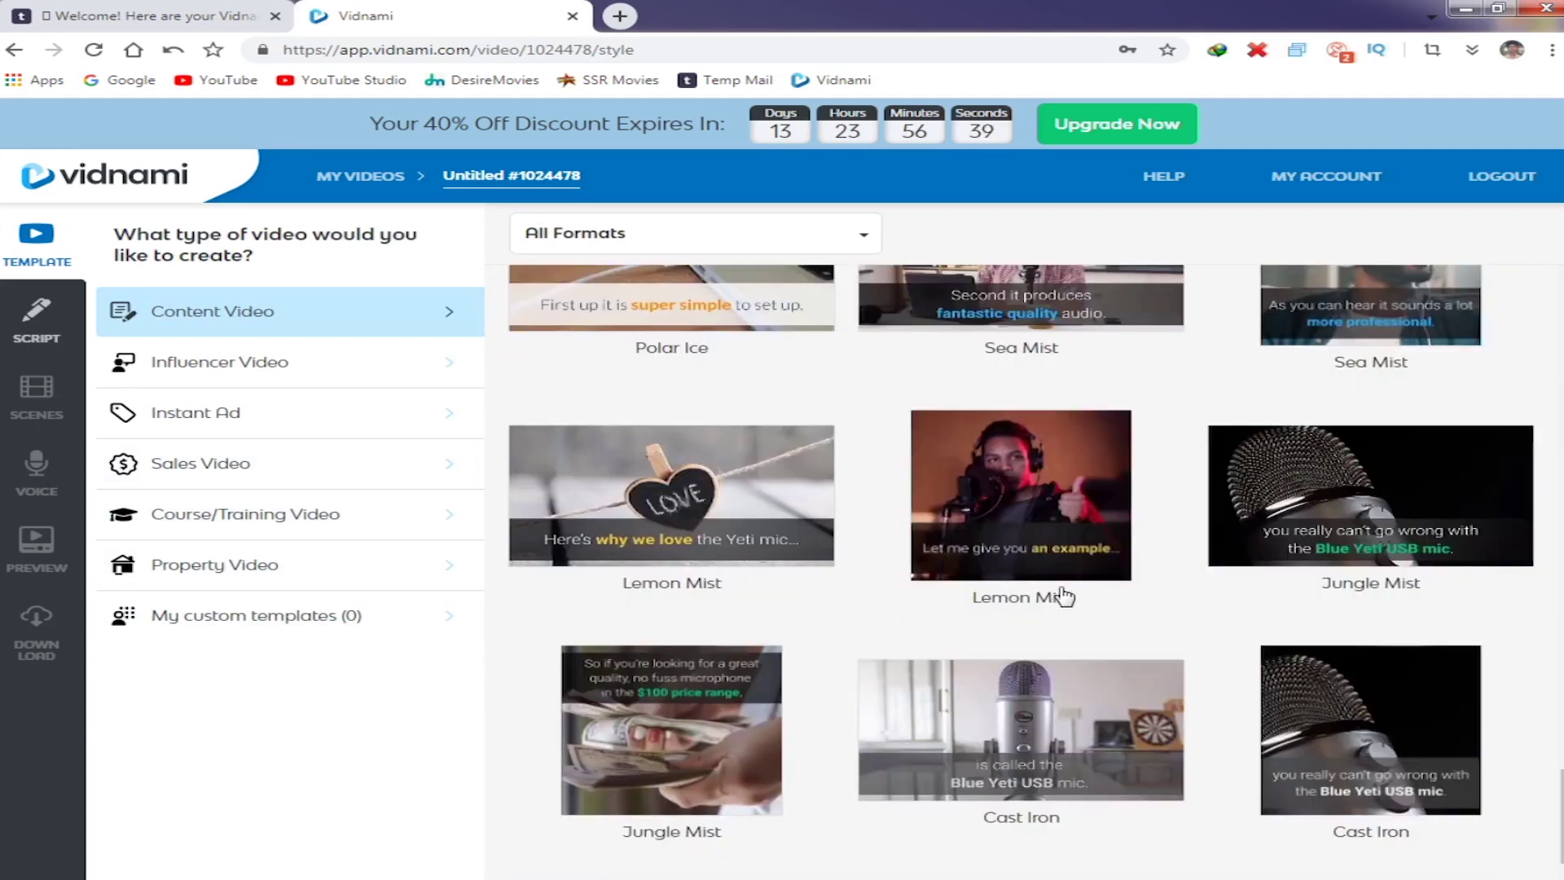
{"action": "scroll", "coordinate": [1065, 597], "scroll_direction": "up", "scroll_amount": 18}
{"action": "scroll", "coordinate": [1074, 591], "scroll_direction": "up", "scroll_amount": 7}
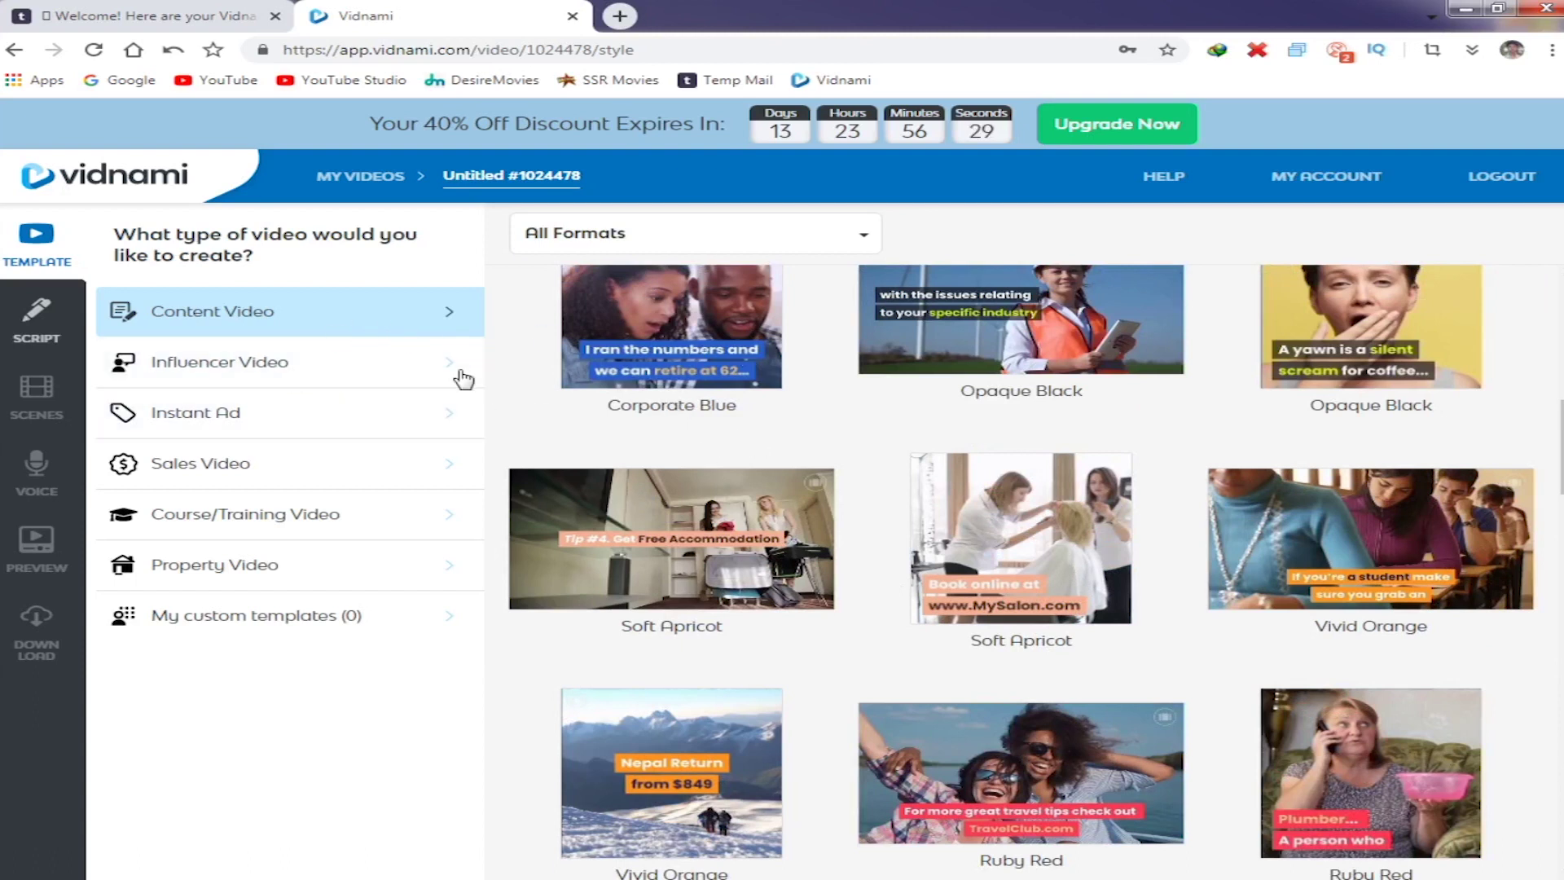
View the Influencer Video, Instant Ad, Sales Video, Course/Training Video, Property Video and custom templates in turn.
{"action": "left_click", "coordinate": [260, 364]}
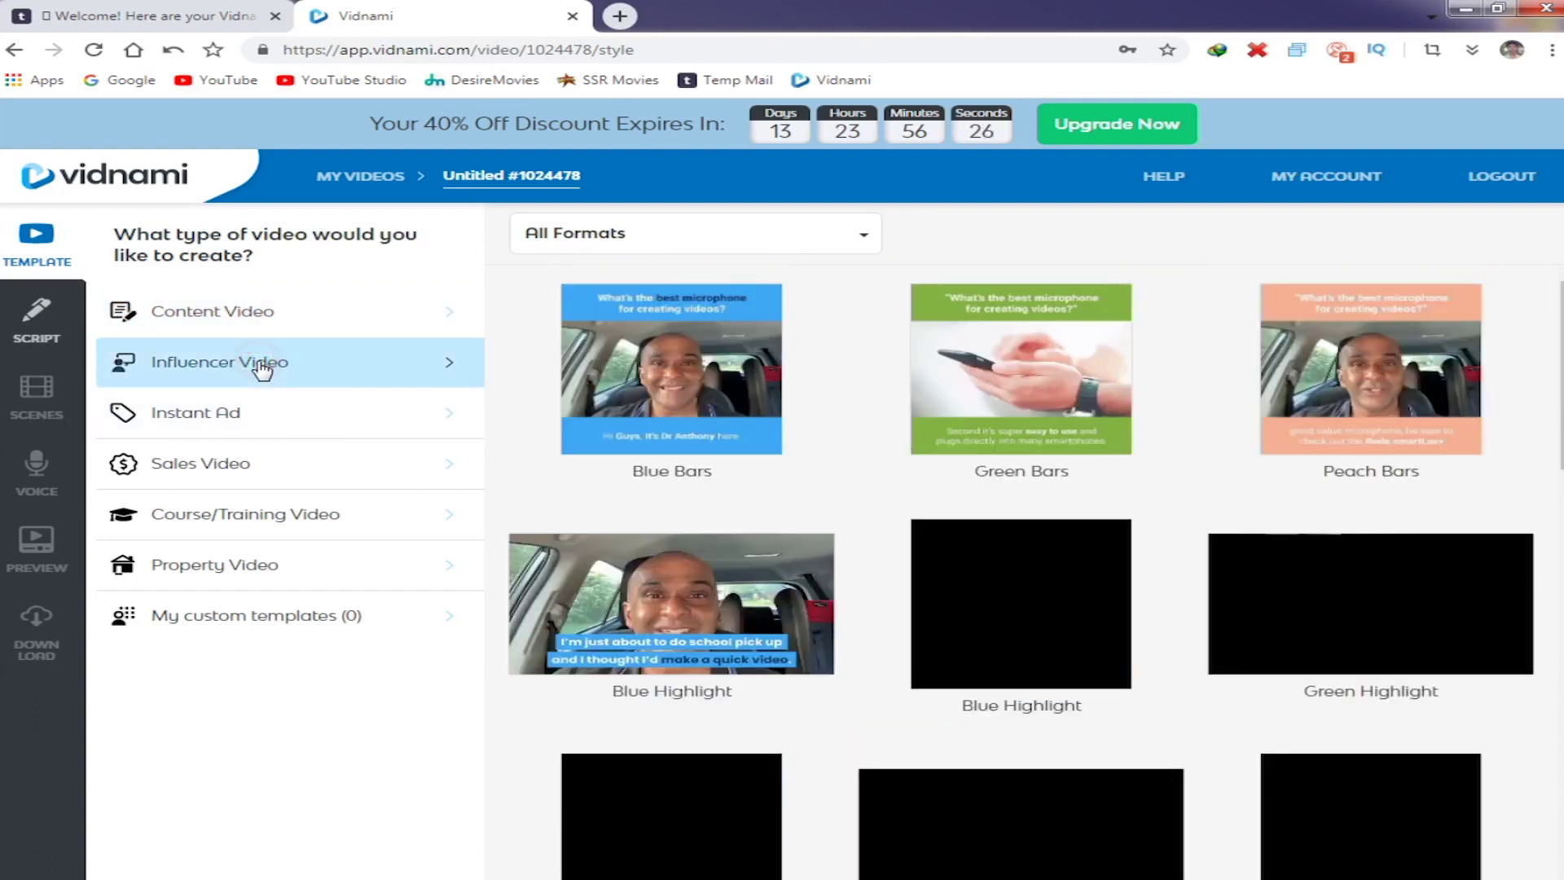
{"action": "left_click", "coordinate": [298, 414]}
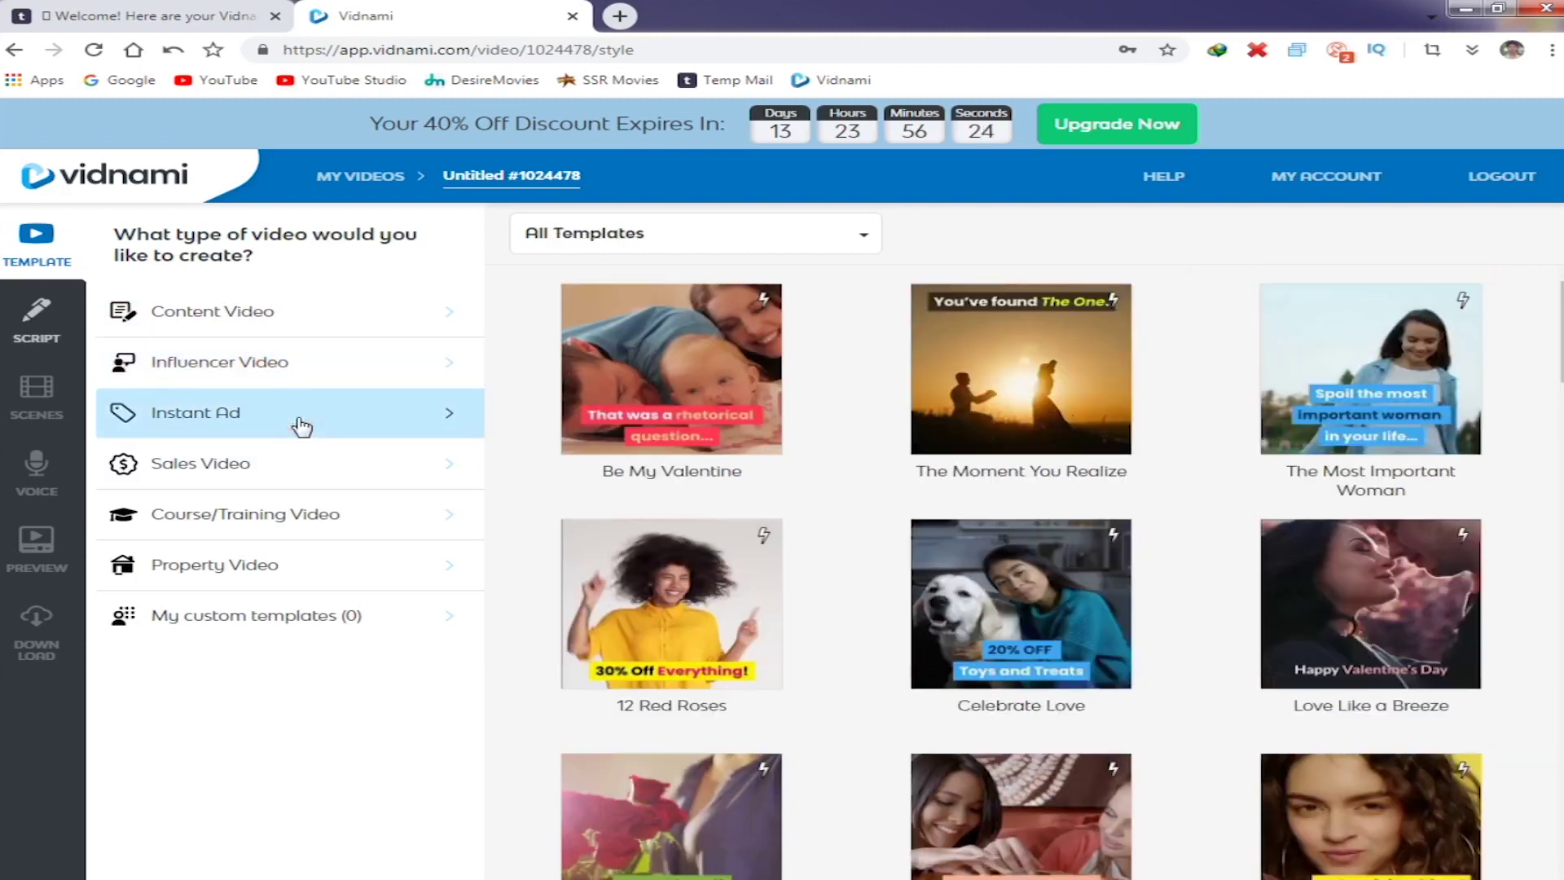
{"action": "left_click", "coordinate": [265, 471]}
{"action": "left_click", "coordinate": [192, 534]}
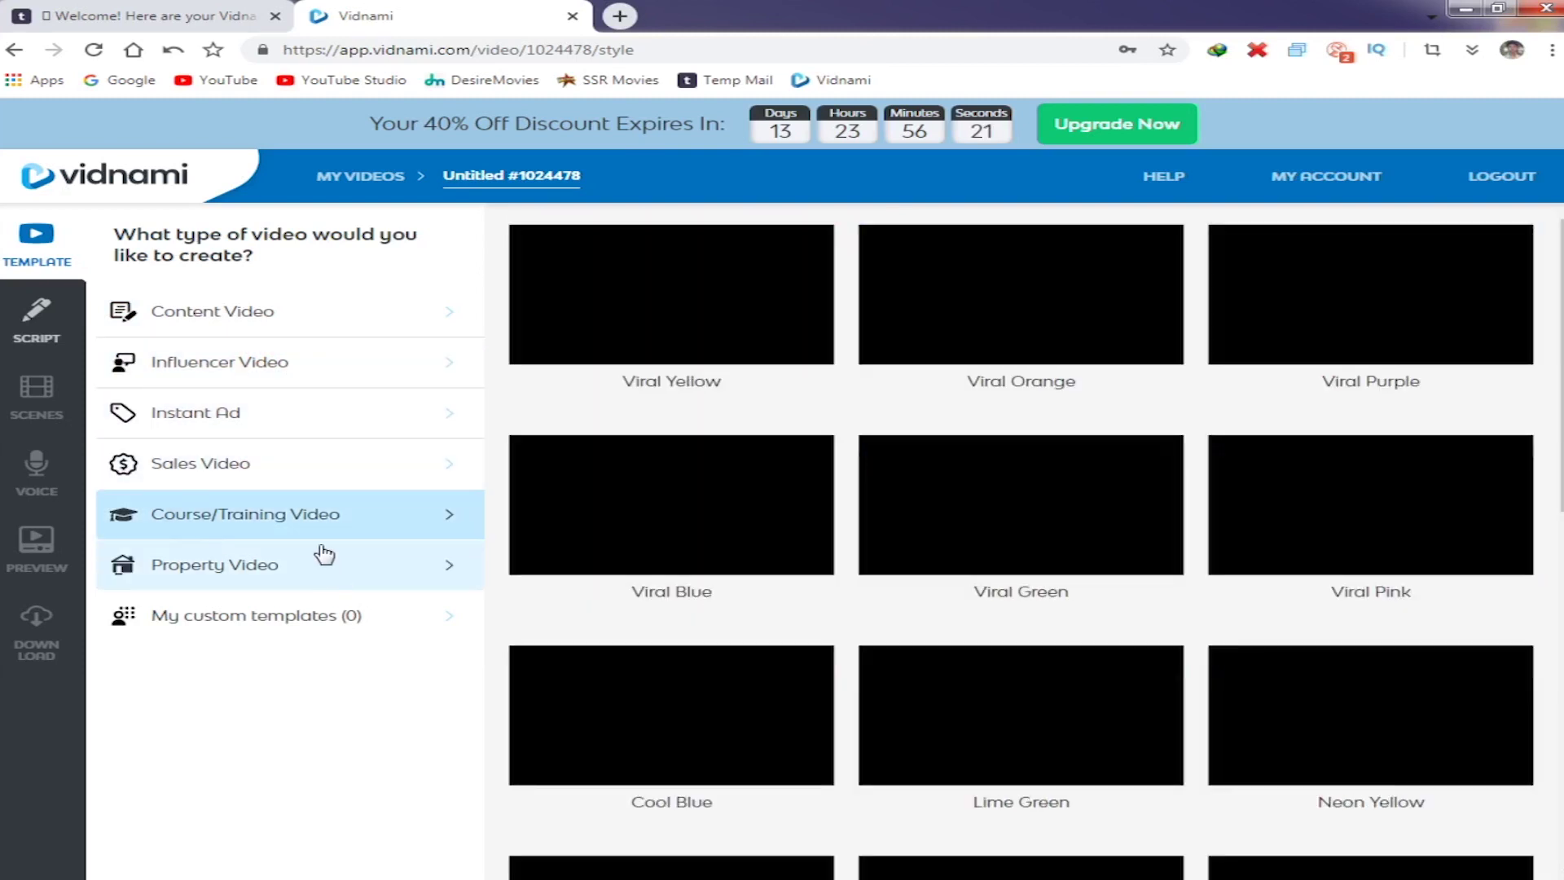
{"action": "left_click", "coordinate": [282, 569]}
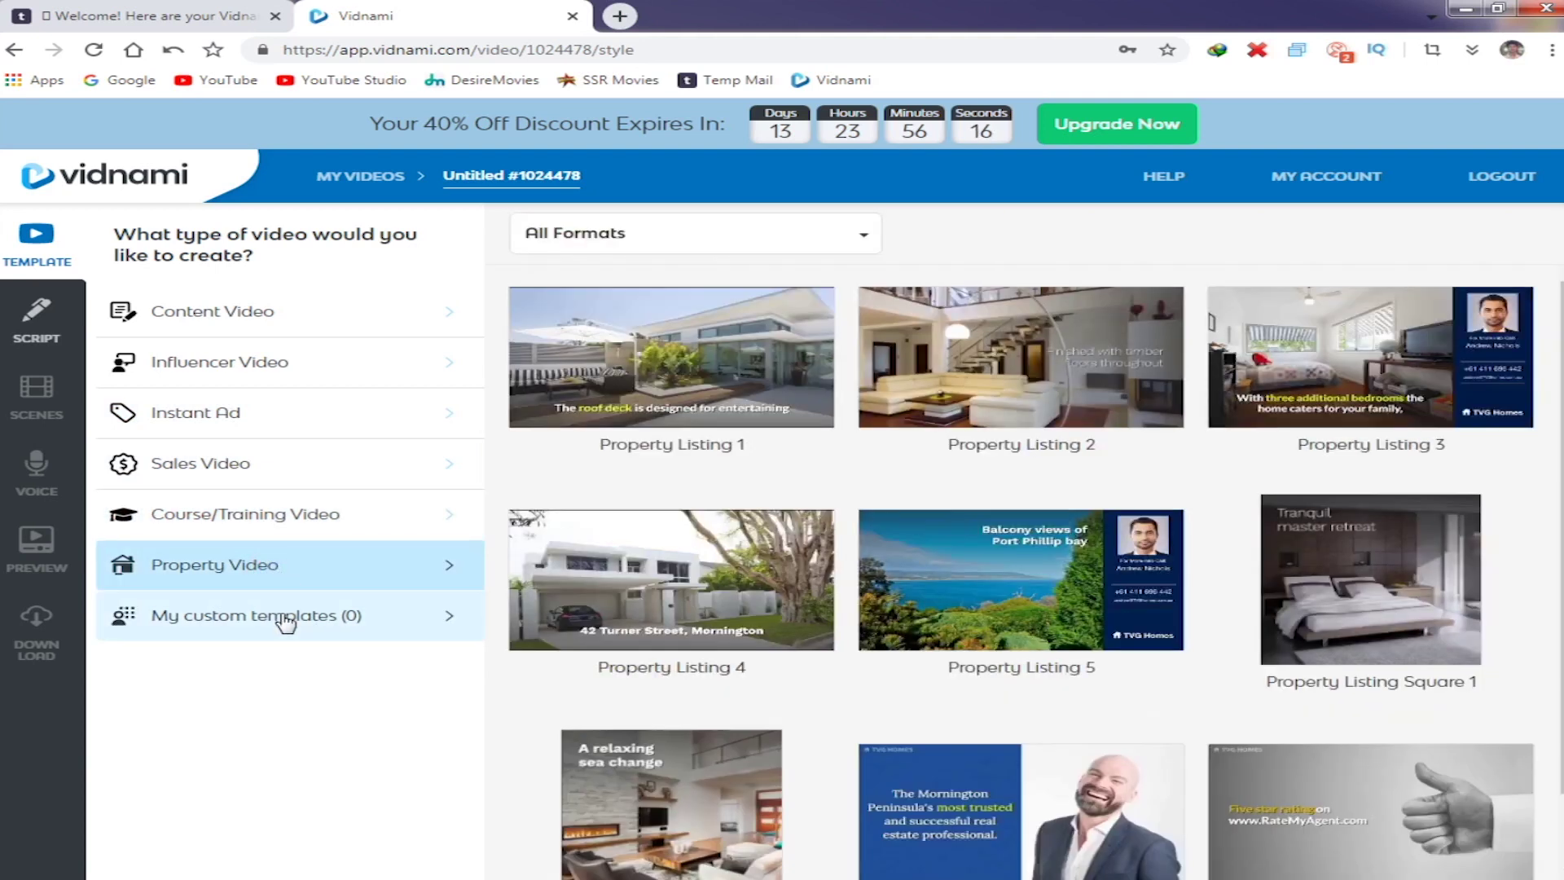
{"action": "left_click", "coordinate": [285, 623]}
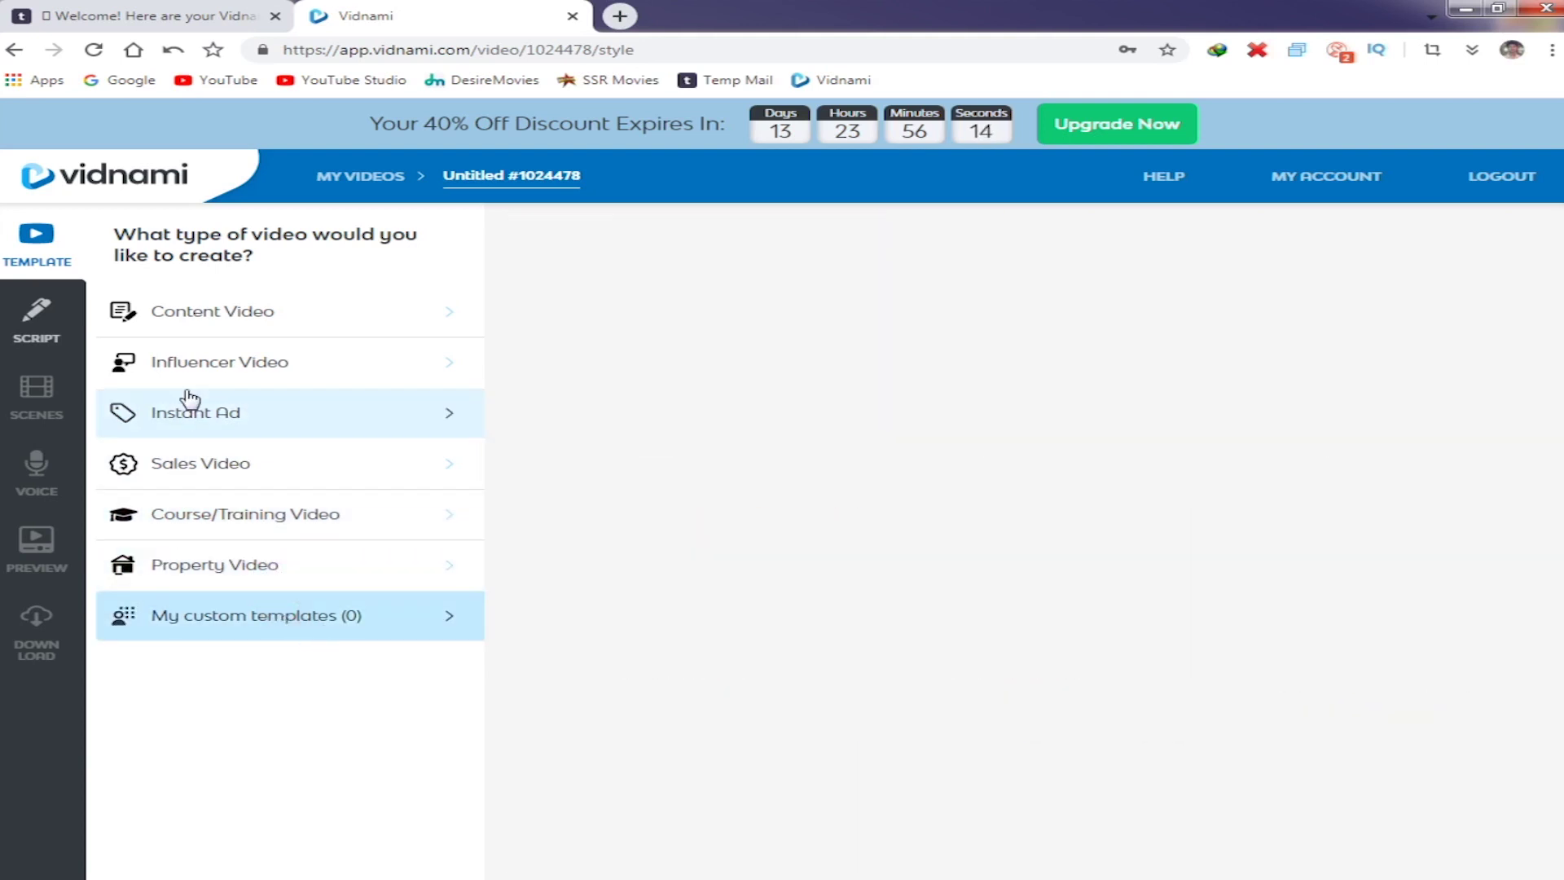
Go through the template types once more, from Content Video to Property Video.
{"action": "left_click", "coordinate": [212, 318]}
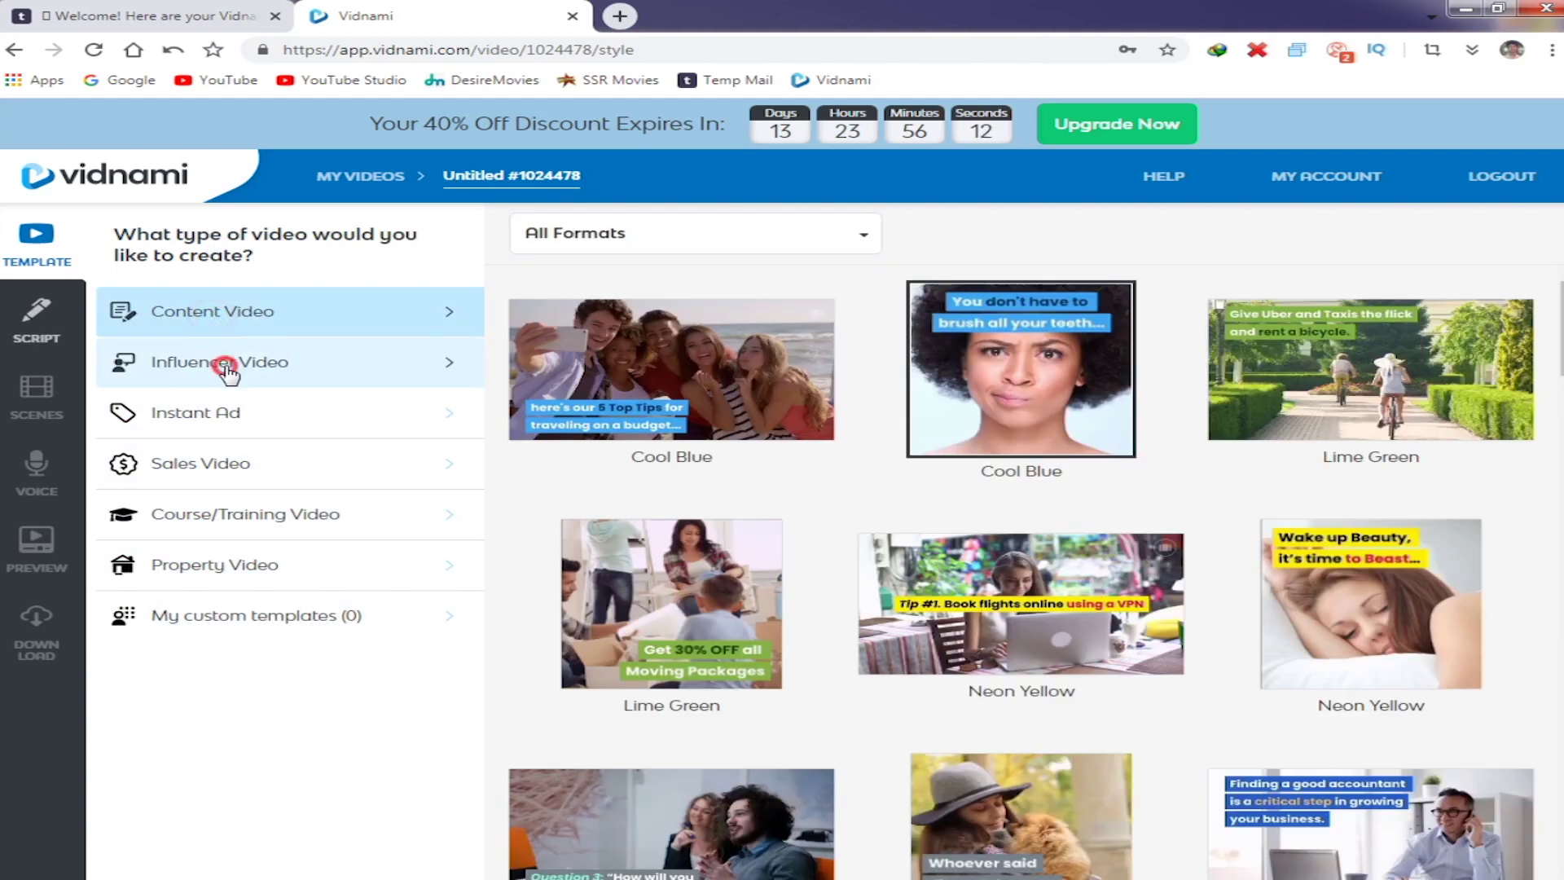
{"action": "left_click", "coordinate": [225, 366]}
{"action": "left_click", "coordinate": [234, 412]}
{"action": "left_click", "coordinate": [243, 471]}
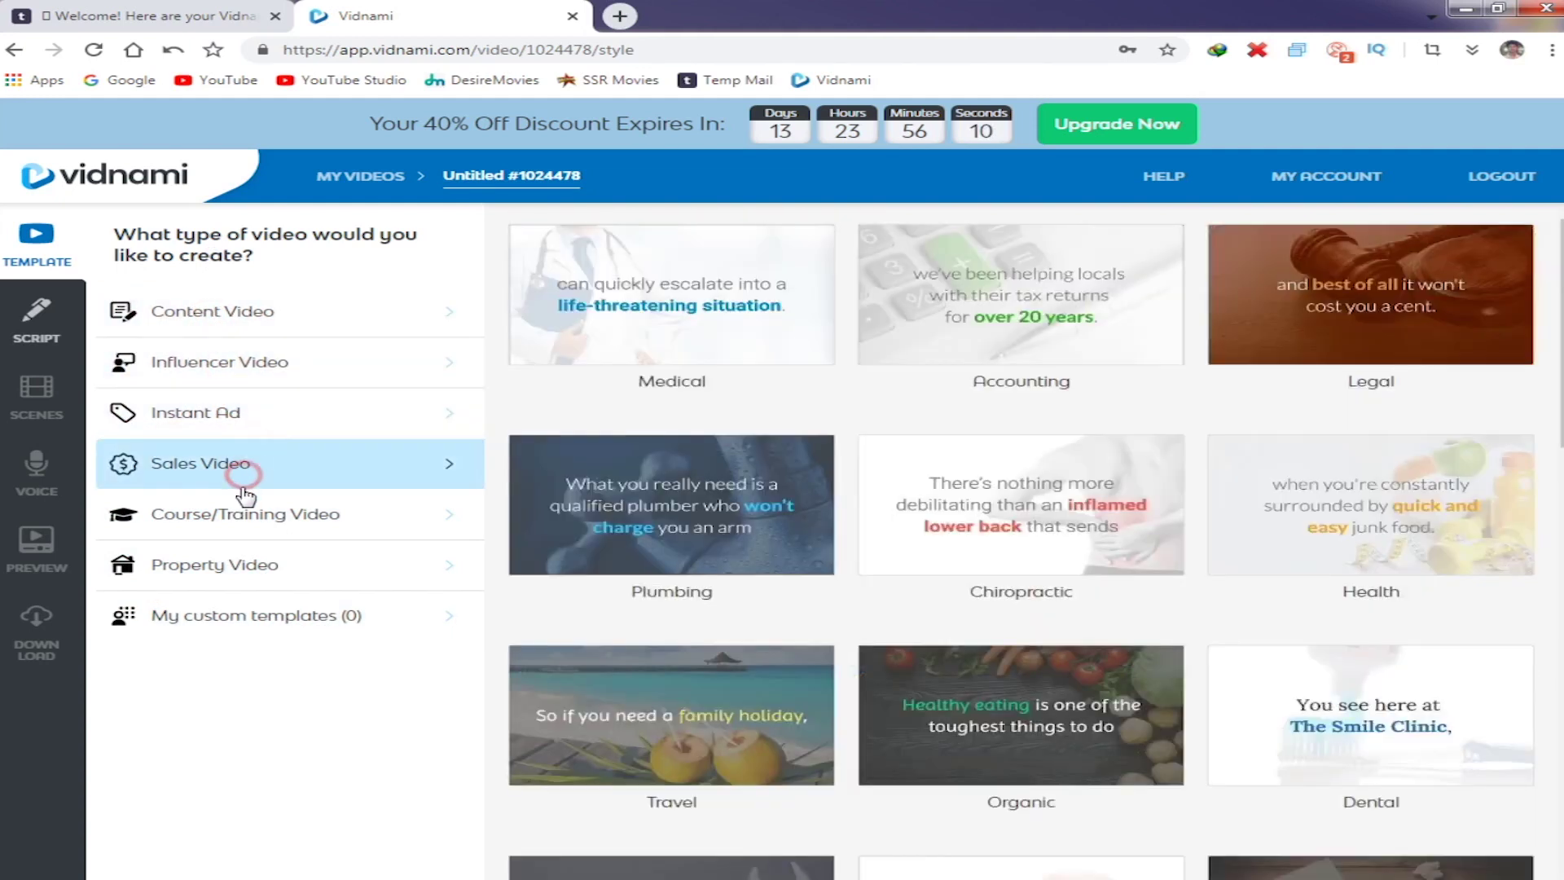
{"action": "left_click", "coordinate": [244, 511]}
{"action": "left_click", "coordinate": [236, 560]}
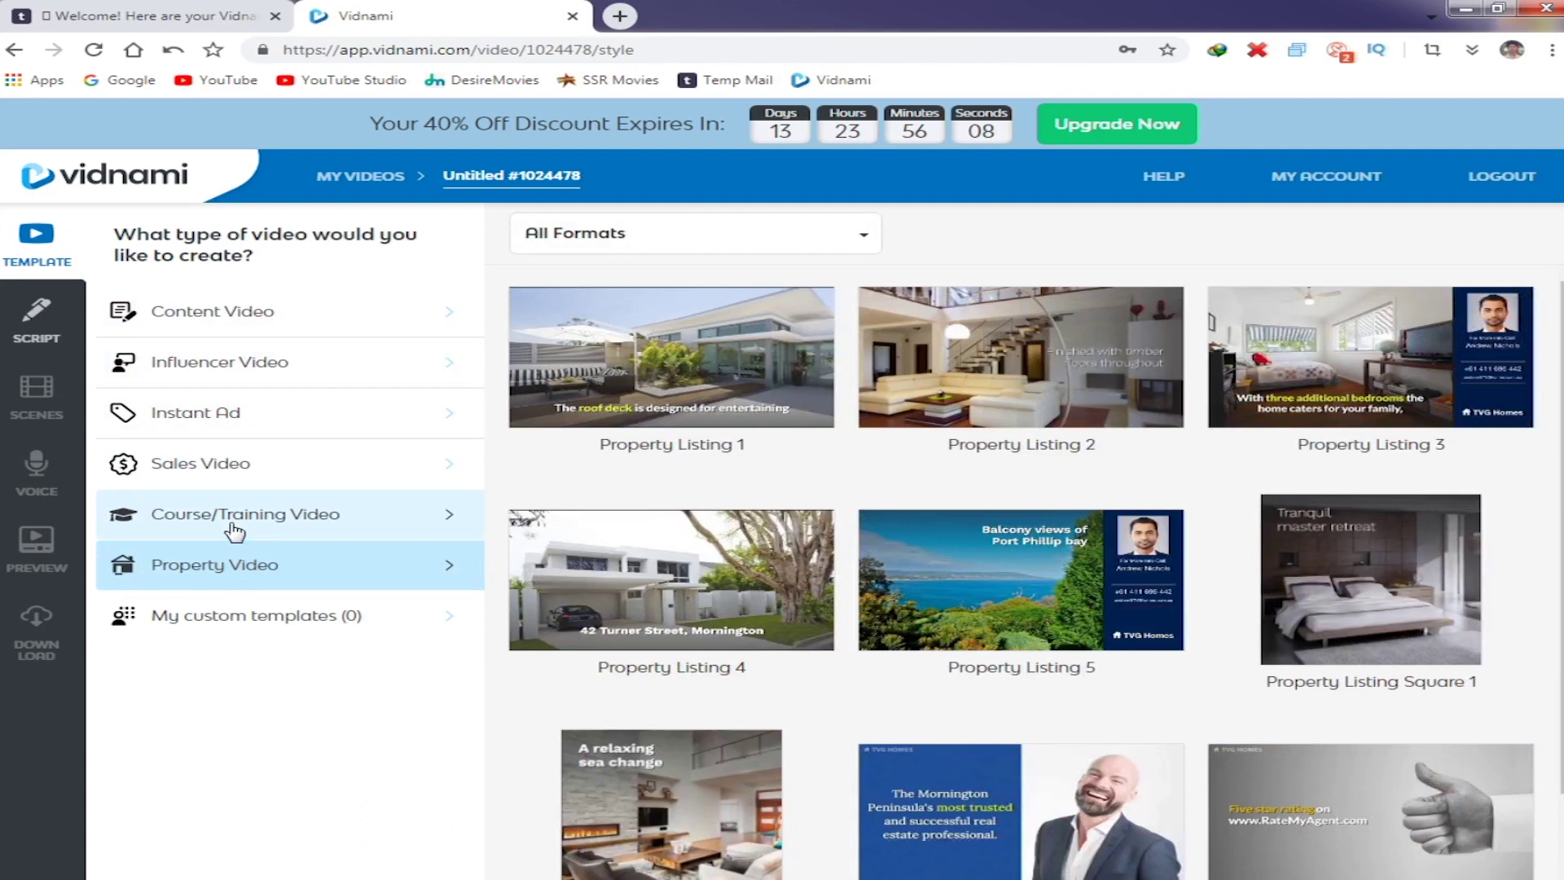
Look through the Sales Video templates from Medical down to the Christmas designs.
{"action": "left_click", "coordinate": [235, 489]}
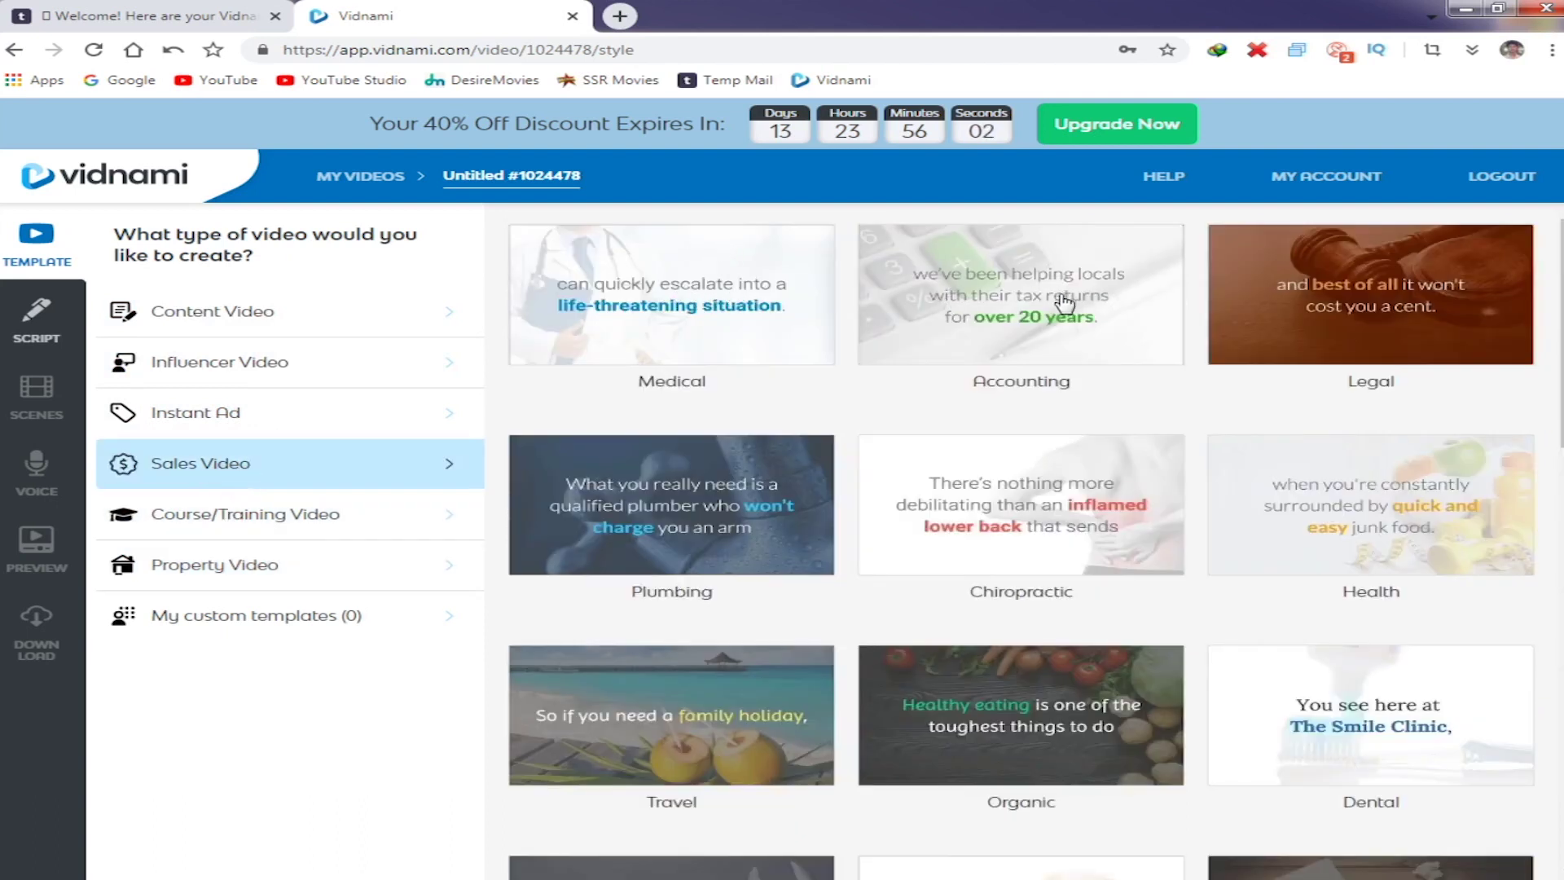
{"action": "scroll", "coordinate": [1059, 317], "scroll_direction": "down", "scroll_amount": 1}
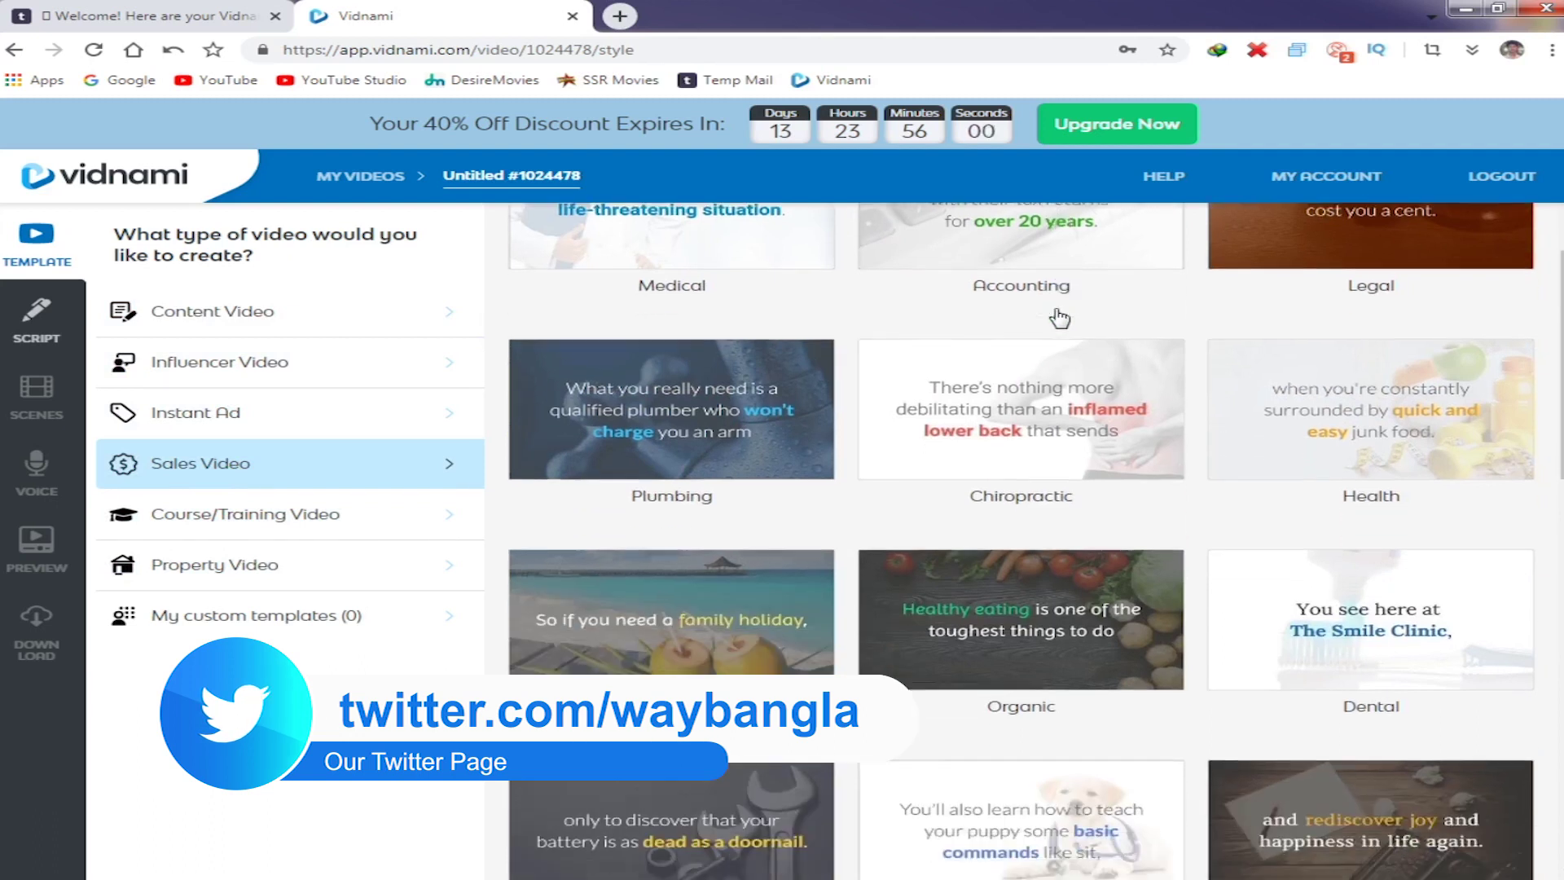
{"action": "scroll", "coordinate": [1059, 318], "scroll_direction": "down", "scroll_amount": 1}
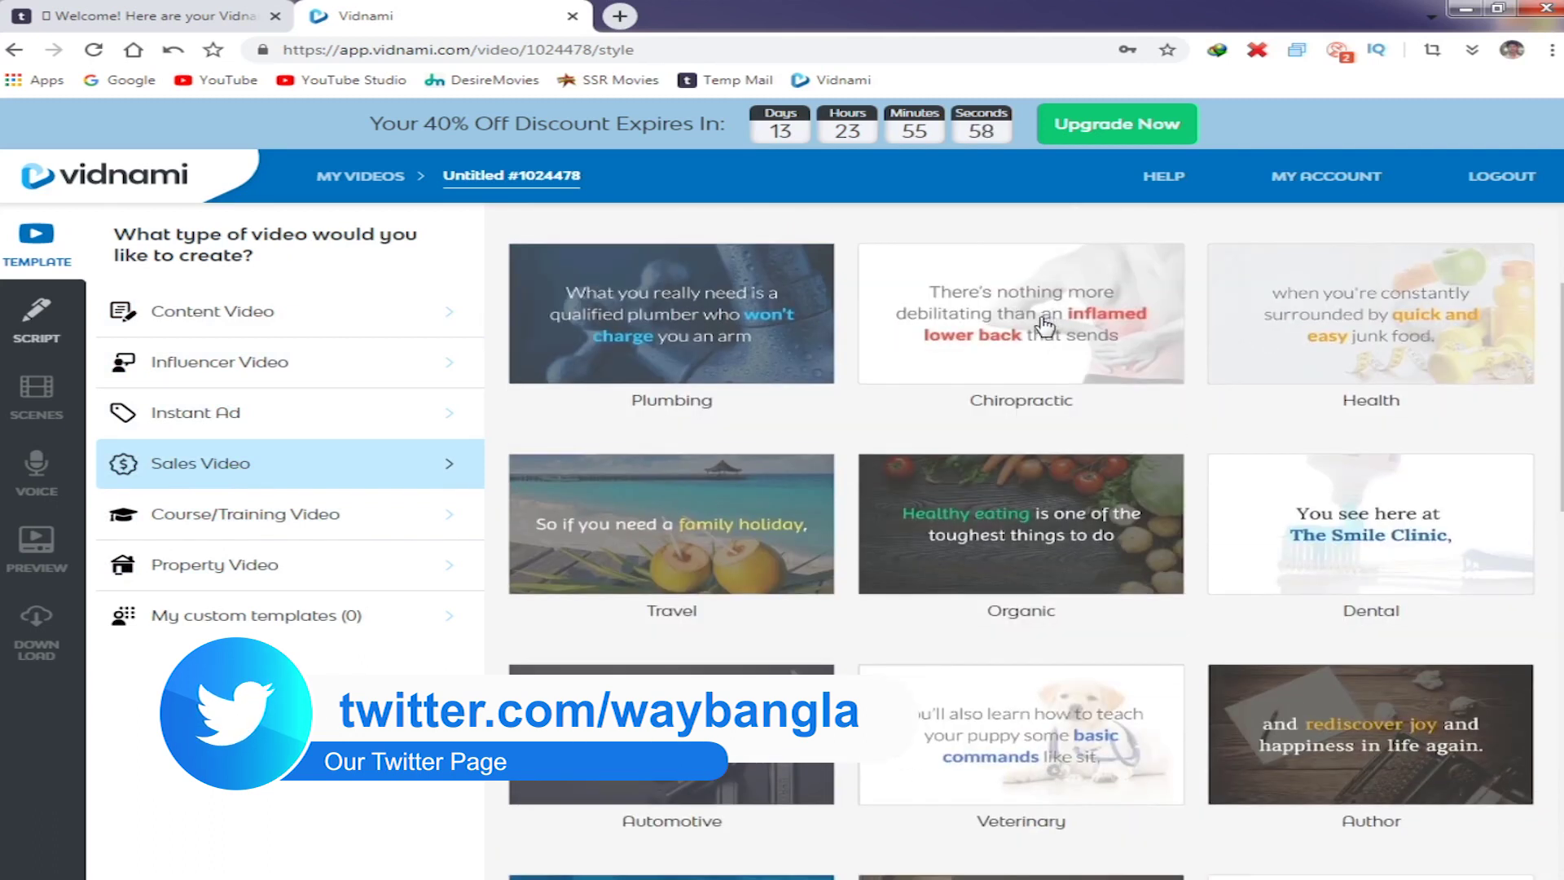
{"action": "scroll", "coordinate": [1045, 326], "scroll_direction": "down", "scroll_amount": 2}
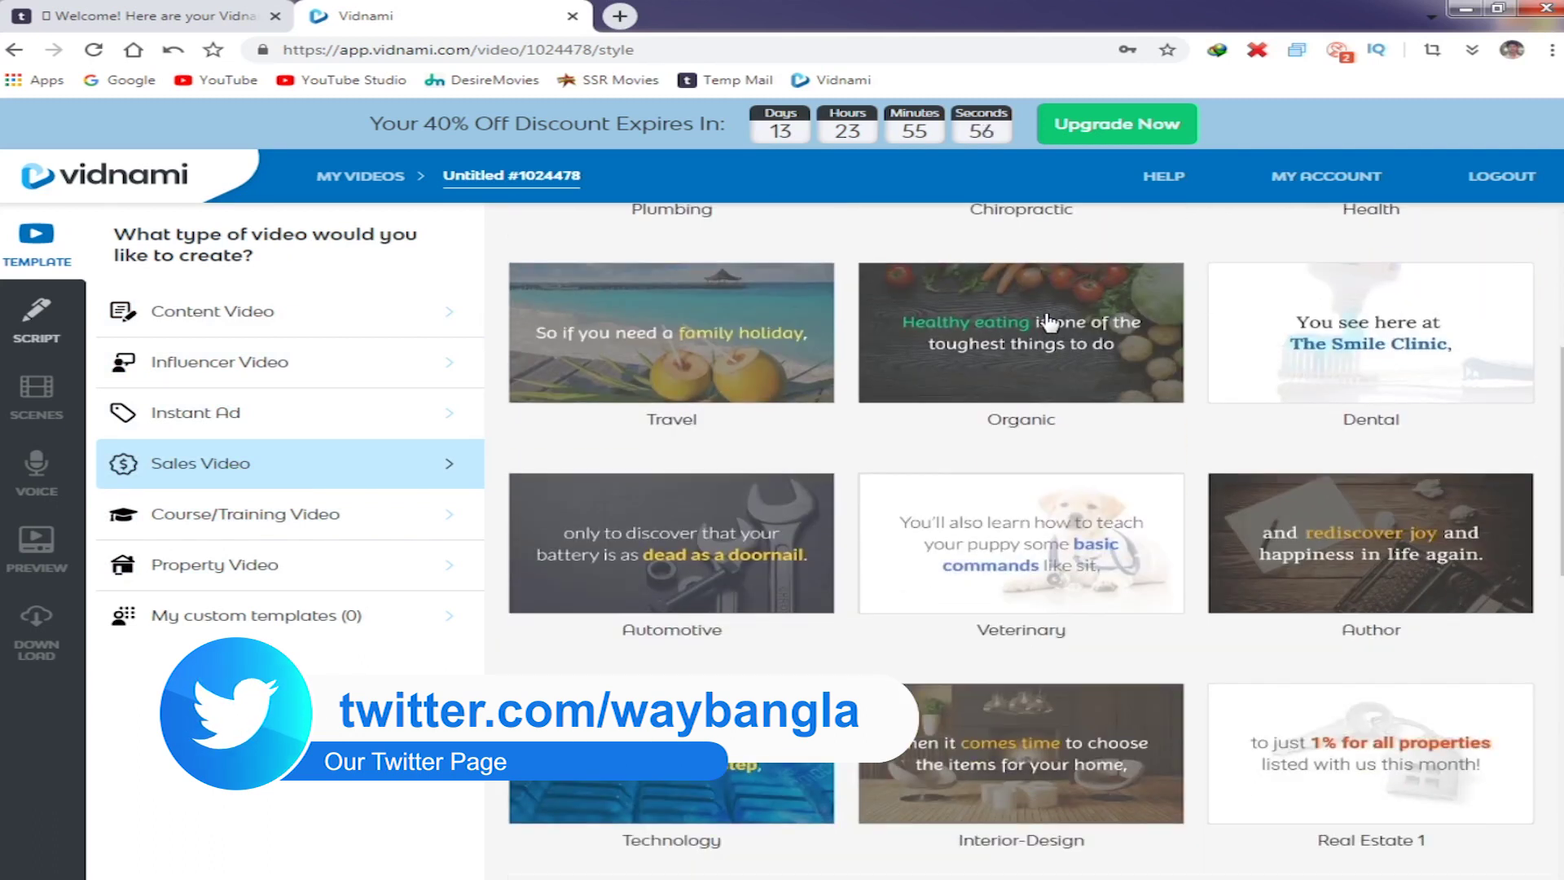
{"action": "scroll", "coordinate": [1049, 323], "scroll_direction": "down", "scroll_amount": 5}
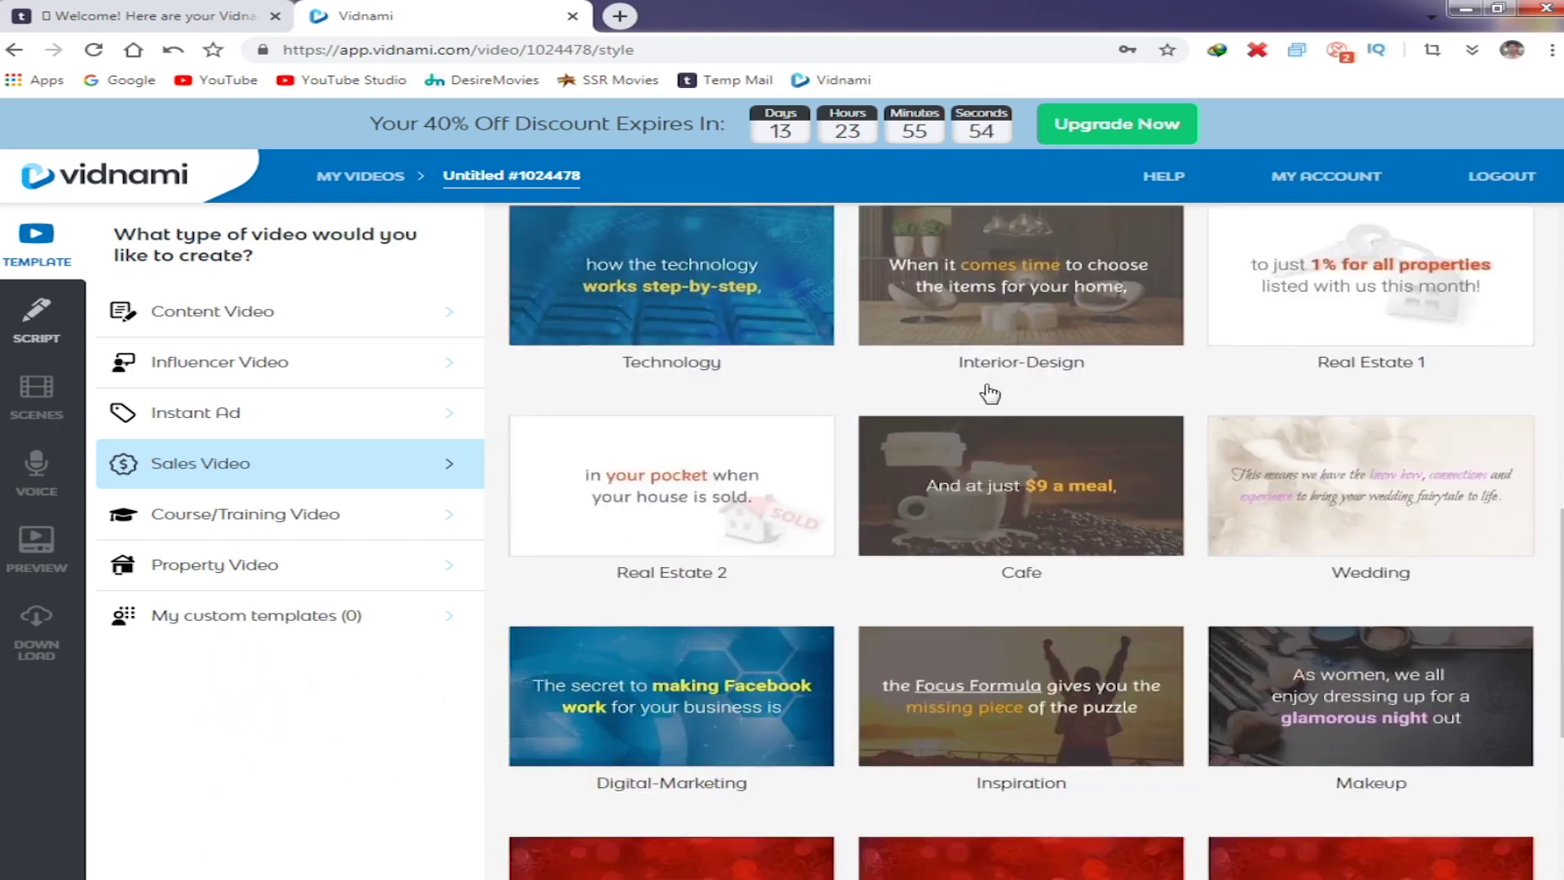
{"action": "scroll", "coordinate": [1194, 434], "scroll_direction": "down", "scroll_amount": 4}
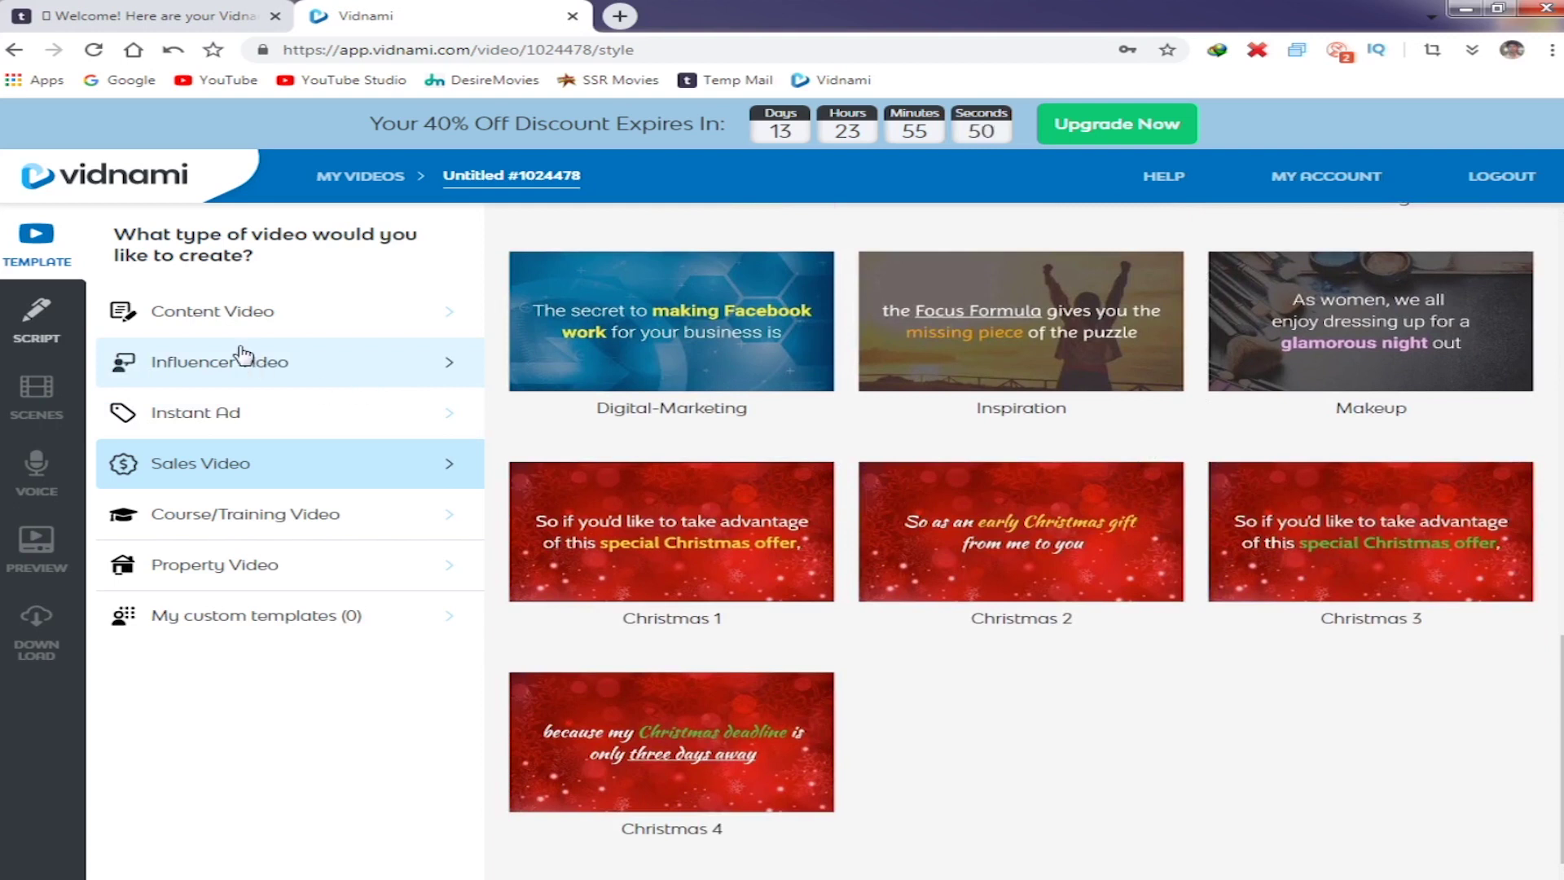
Return to the Content Video templates, keep the square Cool Blue one, and open the empty video script for editing.
{"action": "left_click", "coordinate": [237, 319]}
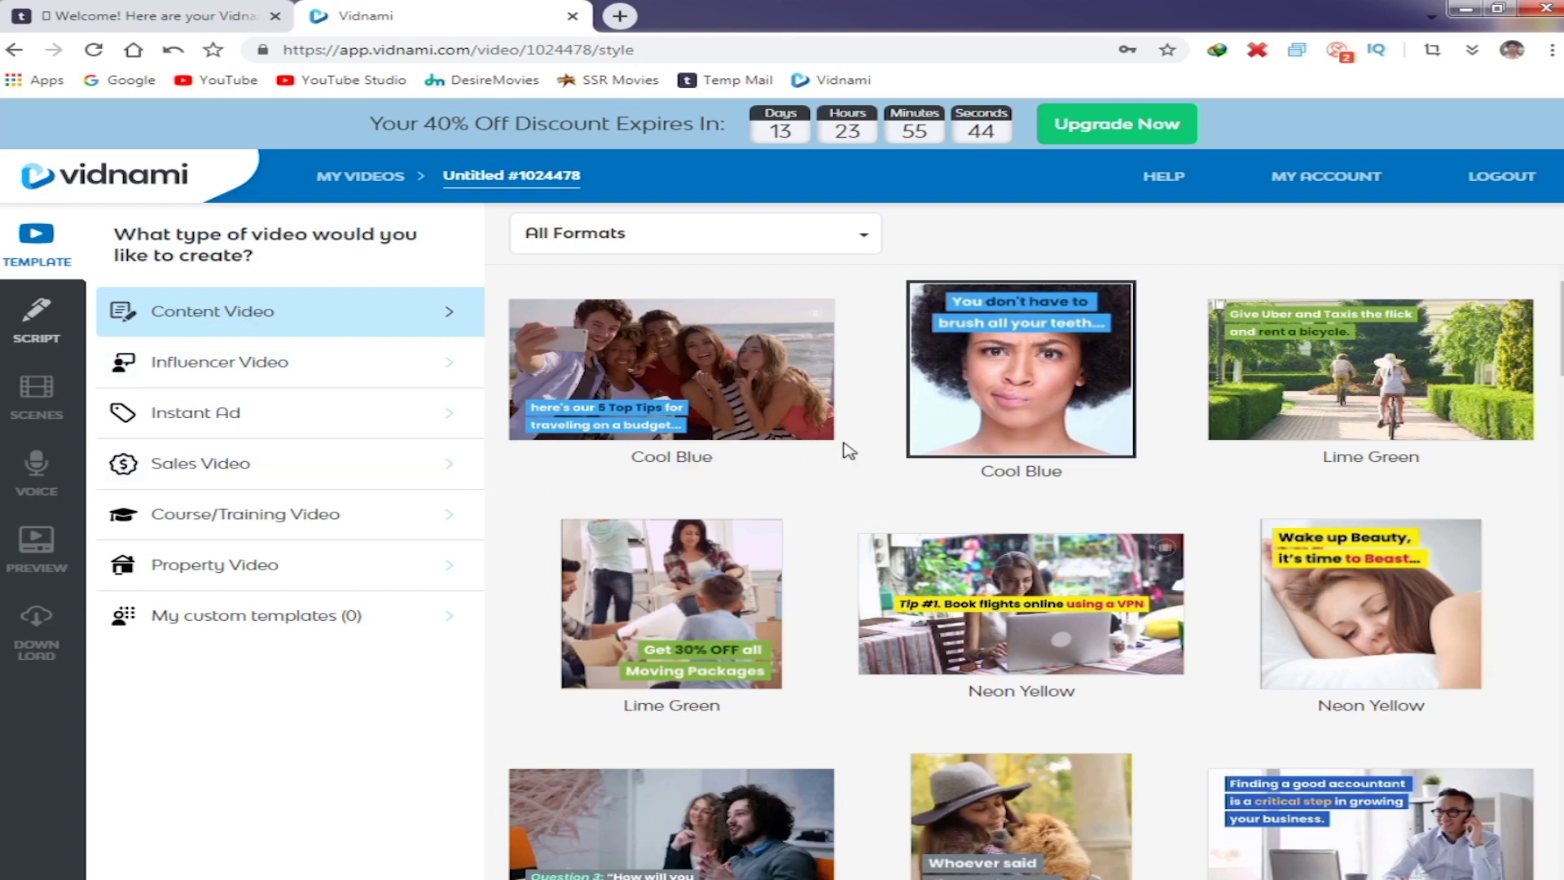
{"action": "left_click", "coordinate": [36, 326]}
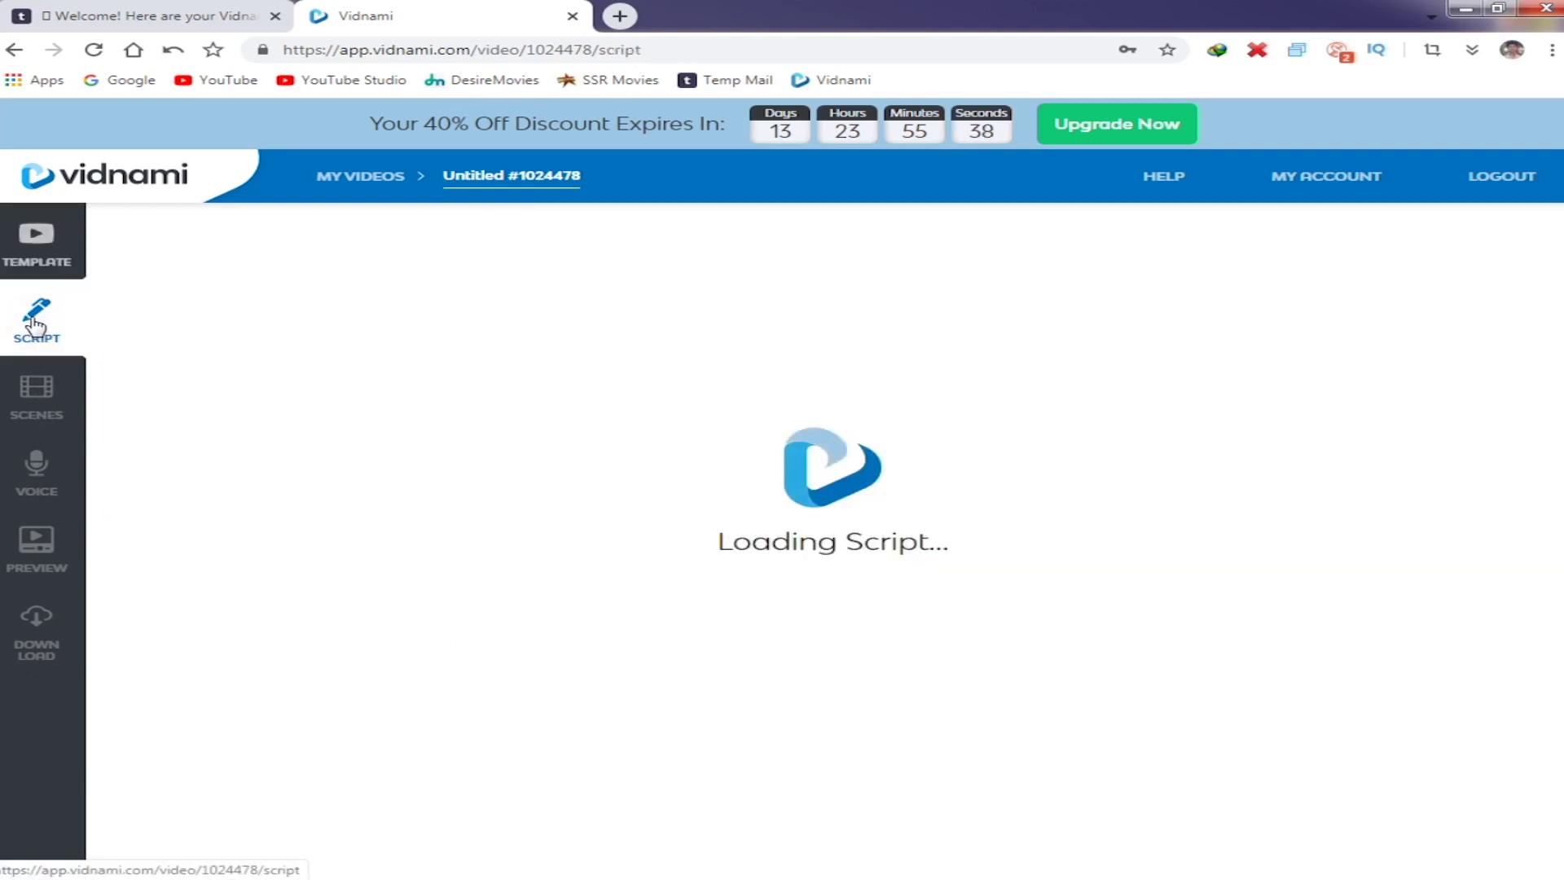
{"action": "left_click", "coordinate": [317, 406]}
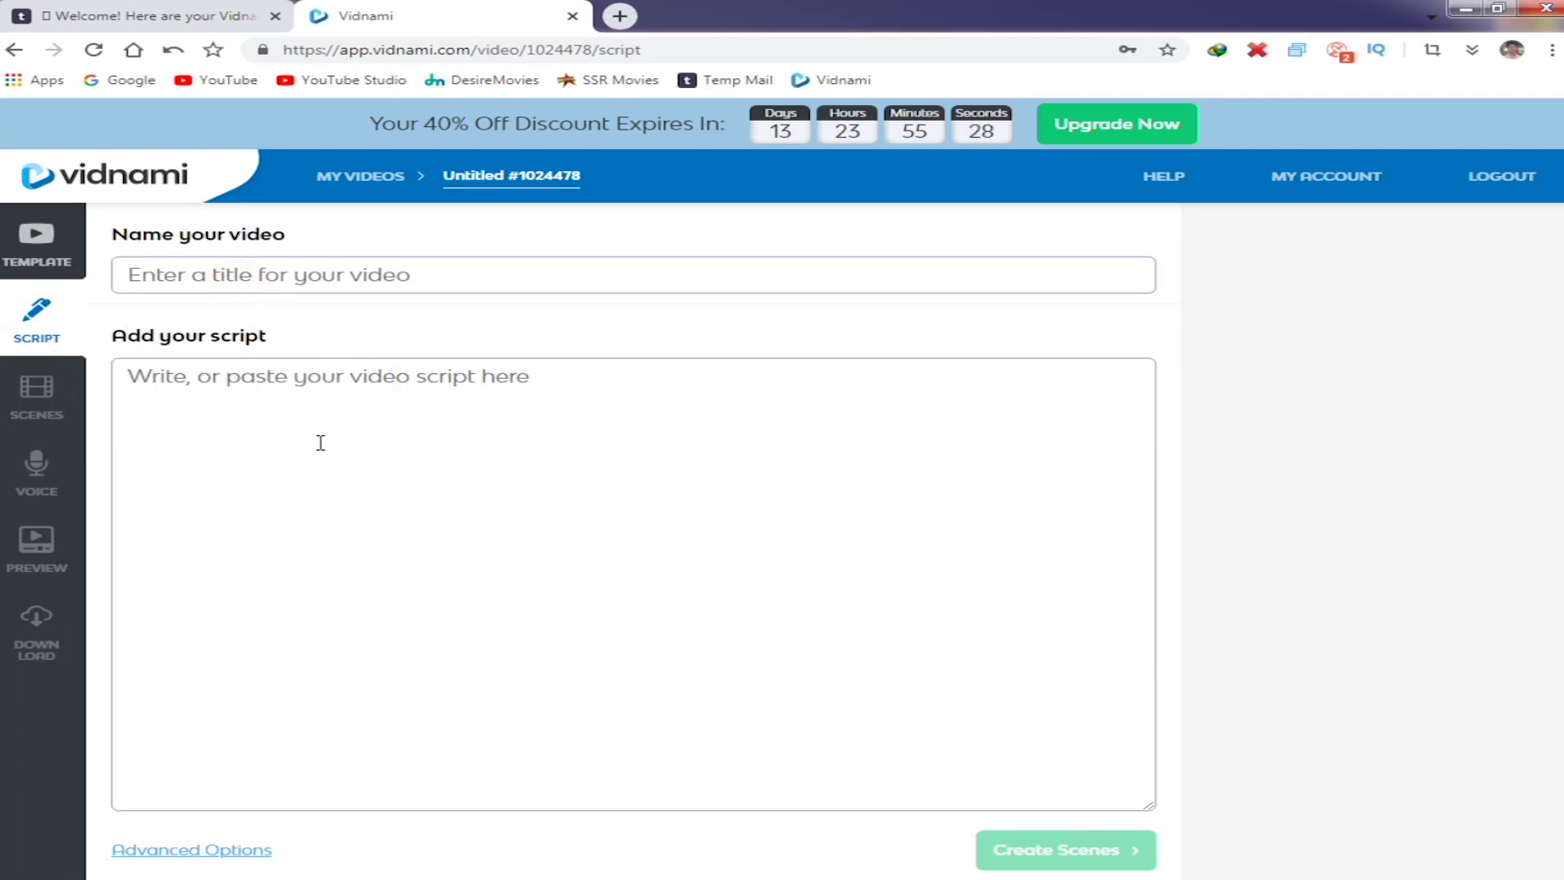
{"action": "left_click", "coordinate": [285, 393]}
Search Google for "how to weight loss in 7 days" and open Healthline's "A 7-Step Plan to Lose 10 Pounds in Just One Week" separately.
{"action": "left_click", "coordinate": [620, 16]}
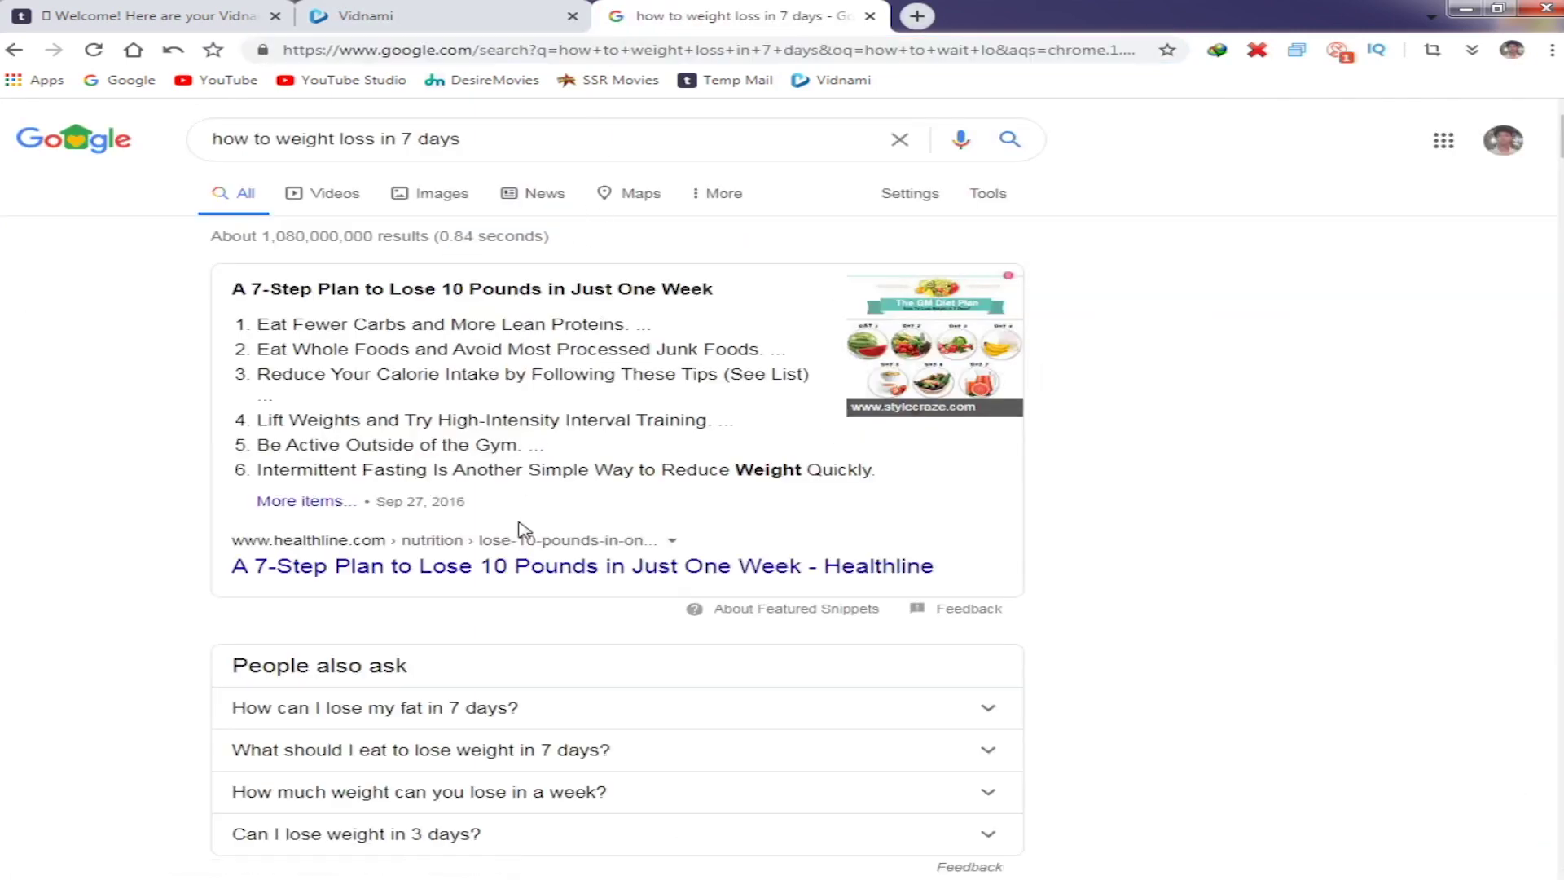
{"action": "left_click", "coordinate": [533, 568]}
{"action": "right_click", "coordinate": [533, 568]}
{"action": "left_click", "coordinate": [554, 580]}
{"action": "left_click", "coordinate": [1007, 17]}
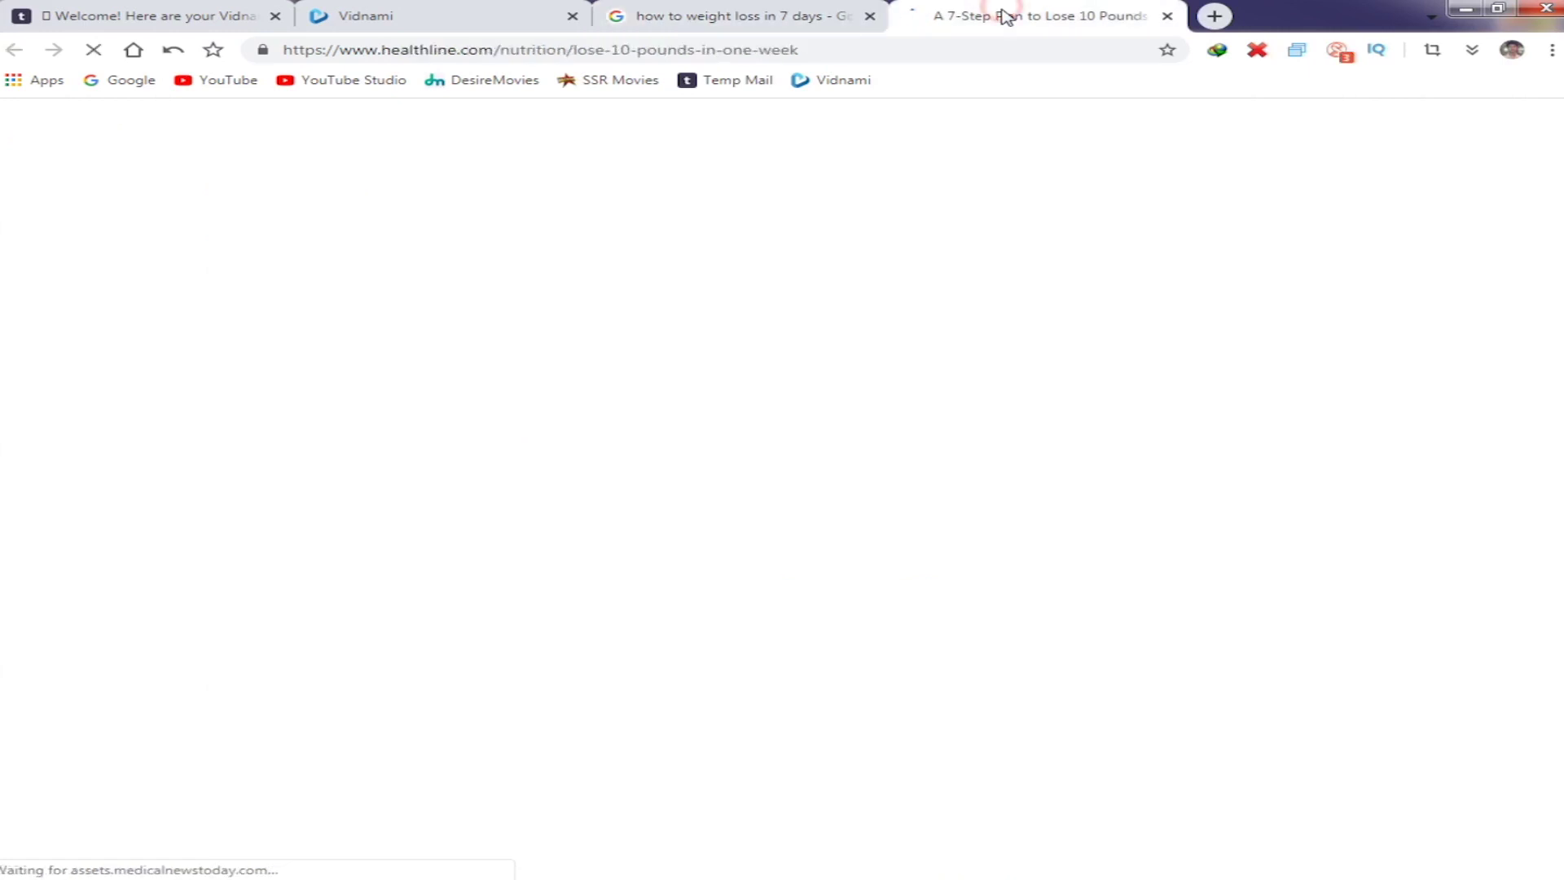
Copy the Healthline article's title and use it as the Vidnami video name: "A 7-Step Plan to Lose 10 Pounds in Just One Week".
{"action": "left_click_drag", "start_coordinate": [531, 444], "coordinate": [94, 391]}
{"action": "right_click", "coordinate": [227, 397]}
{"action": "left_click", "coordinate": [269, 412]}
{"action": "left_click", "coordinate": [441, 14]}
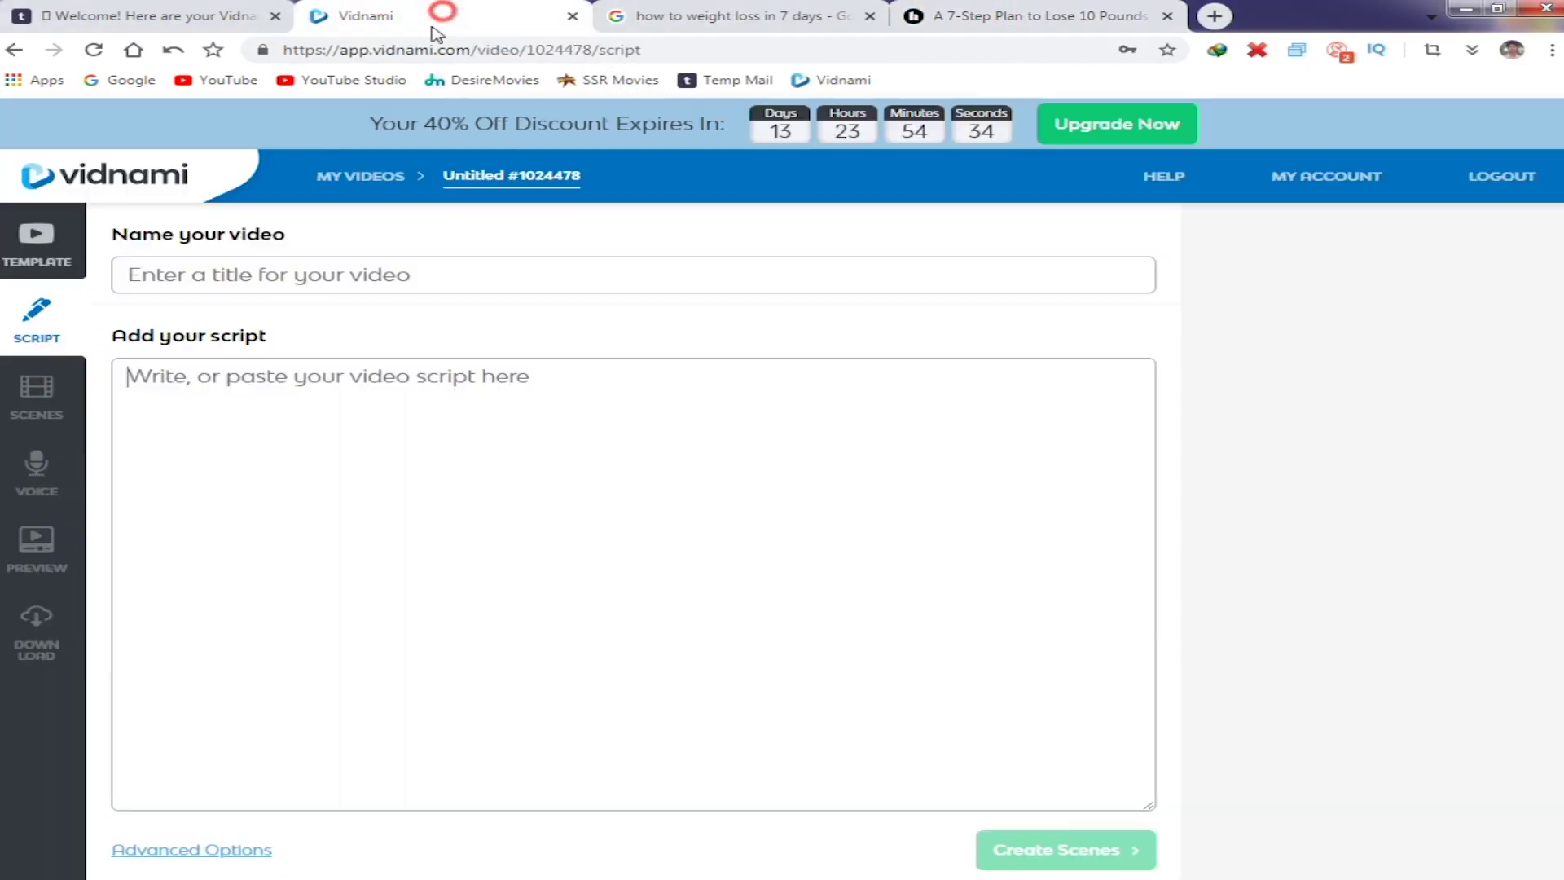
{"action": "left_click", "coordinate": [446, 283]}
{"action": "key", "text": "ctrl+v"}
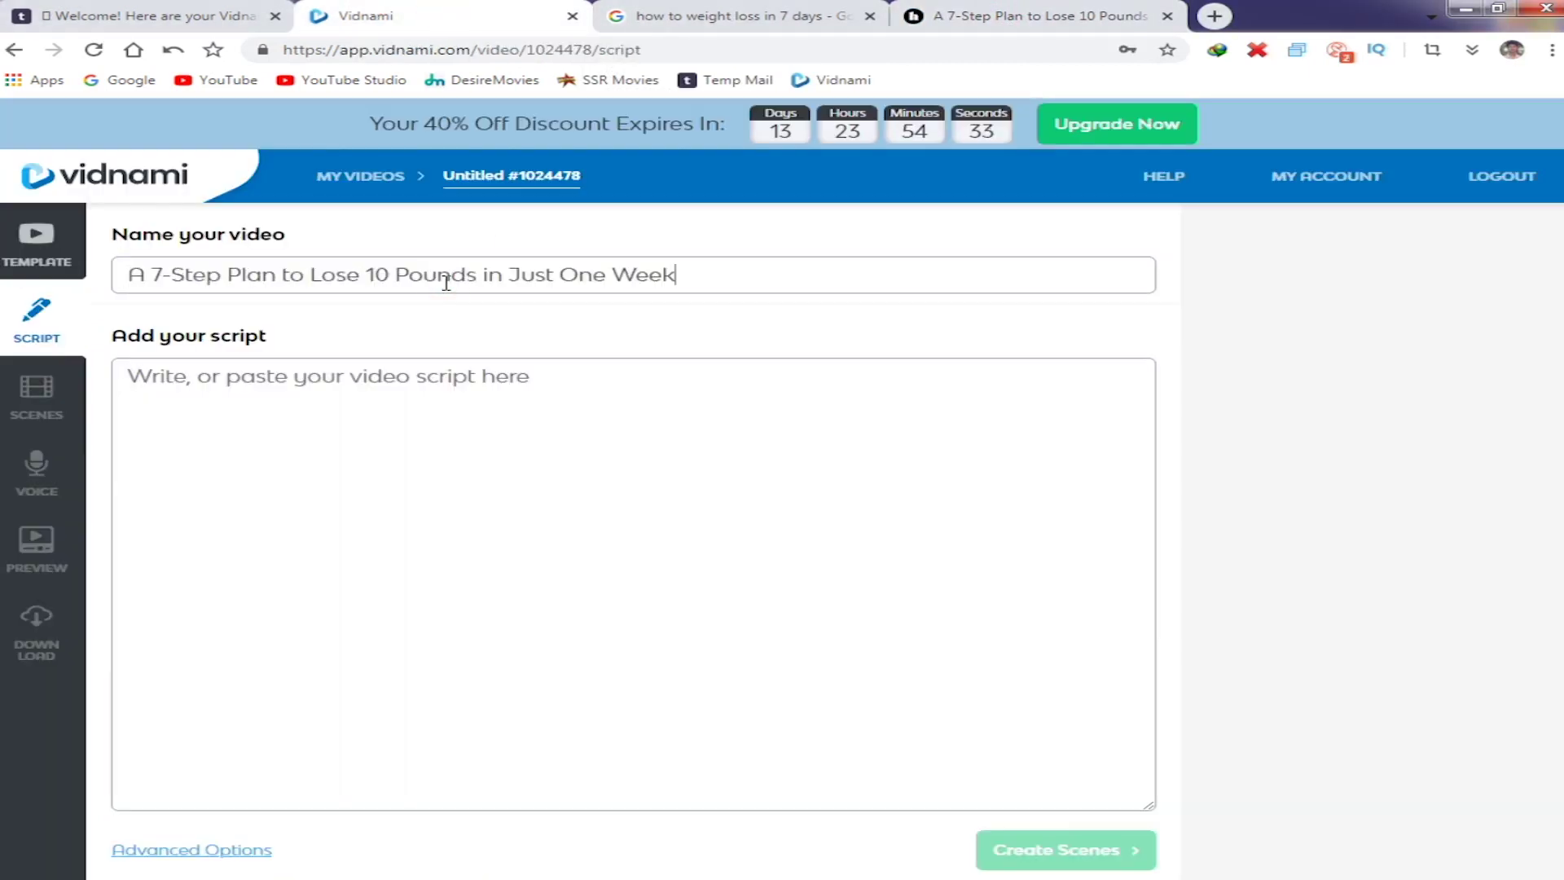
Copy the article text from its opening paragraph through the Take Home Message and paste it as the Vidnami video script.
{"action": "left_click", "coordinate": [1149, 11]}
{"action": "scroll", "coordinate": [527, 499], "scroll_direction": "down", "scroll_amount": 3}
{"action": "scroll", "coordinate": [402, 409], "scroll_direction": "up", "scroll_amount": 2}
{"action": "left_click_drag", "start_coordinate": [88, 481], "coordinate": [236, 505]}
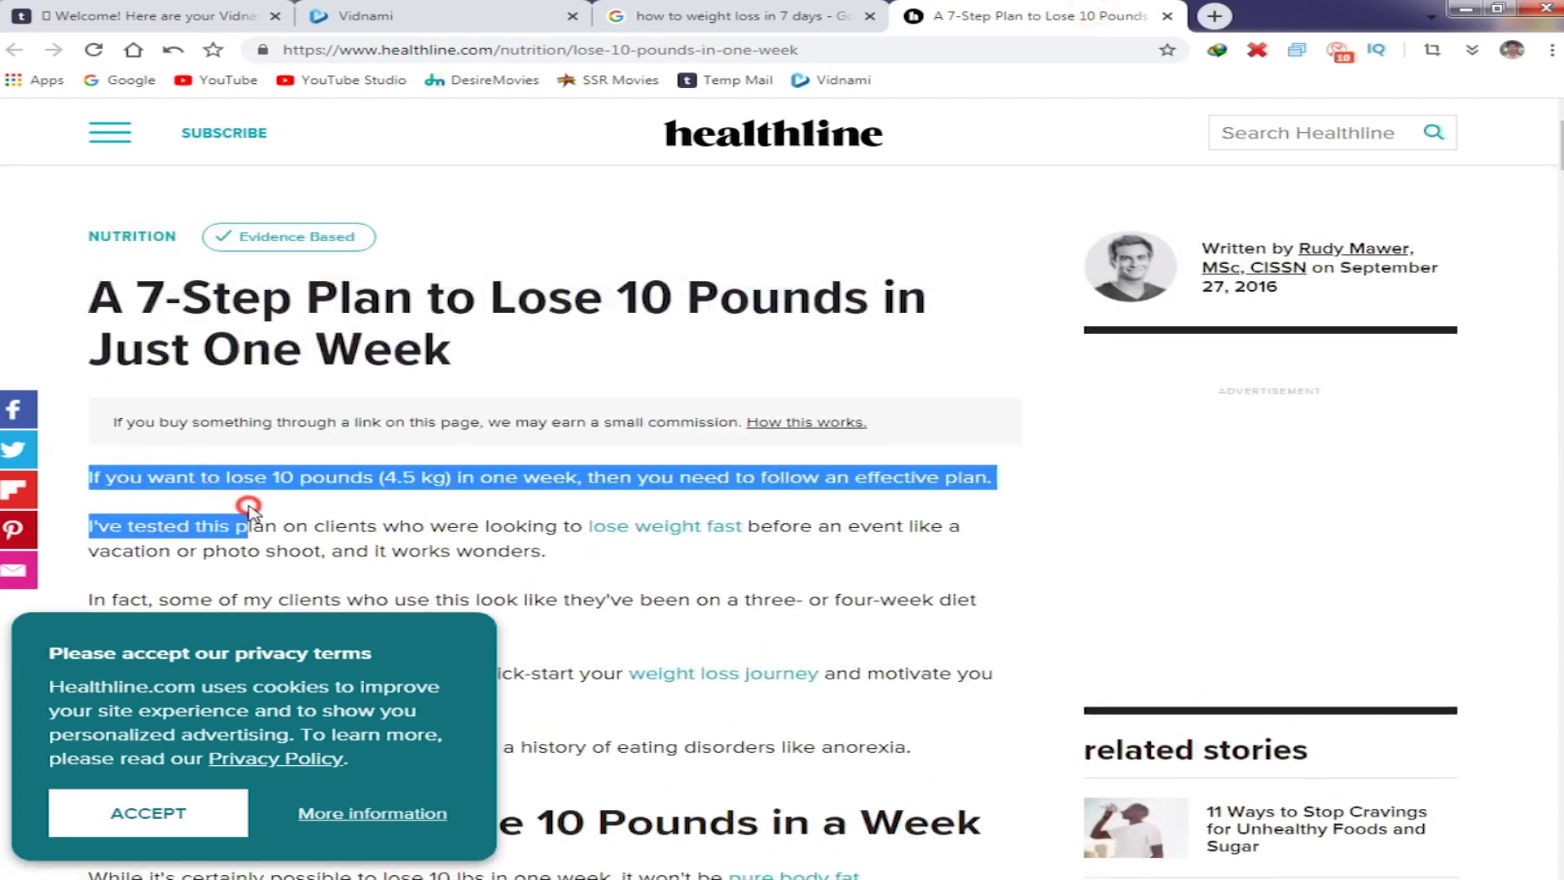
{"action": "key", "text": "ctrl+2"}
{"action": "left_click", "coordinate": [382, 421]}
{"action": "key", "text": "ctrl+v"}
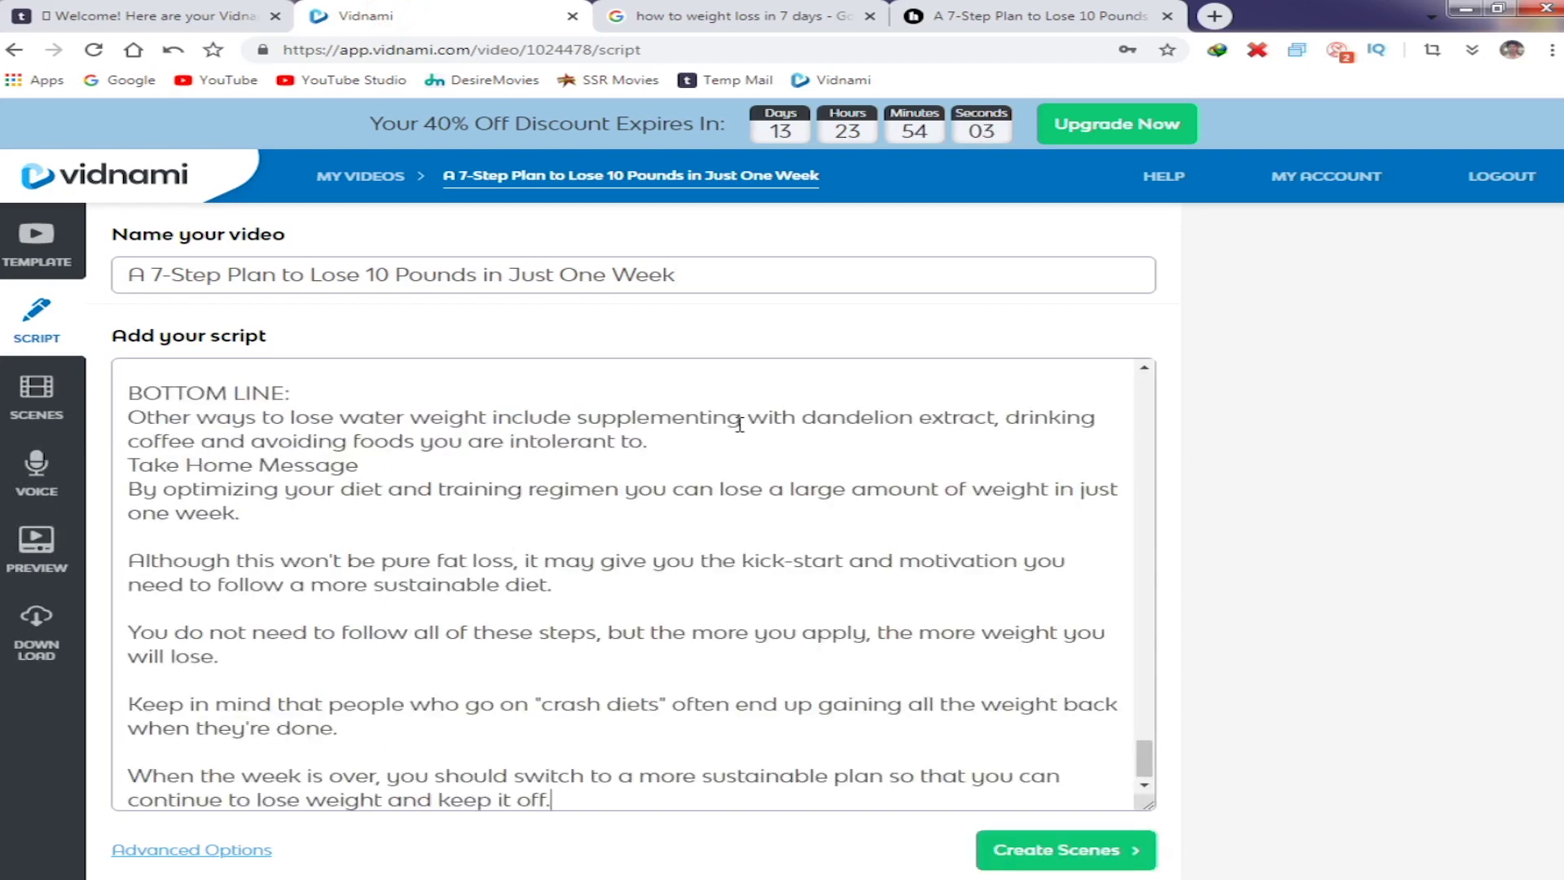
Check the script from its beginning, create the scenes from it, and review the first few scenes.
{"action": "left_click_drag", "start_coordinate": [1147, 760], "coordinate": [1153, 359]}
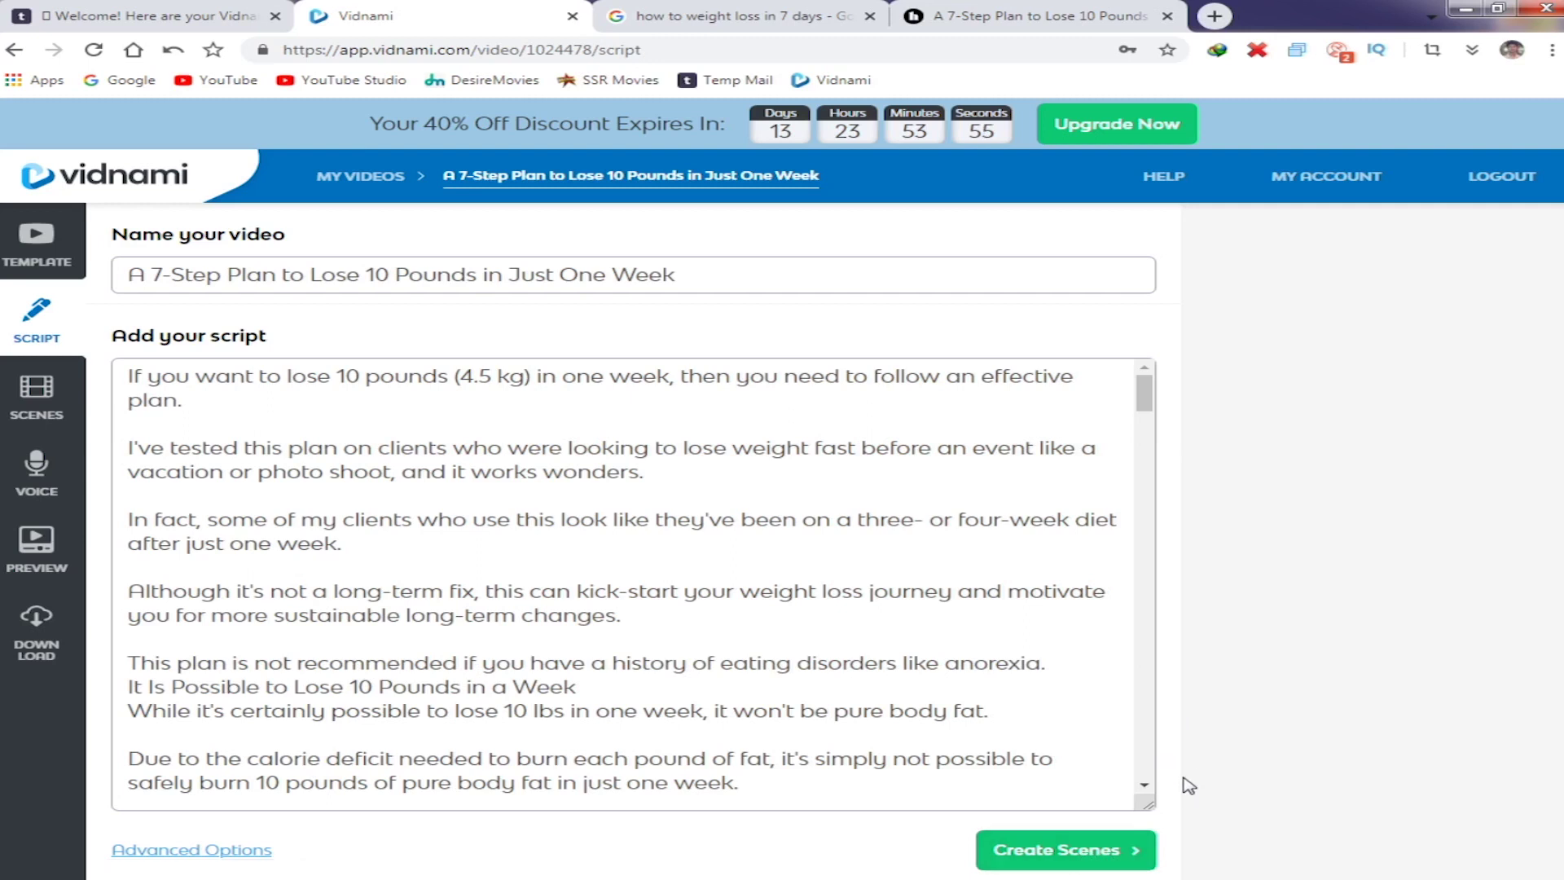
{"action": "left_click", "coordinate": [1082, 860]}
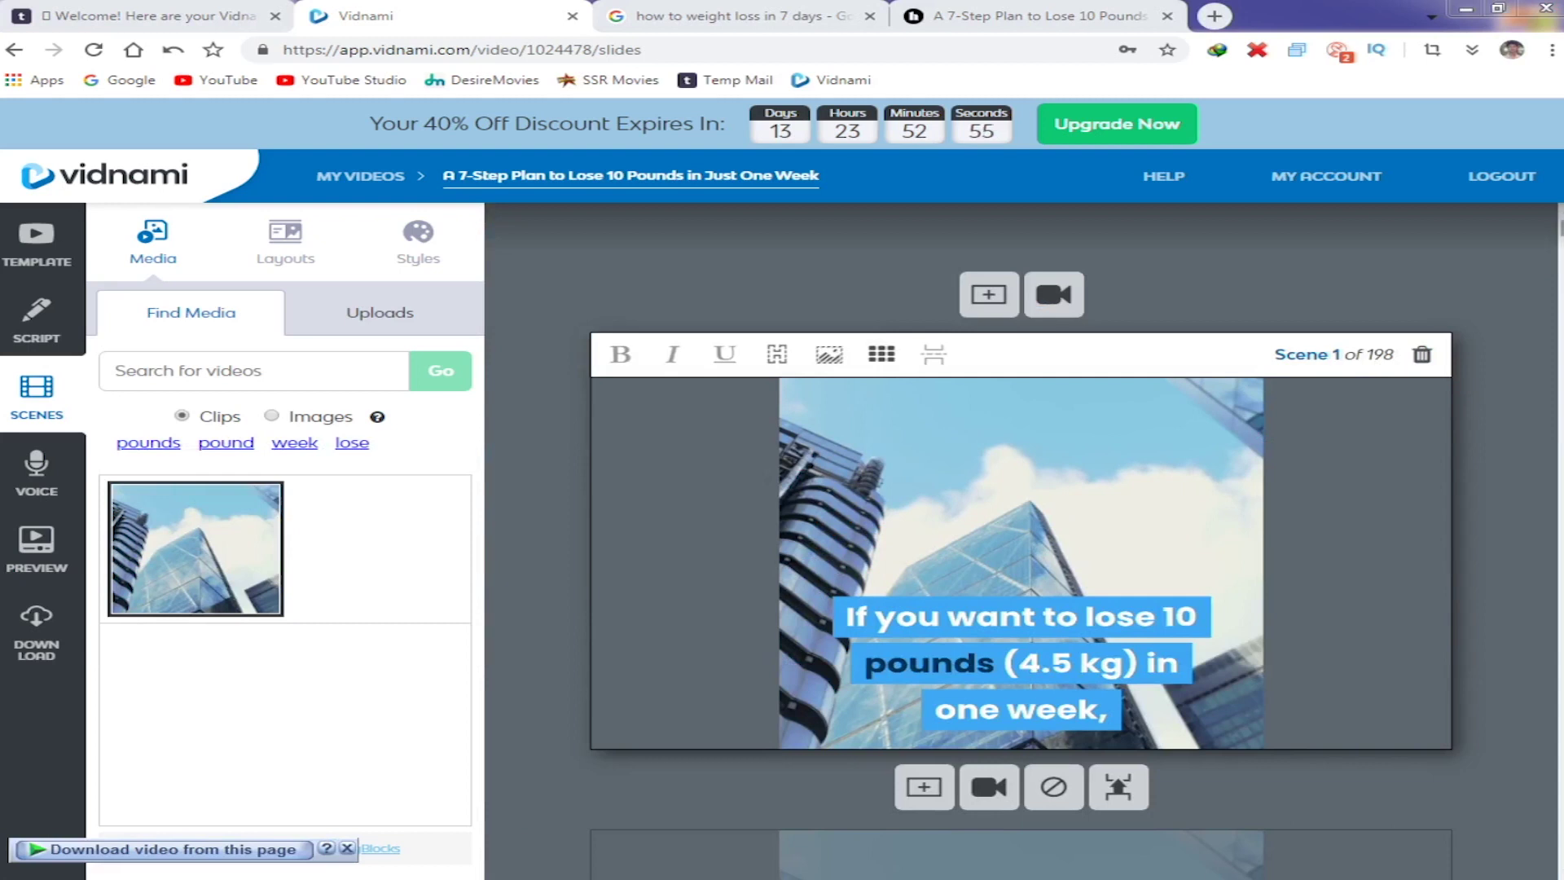
{"action": "scroll", "coordinate": [1362, 389], "scroll_direction": "down", "scroll_amount": 10}
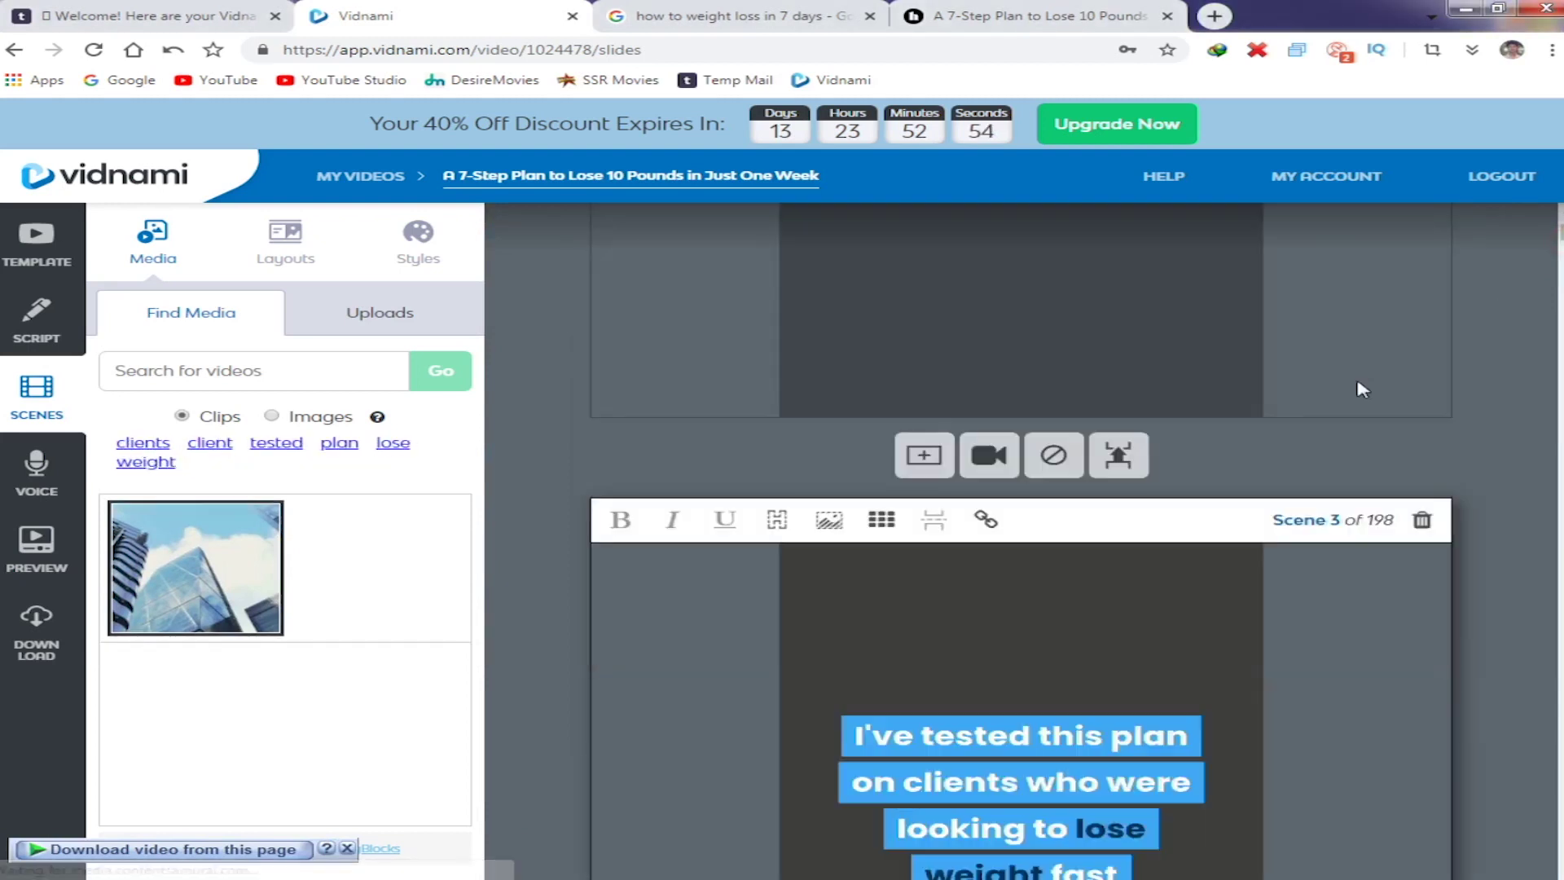
{"action": "scroll", "coordinate": [1356, 396], "scroll_direction": "up", "scroll_amount": 10}
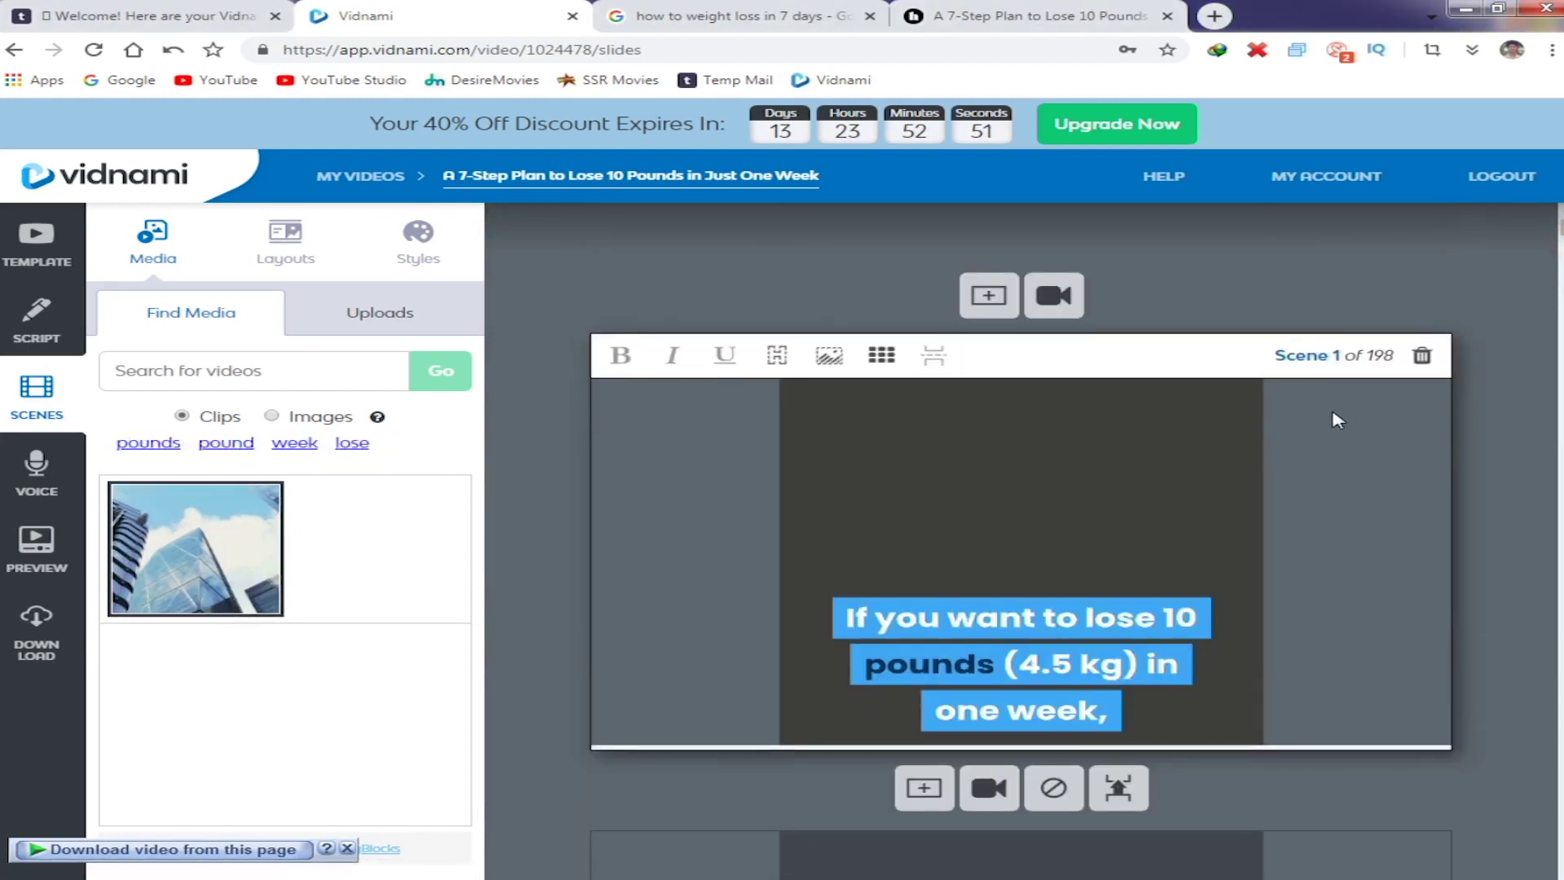
{"action": "scroll", "coordinate": [1338, 420], "scroll_direction": "down", "scroll_amount": 10}
{"action": "scroll", "coordinate": [1062, 401], "scroll_direction": "down", "scroll_amount": 8}
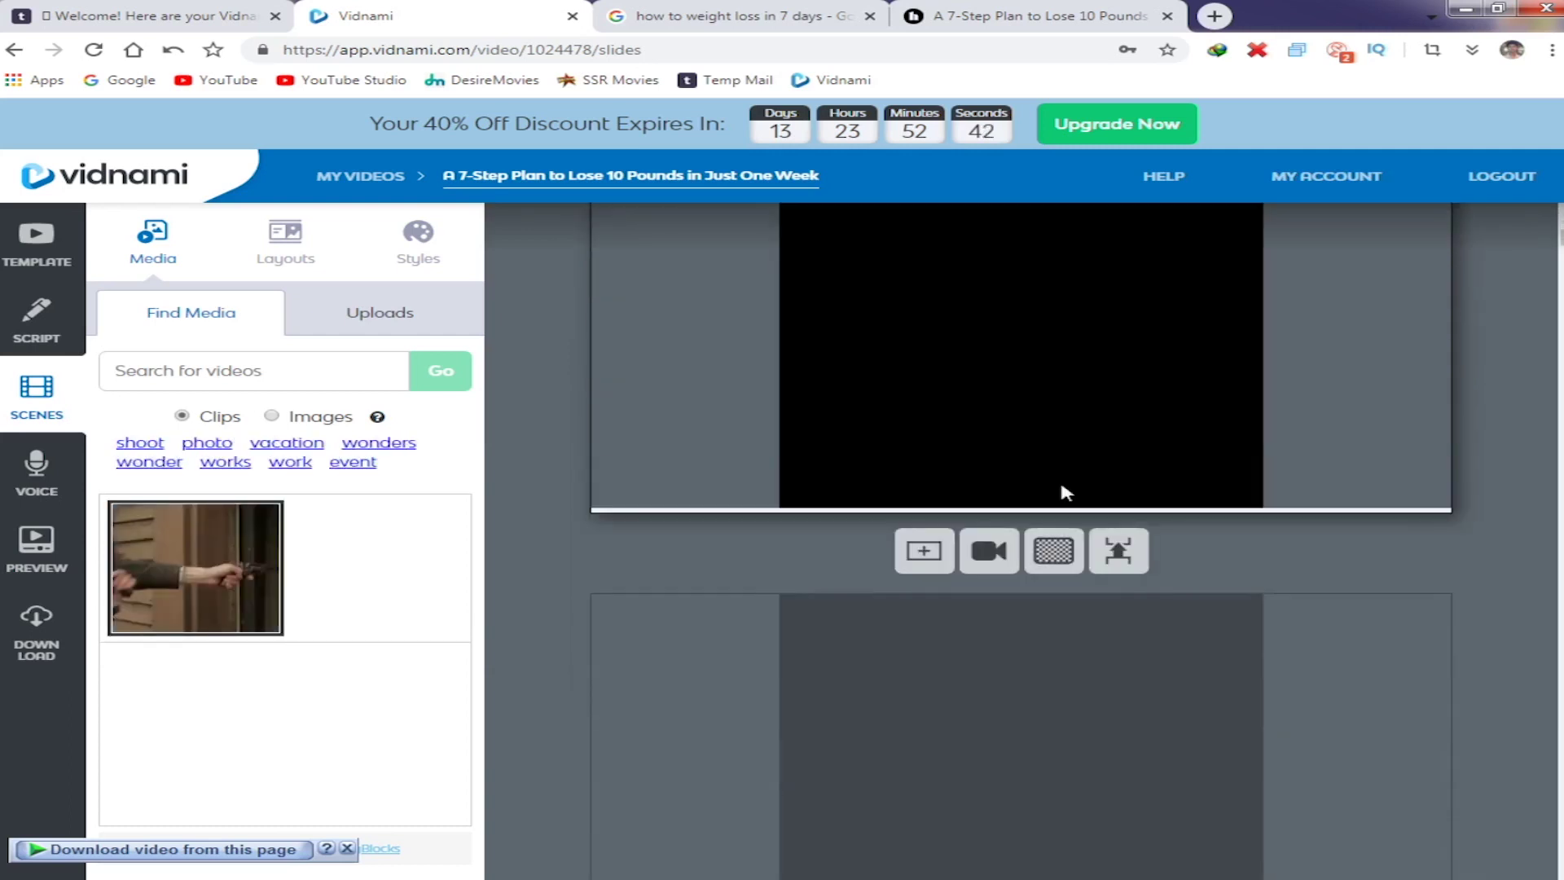
{"action": "scroll", "coordinate": [1063, 481], "scroll_direction": "down", "scroll_amount": 1}
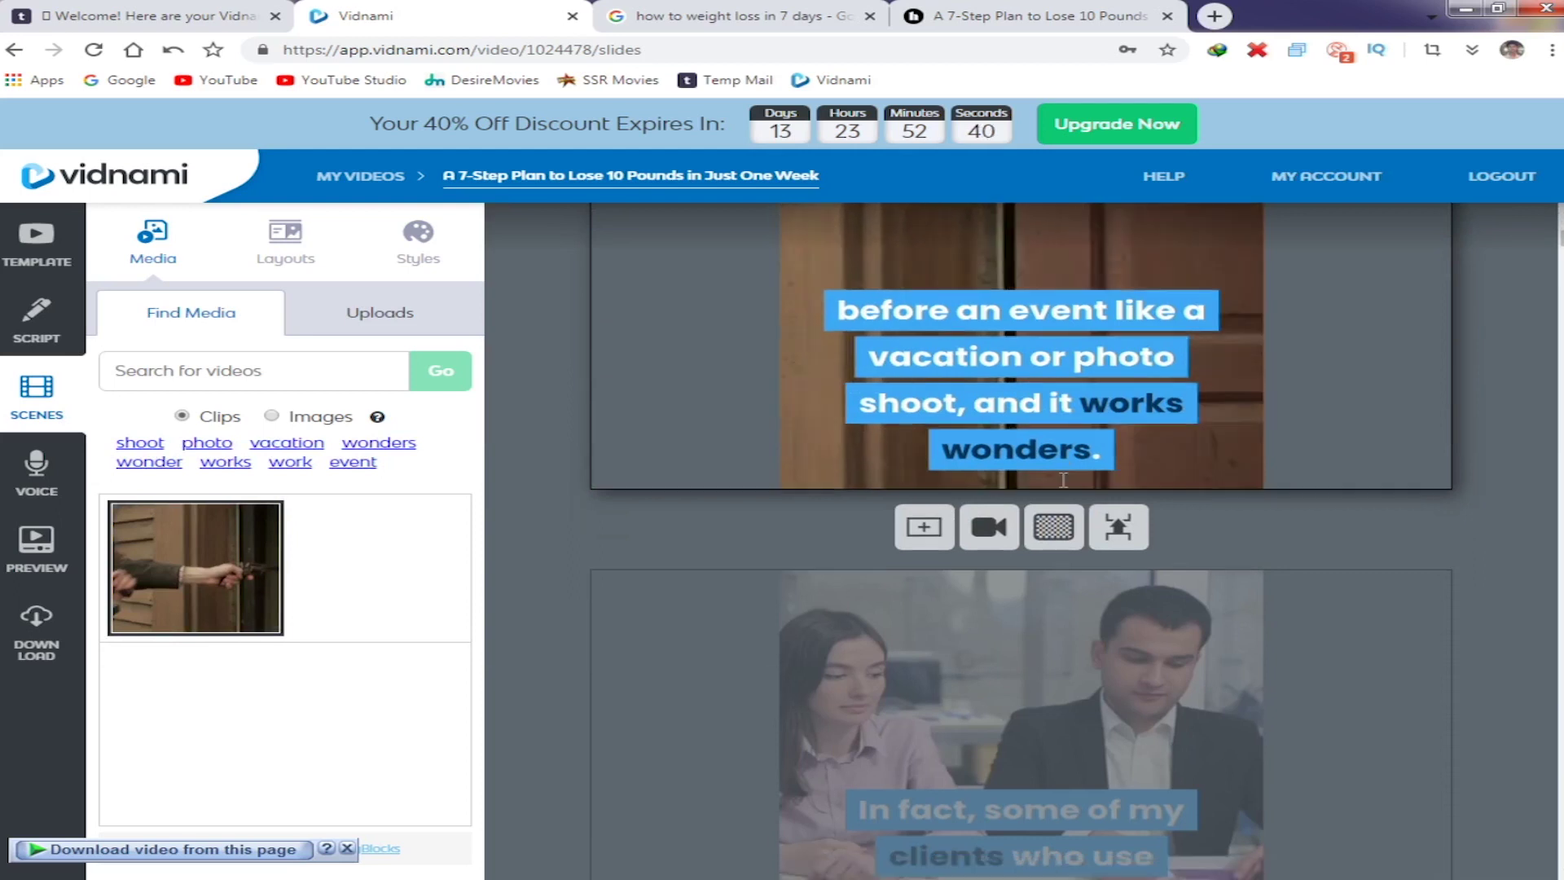
{"action": "scroll", "coordinate": [541, 436], "scroll_direction": "up", "scroll_amount": 5}
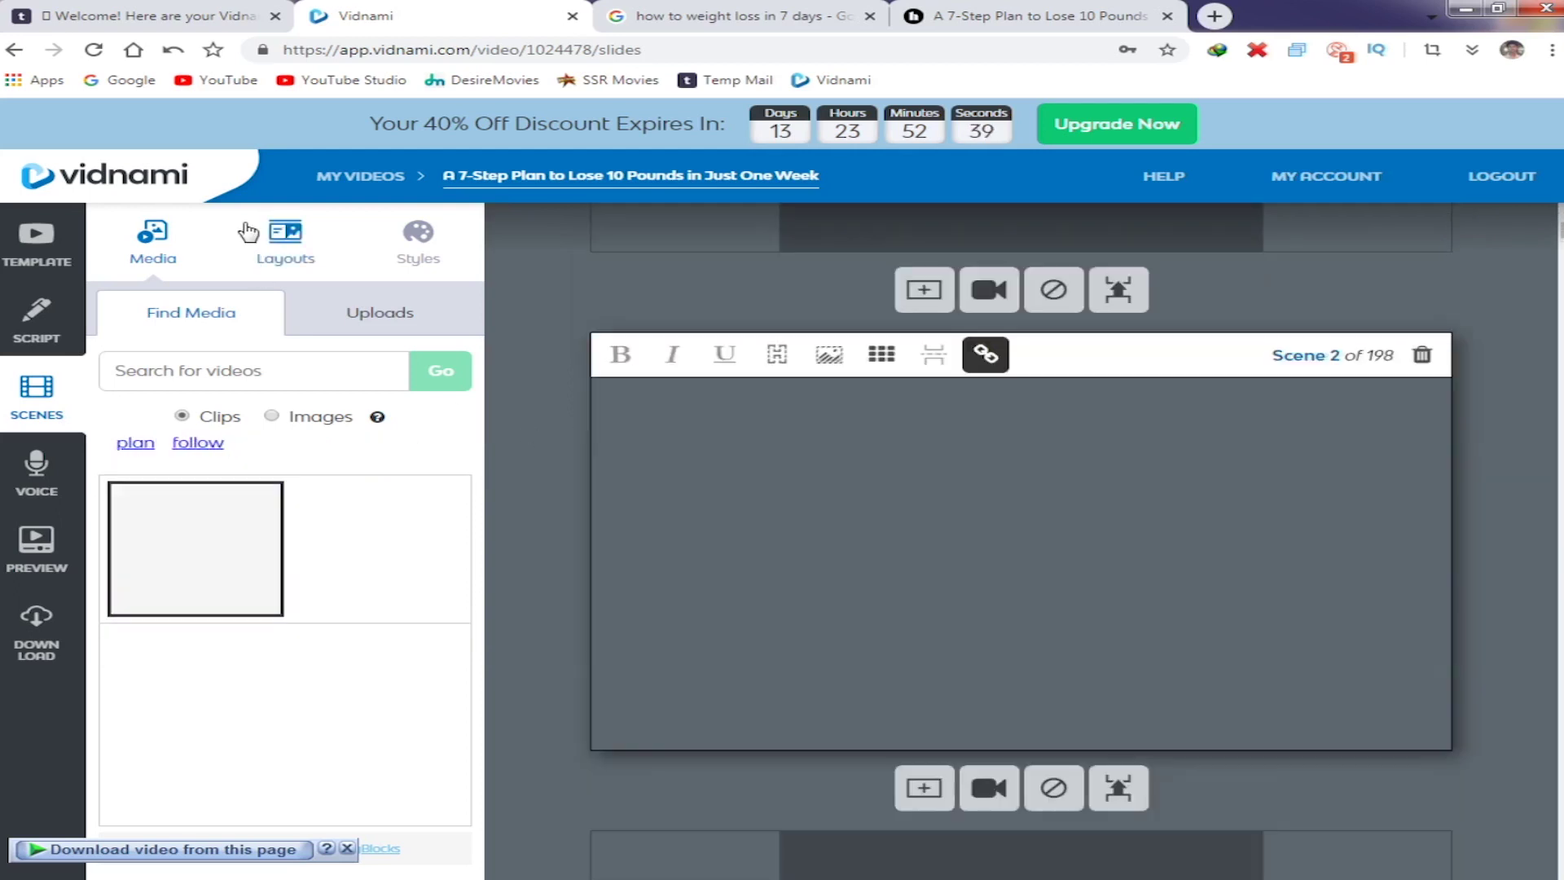
Examine the scene layout and text style options, then return to the media choices for Scene 1.
{"action": "left_click", "coordinate": [277, 248]}
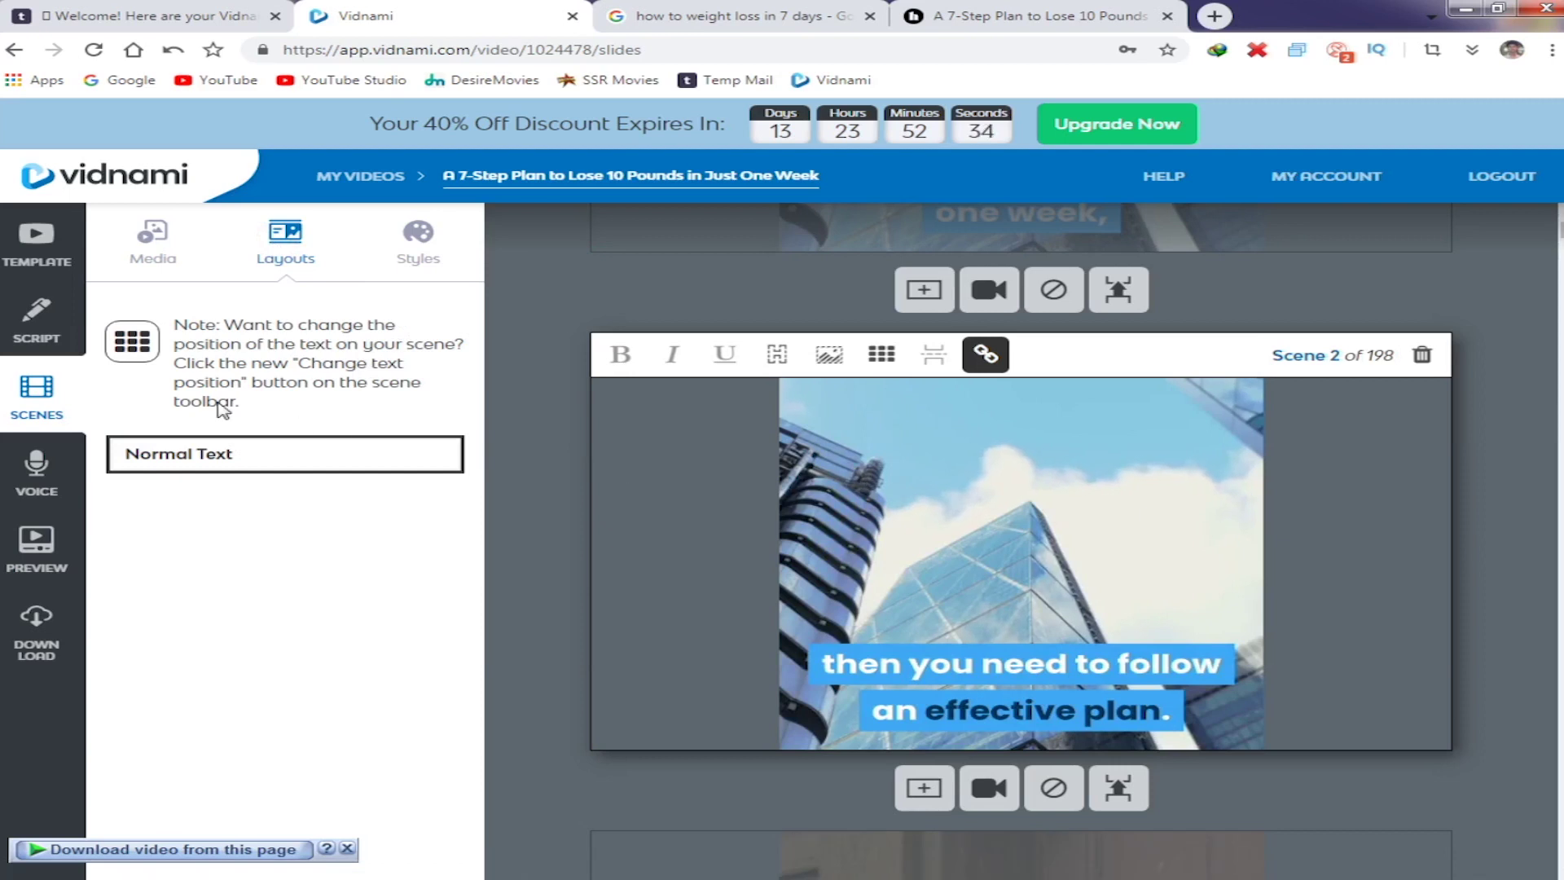
{"action": "scroll", "coordinate": [1215, 506], "scroll_direction": "down", "scroll_amount": 10}
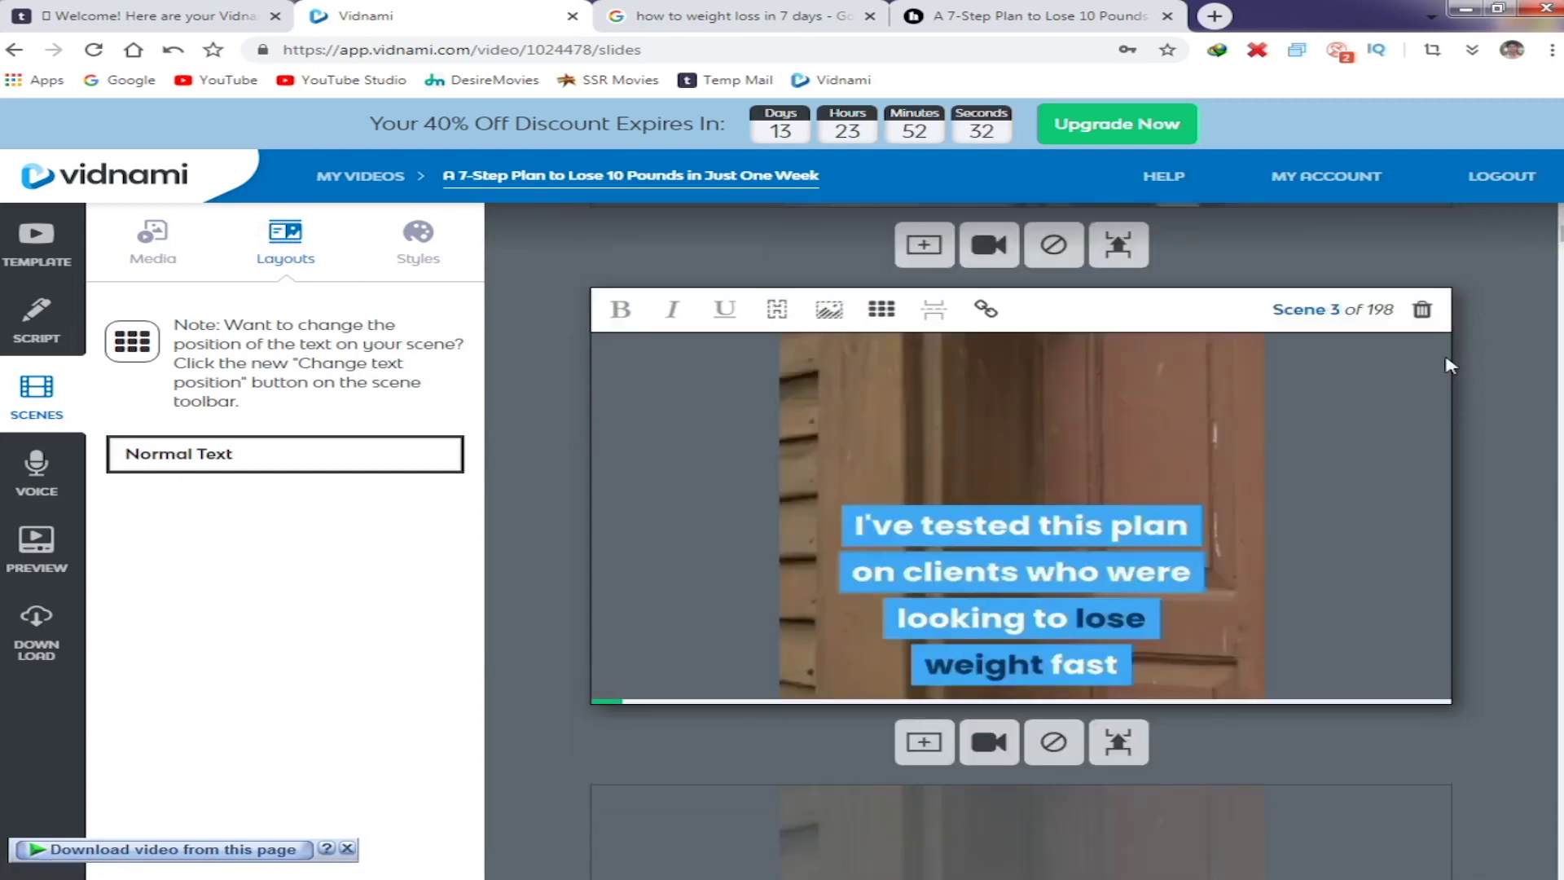
{"action": "scroll", "coordinate": [1304, 505], "scroll_direction": "up", "scroll_amount": 15}
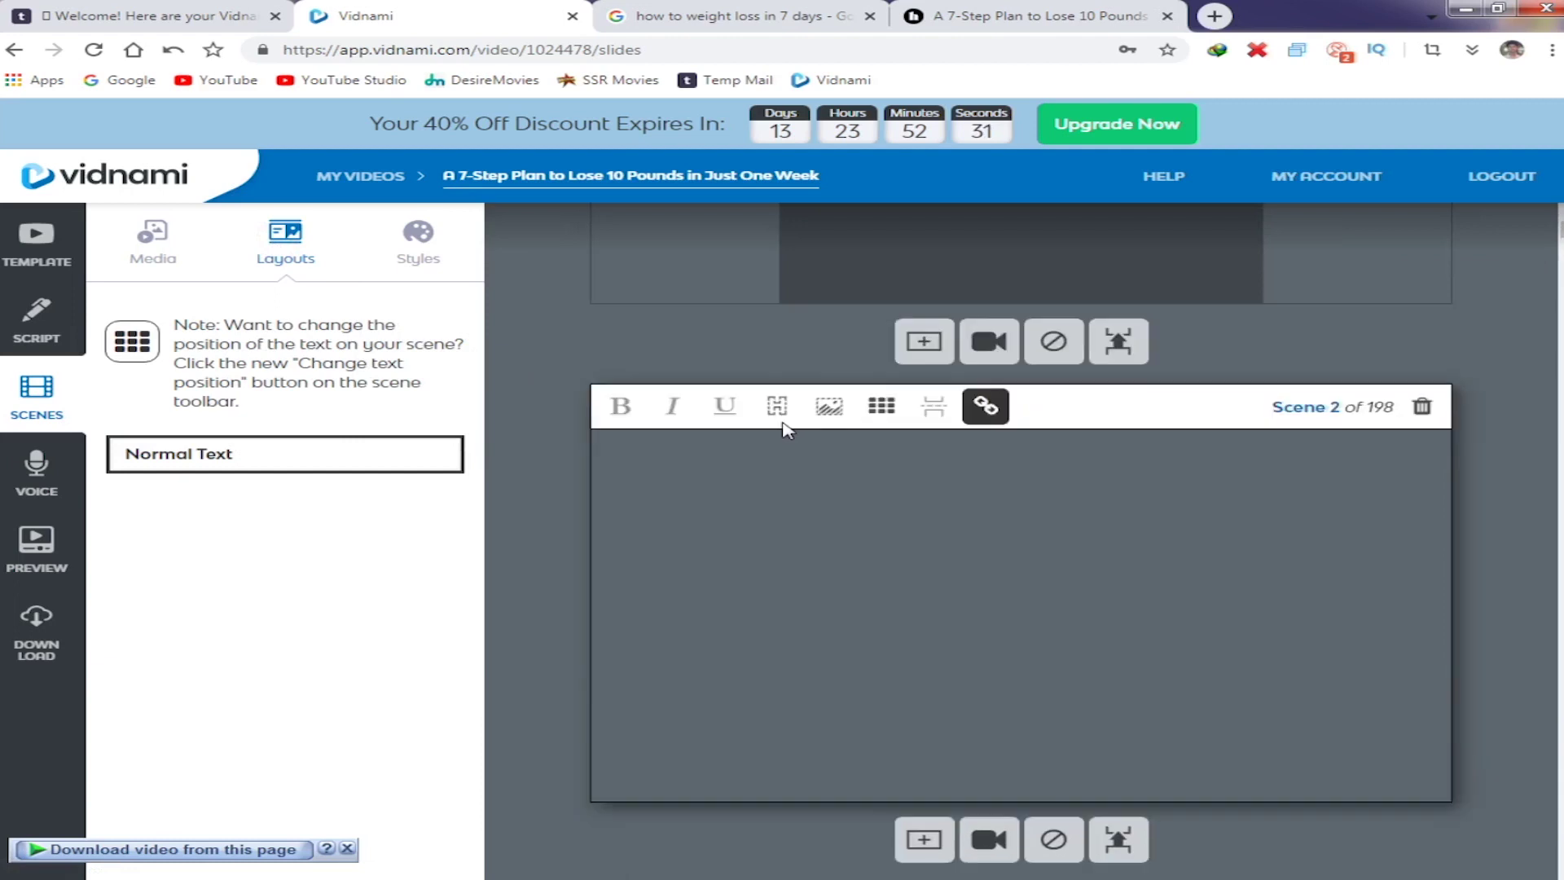
{"action": "left_click", "coordinate": [447, 259]}
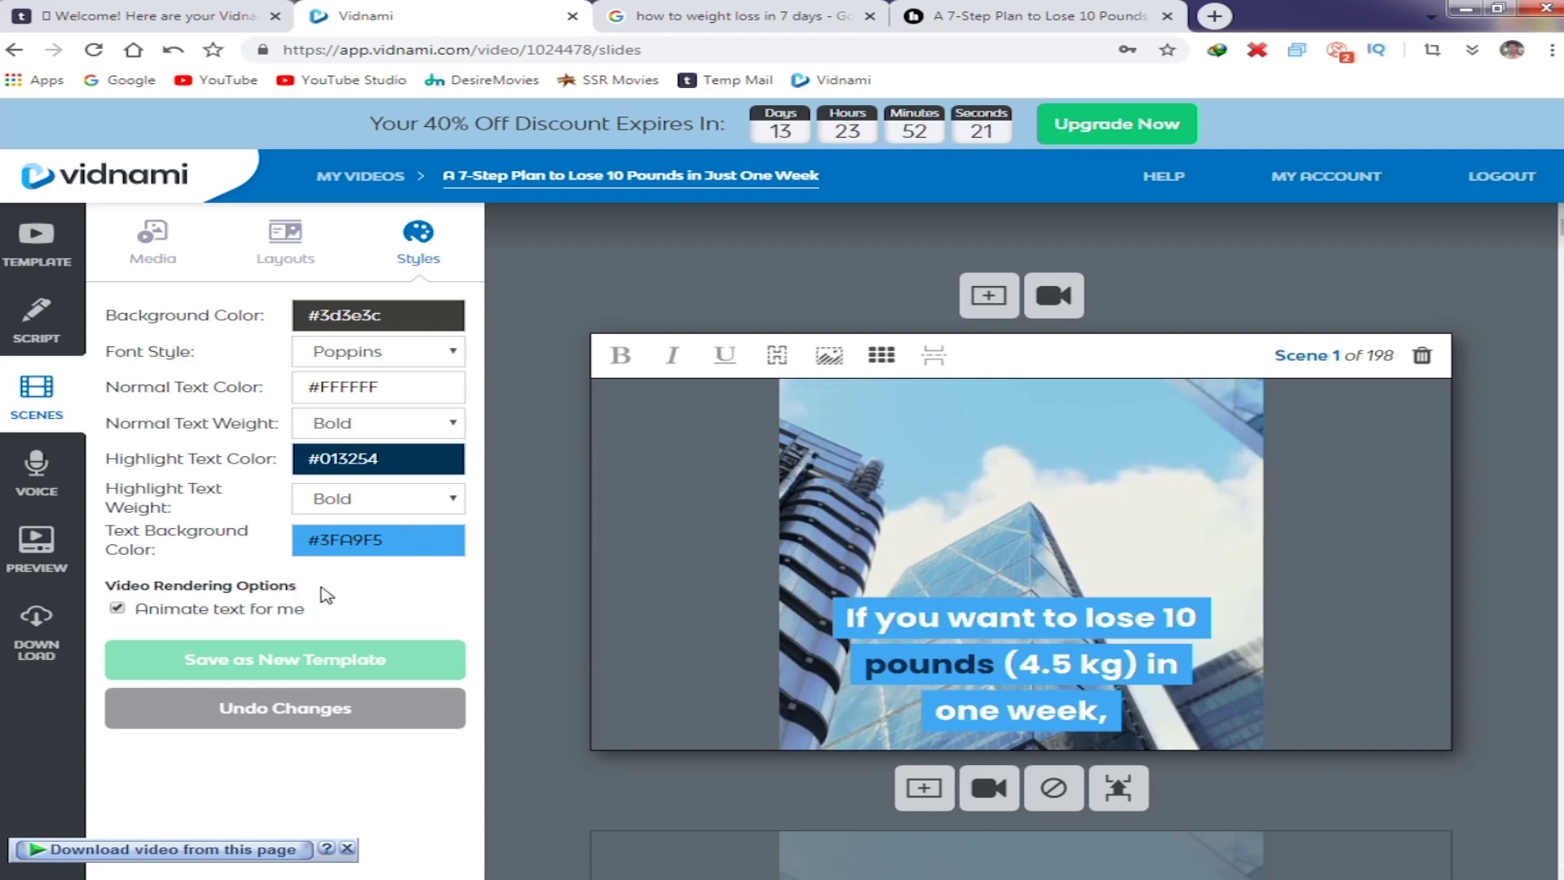
{"action": "left_click", "coordinate": [295, 249]}
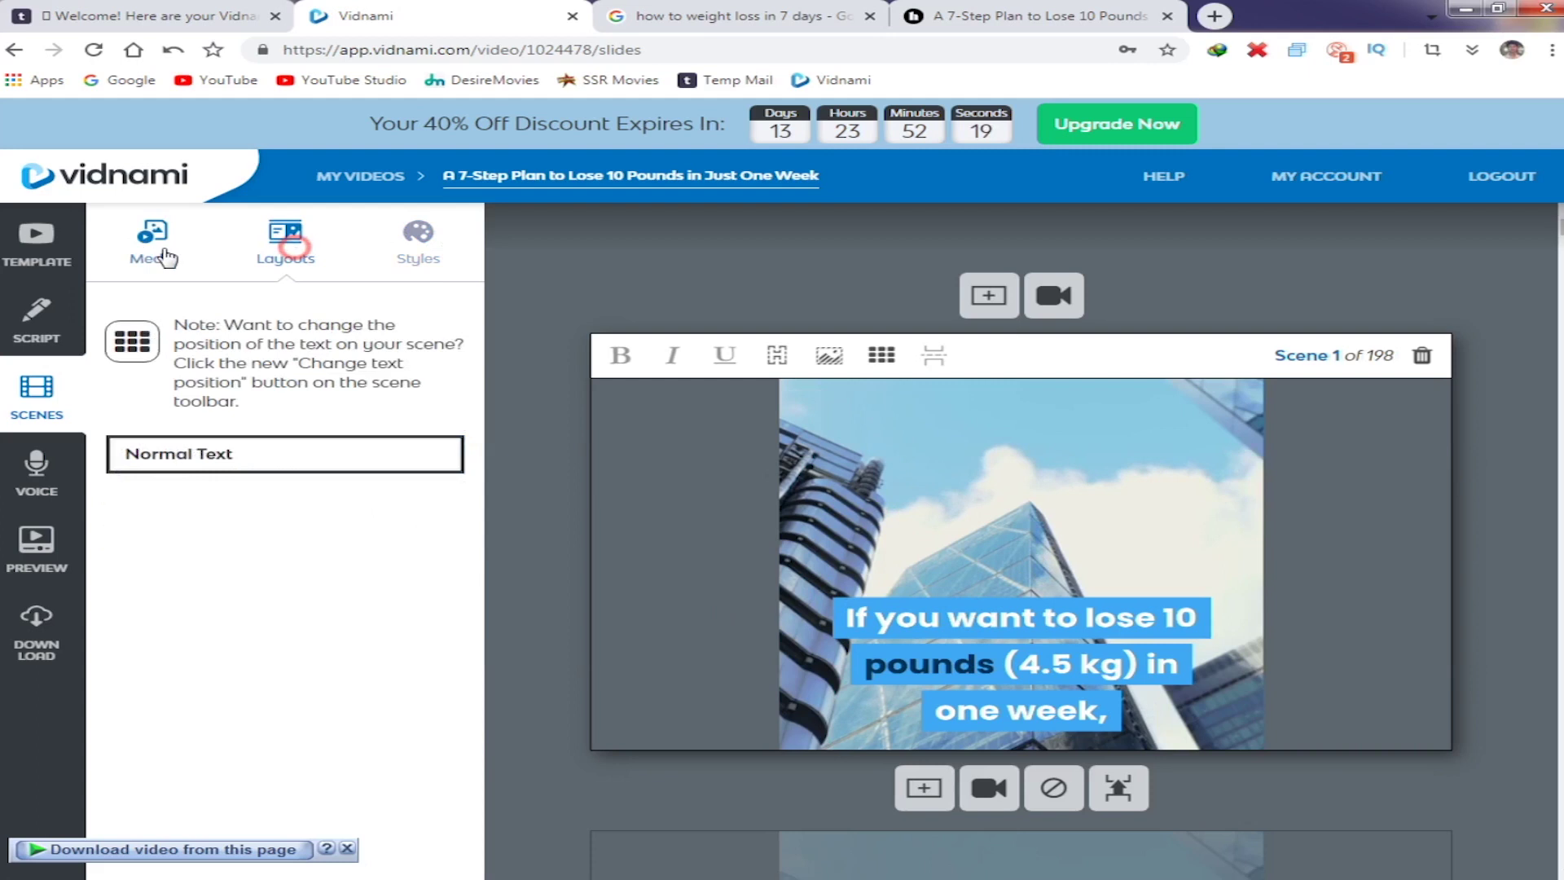
{"action": "left_click", "coordinate": [145, 259]}
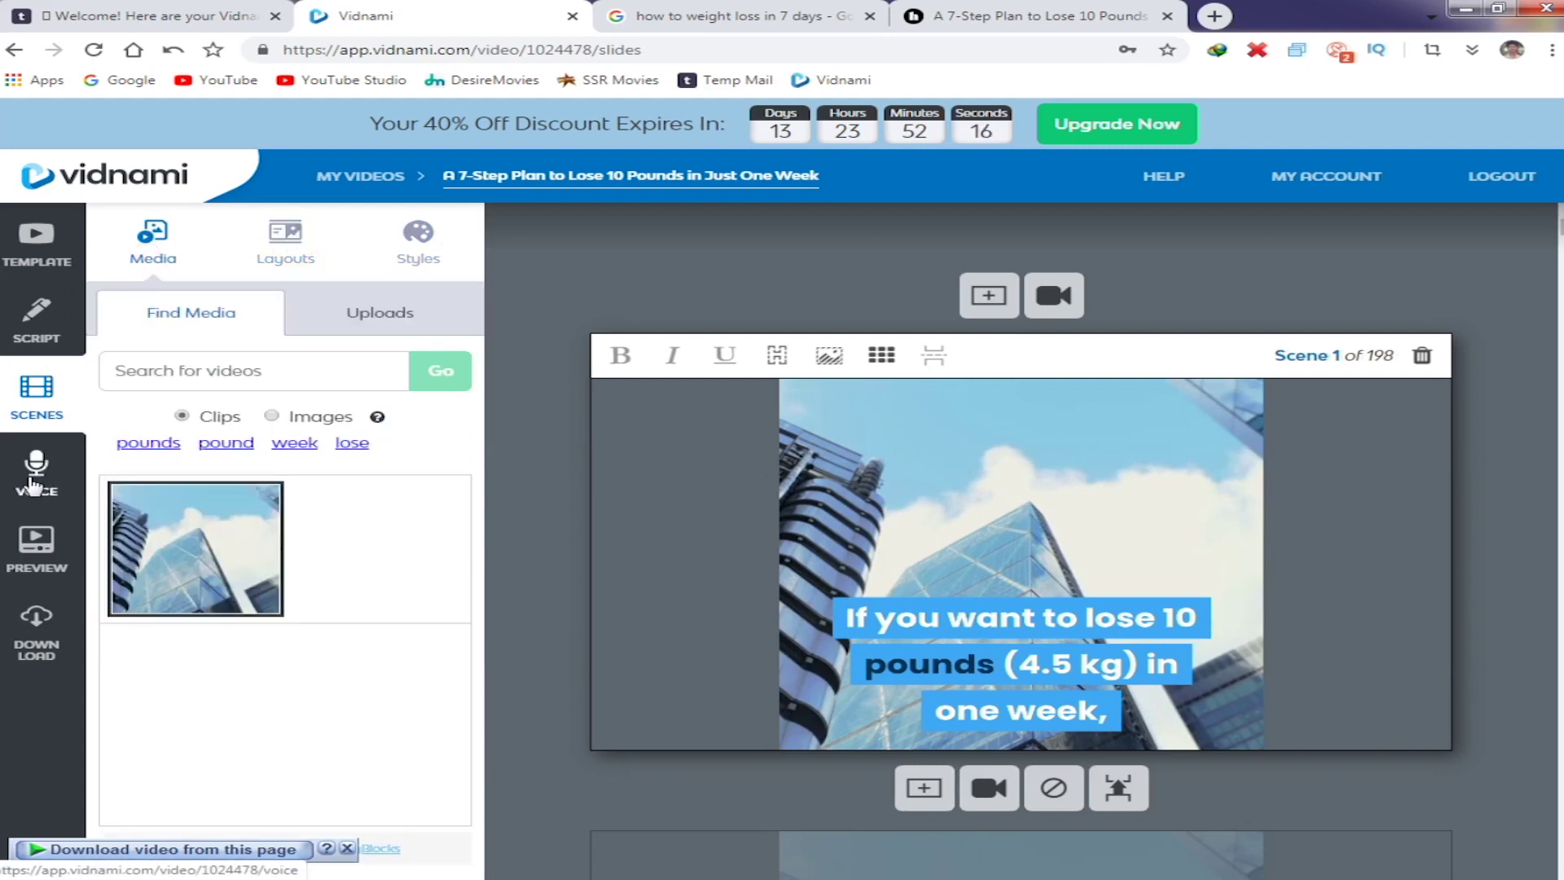
Review the voice track choices, keep No voice track (Music only), and generate the video preview.
{"action": "left_click", "coordinate": [39, 477]}
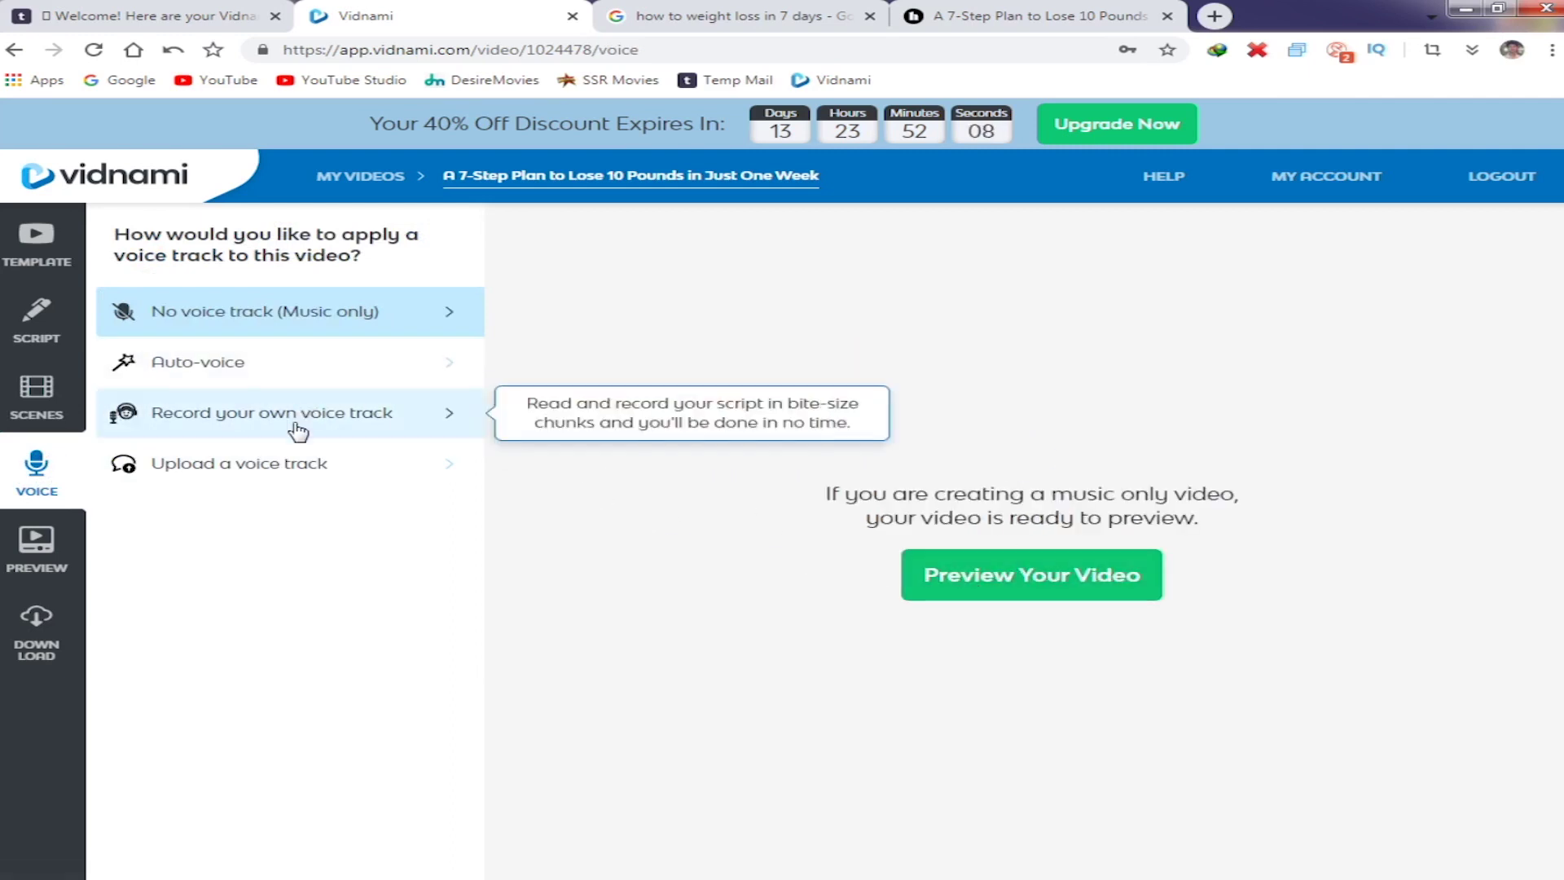
{"action": "left_click", "coordinate": [39, 561]}
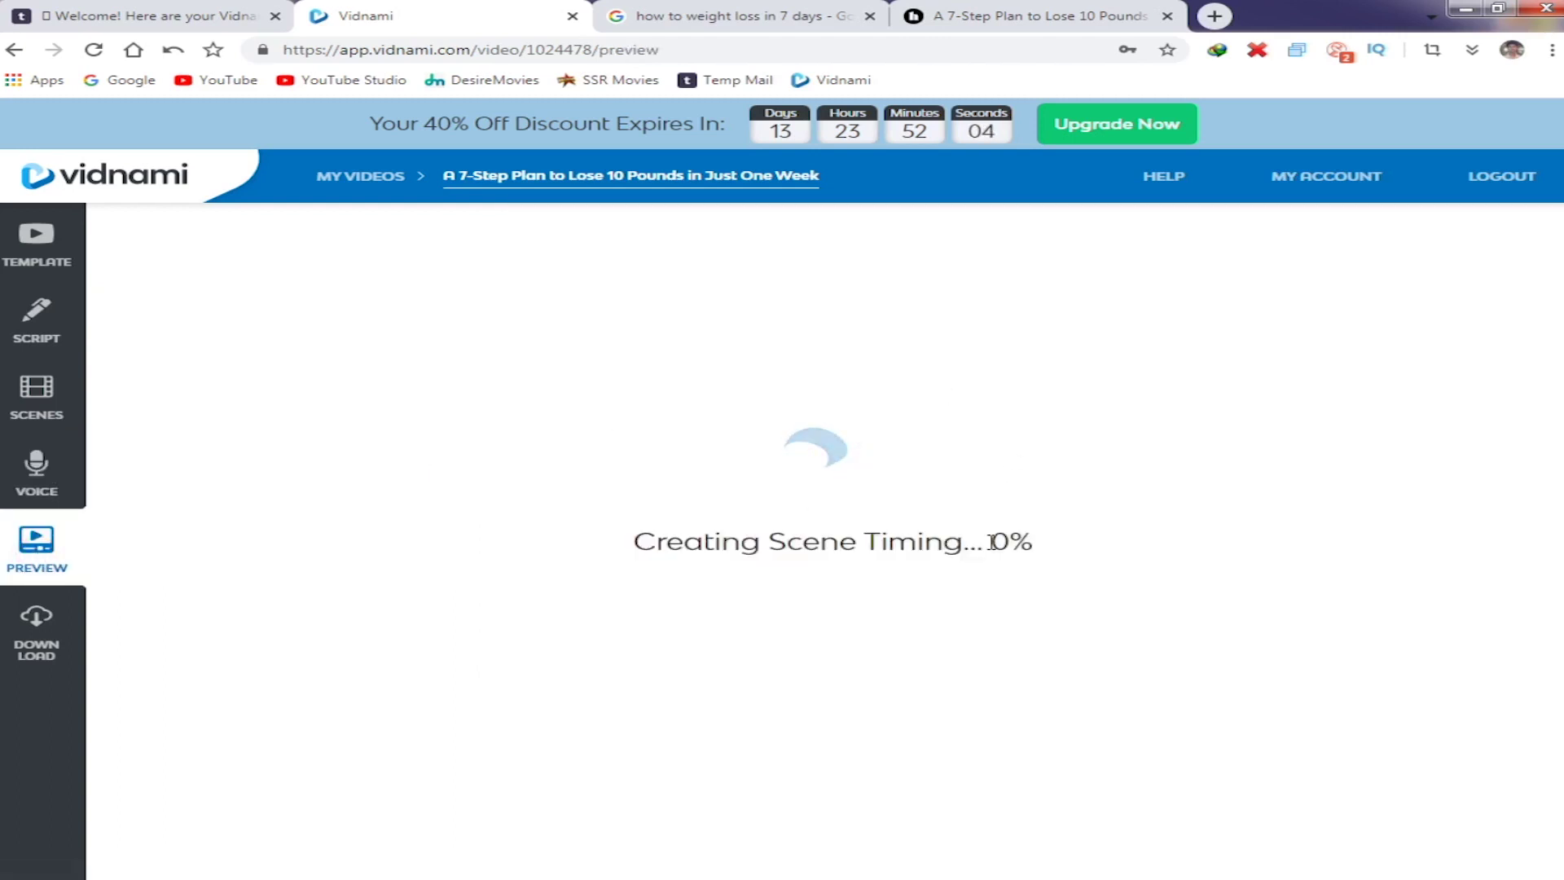
{"action": "left_click_drag", "start_coordinate": [935, 541], "coordinate": [1065, 541]}
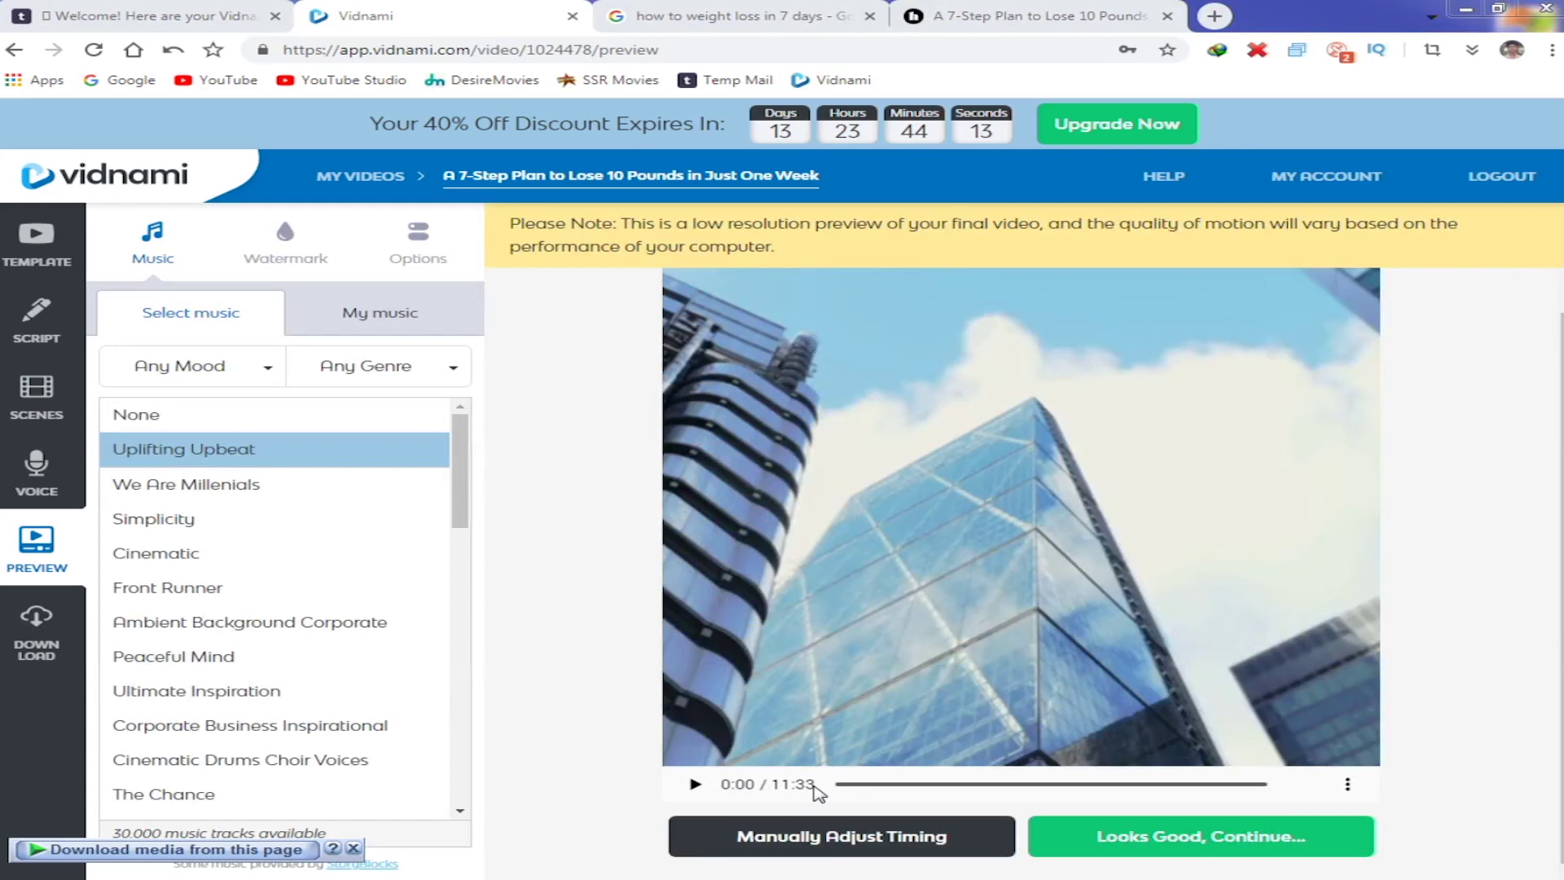
Check the preview's length, the available music tracks and own-music upload option, and bring up the watermark choices.
{"action": "left_click", "coordinate": [775, 786]}
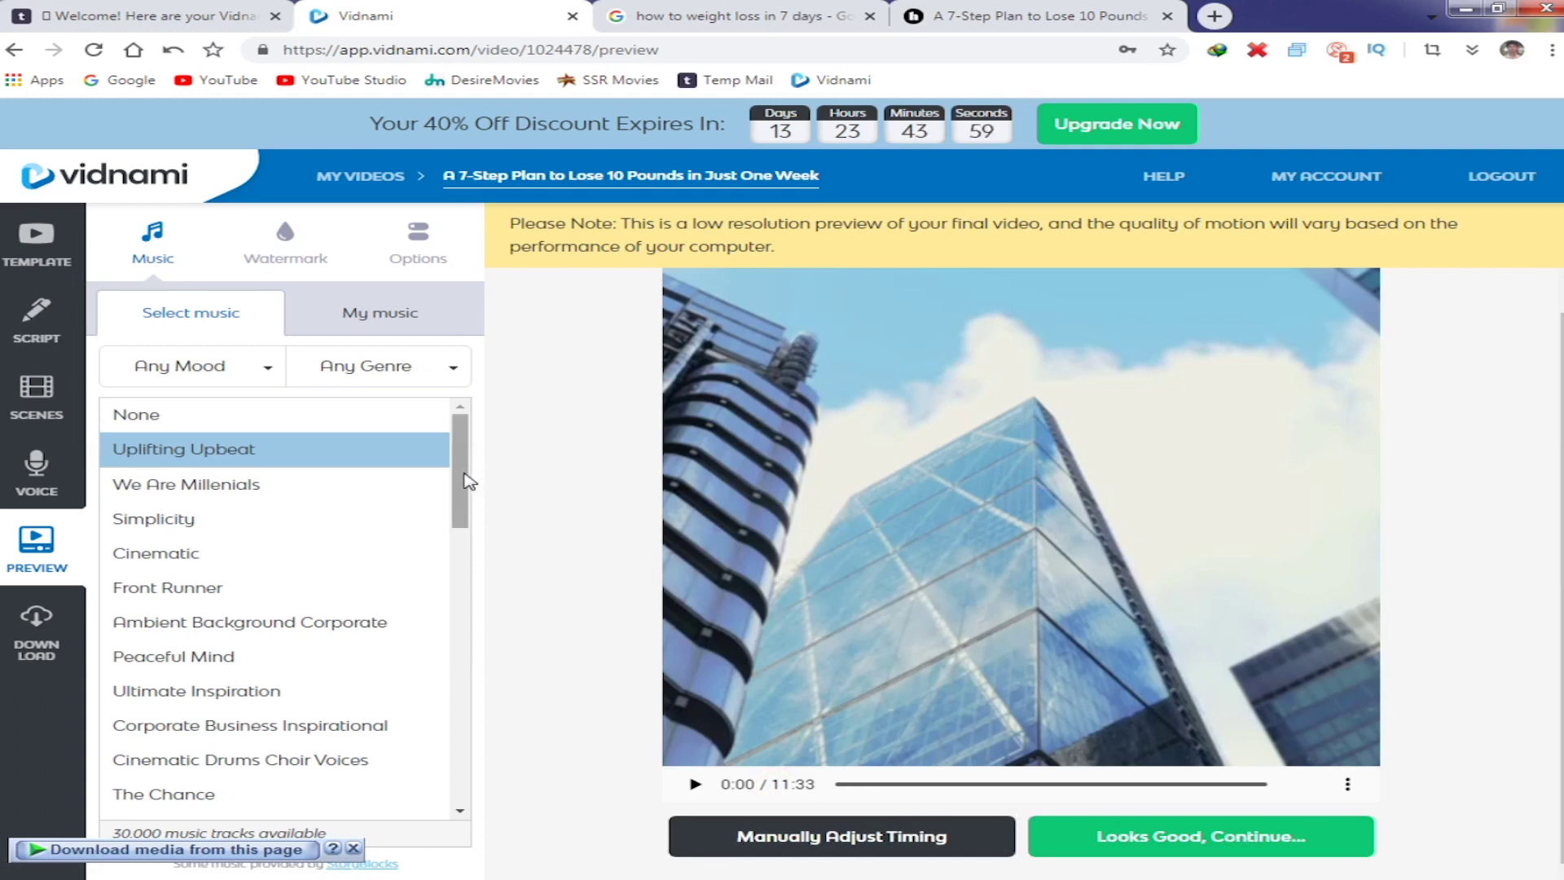
{"action": "left_click_drag", "start_coordinate": [461, 477], "coordinate": [479, 295]}
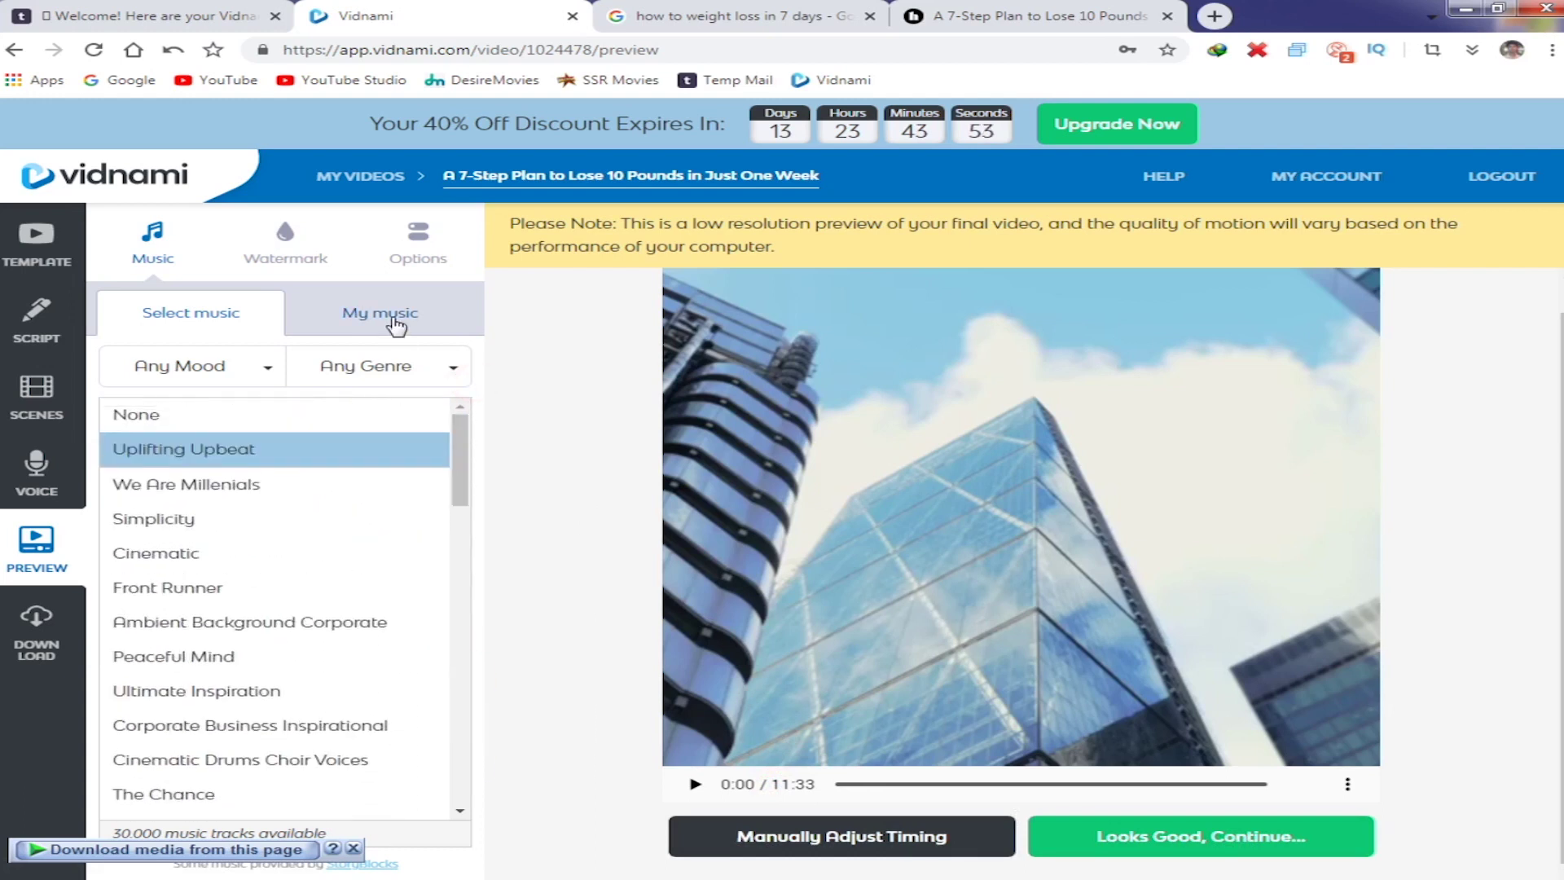
{"action": "left_click", "coordinate": [395, 319]}
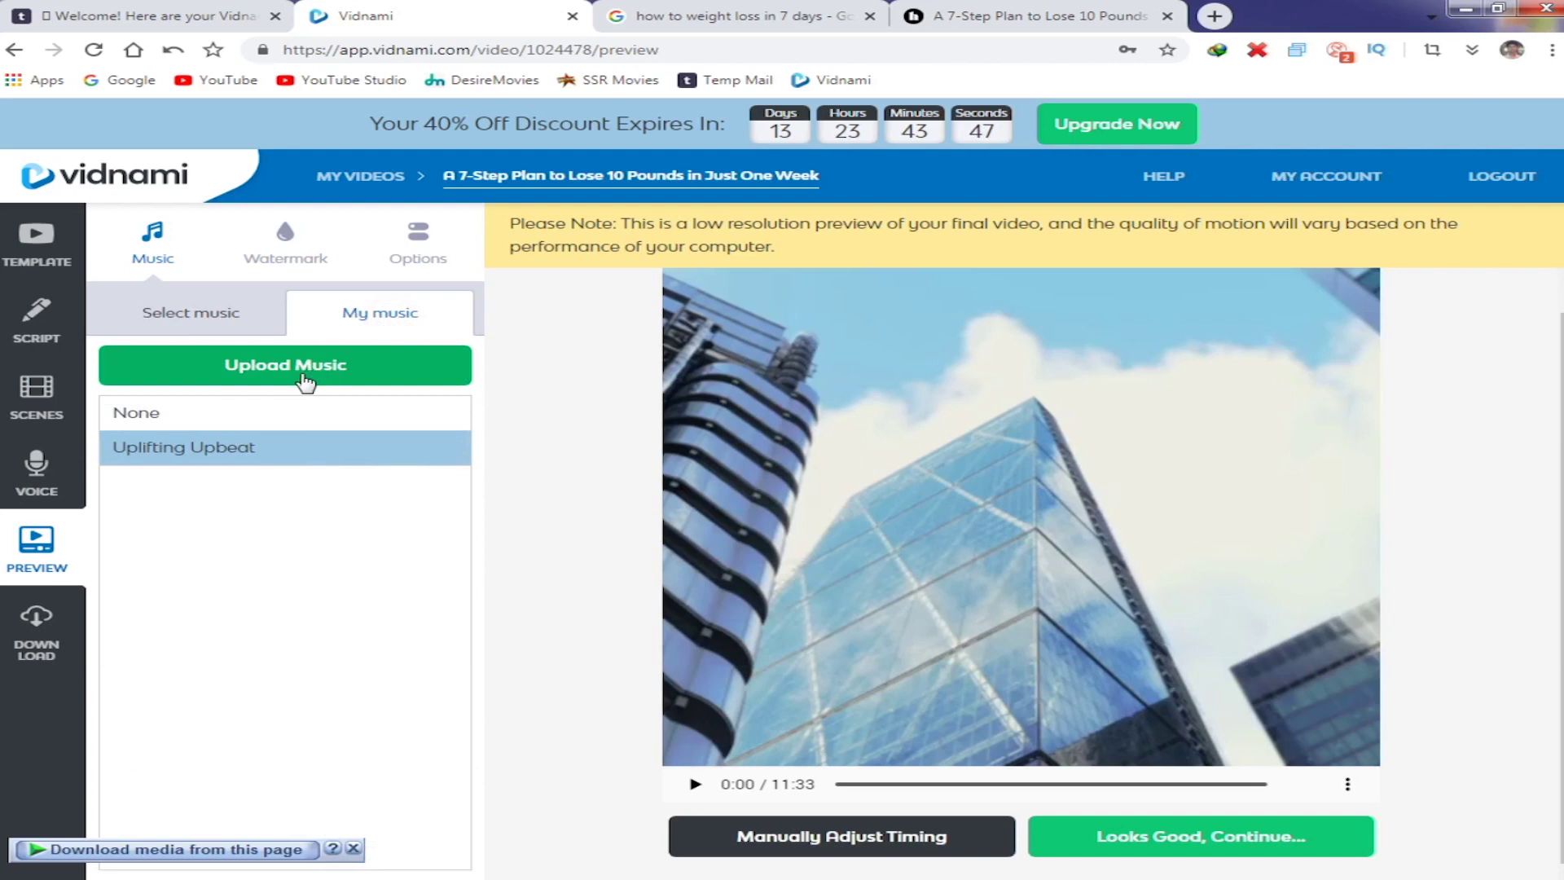
{"action": "left_click", "coordinate": [202, 318]}
{"action": "left_click", "coordinate": [289, 259]}
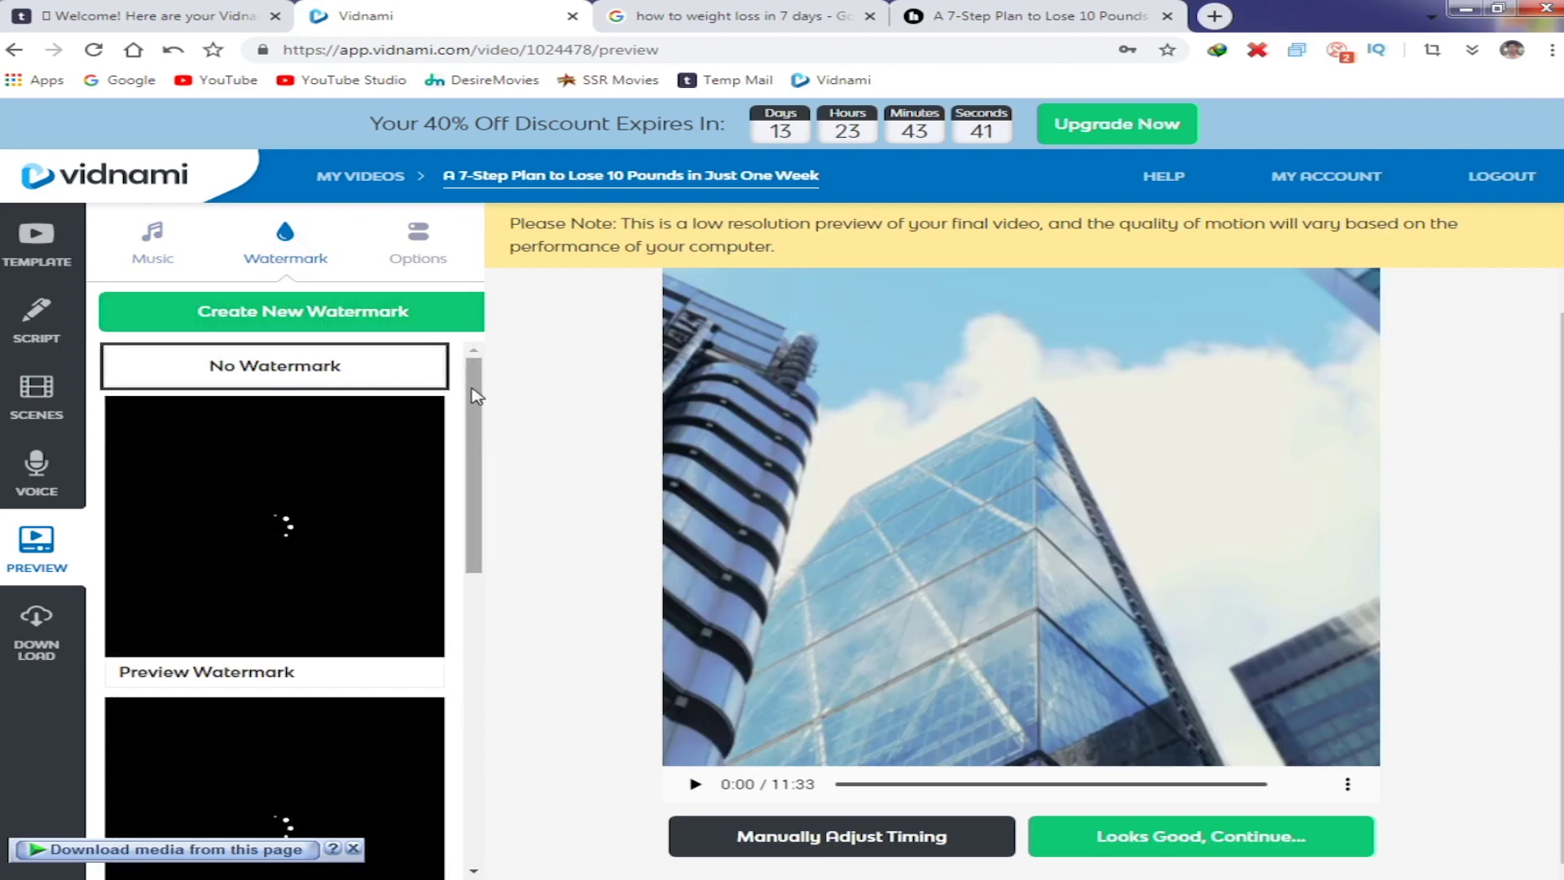
Review the watermark choices and the scene timing and music volume options, and return to the music track list.
{"action": "left_click_drag", "start_coordinate": [476, 396], "coordinate": [521, 403]}
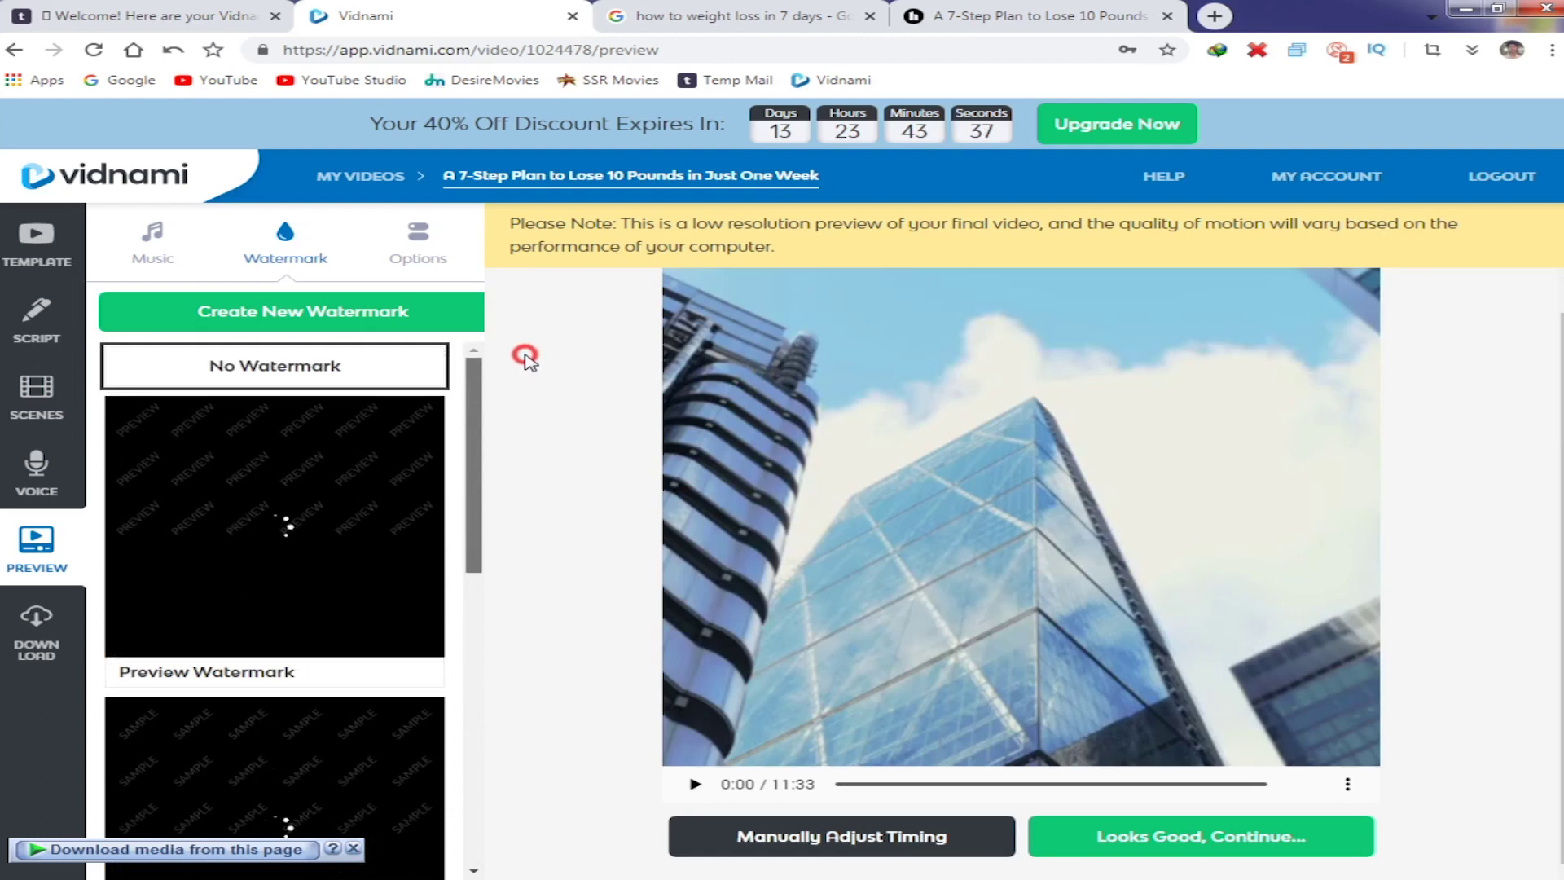
{"action": "left_click", "coordinate": [418, 253]}
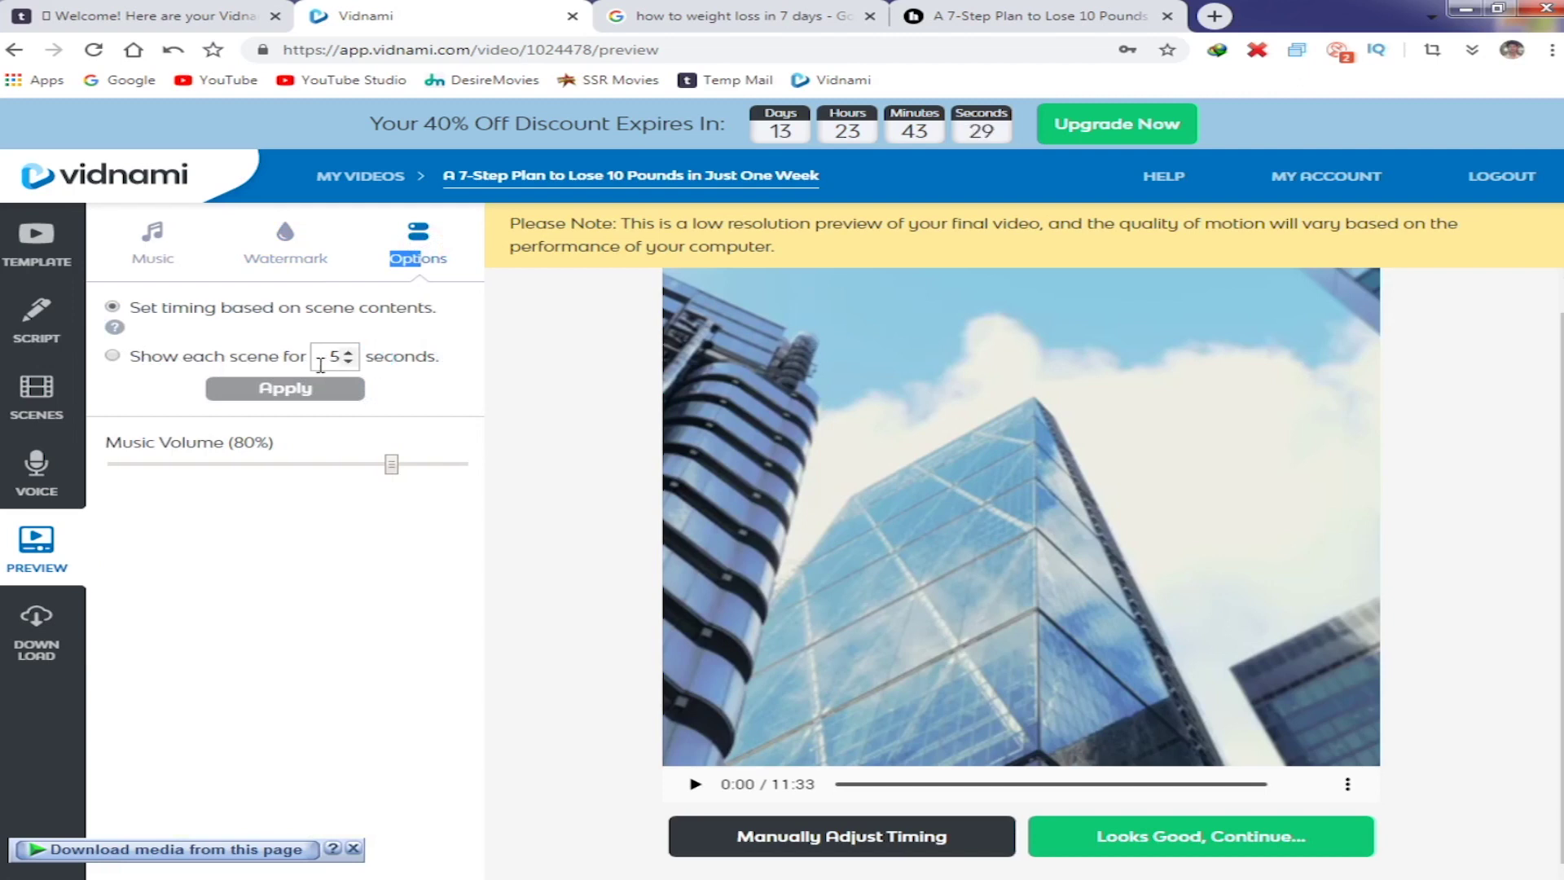
{"action": "left_click", "coordinate": [156, 262]}
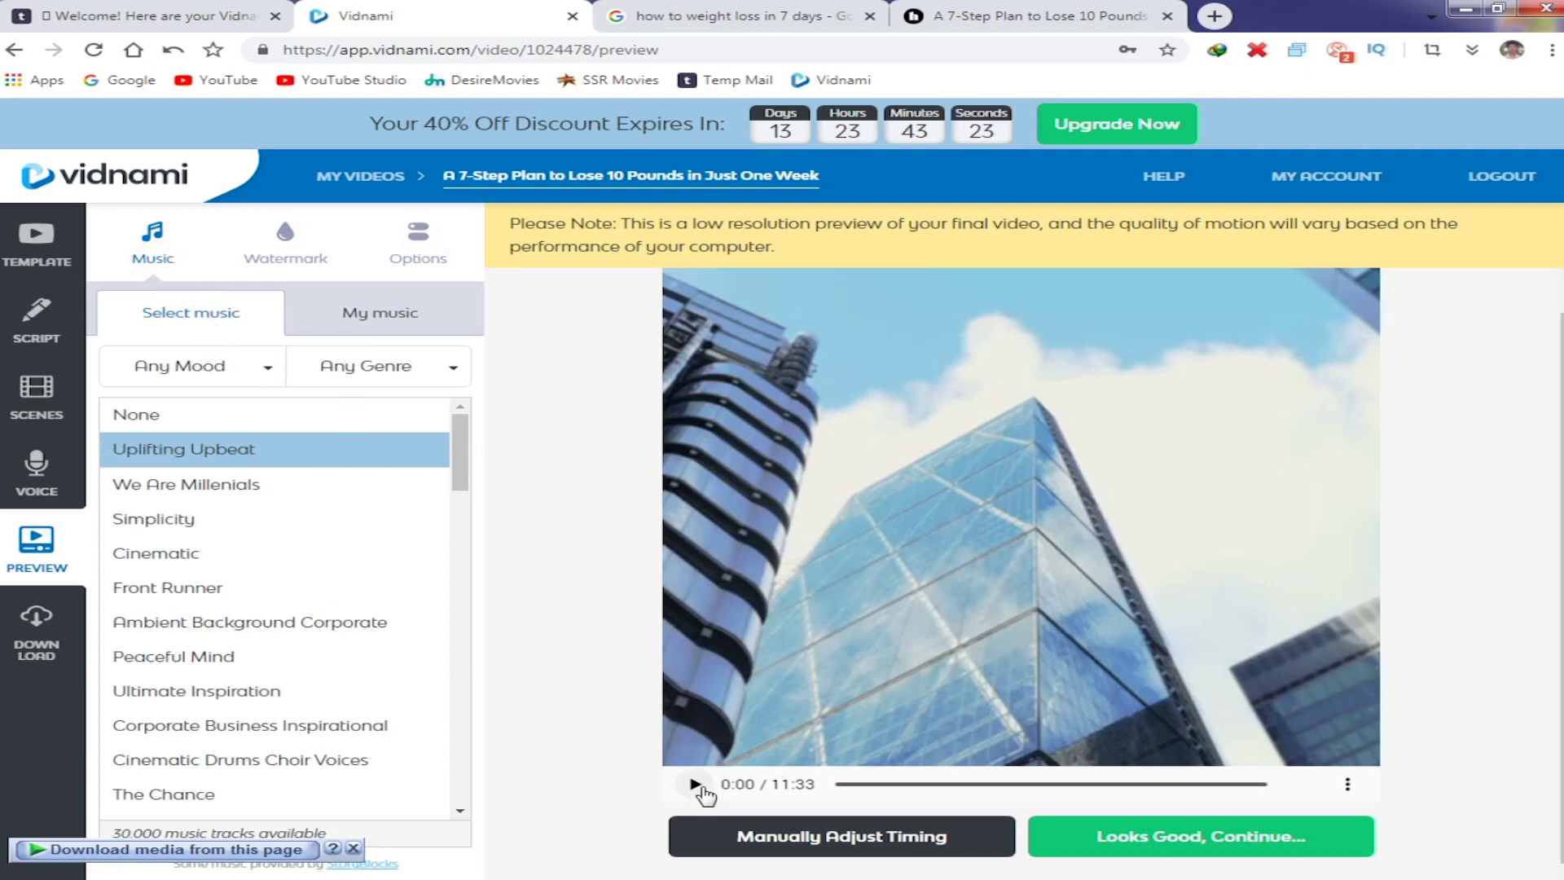
Play the opening of the video preview, pause it, and bring up the manual timing adjustment.
{"action": "left_click", "coordinate": [694, 784]}
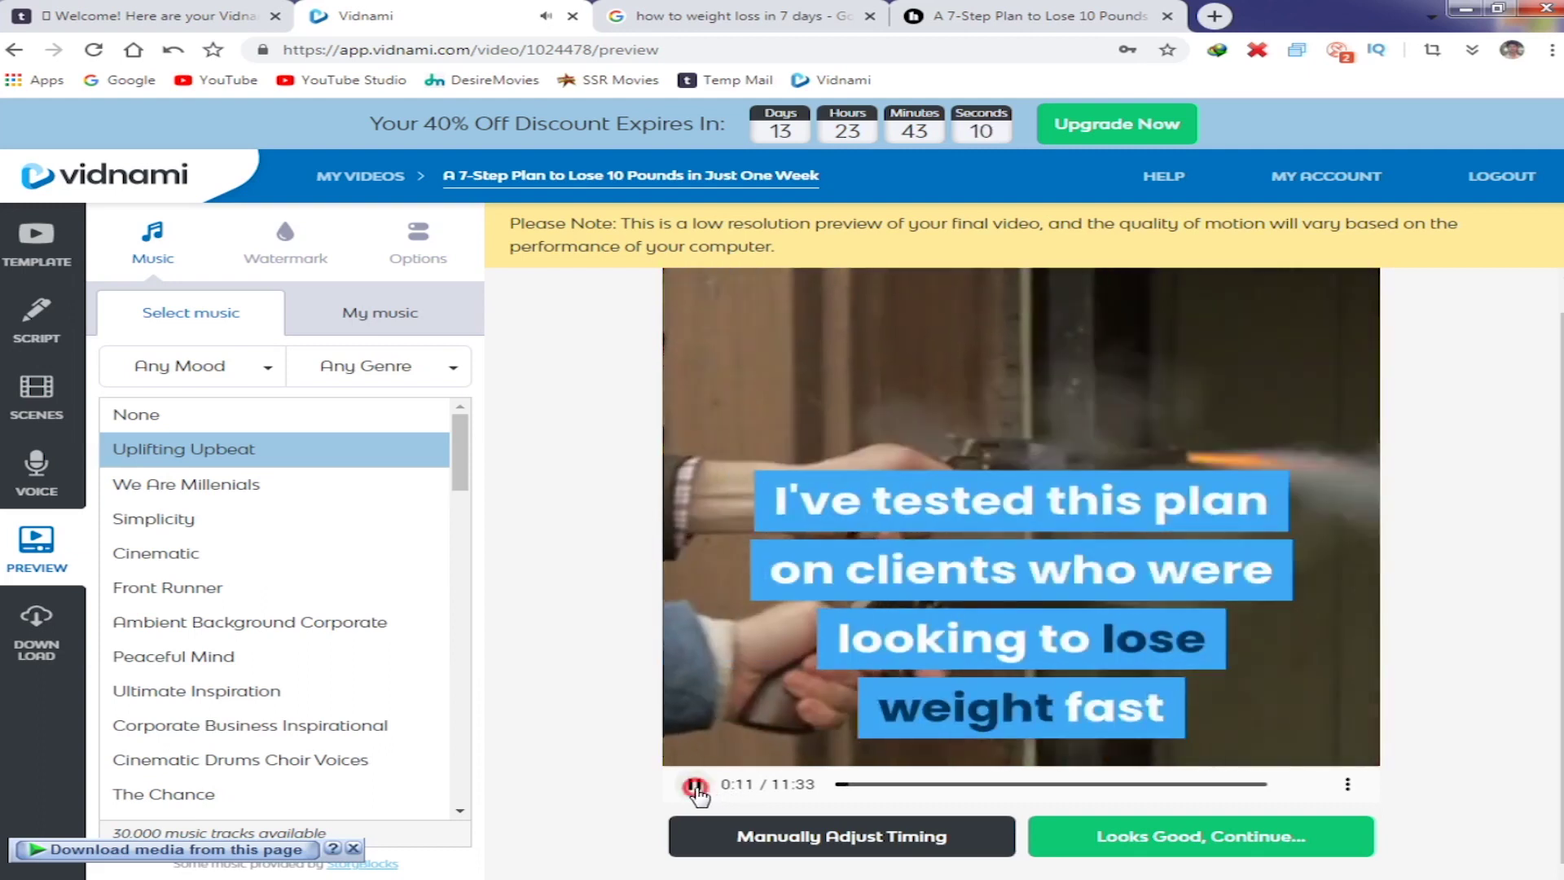
{"action": "left_click", "coordinate": [695, 785]}
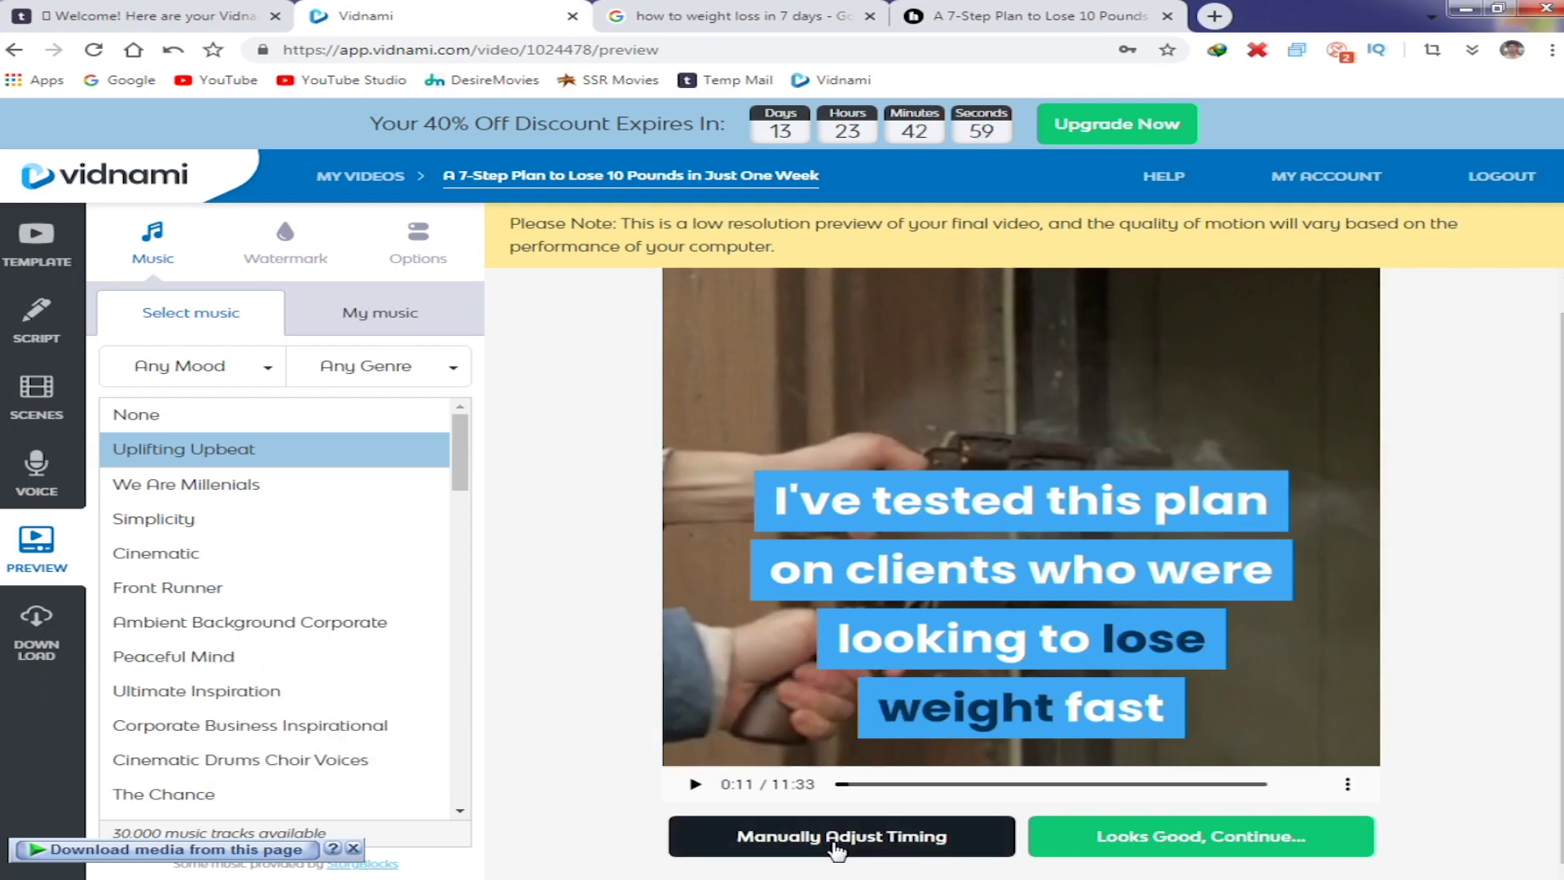
{"action": "left_click", "coordinate": [921, 841]}
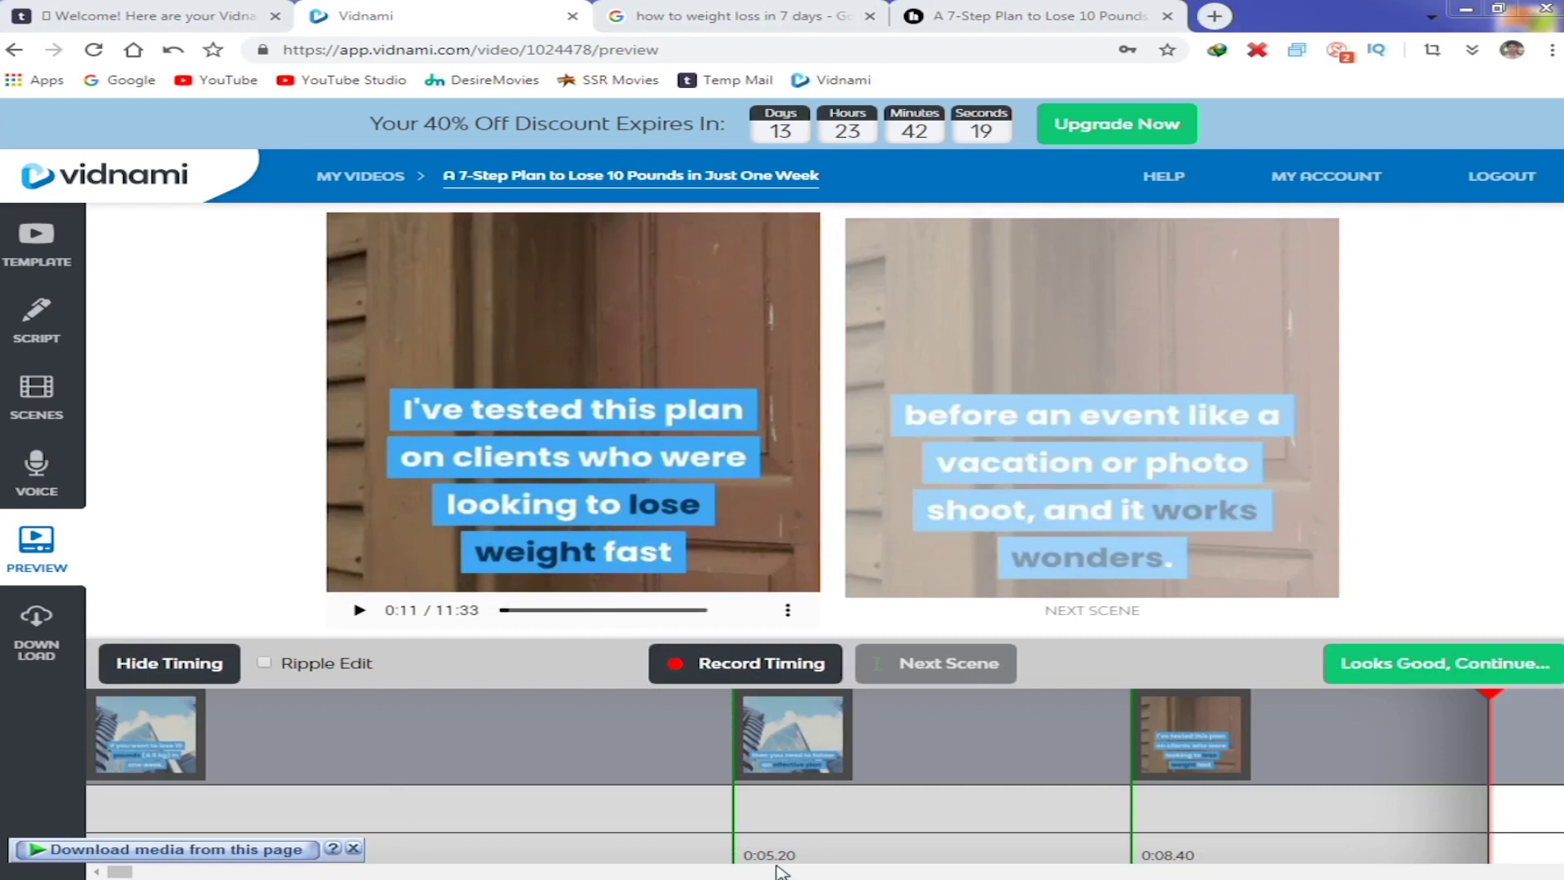
Inspect the timing of the opening scenes by moving the playhead through the first scene on the timeline.
{"action": "left_click", "coordinate": [1452, 698]}
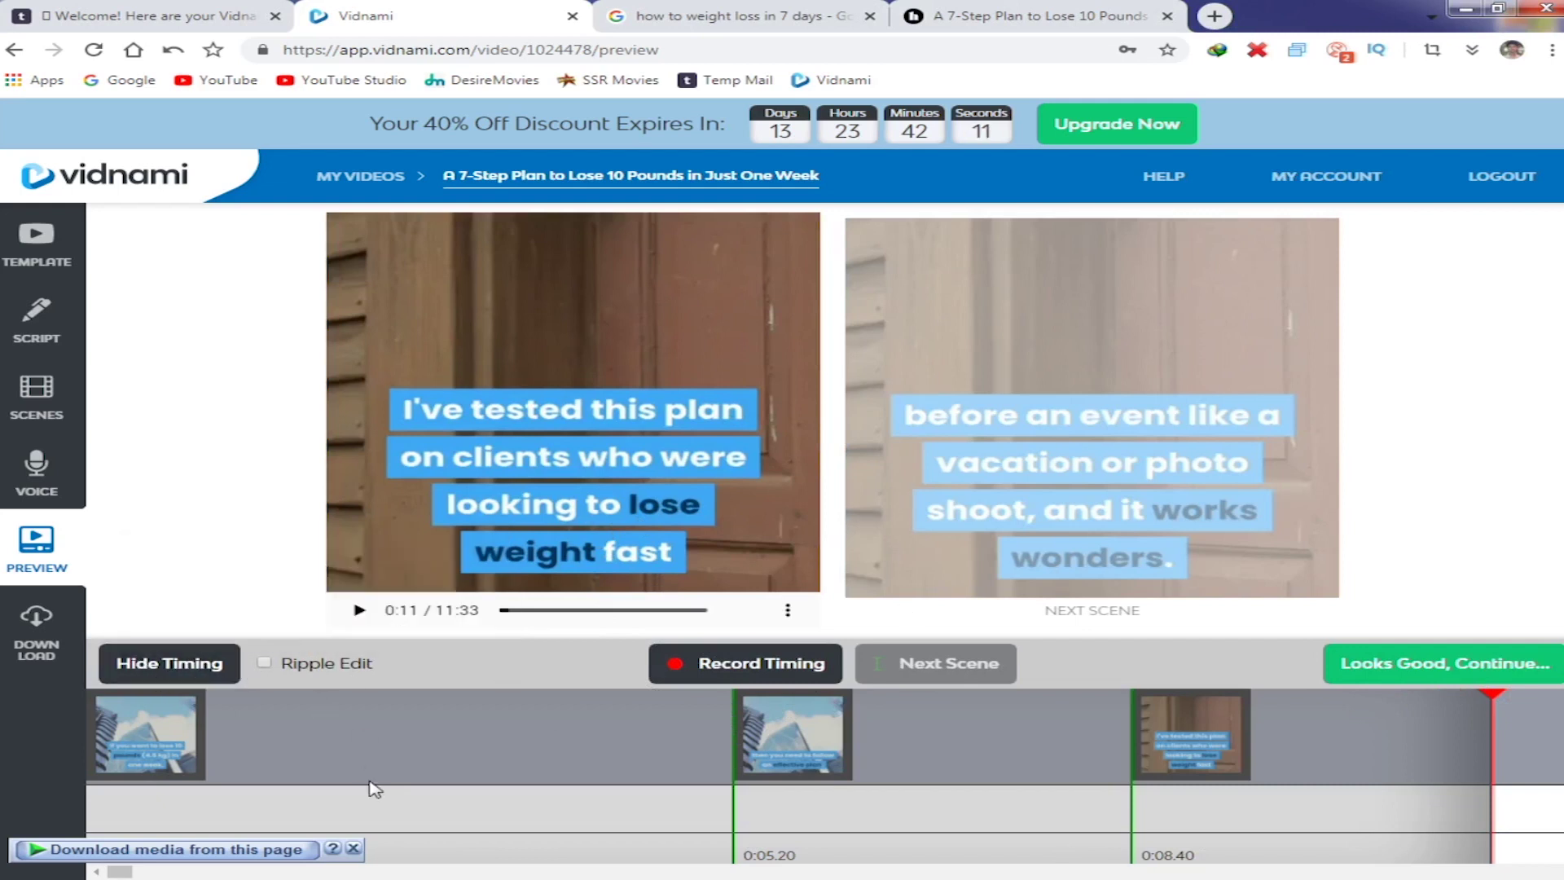
{"action": "left_click", "coordinate": [352, 851]}
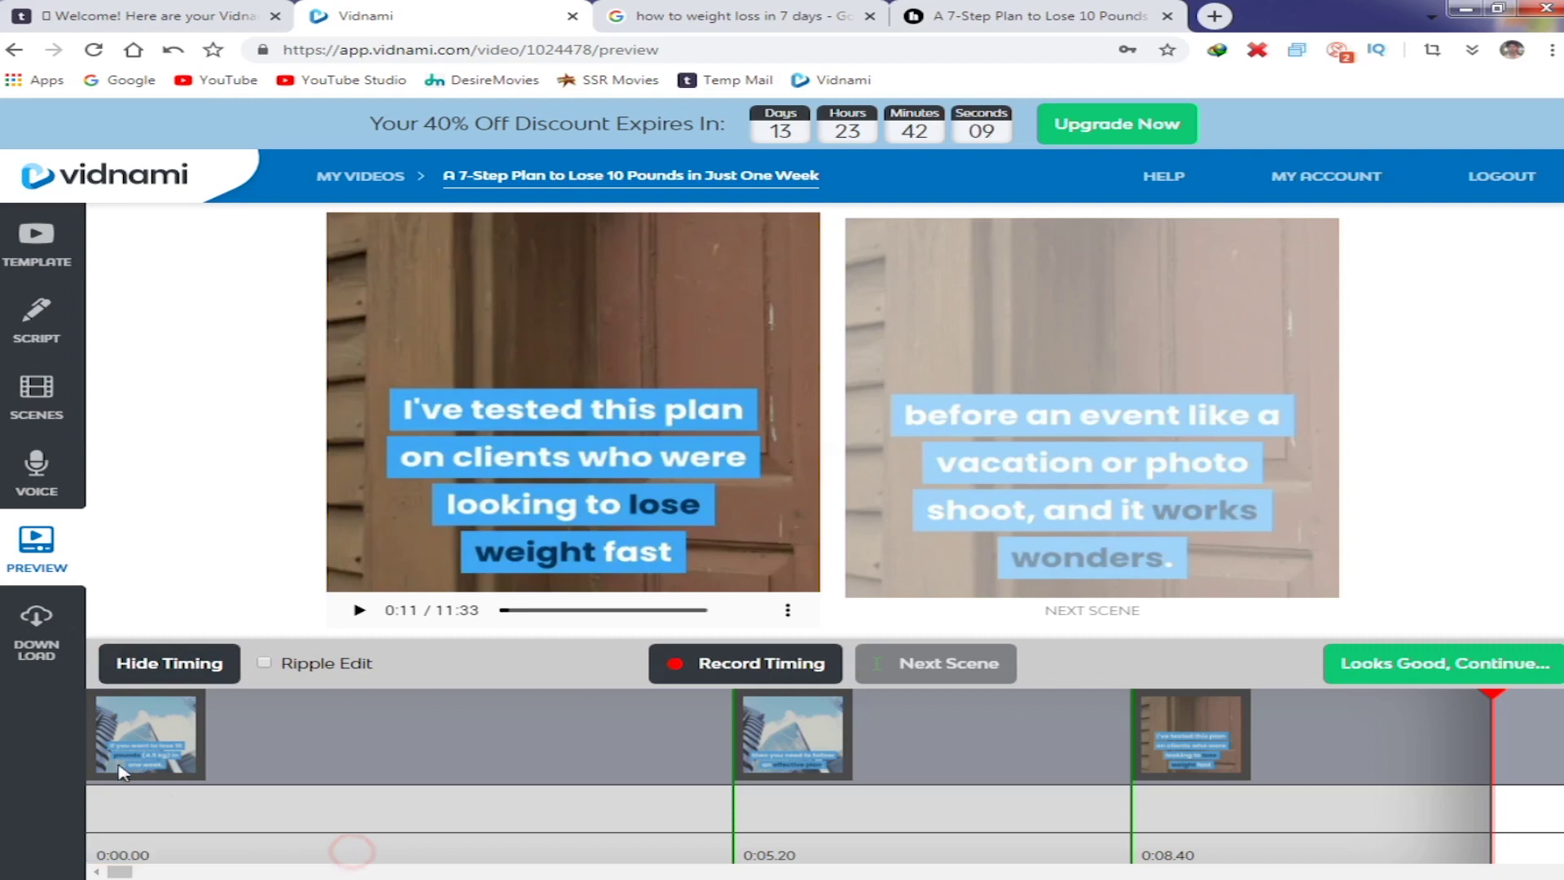
{"action": "left_click", "coordinate": [127, 746]}
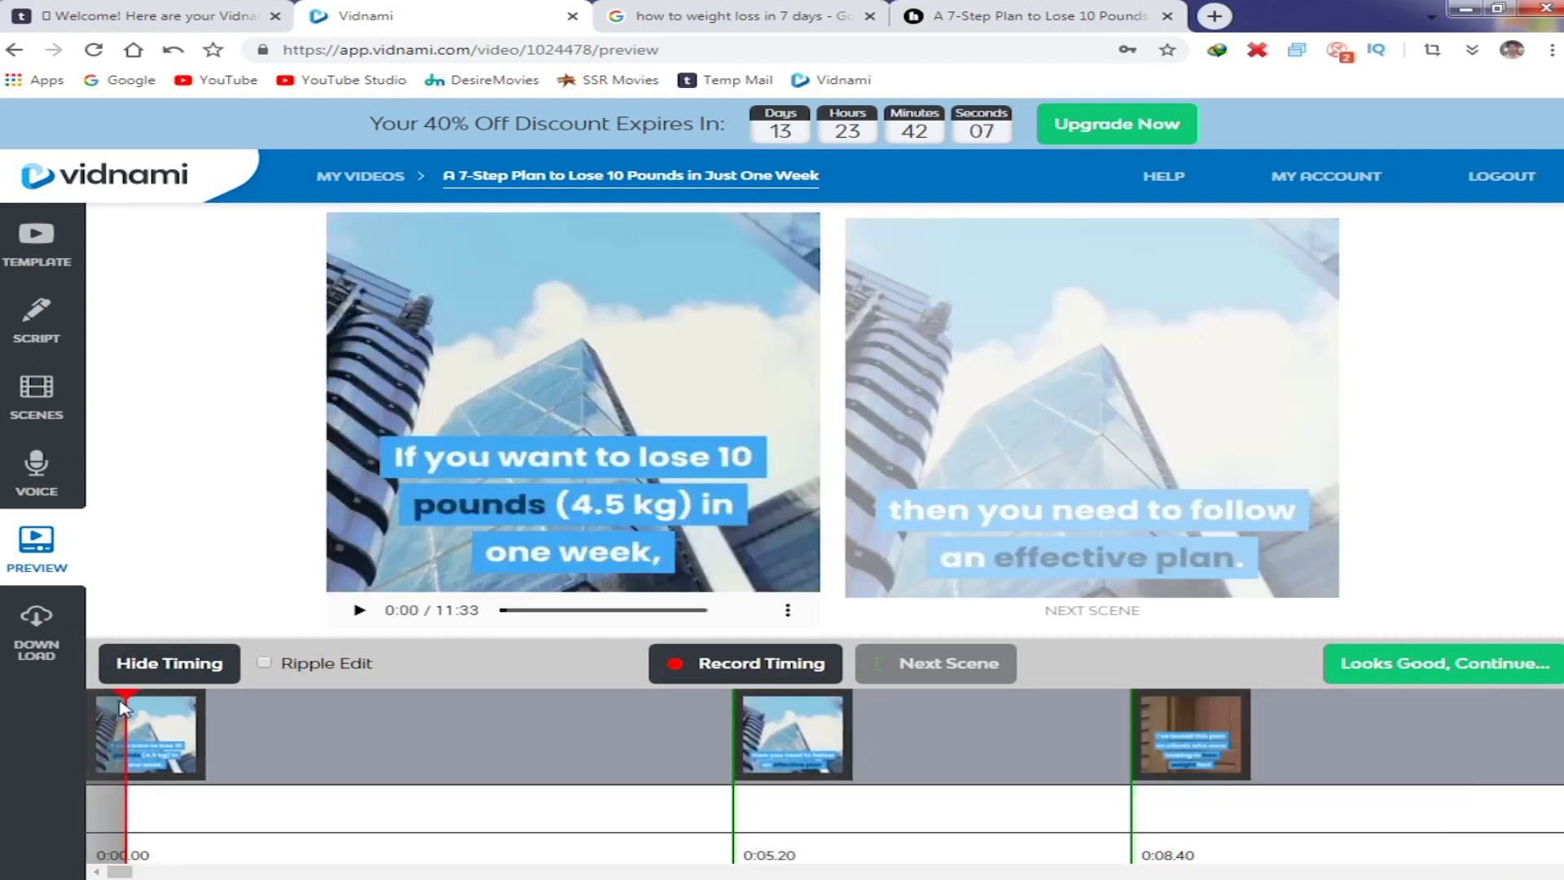
{"action": "left_click", "coordinate": [239, 703]}
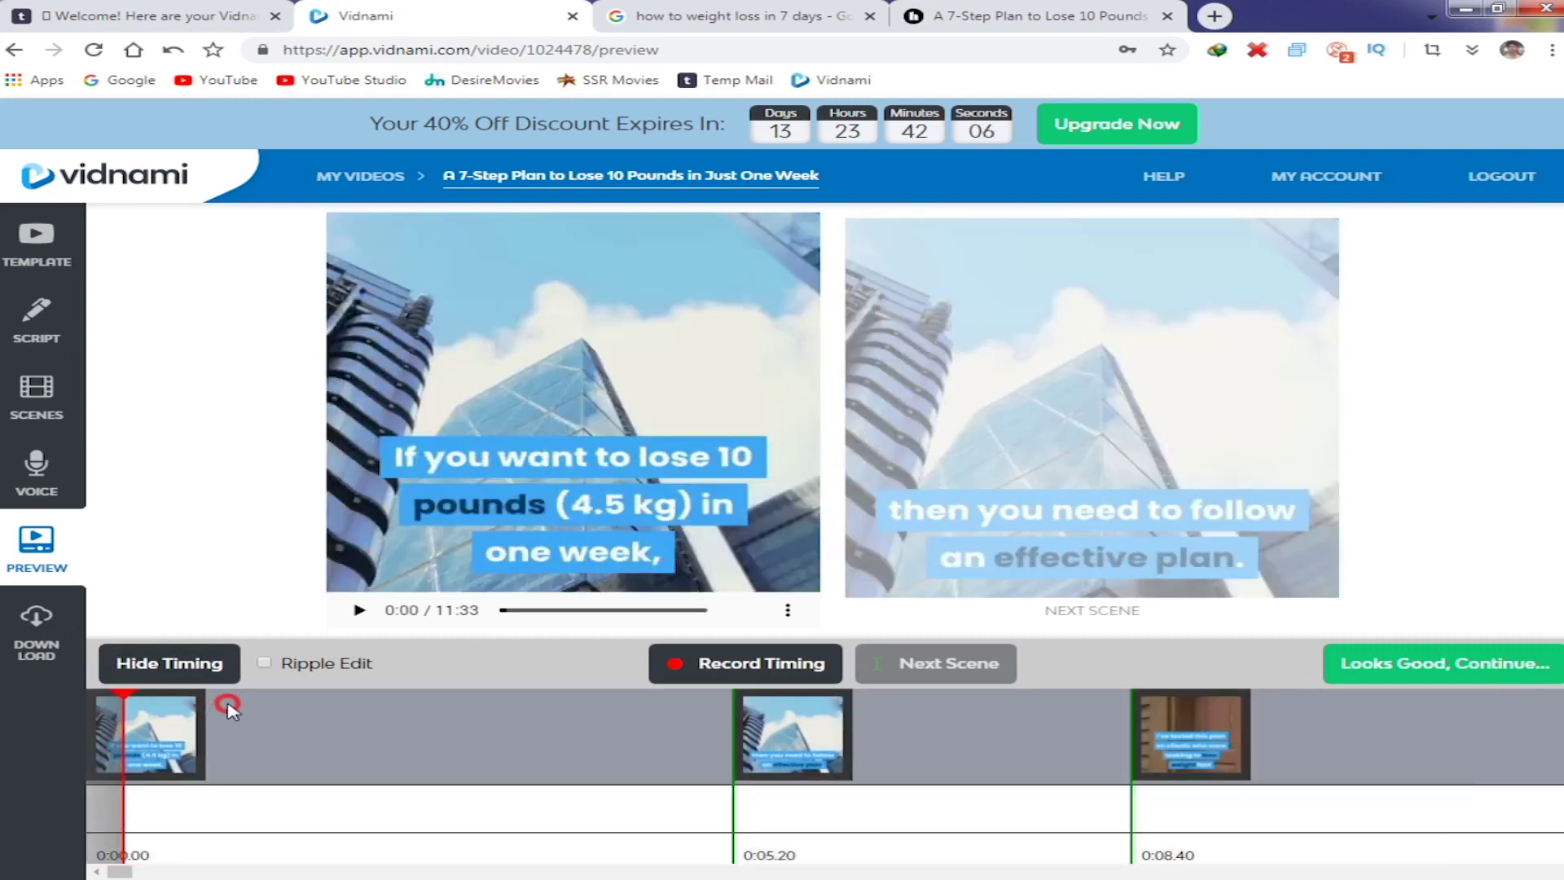
{"action": "left_click", "coordinate": [308, 704]}
{"action": "left_click", "coordinate": [417, 726]}
{"action": "left_click", "coordinate": [588, 724]}
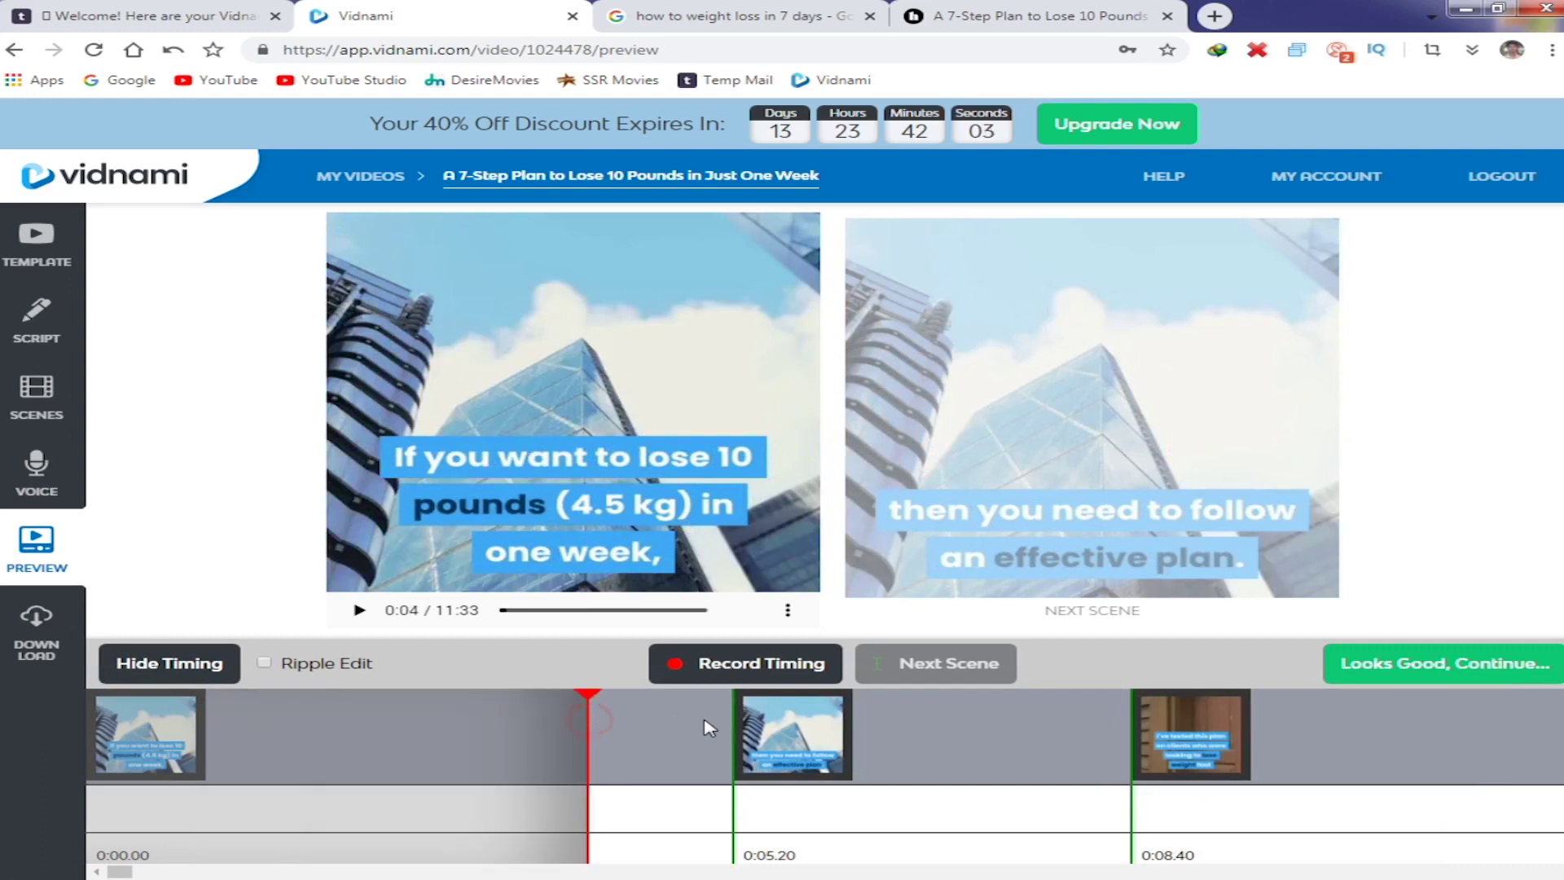
{"action": "left_click", "coordinate": [717, 723]}
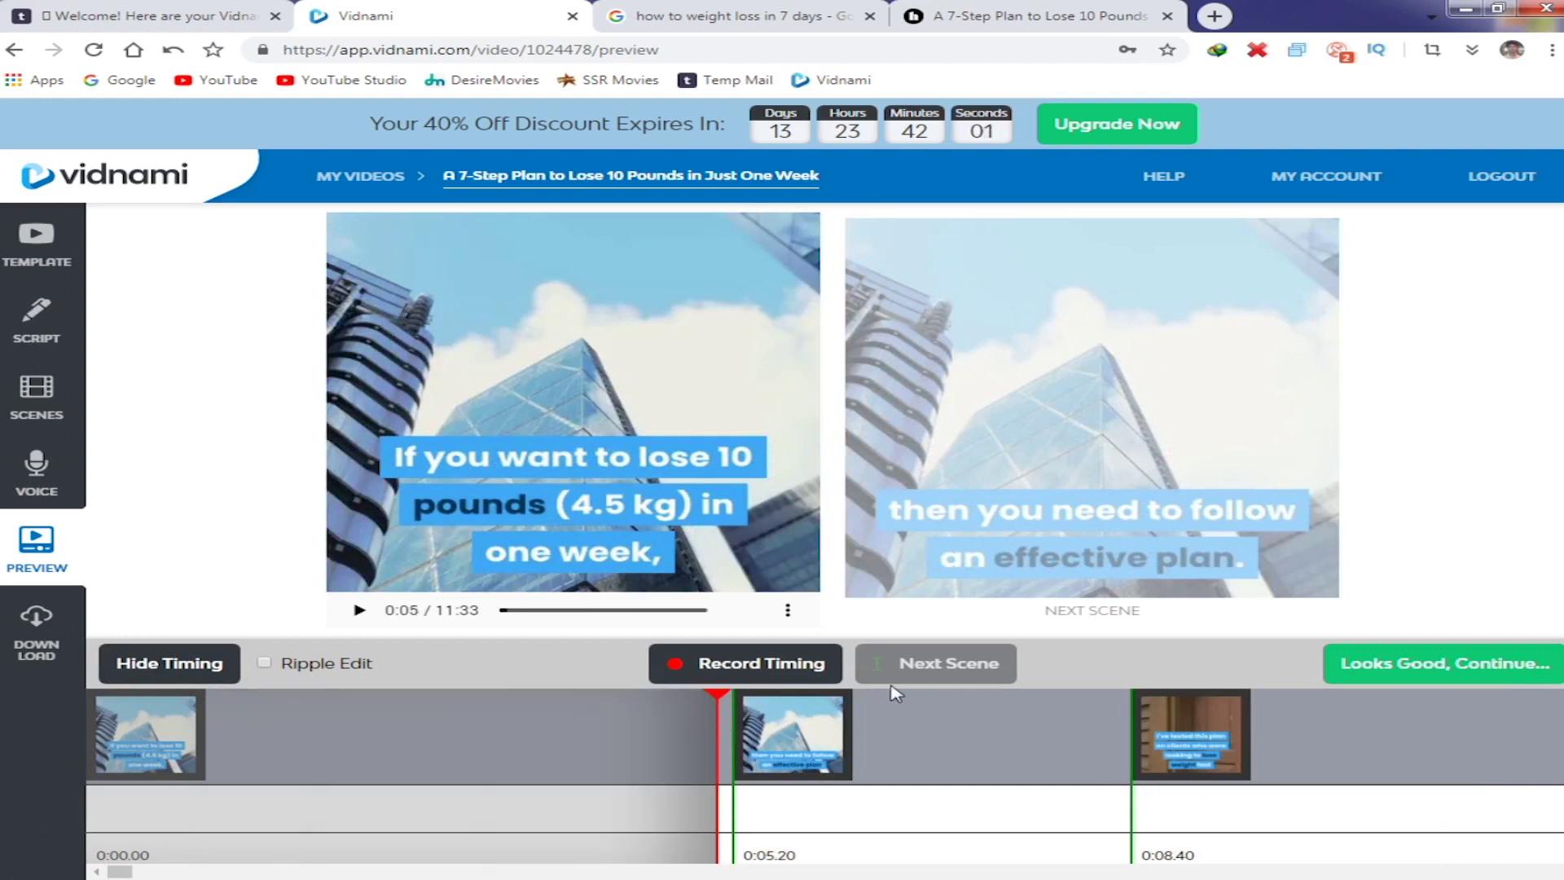
Accept the preview, check the output resolution, and bring up the render resolution choices.
{"action": "left_click", "coordinate": [1422, 665]}
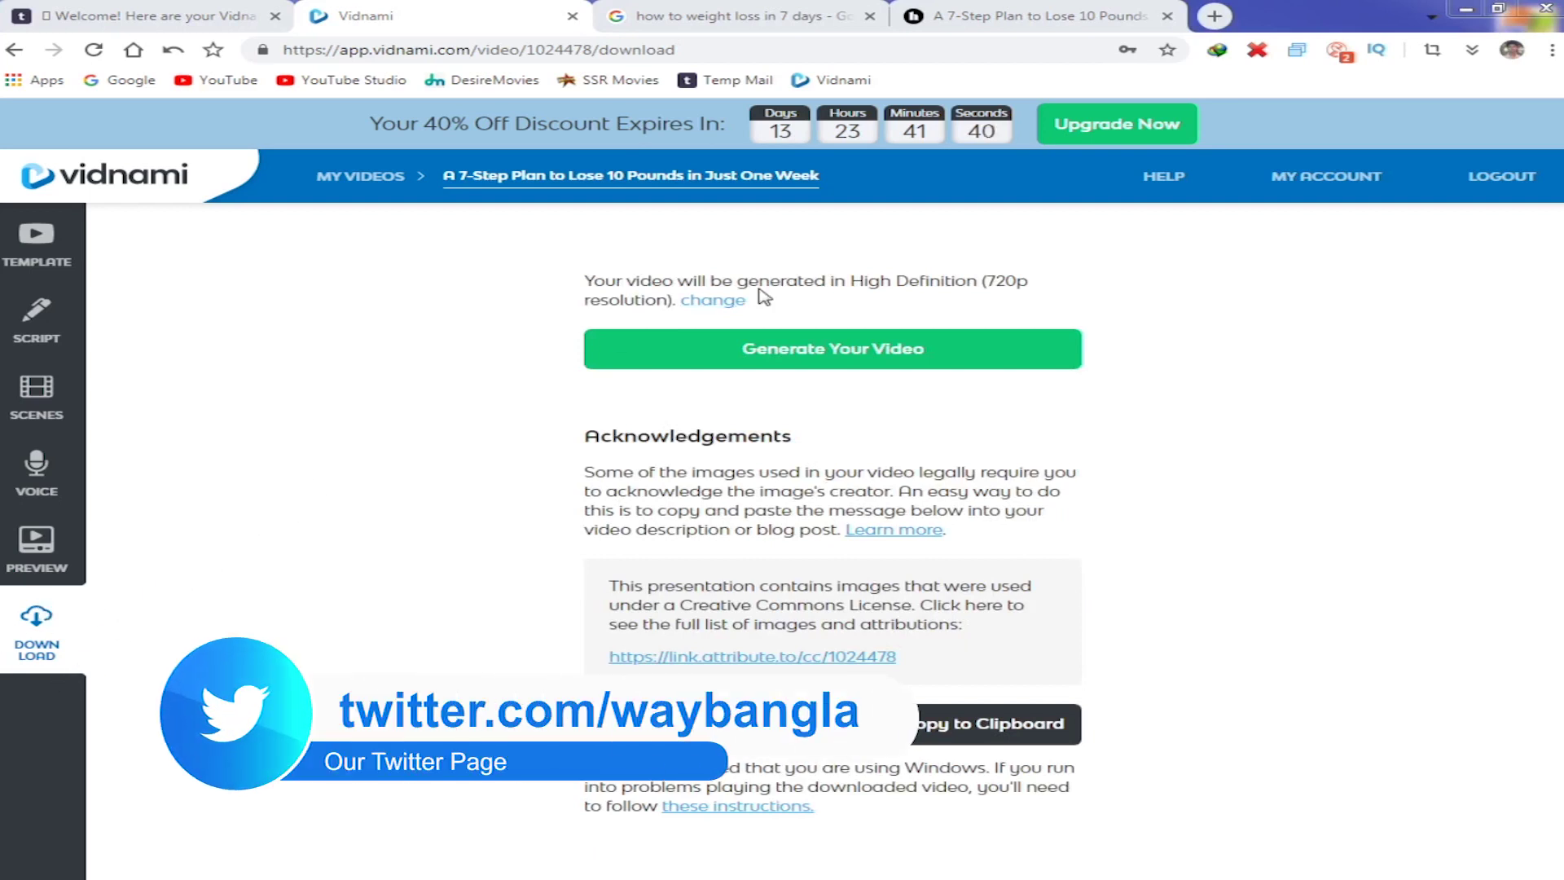
{"action": "left_click_drag", "start_coordinate": [778, 280], "coordinate": [1013, 283]}
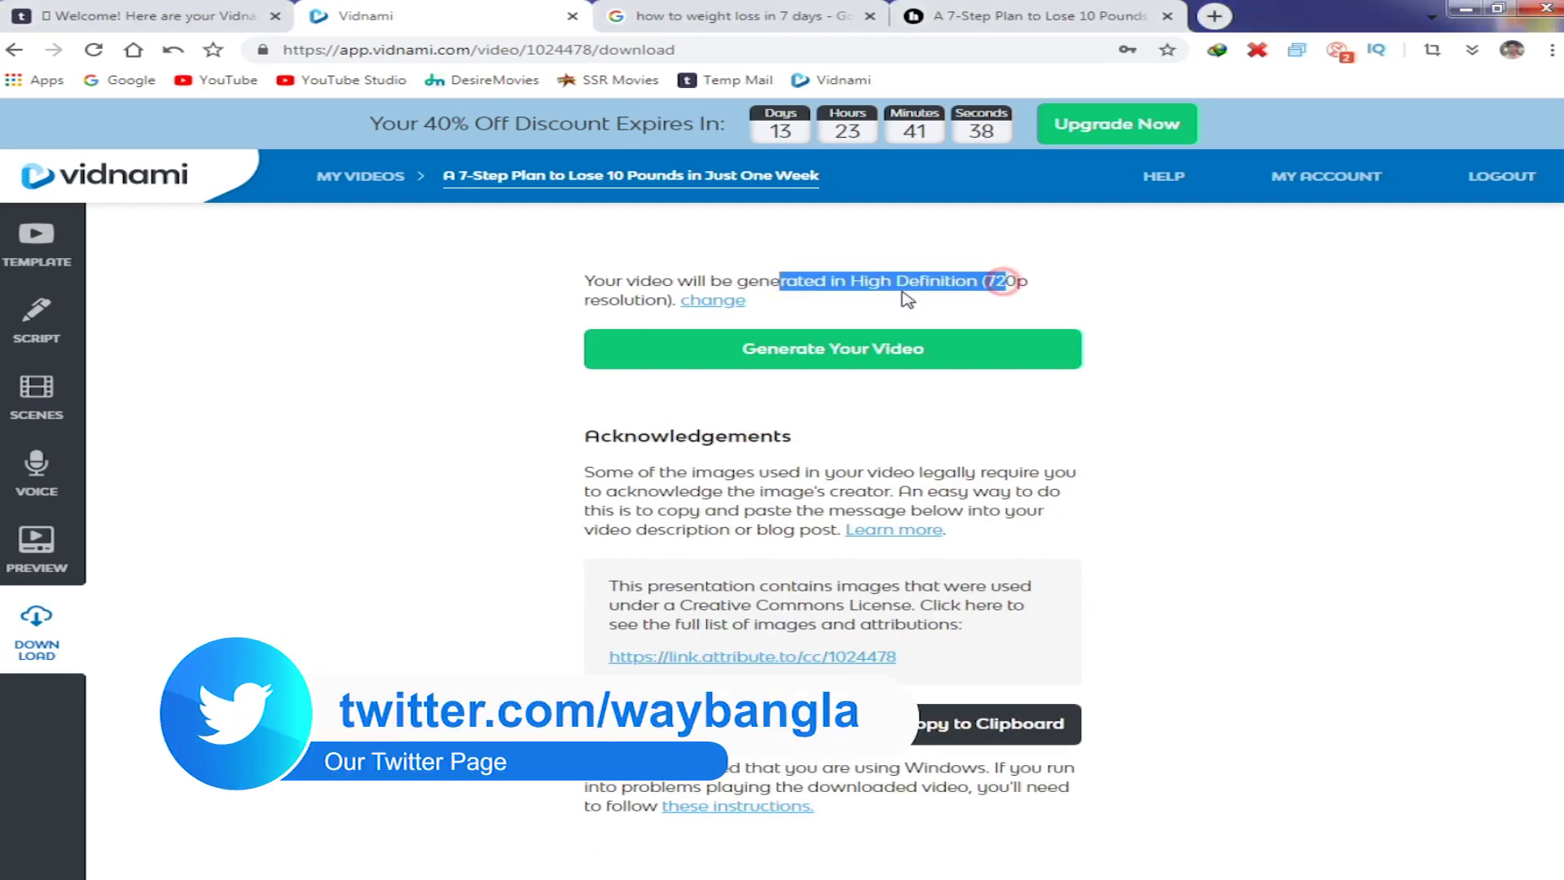
{"action": "left_click", "coordinate": [745, 287]}
{"action": "left_click", "coordinate": [716, 307]}
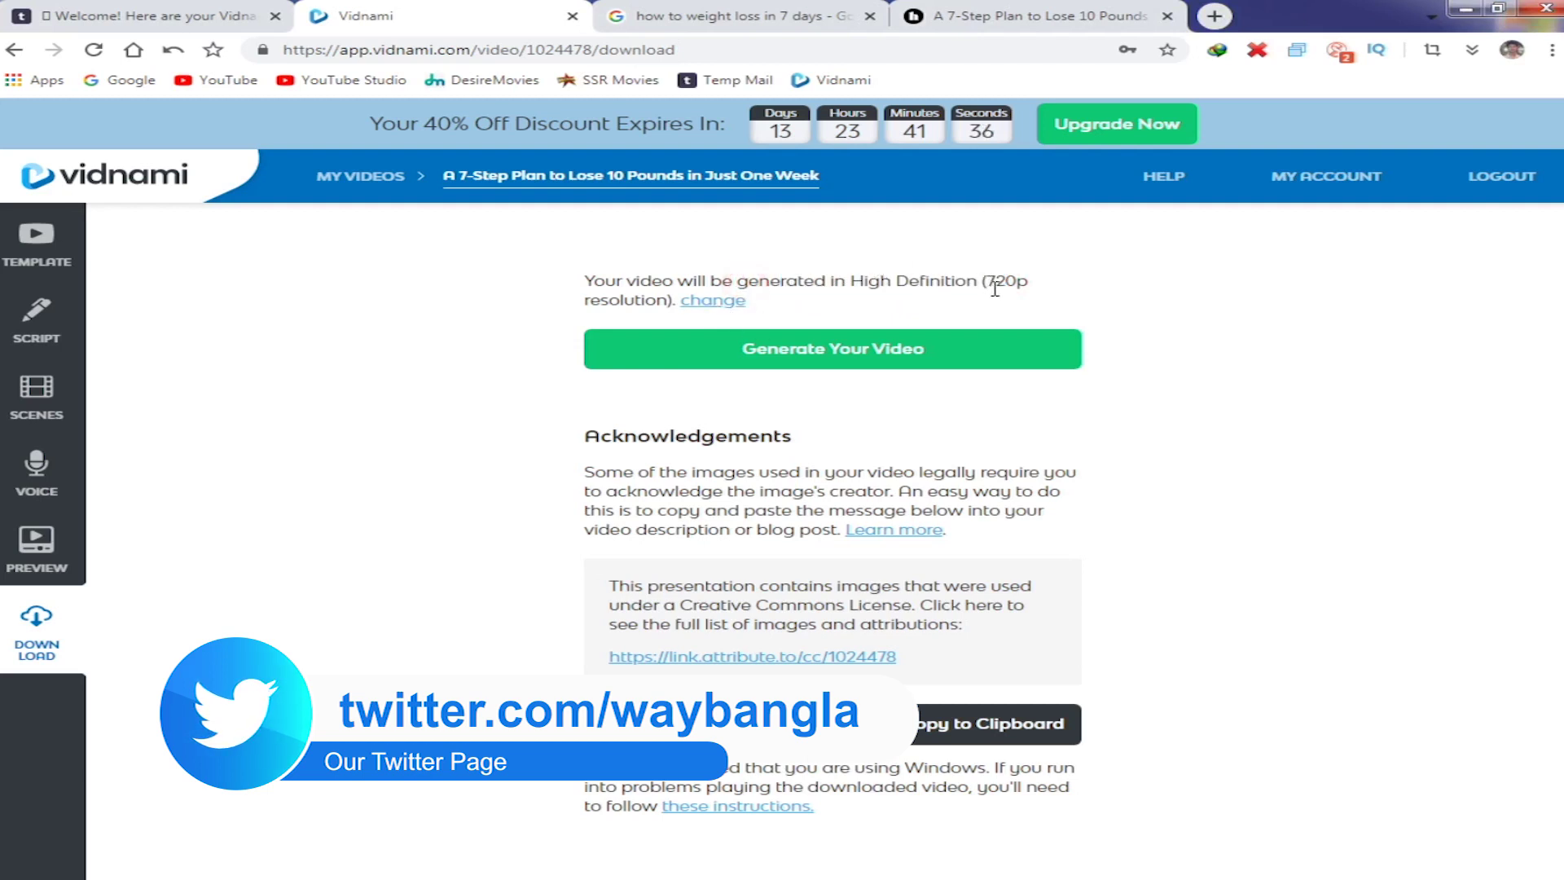
{"action": "left_click_drag", "start_coordinate": [986, 282], "coordinate": [1030, 285]}
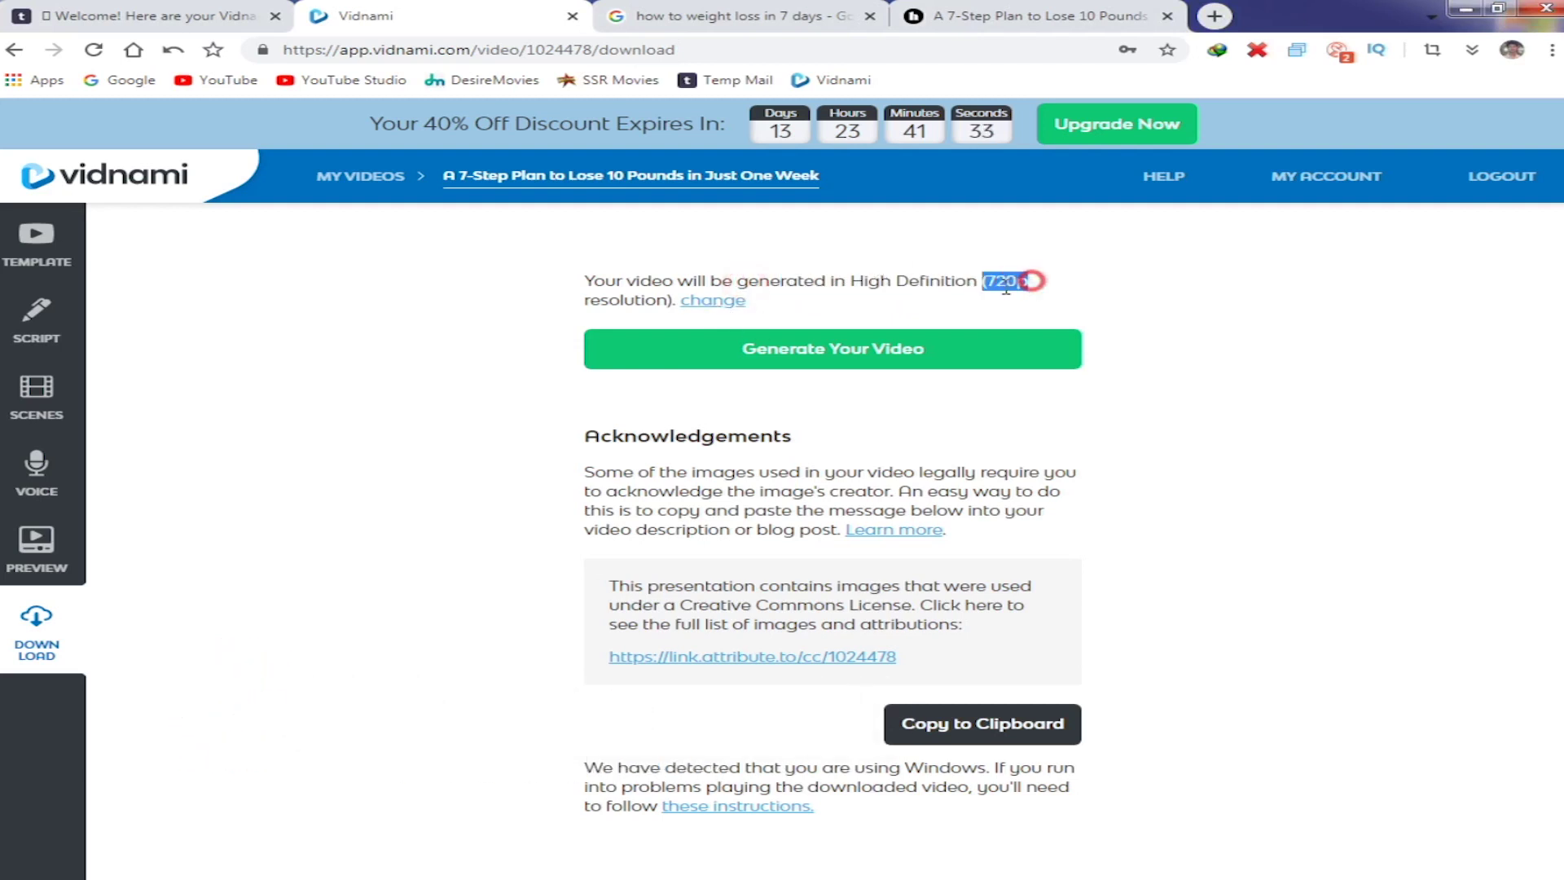
{"action": "left_click", "coordinate": [729, 308]}
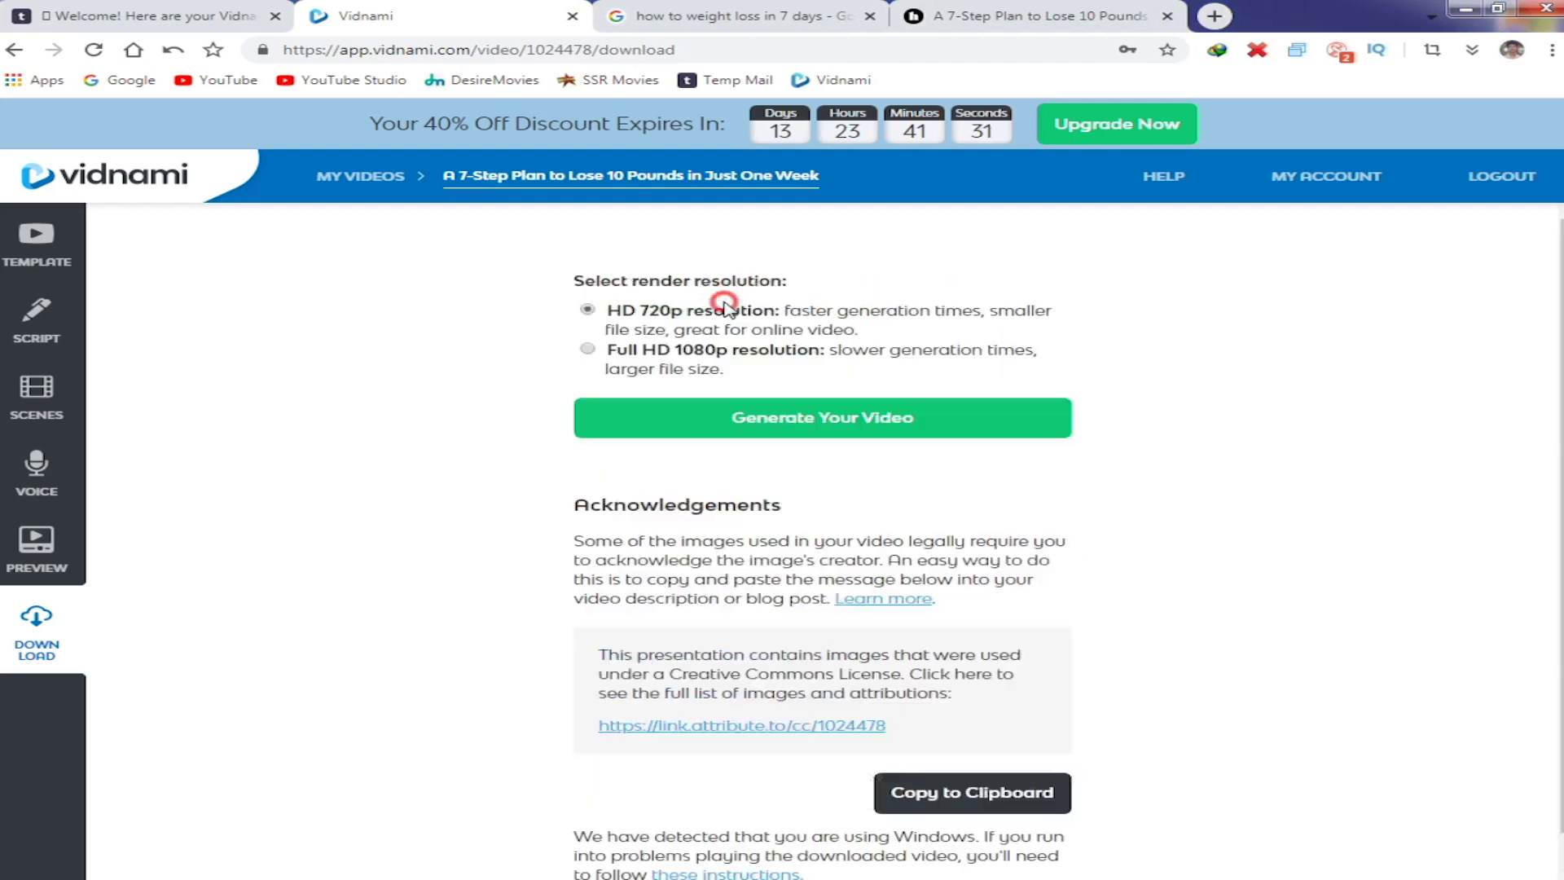
Select Full HD 1080p as the render resolution and generate the video.
{"action": "left_click", "coordinate": [584, 349]}
{"action": "left_click_drag", "start_coordinate": [643, 355], "coordinate": [949, 352]}
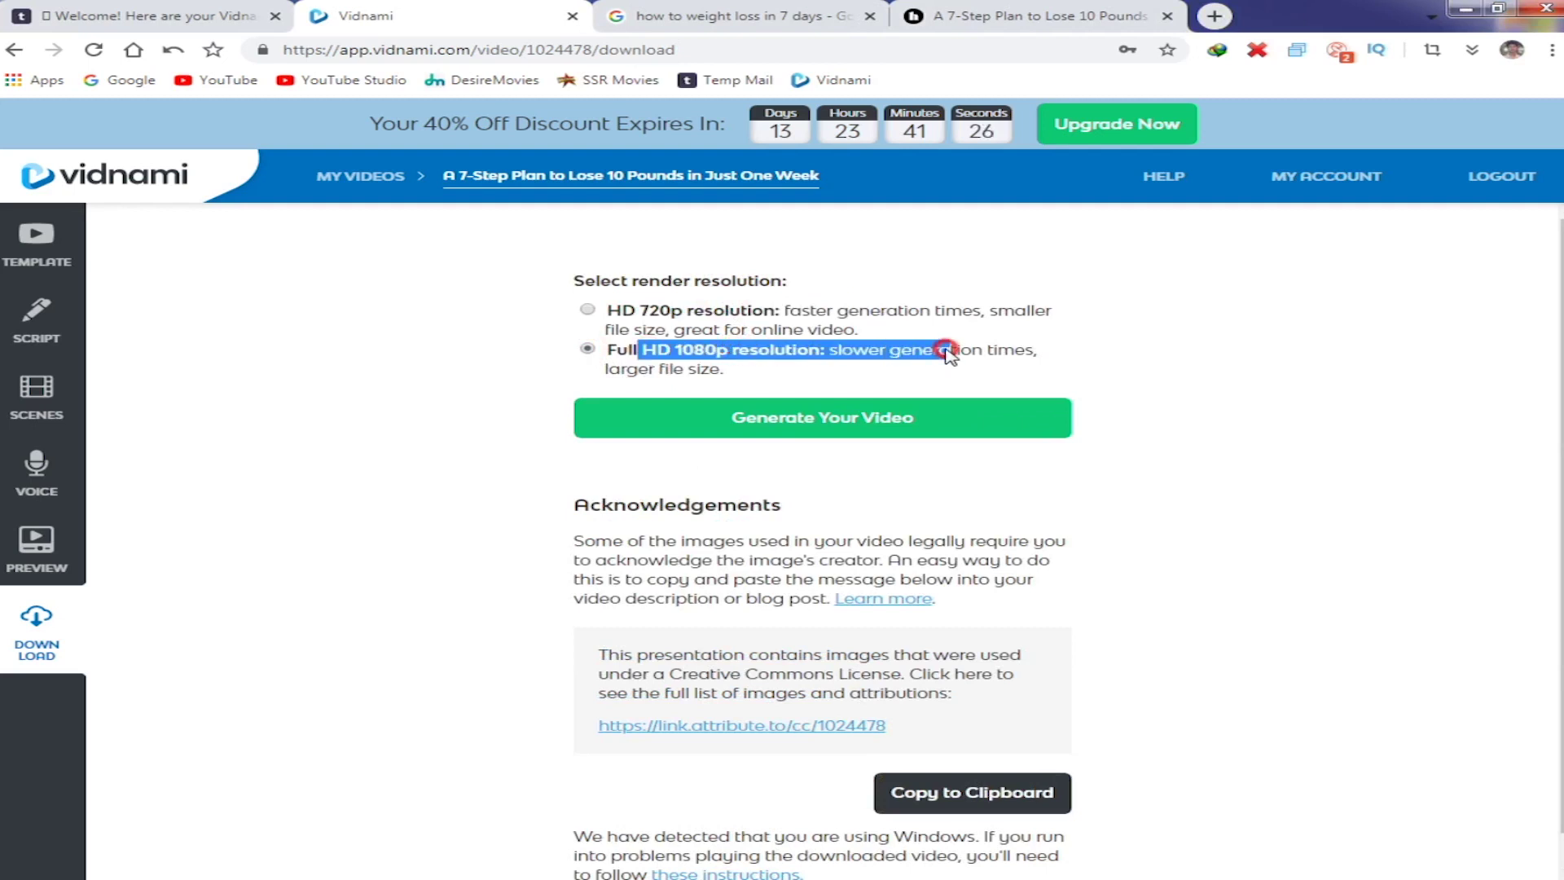
{"action": "left_click", "coordinate": [966, 356]}
{"action": "left_click", "coordinate": [905, 426]}
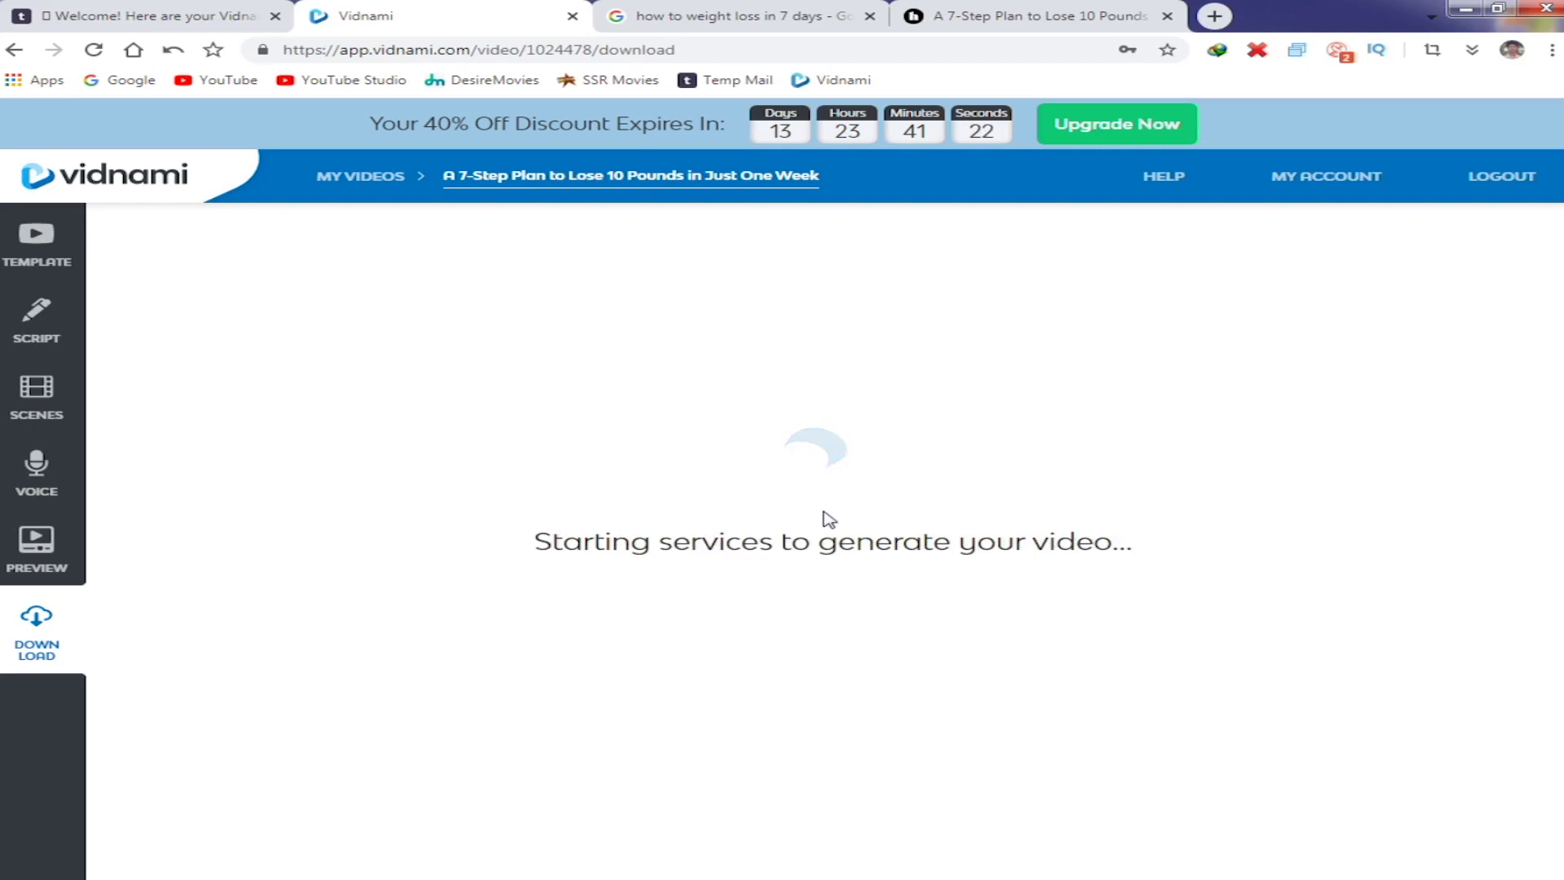
Follow the video generation progress through the audio, scene, encoding and cloud-saving stages.
{"action": "left_click_drag", "start_coordinate": [534, 546], "coordinate": [960, 548]}
{"action": "left_click_drag", "start_coordinate": [1092, 545], "coordinate": [644, 554]}
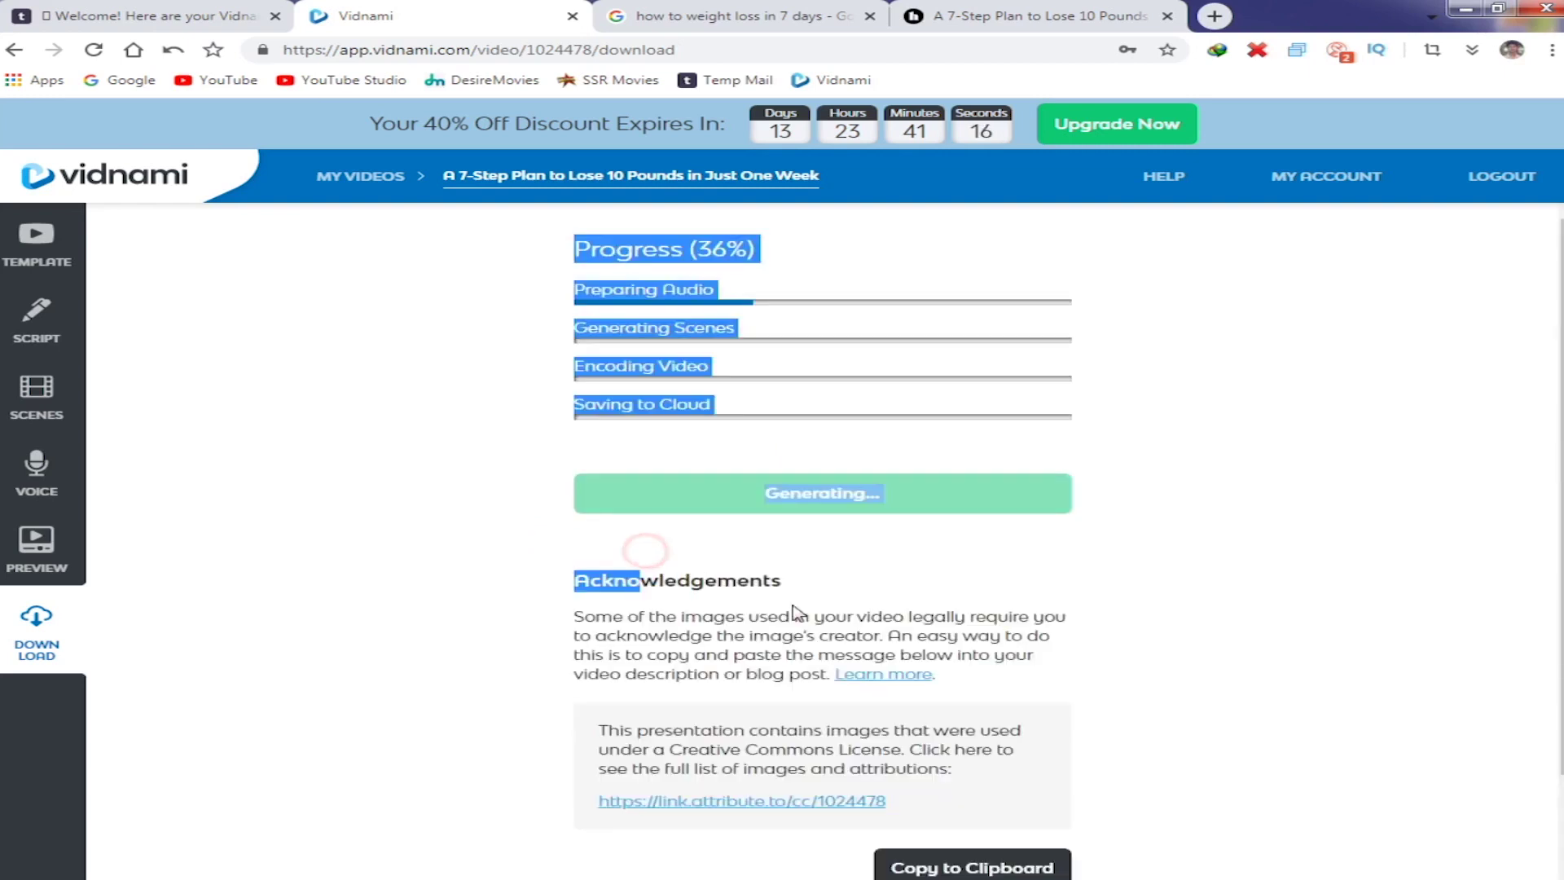
{"action": "left_click", "coordinate": [760, 621]}
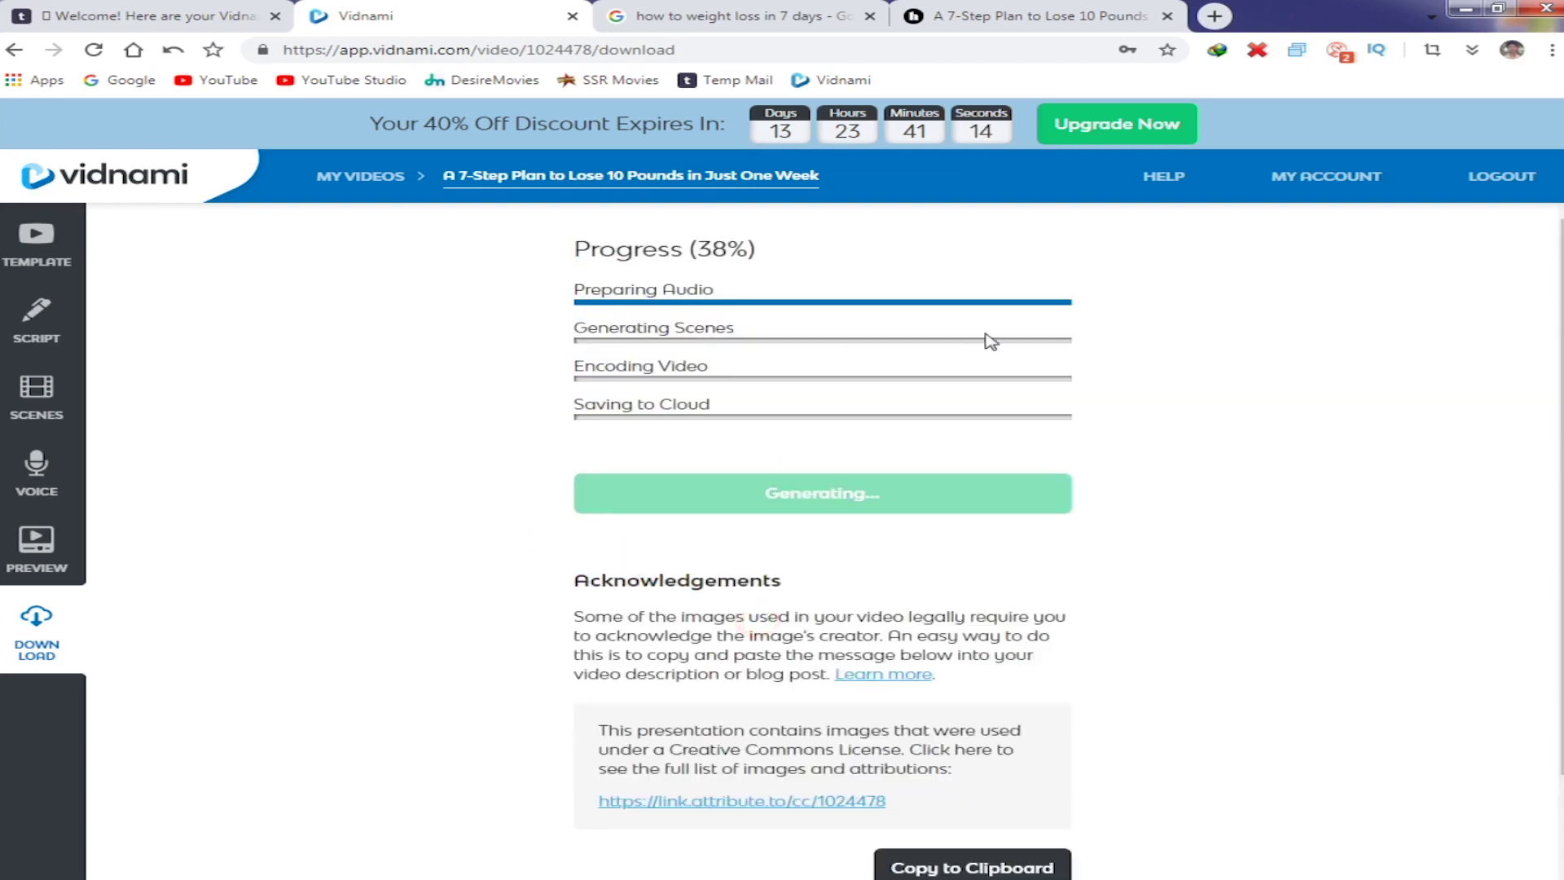
{"action": "left_click_drag", "start_coordinate": [576, 327], "coordinate": [785, 321]}
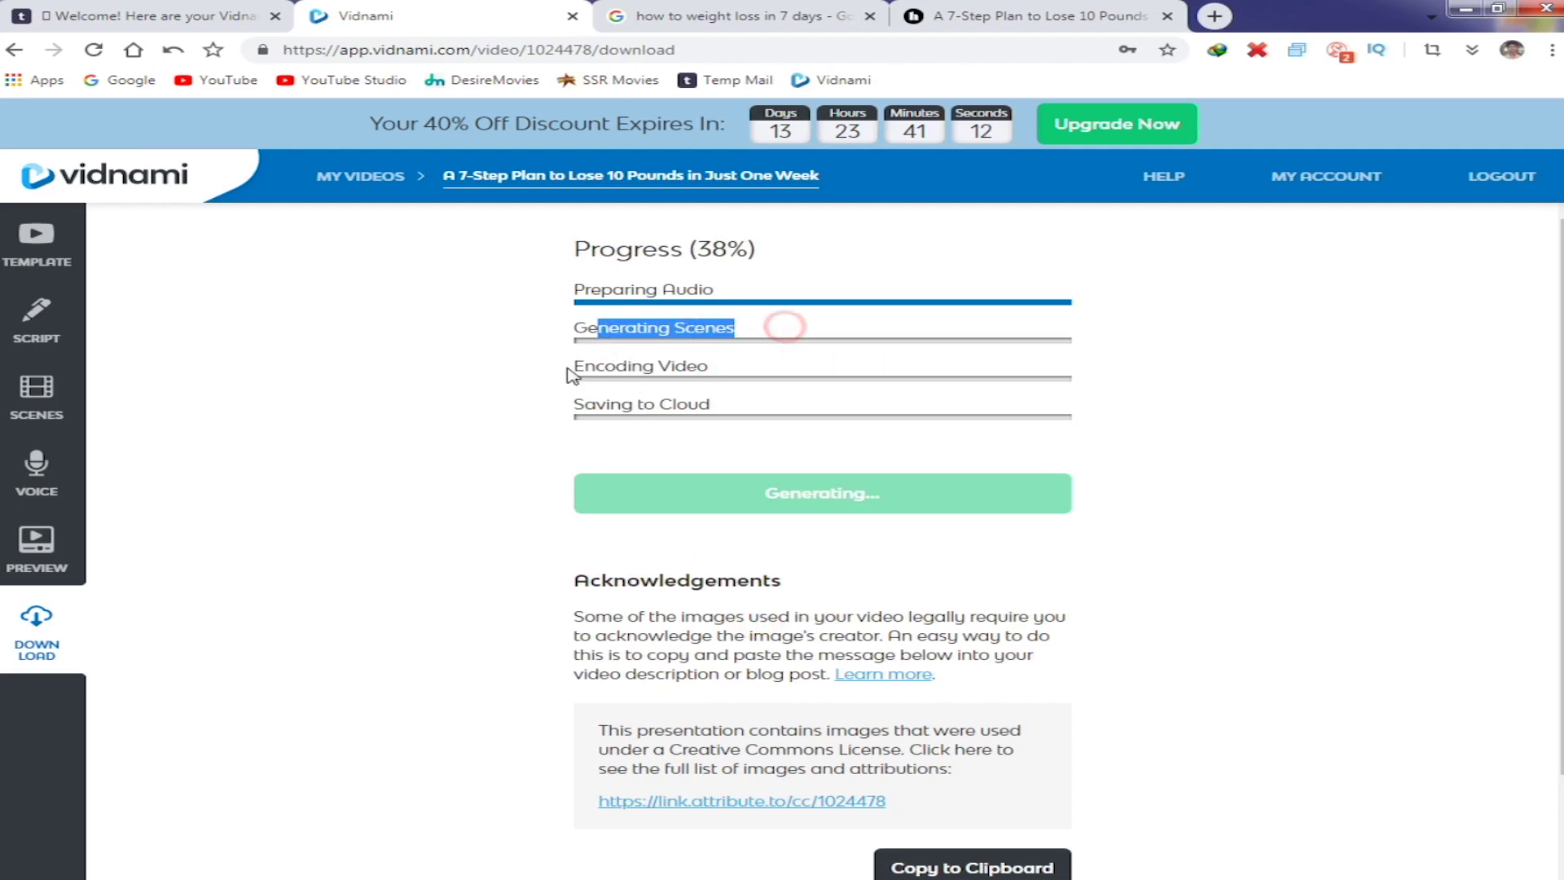
{"action": "left_click_drag", "start_coordinate": [574, 366], "coordinate": [709, 368]}
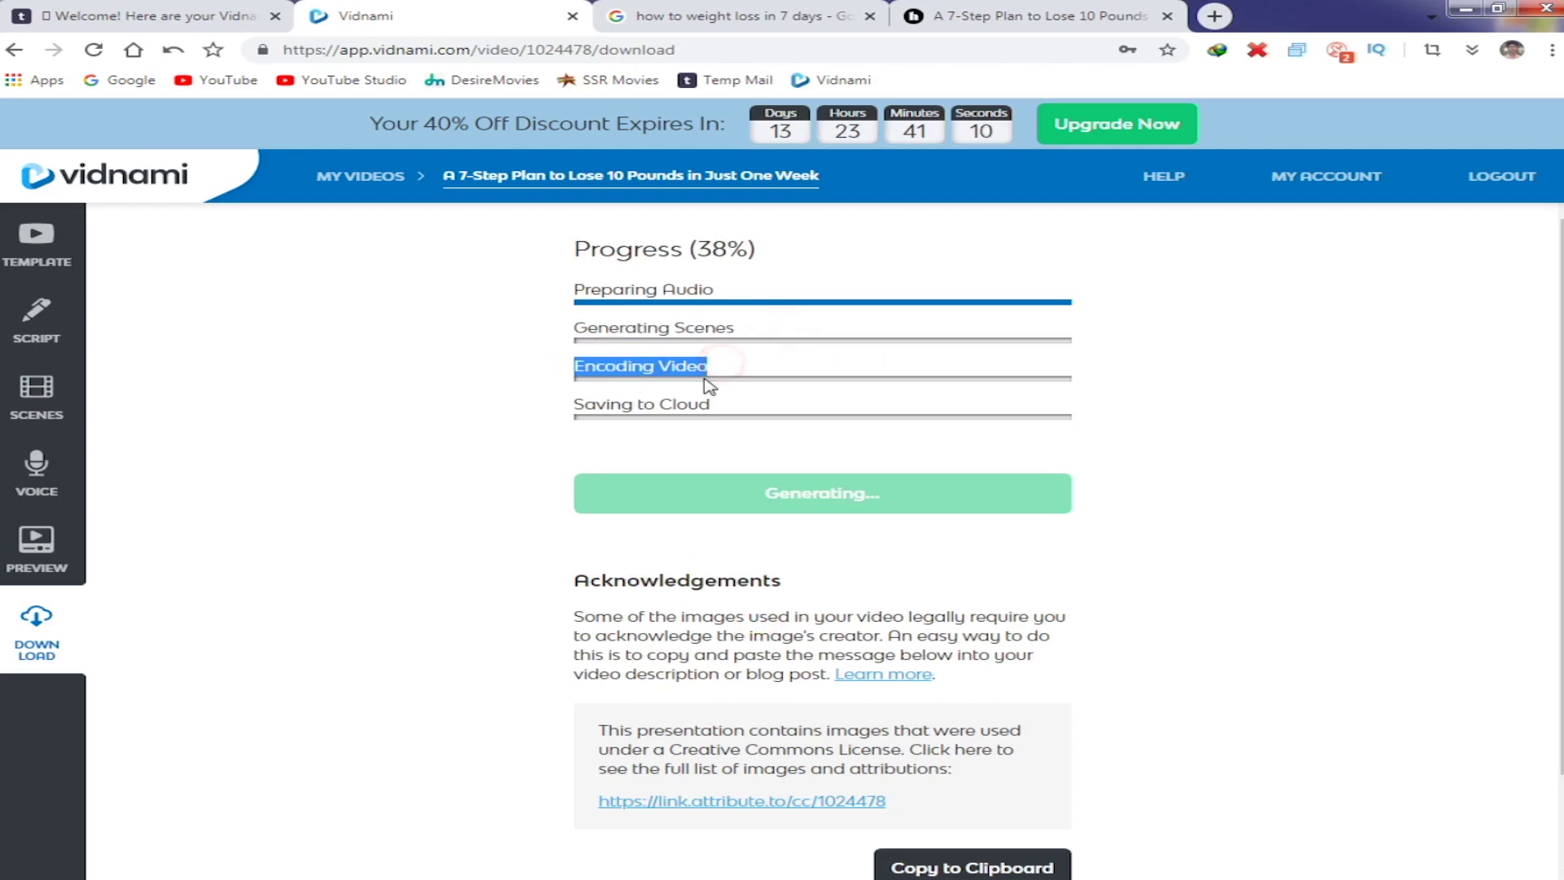
{"action": "mouse_move", "coordinate": [584, 407]}
{"action": "left_mouse_down"}
{"action": "mouse_move", "coordinate": [707, 405]}
{"action": "mouse_move", "coordinate": [575, 405]}
{"action": "left_mouse_up"}
{"action": "left_click", "coordinate": [701, 403]}
{"action": "left_click", "coordinate": [576, 403]}
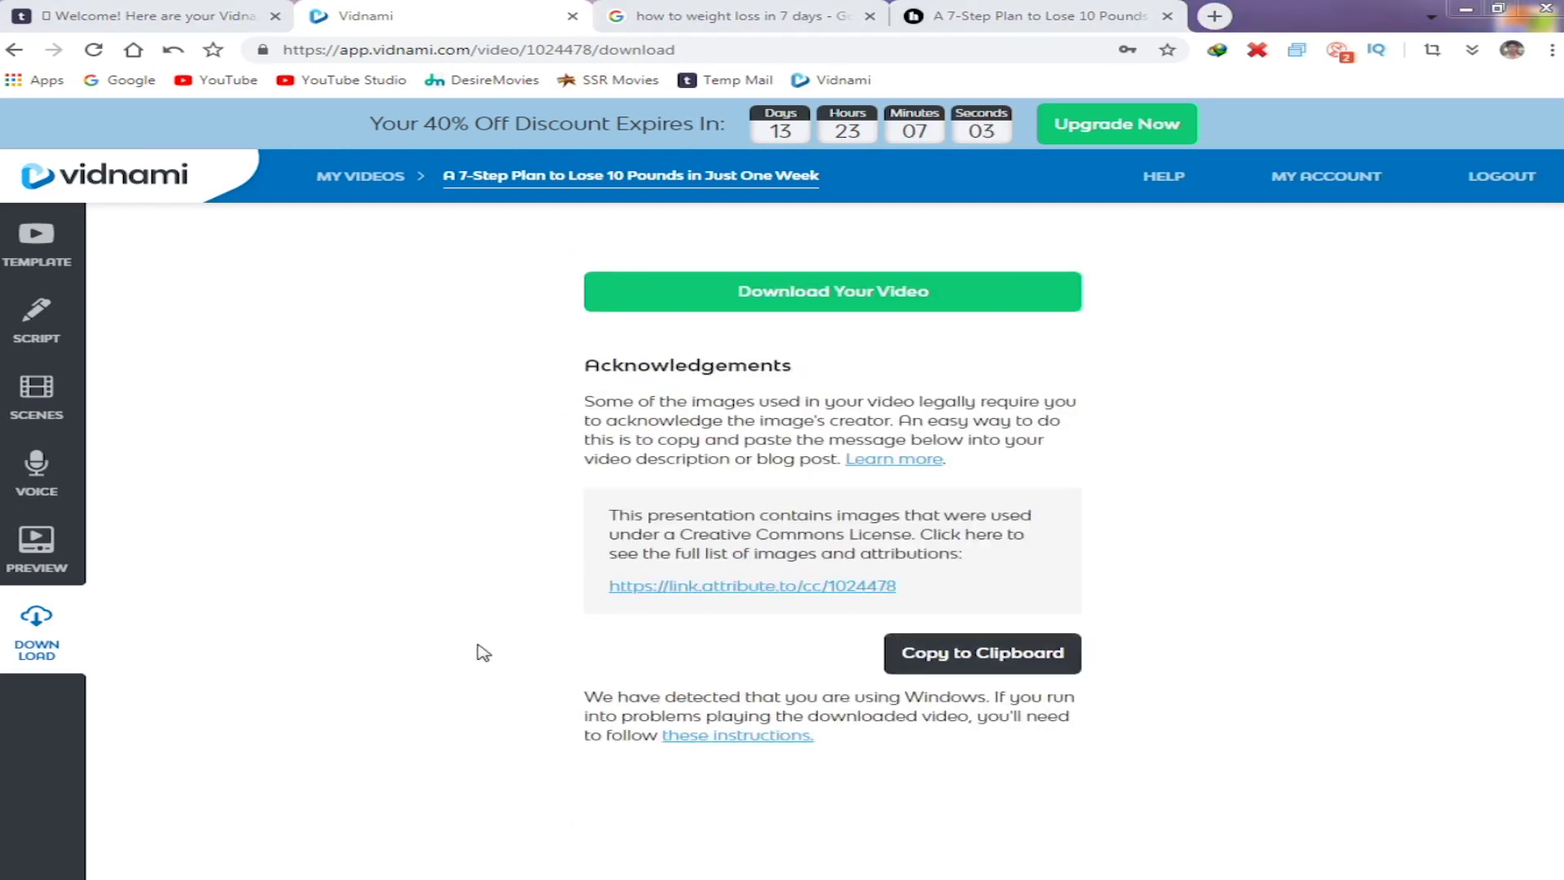
Start downloading the finished video under the Video category, check the transfer details, and cancel the download.
{"action": "left_click", "coordinate": [823, 306]}
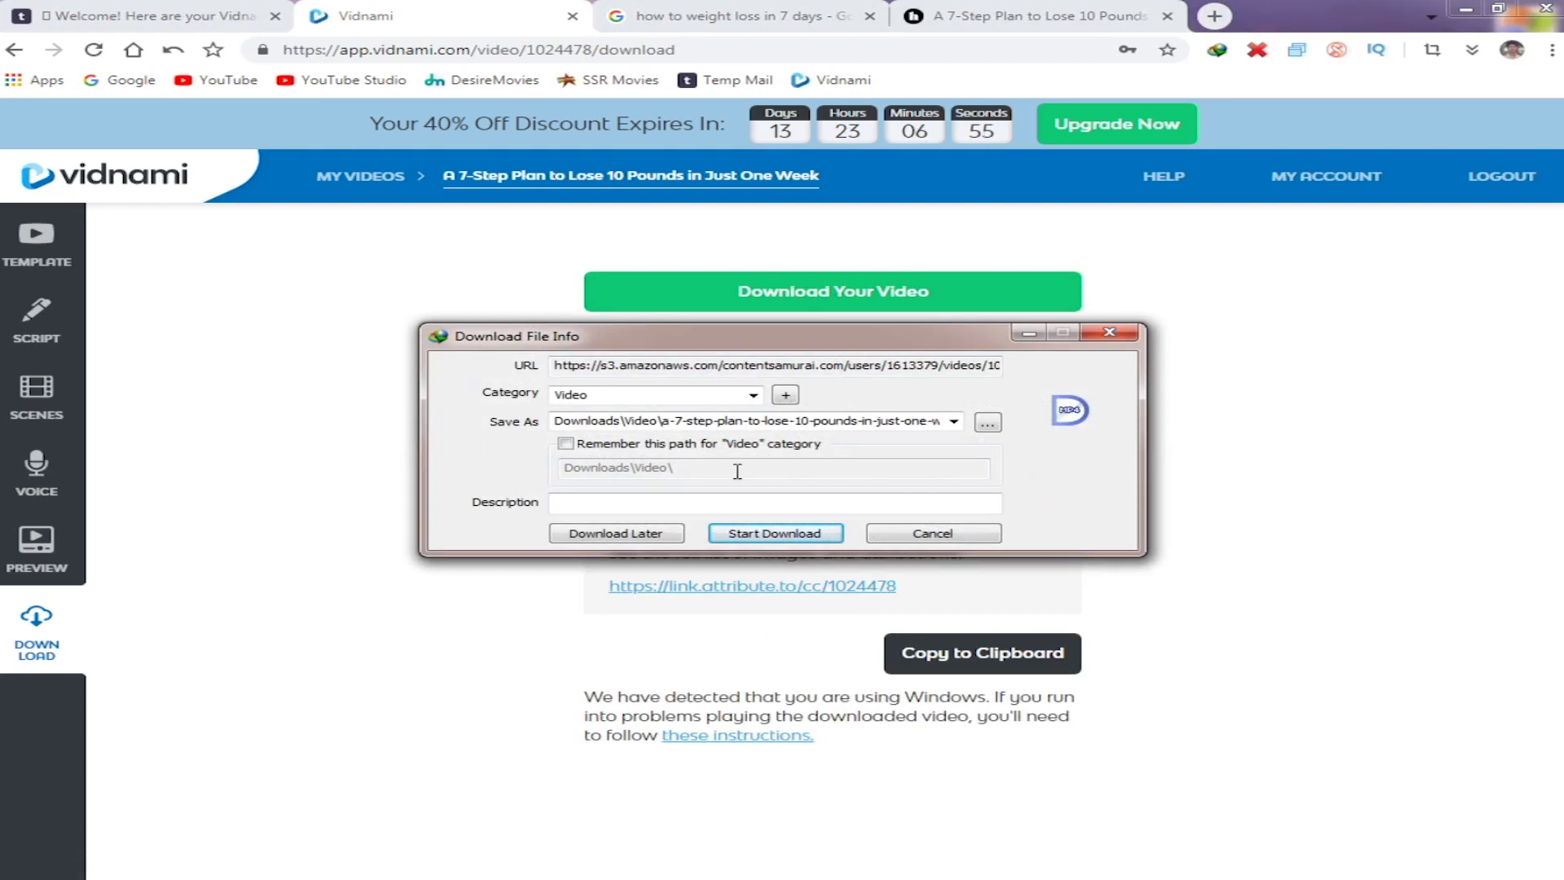
{"action": "left_click", "coordinate": [778, 533]}
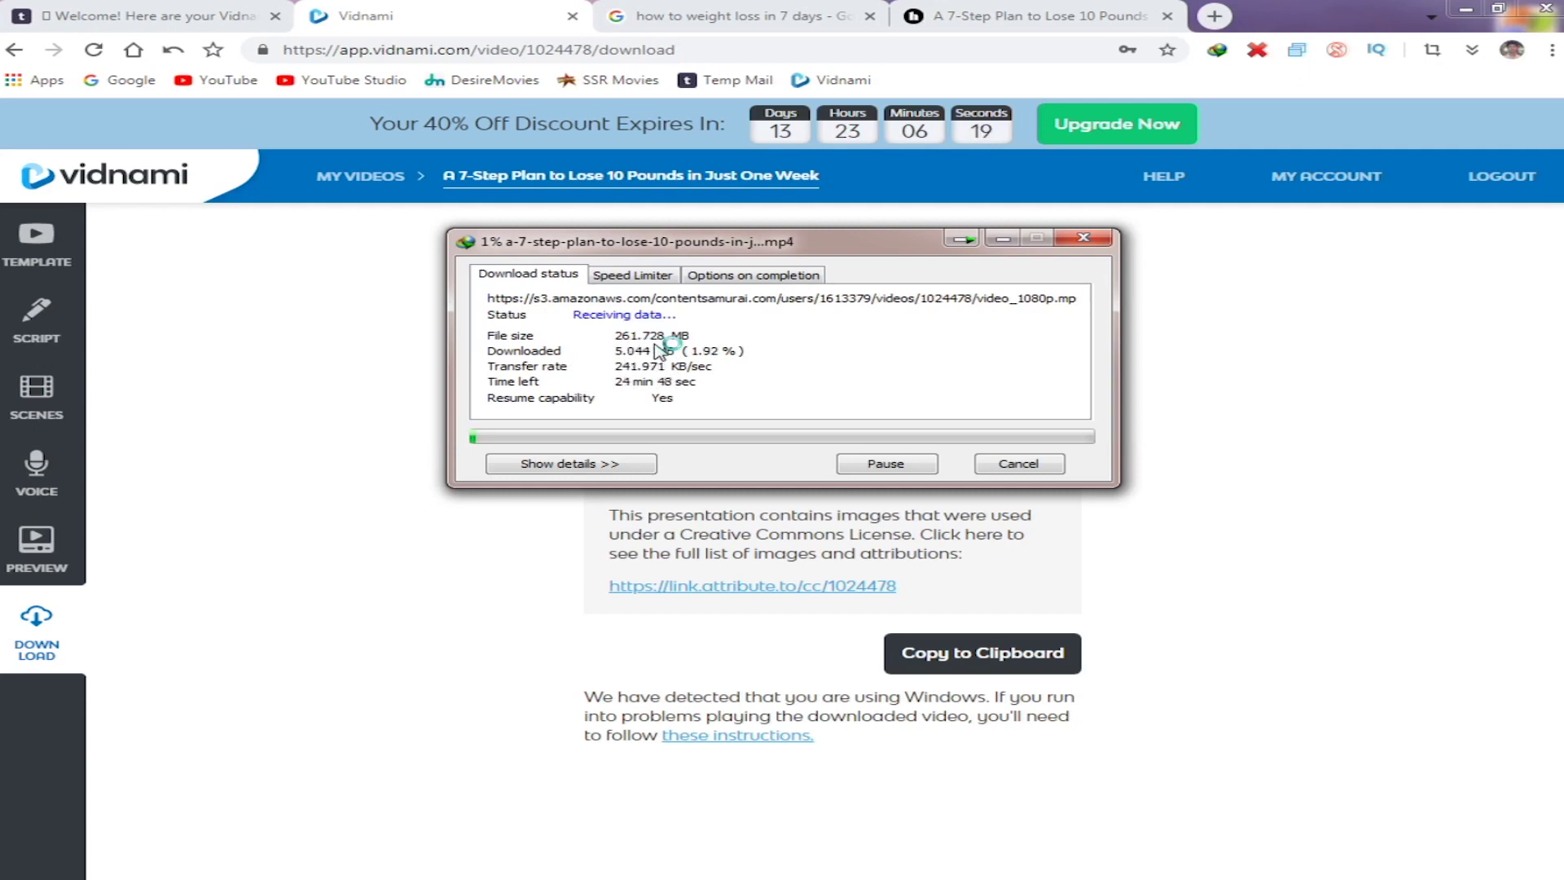
{"action": "left_click", "coordinate": [1019, 463]}
Revisit the script and template pages of the finished video.
{"action": "left_click", "coordinate": [22, 334]}
{"action": "left_click", "coordinate": [36, 244]}
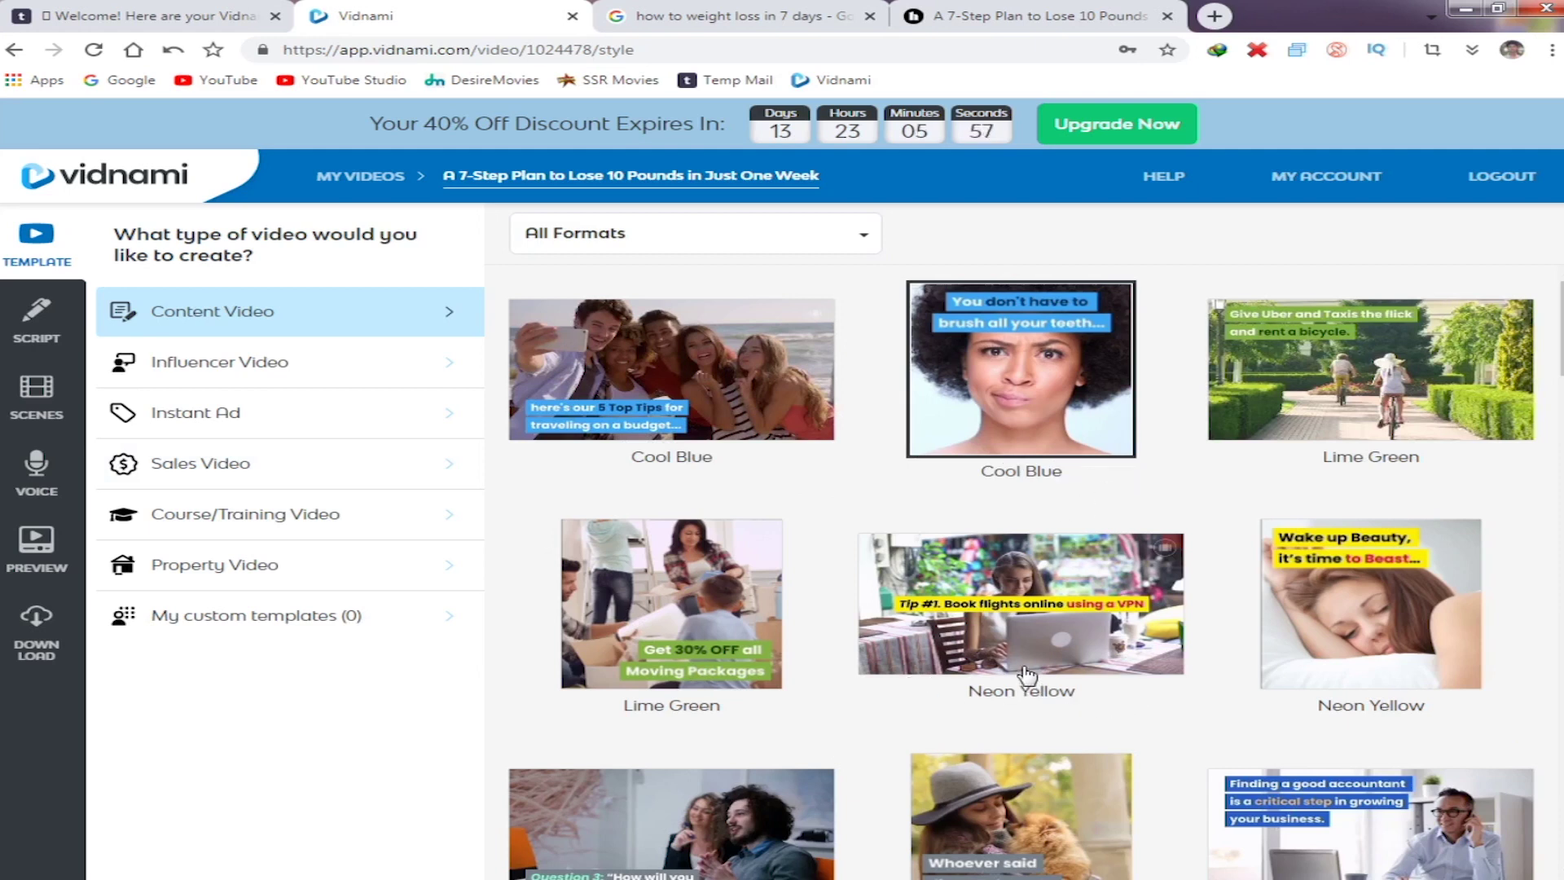
{"action": "left_click", "coordinate": [33, 326]}
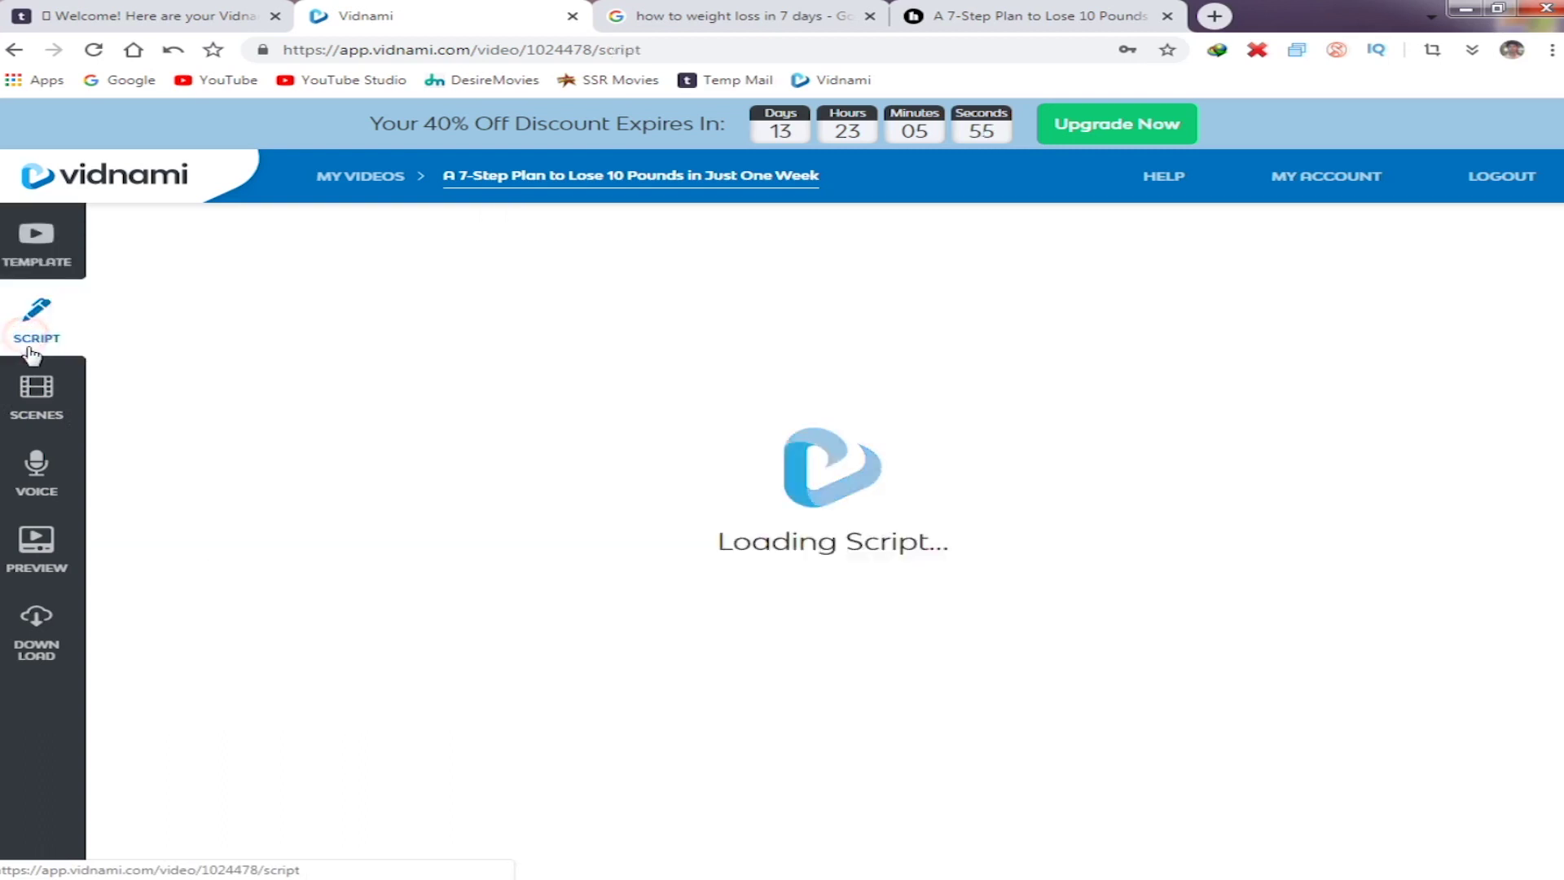
{"action": "left_click", "coordinate": [37, 244]}
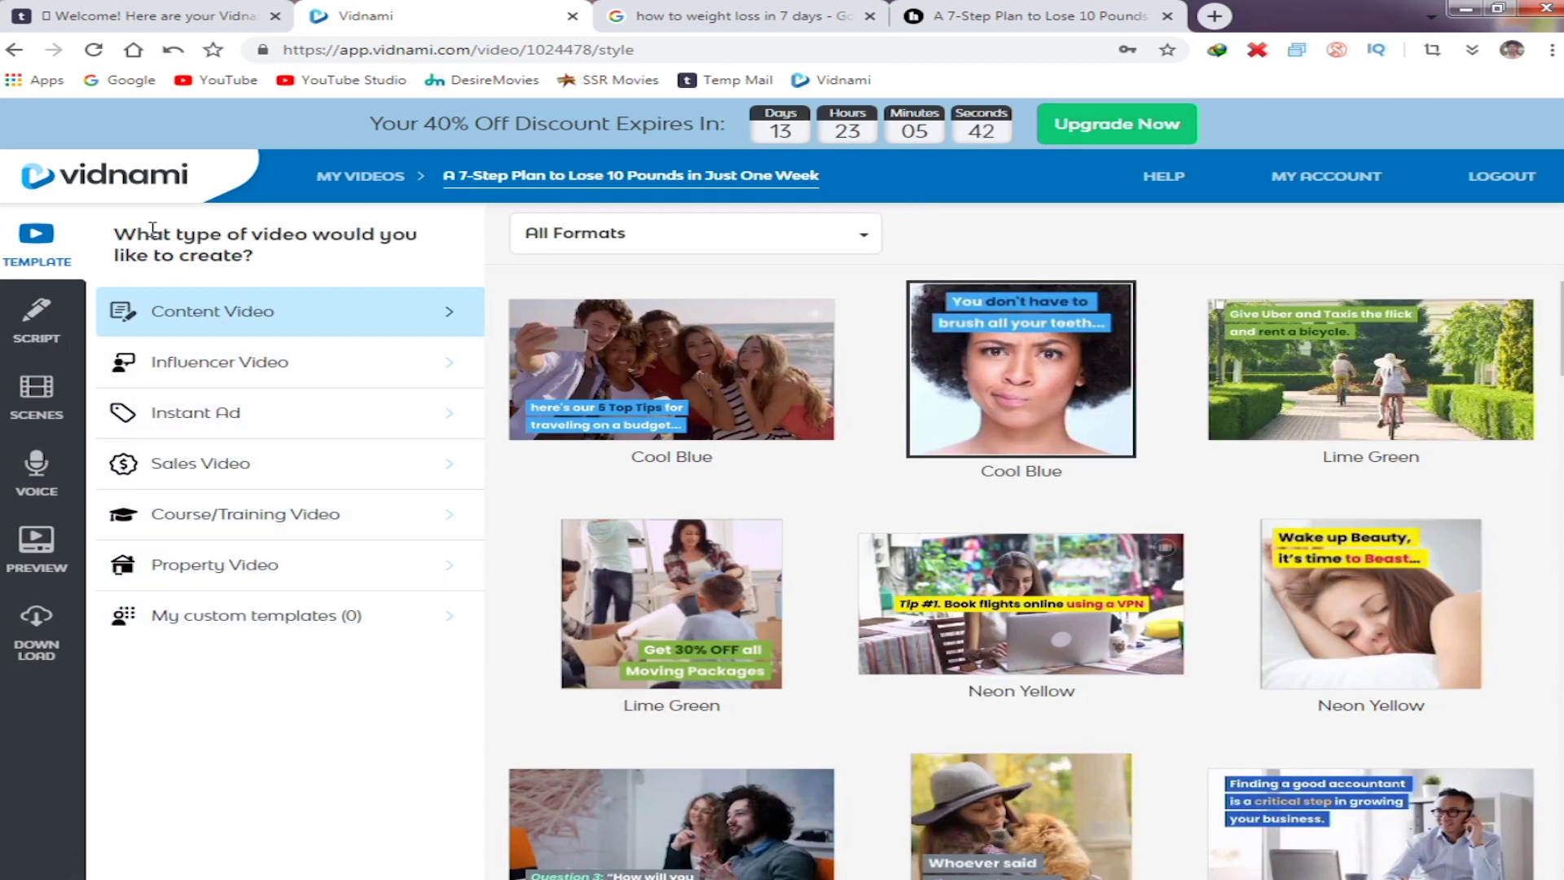
Create another new video from the video list and go to its script page.
{"action": "left_click", "coordinate": [364, 178]}
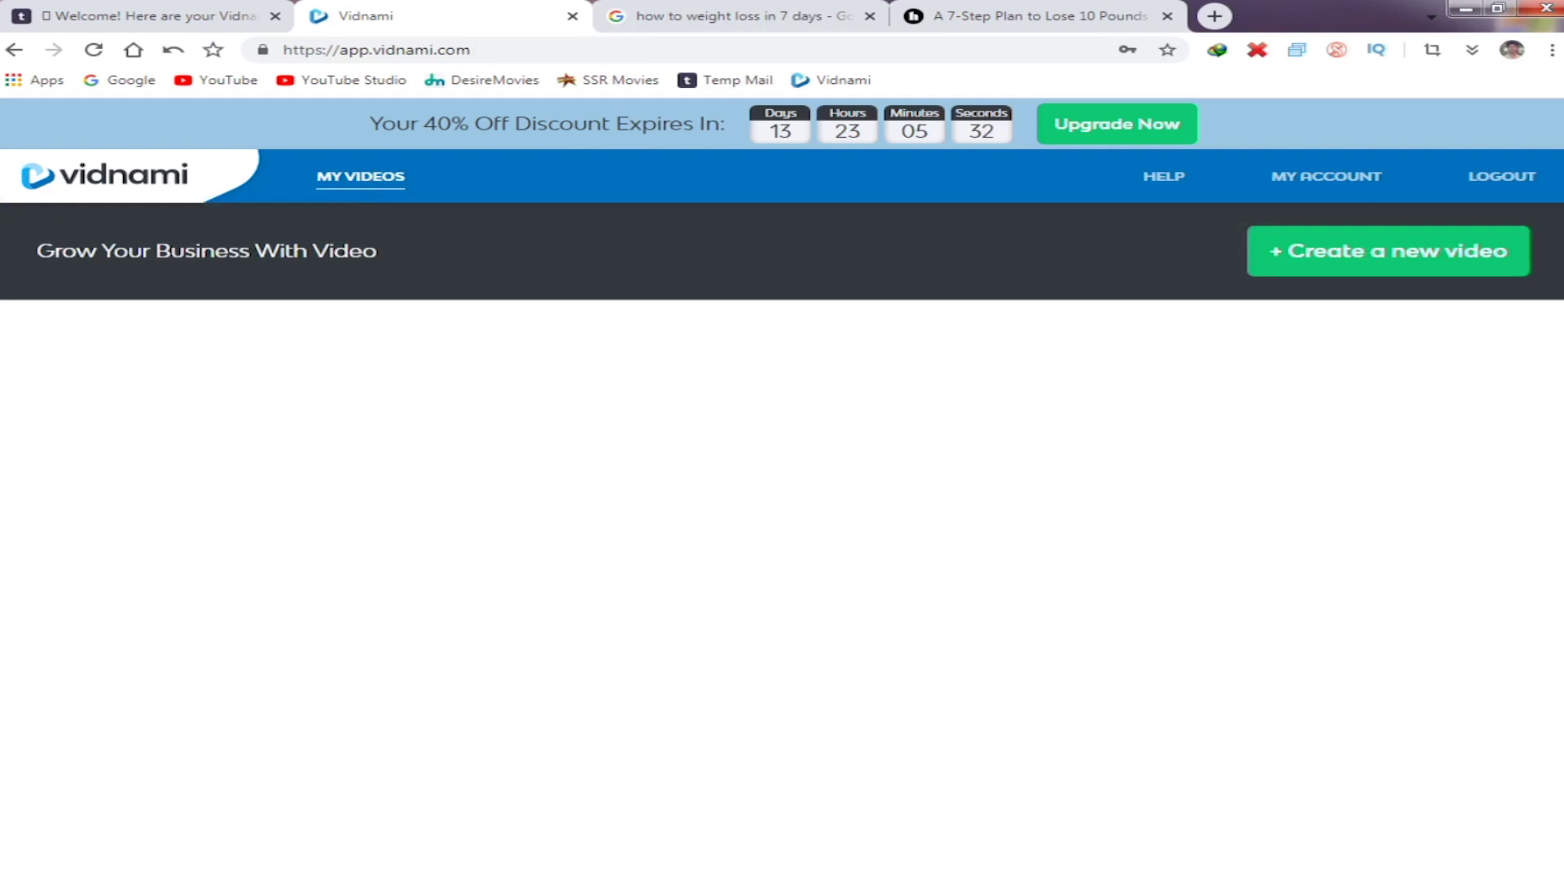
{"action": "left_click", "coordinate": [1385, 262]}
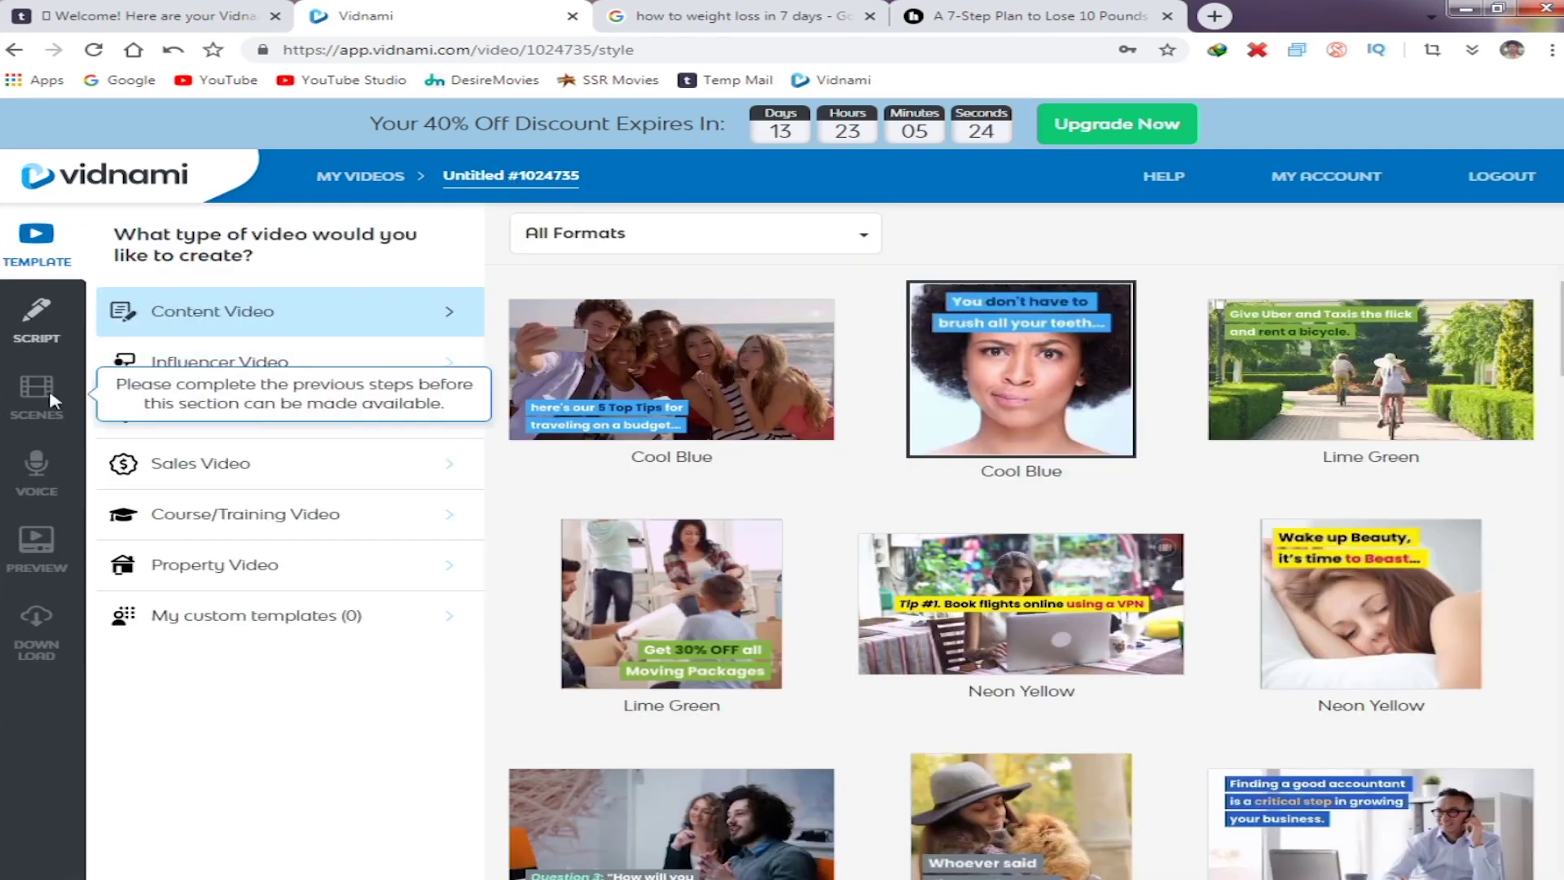
{"action": "left_click", "coordinate": [37, 319]}
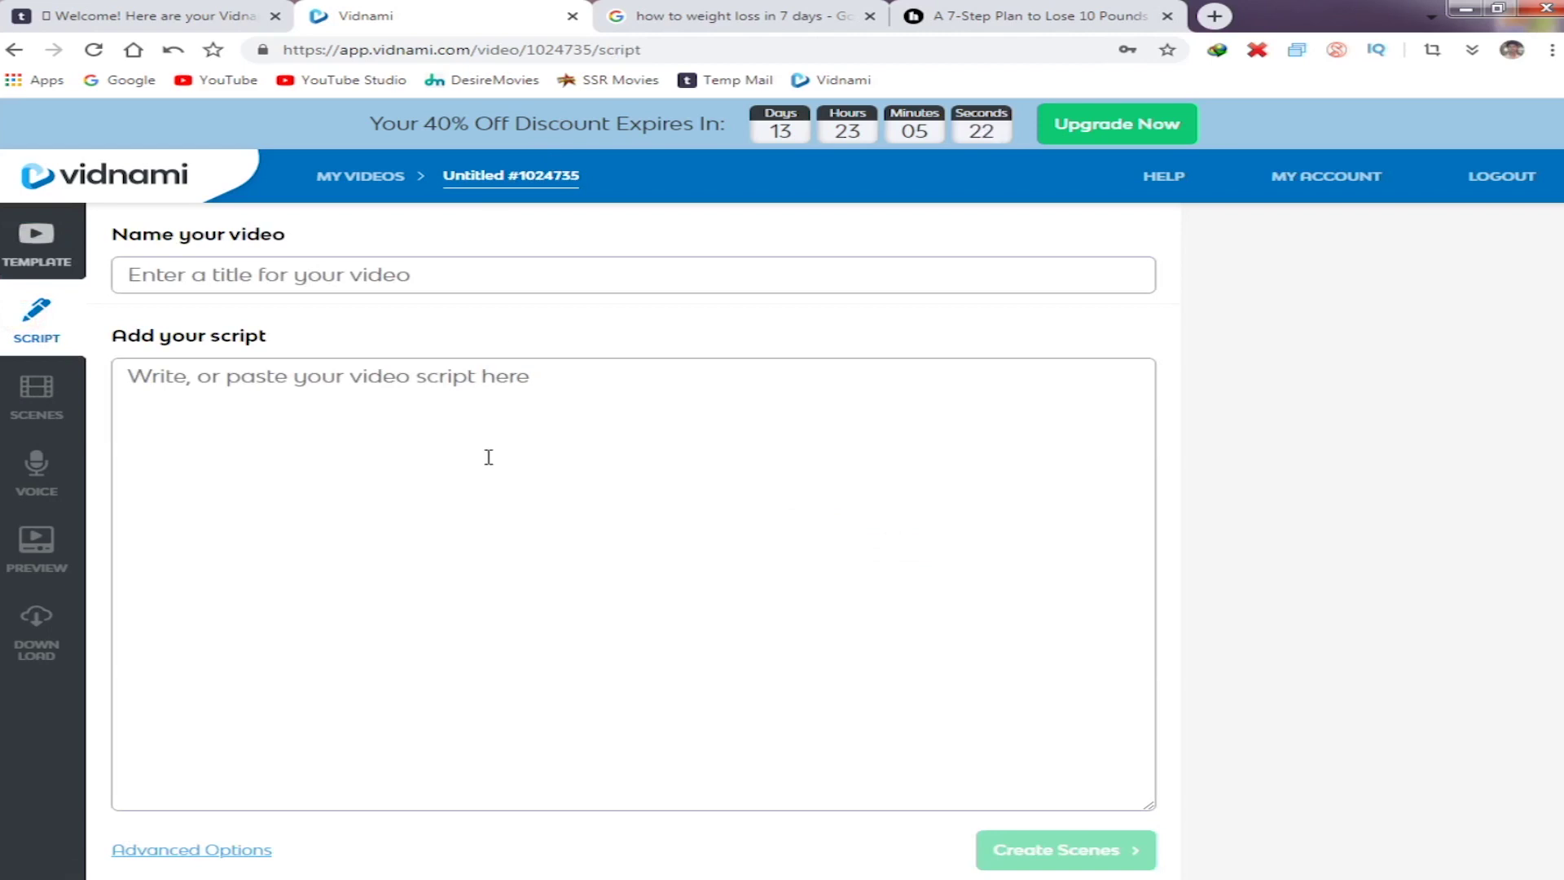
Copy the heading "It Is Possible to Lose 10 Pounds in a Week" from the Healthline article.
{"action": "left_click", "coordinate": [1065, 13]}
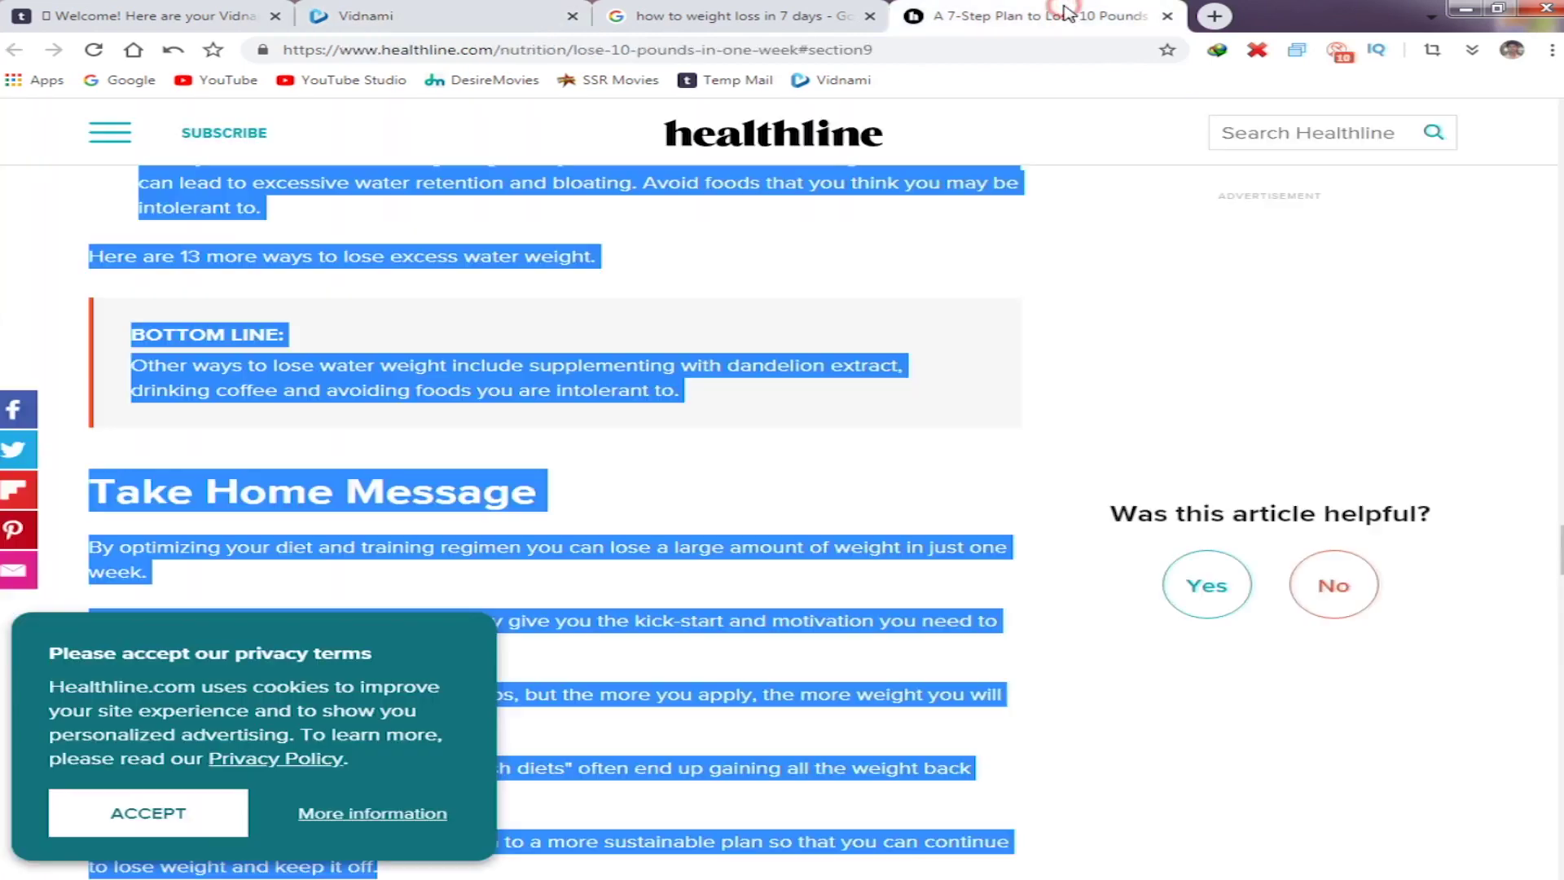
{"action": "right_click", "coordinate": [698, 440]}
{"action": "left_click_drag", "start_coordinate": [1561, 551], "coordinate": [1555, 154]}
{"action": "scroll", "coordinate": [95, 272], "scroll_direction": "down", "scroll_amount": 7}
{"action": "left_click_drag", "start_coordinate": [94, 272], "coordinate": [601, 269]}
{"action": "left_click", "coordinate": [587, 306]}
{"action": "left_click_drag", "start_coordinate": [982, 269], "coordinate": [79, 265]}
{"action": "right_click", "coordinate": [130, 274]}
{"action": "left_click", "coordinate": [175, 279]}
Back in Vidnami, paste "It Is Possible to Lose 10 Pounds in a Week" as the new video's title.
{"action": "left_click", "coordinate": [352, 9]}
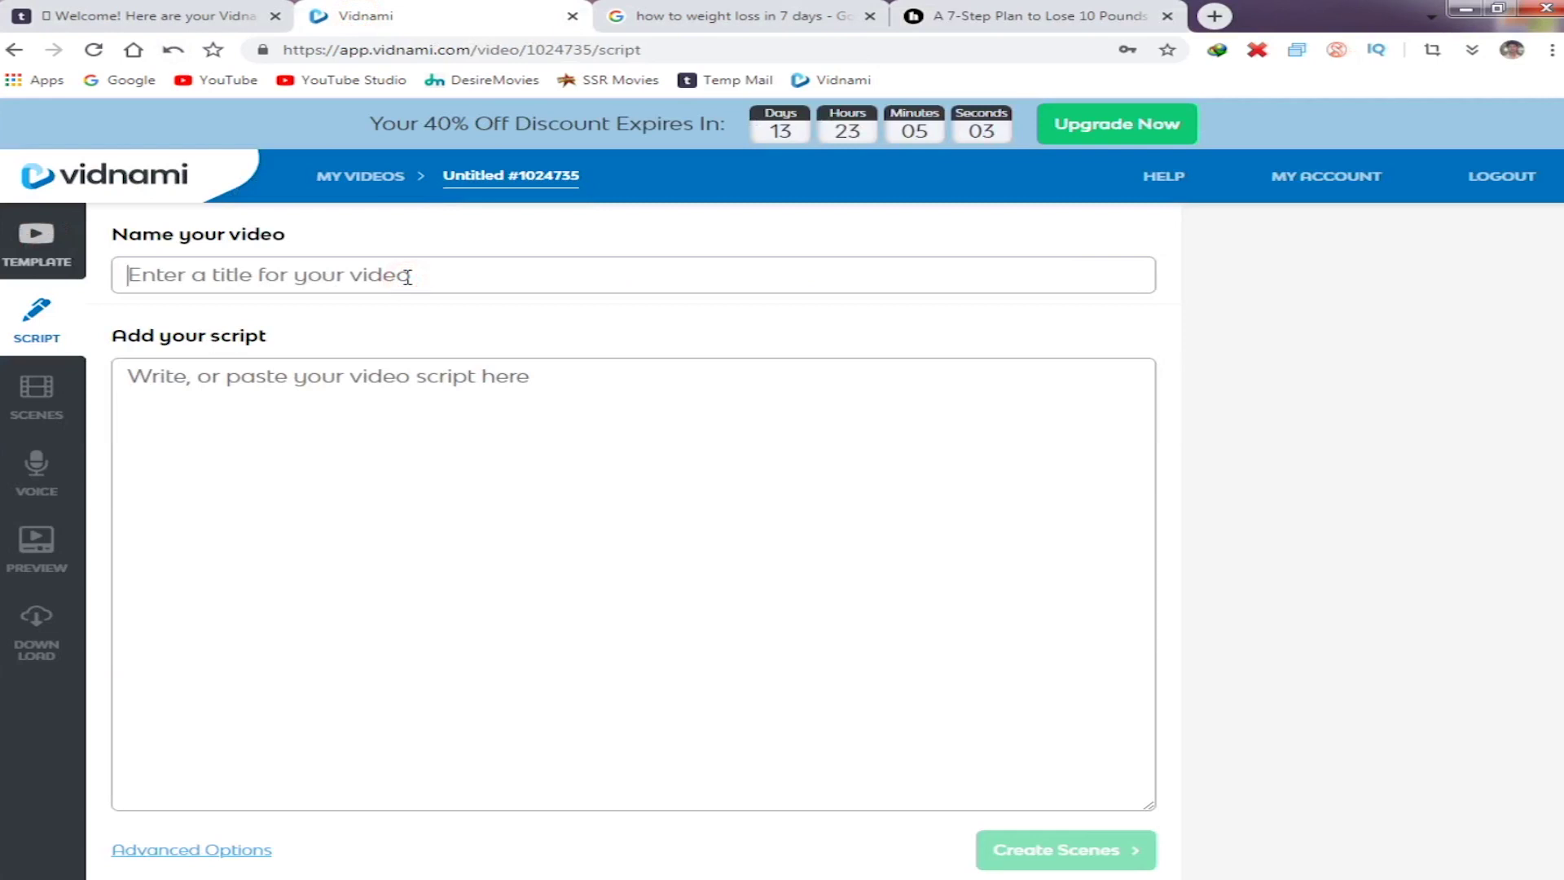
{"action": "key", "text": "ctrl+v"}
{"action": "left_click", "coordinate": [458, 413]}
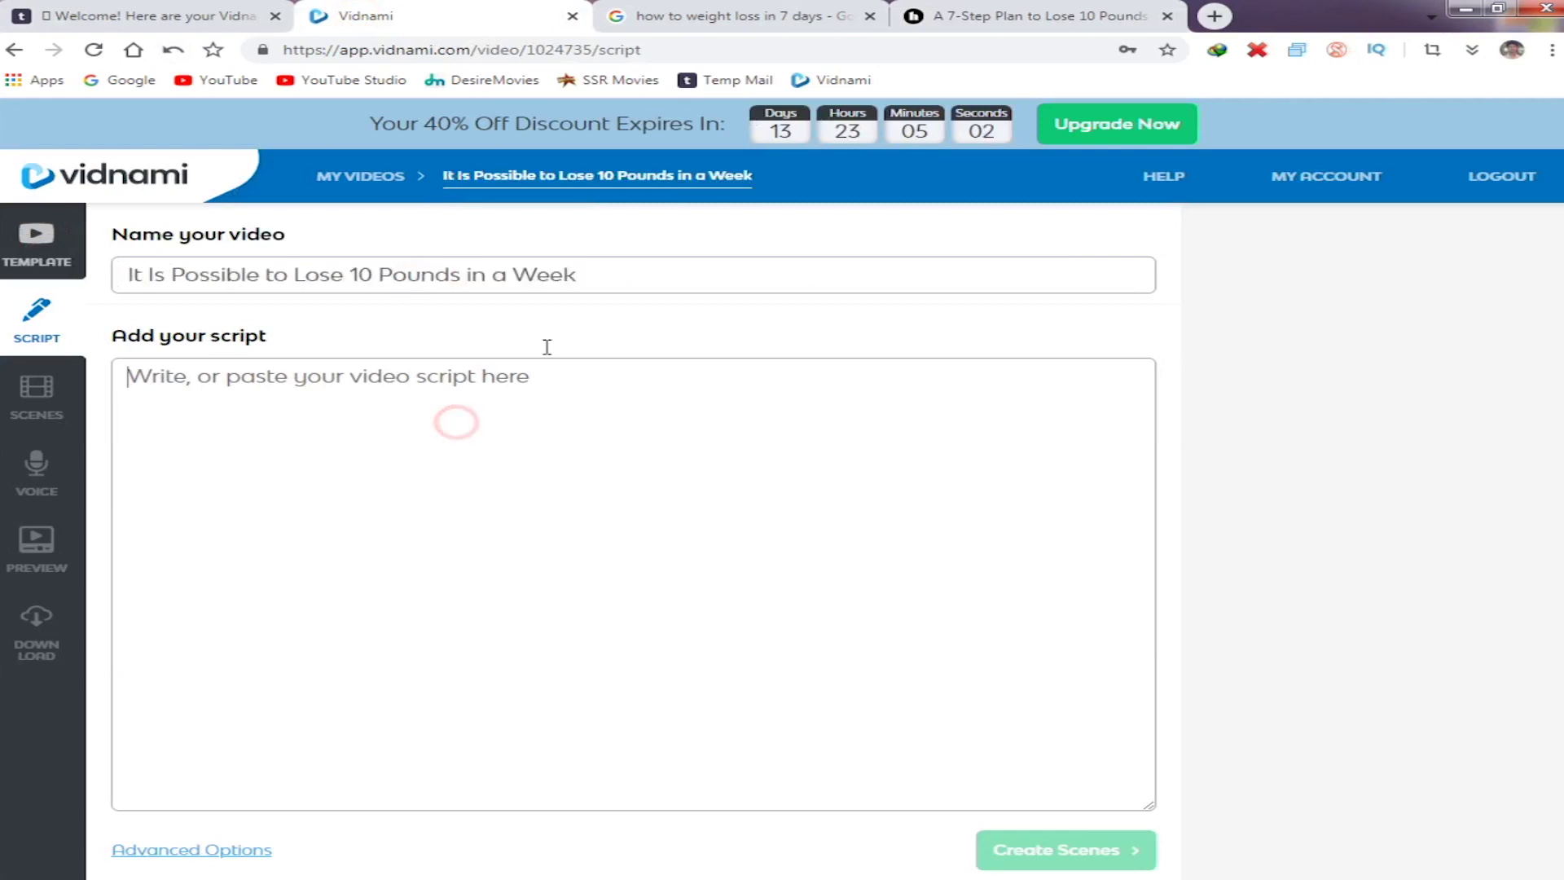
Copy the paragraphs under the copied heading in the Healthline article and paste them into Vidnami as the new video's script.
{"action": "left_click", "coordinate": [981, 15]}
{"action": "left_click_drag", "start_coordinate": [92, 231], "coordinate": [835, 770]}
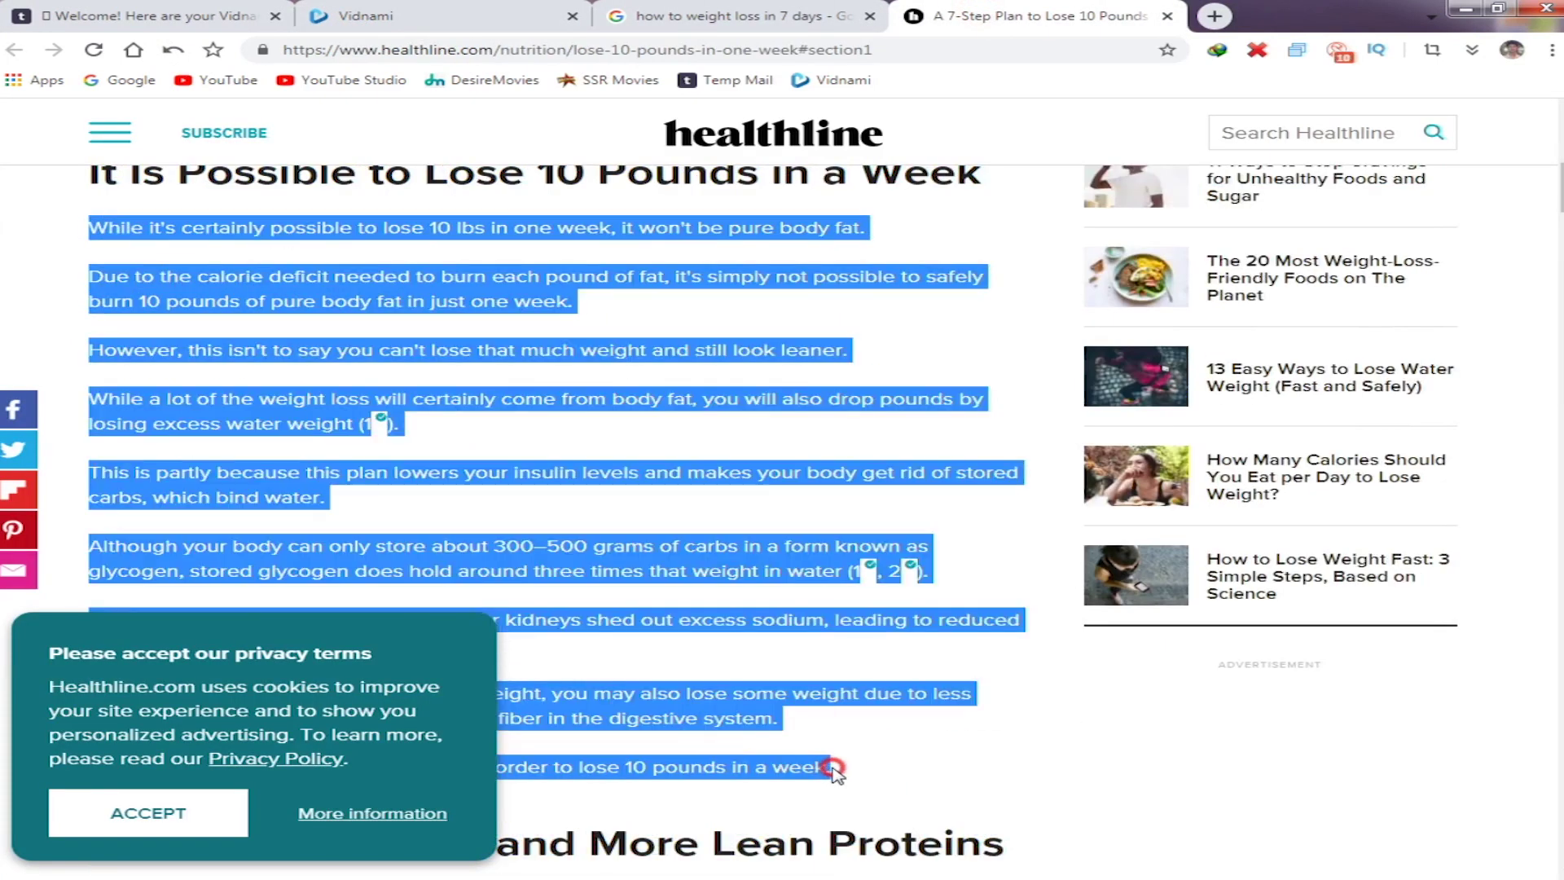
{"action": "left_click", "coordinate": [371, 17]}
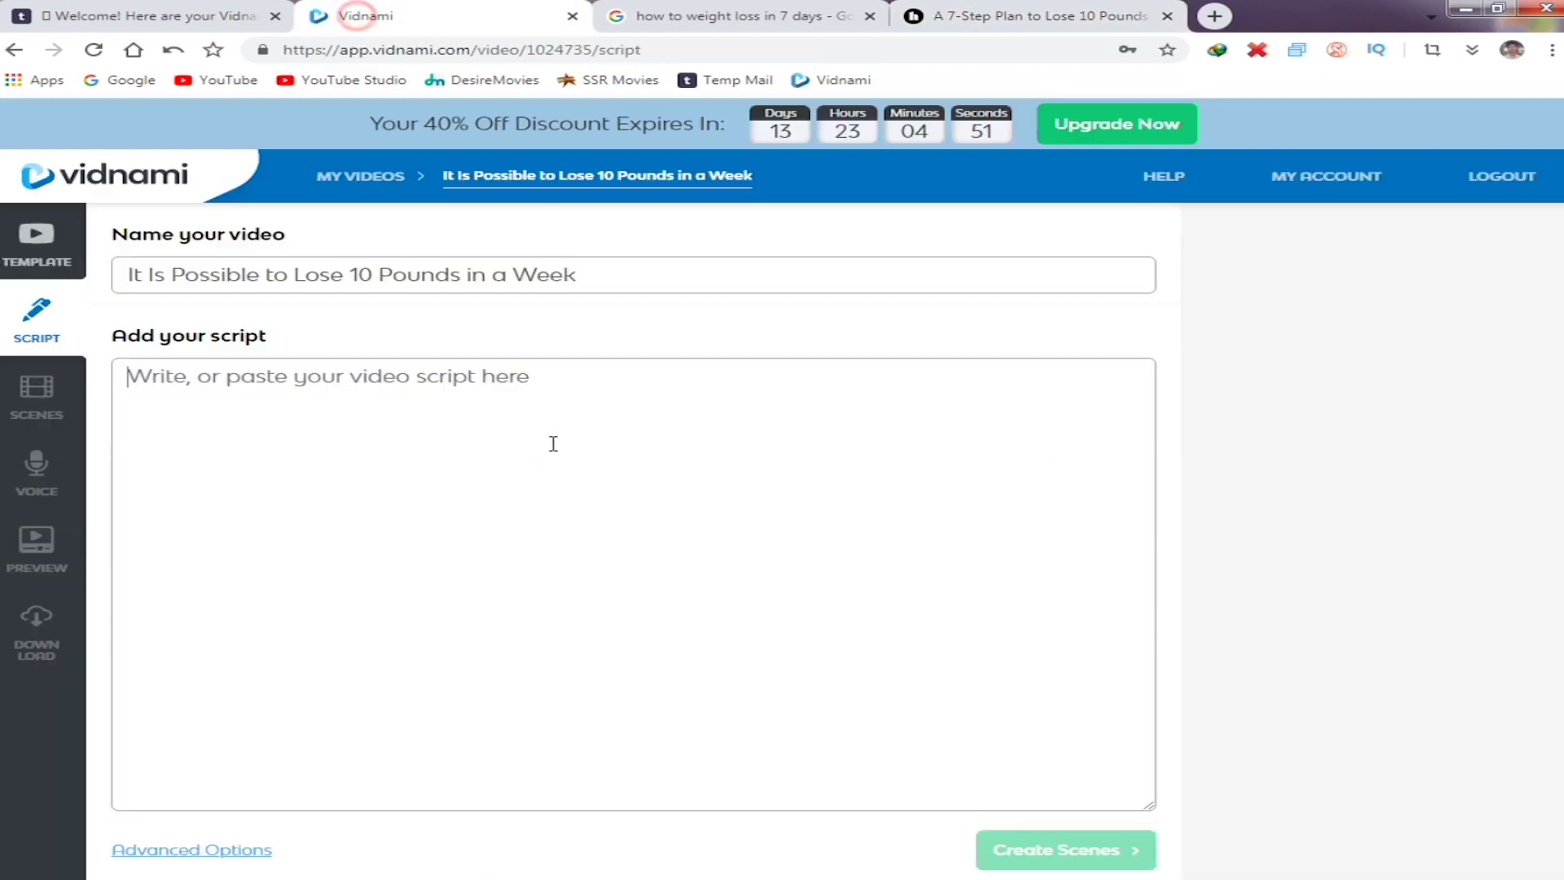
{"action": "left_click", "coordinate": [426, 498]}
{"action": "key", "text": "ctrl+v"}
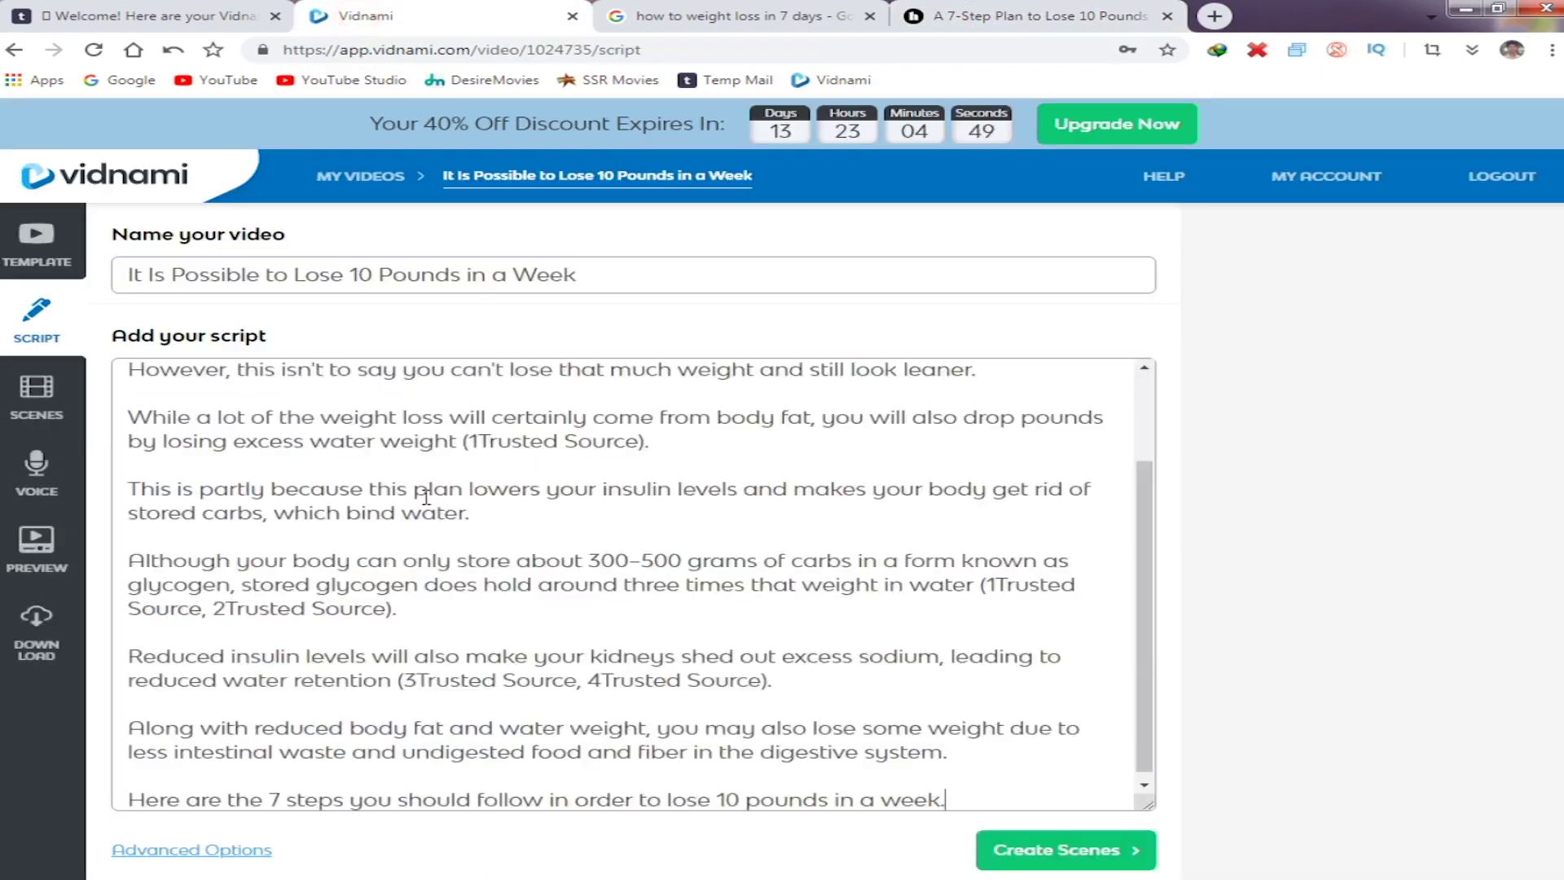
{"action": "scroll", "coordinate": [555, 515], "scroll_direction": "up", "scroll_amount": 2}
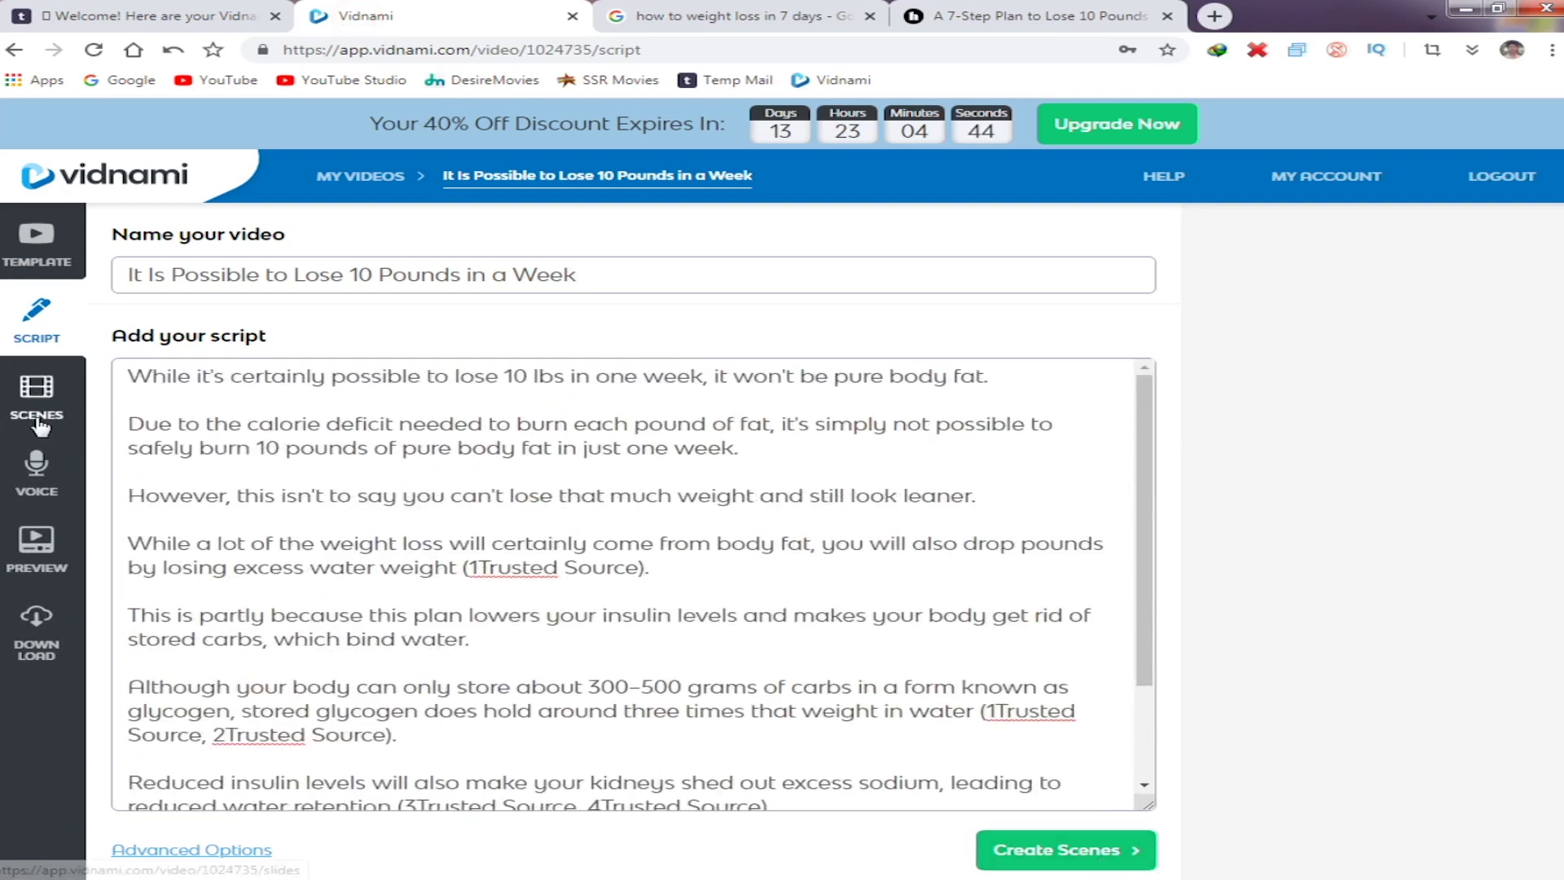
Generate the scenes from the script and show the uploaded images in the media library.
{"action": "left_click", "coordinate": [45, 406]}
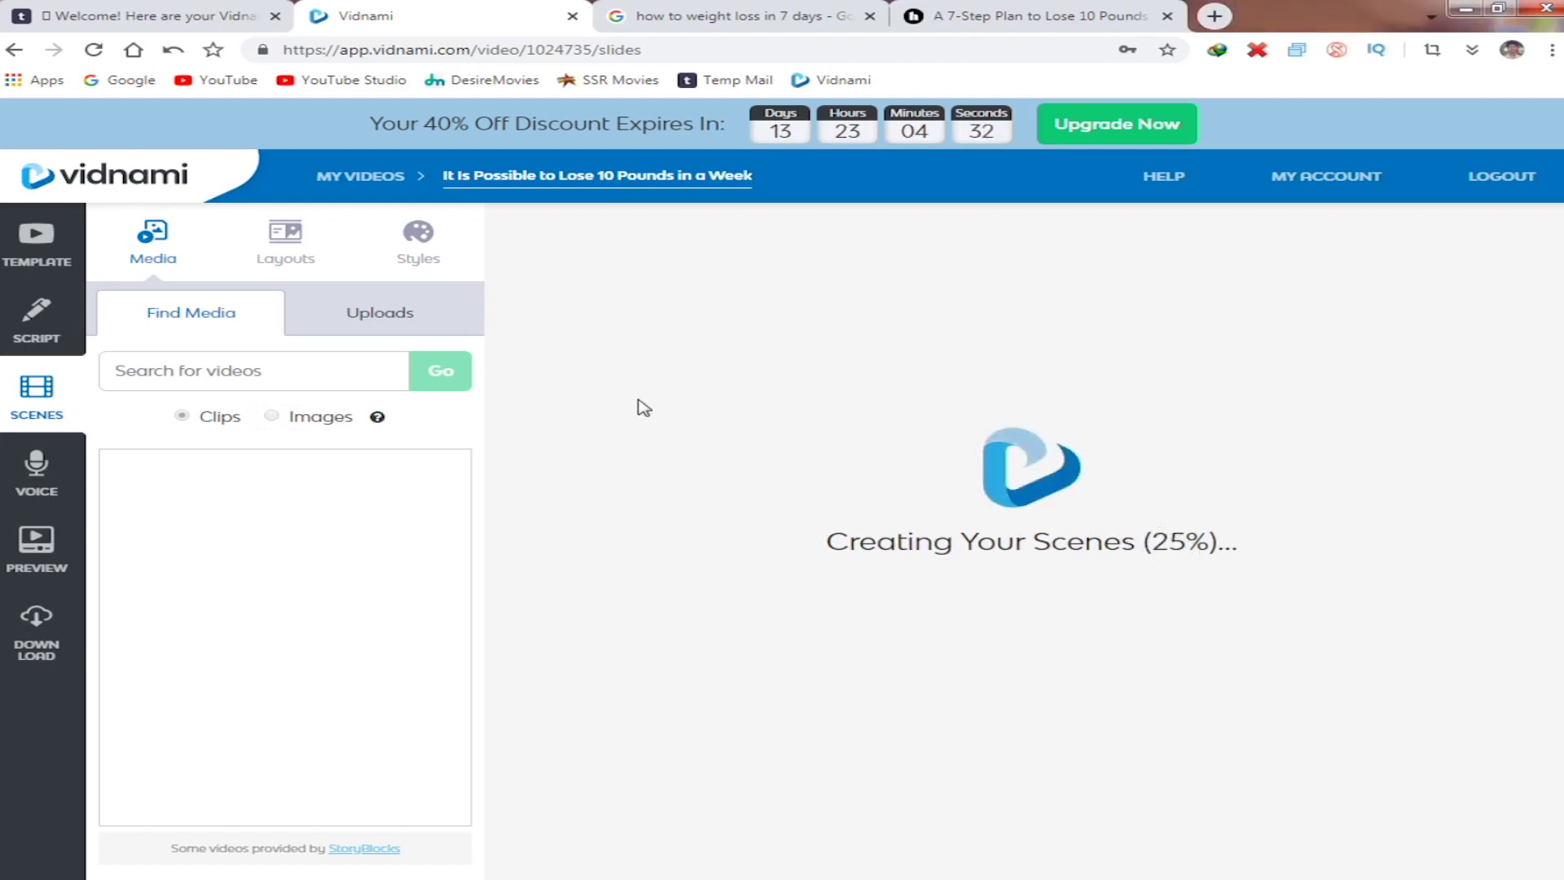
{"action": "left_click", "coordinate": [377, 322]}
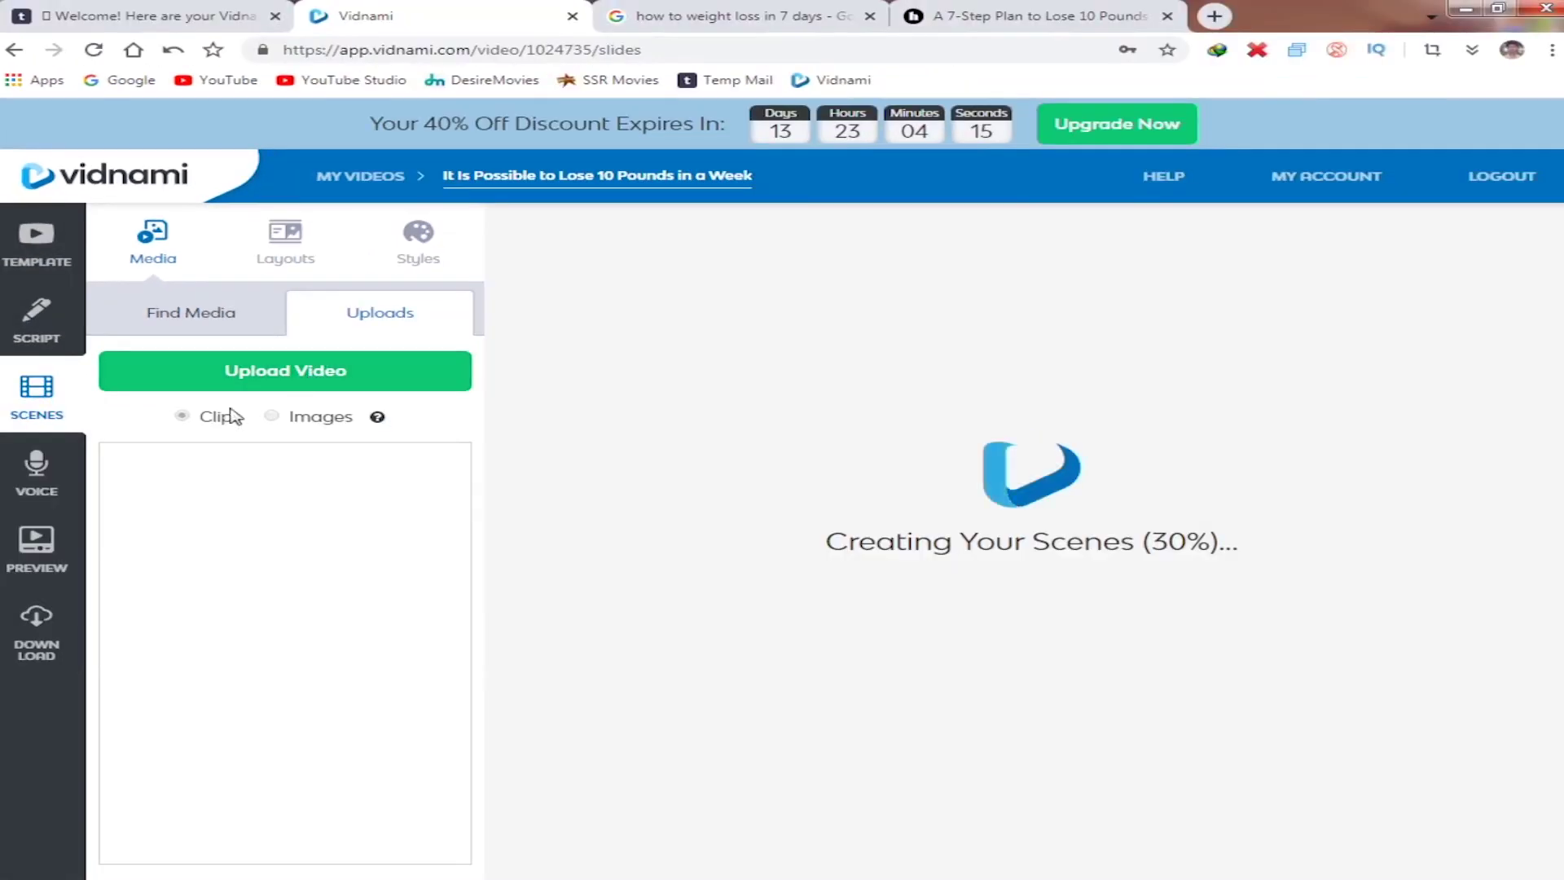
{"action": "left_click", "coordinate": [272, 417]}
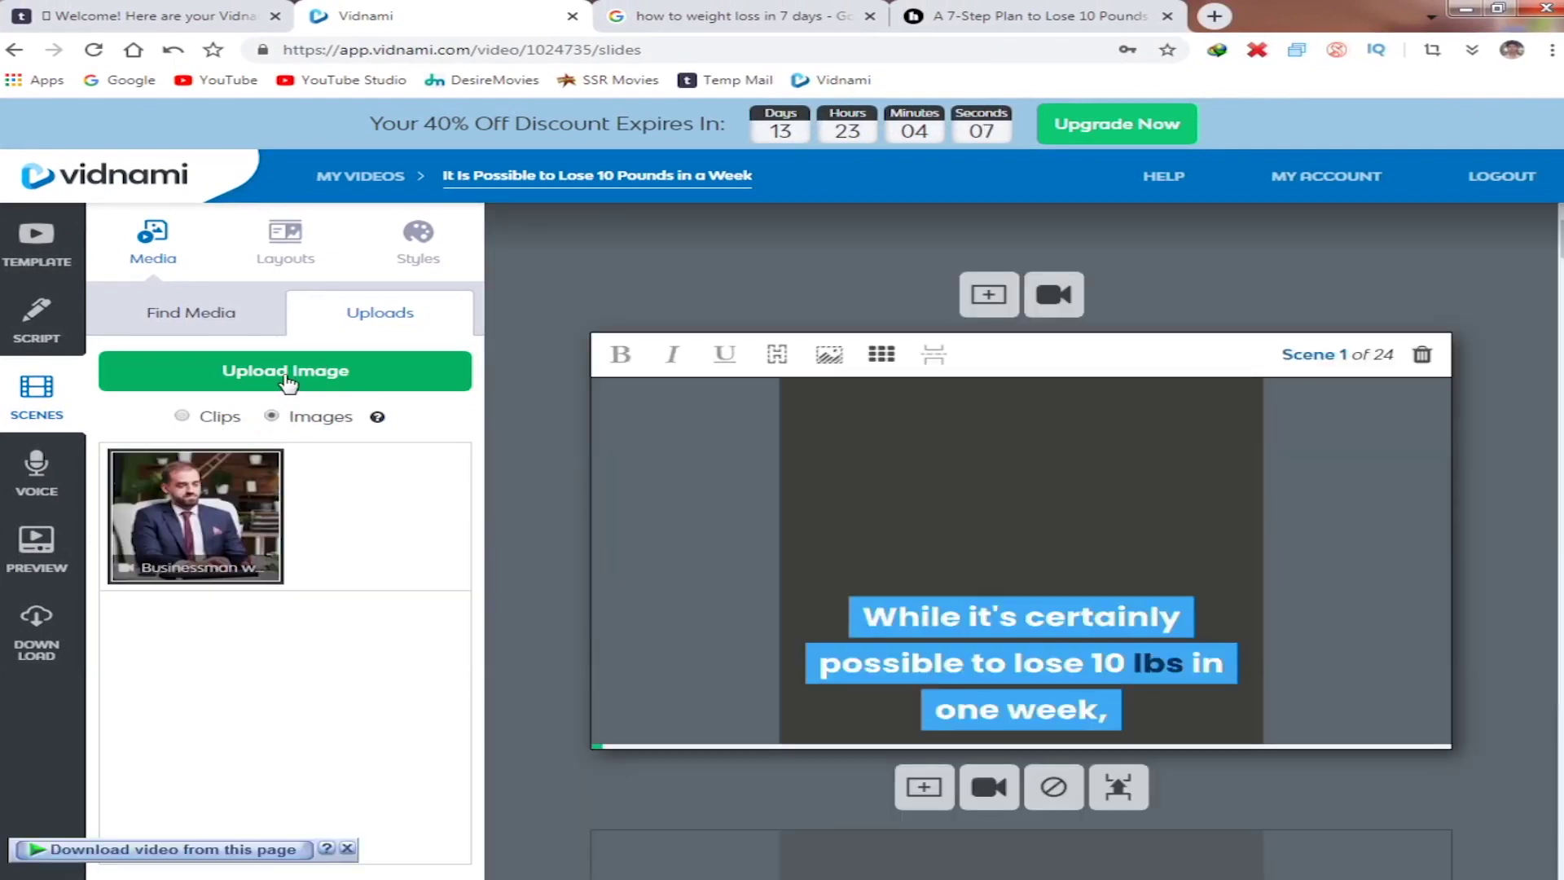
{"action": "left_click", "coordinate": [287, 376]}
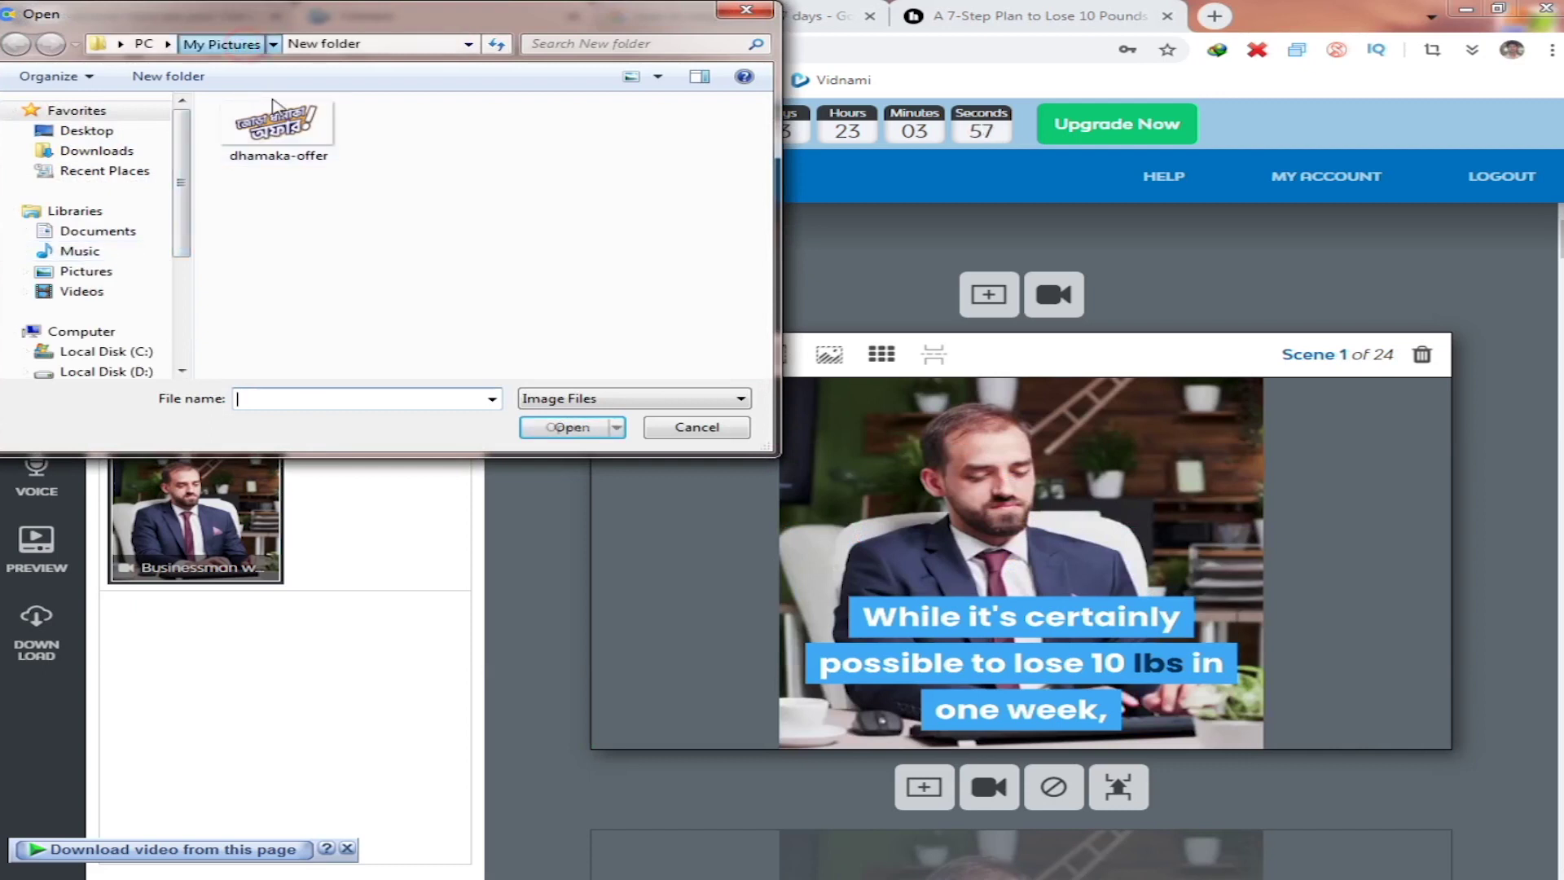
{"action": "left_click", "coordinate": [220, 43]}
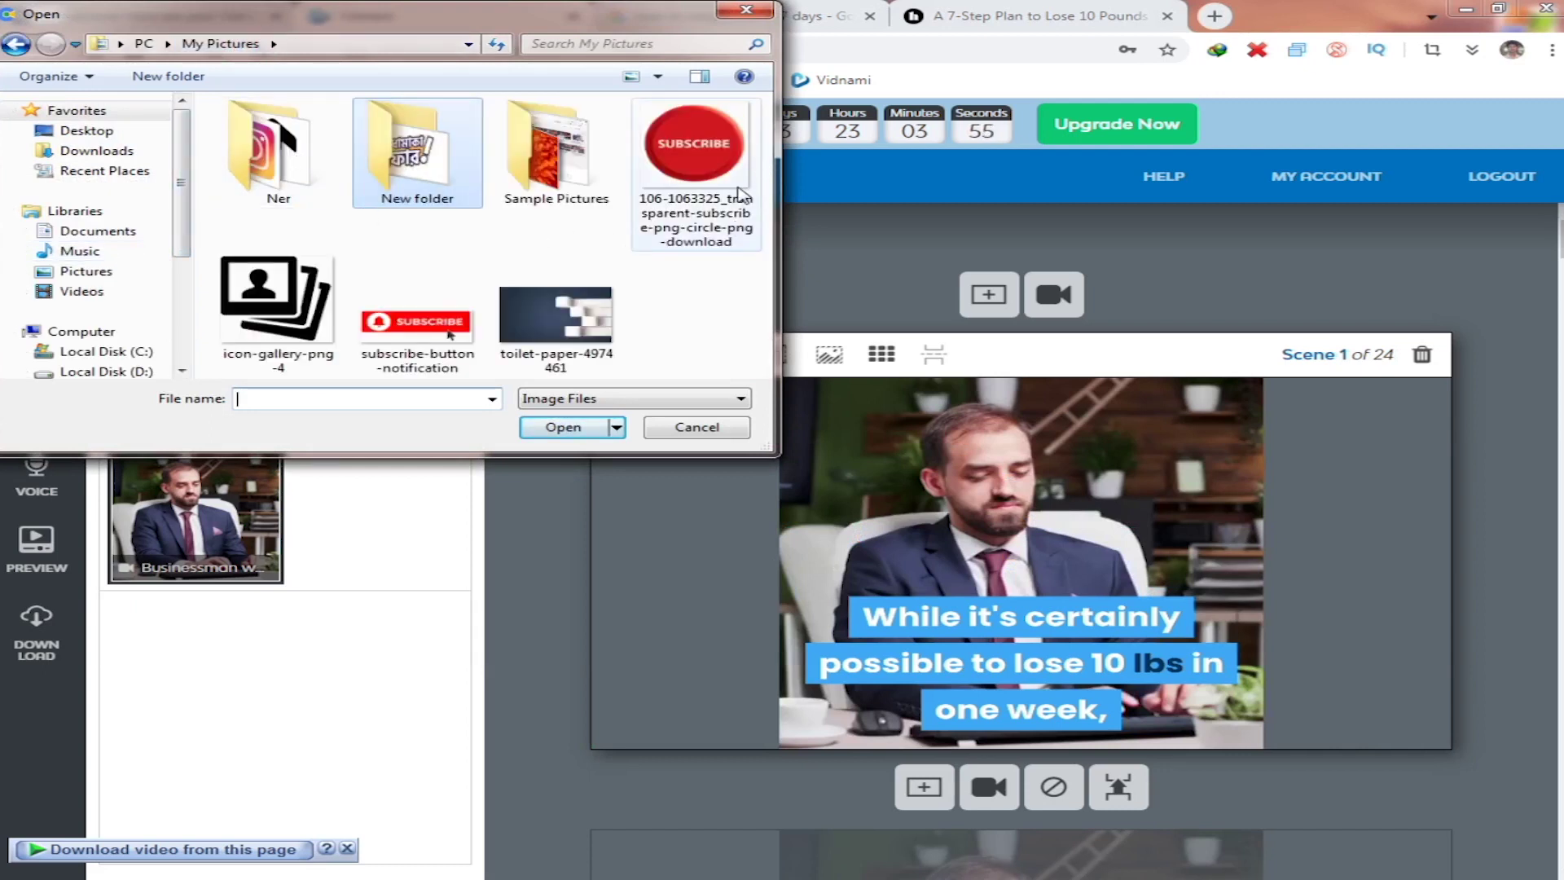
{"action": "double_click", "coordinate": [248, 167]}
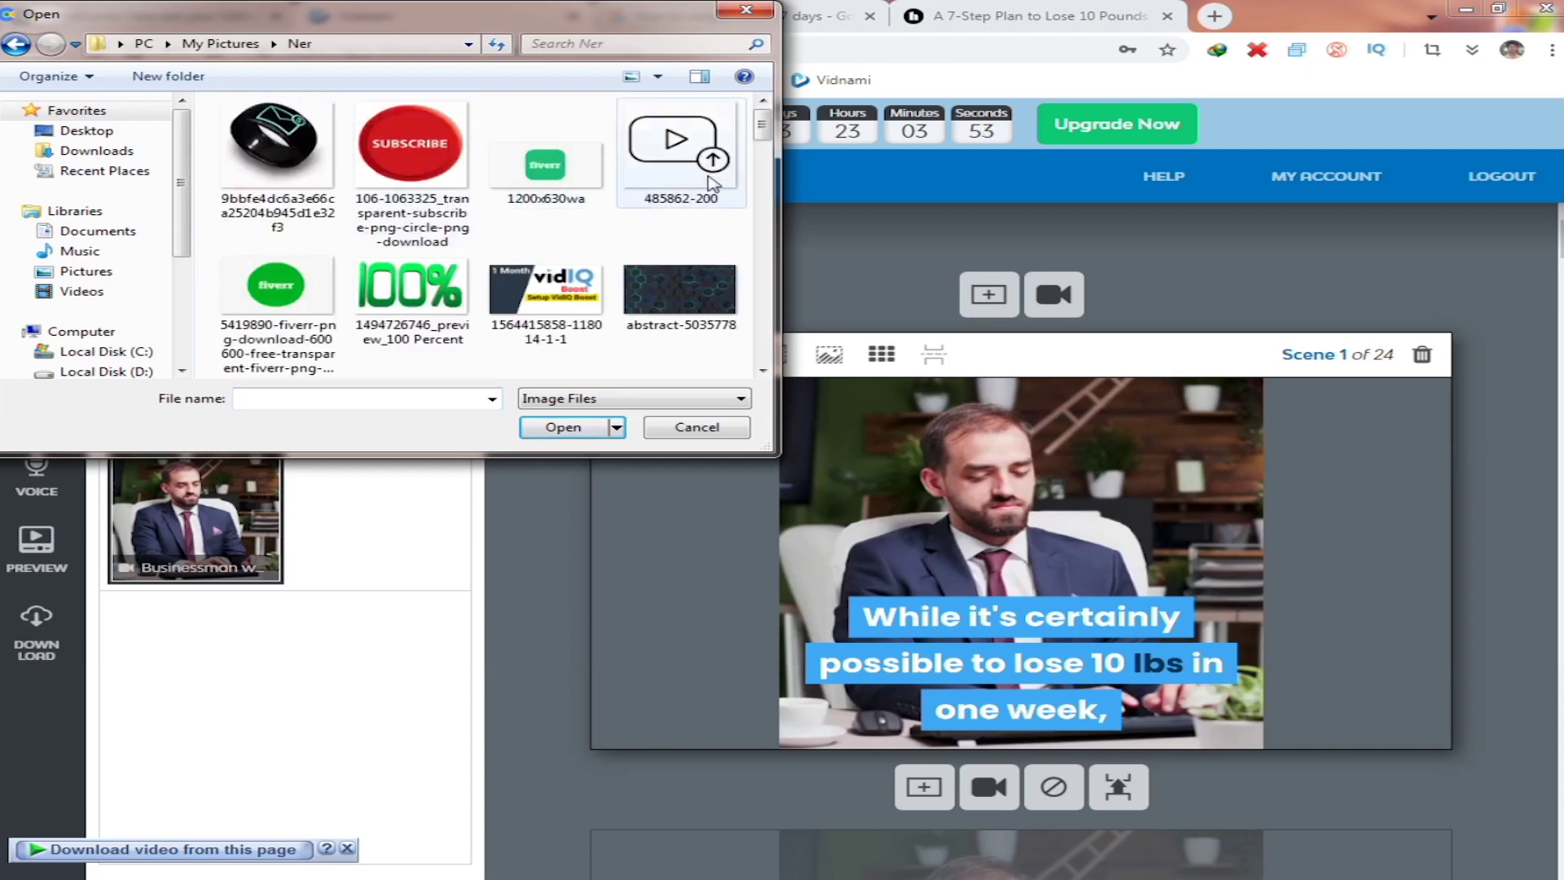
{"action": "left_click_drag", "start_coordinate": [766, 135], "coordinate": [770, 348]}
{"action": "left_click", "coordinate": [679, 431]}
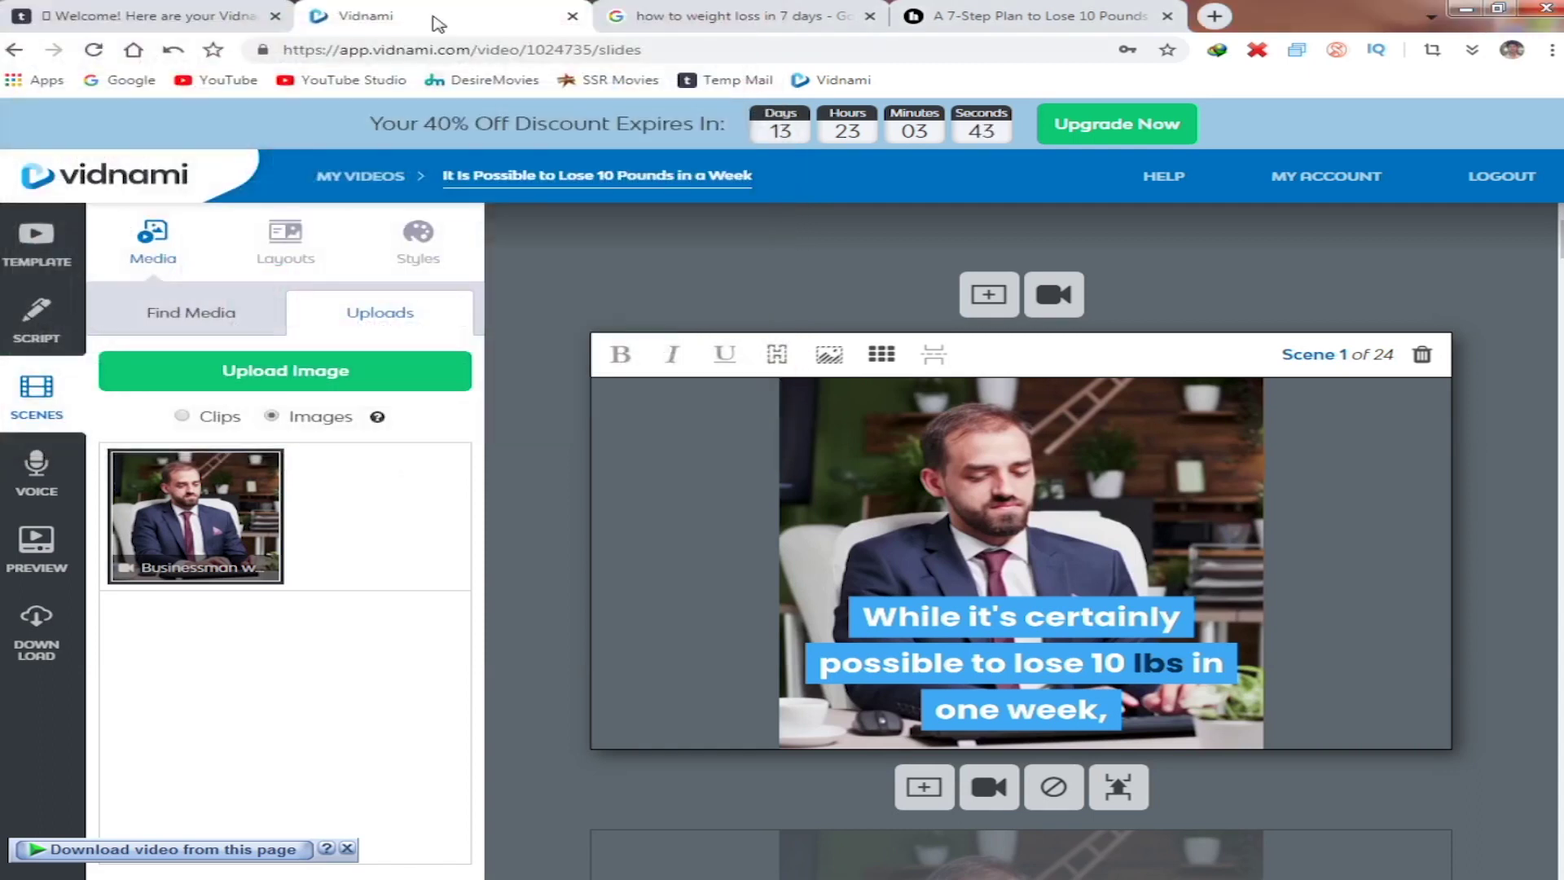
Search Google Images for "green background" in a new browser tab and limit the results to large images.
{"action": "left_click", "coordinate": [1214, 16]}
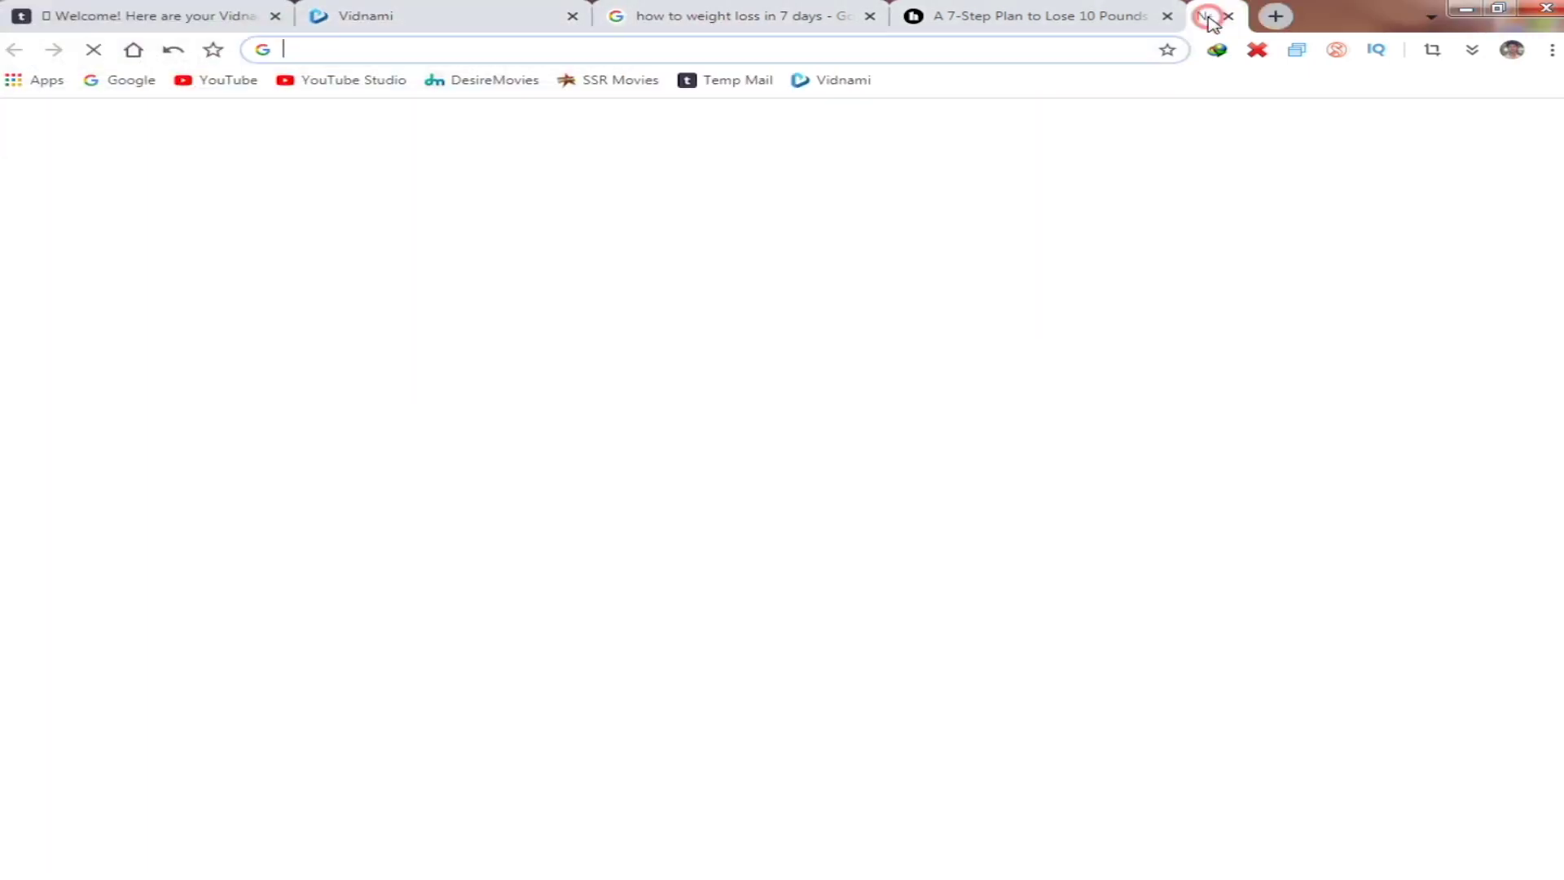
{"action": "type", "text": "green"}
{"action": "key", "text": "Down"}
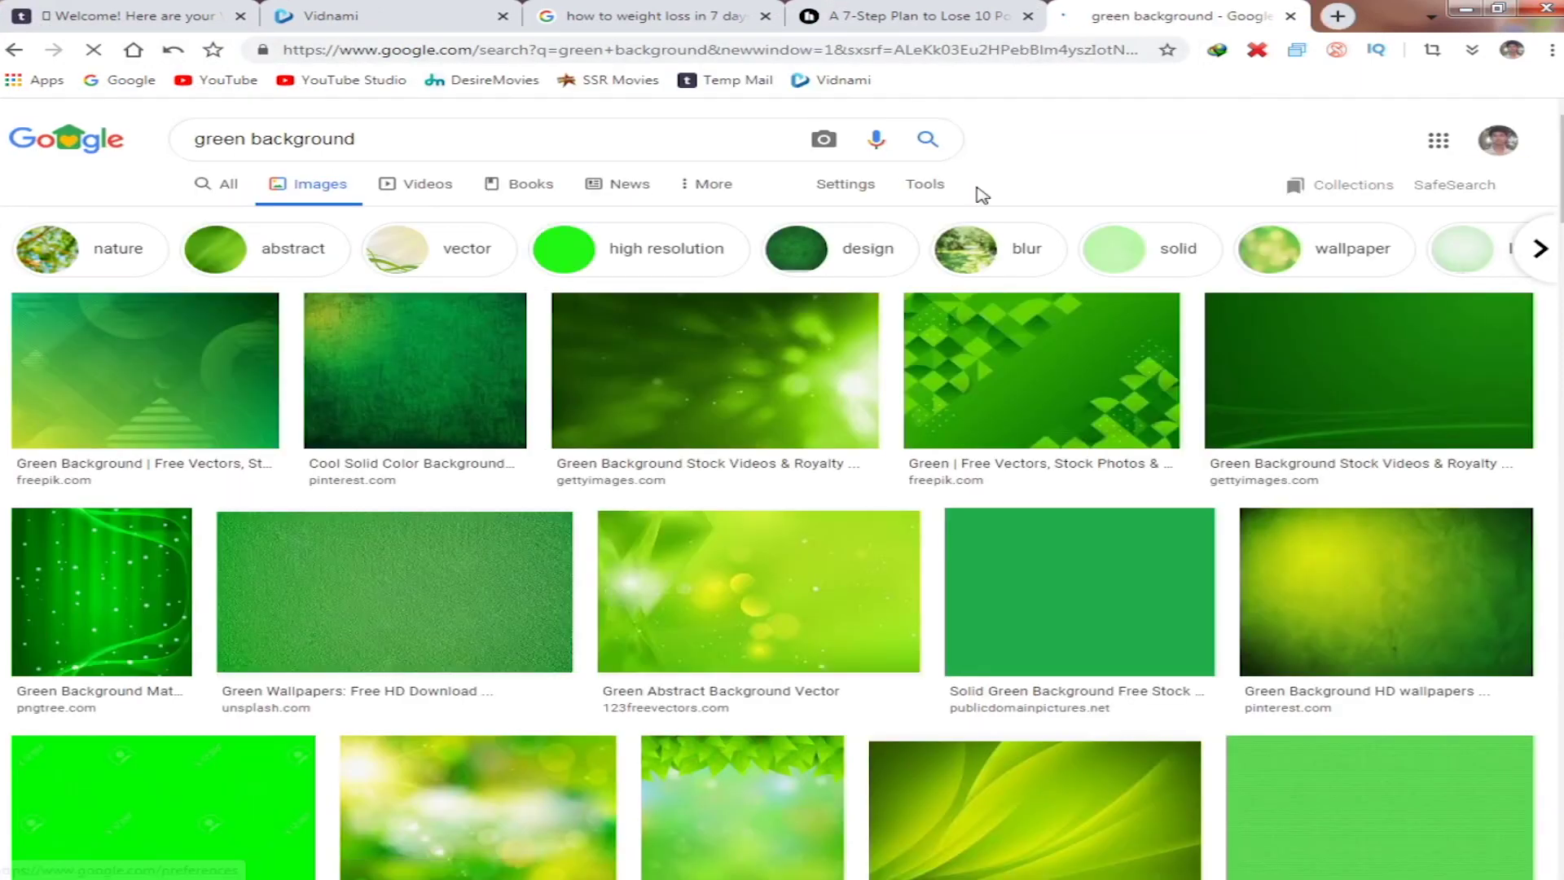
{"action": "left_click", "coordinate": [926, 186]}
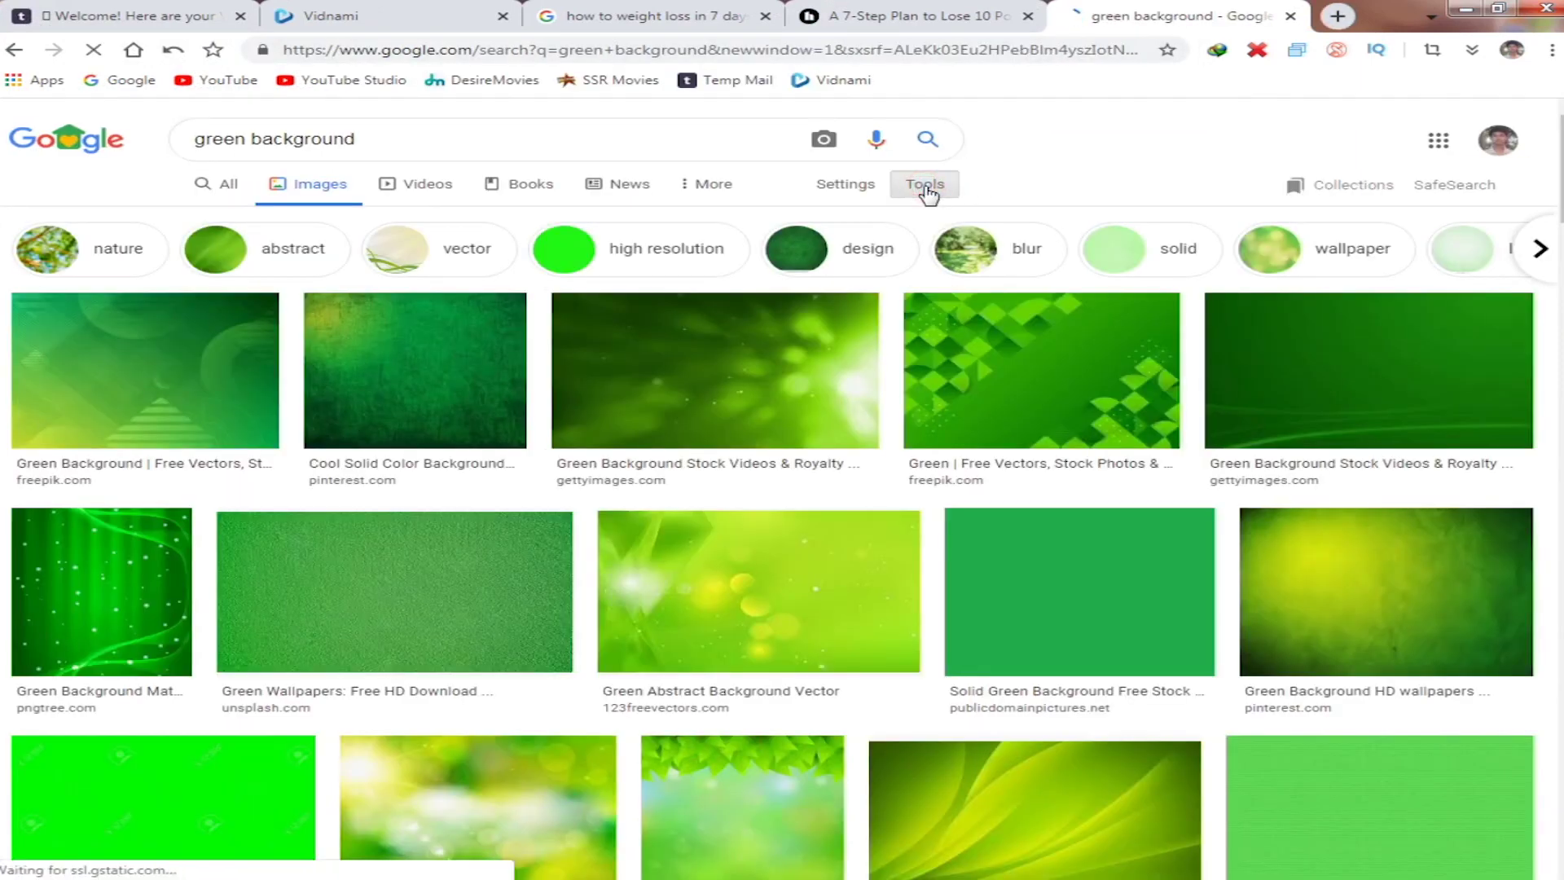
{"action": "left_click", "coordinate": [205, 219]}
{"action": "left_click", "coordinate": [212, 275]}
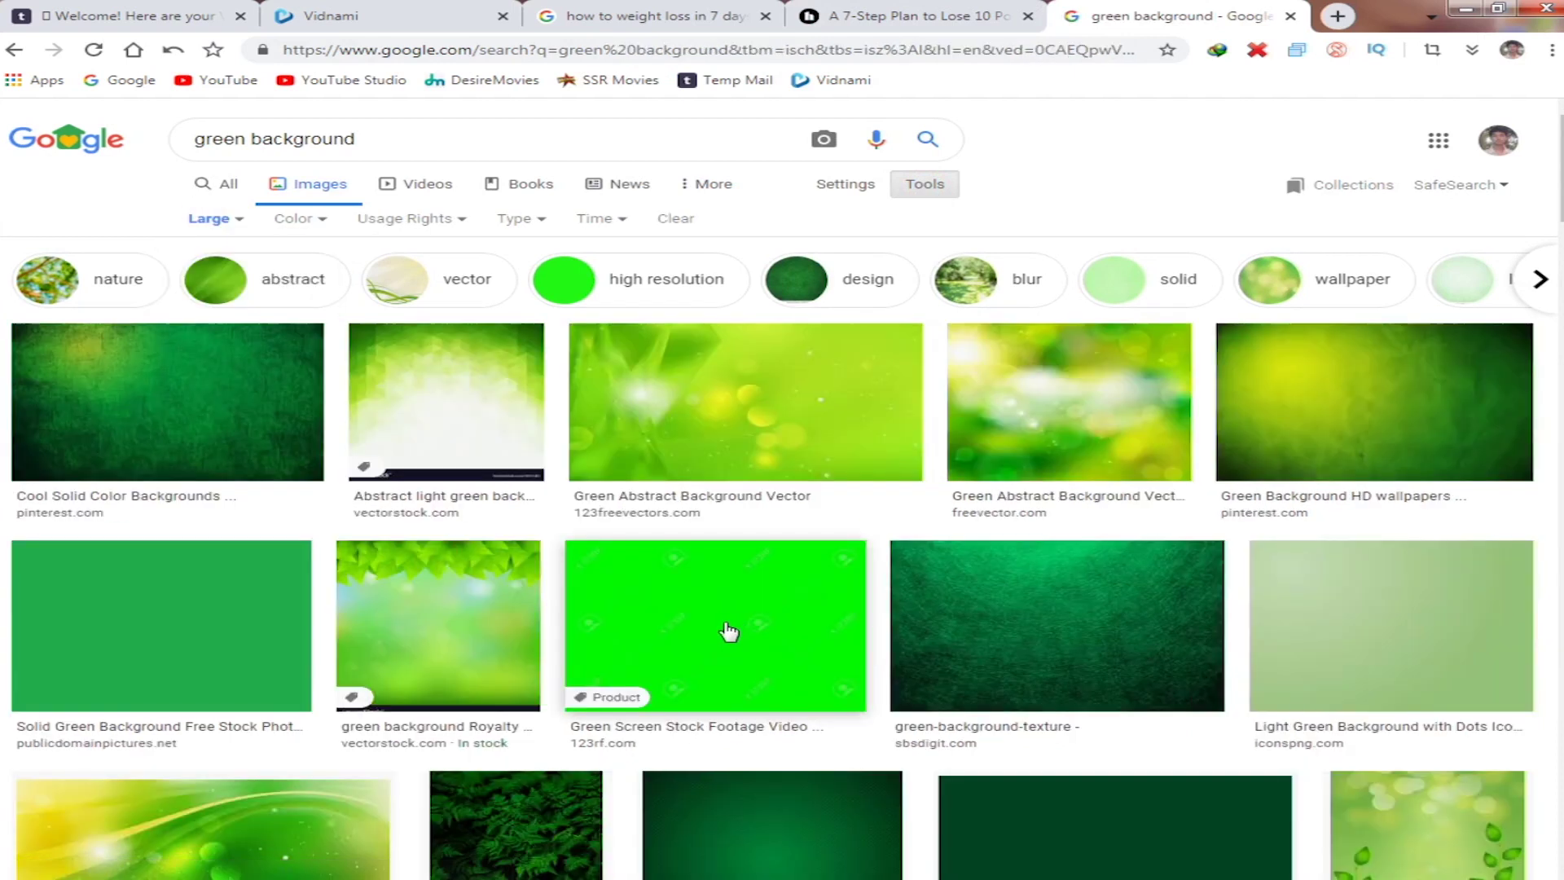
Preview the 123RF green screen image and the related Stars Shine Effect background from Shutterstock.
{"action": "left_click", "coordinate": [724, 632]}
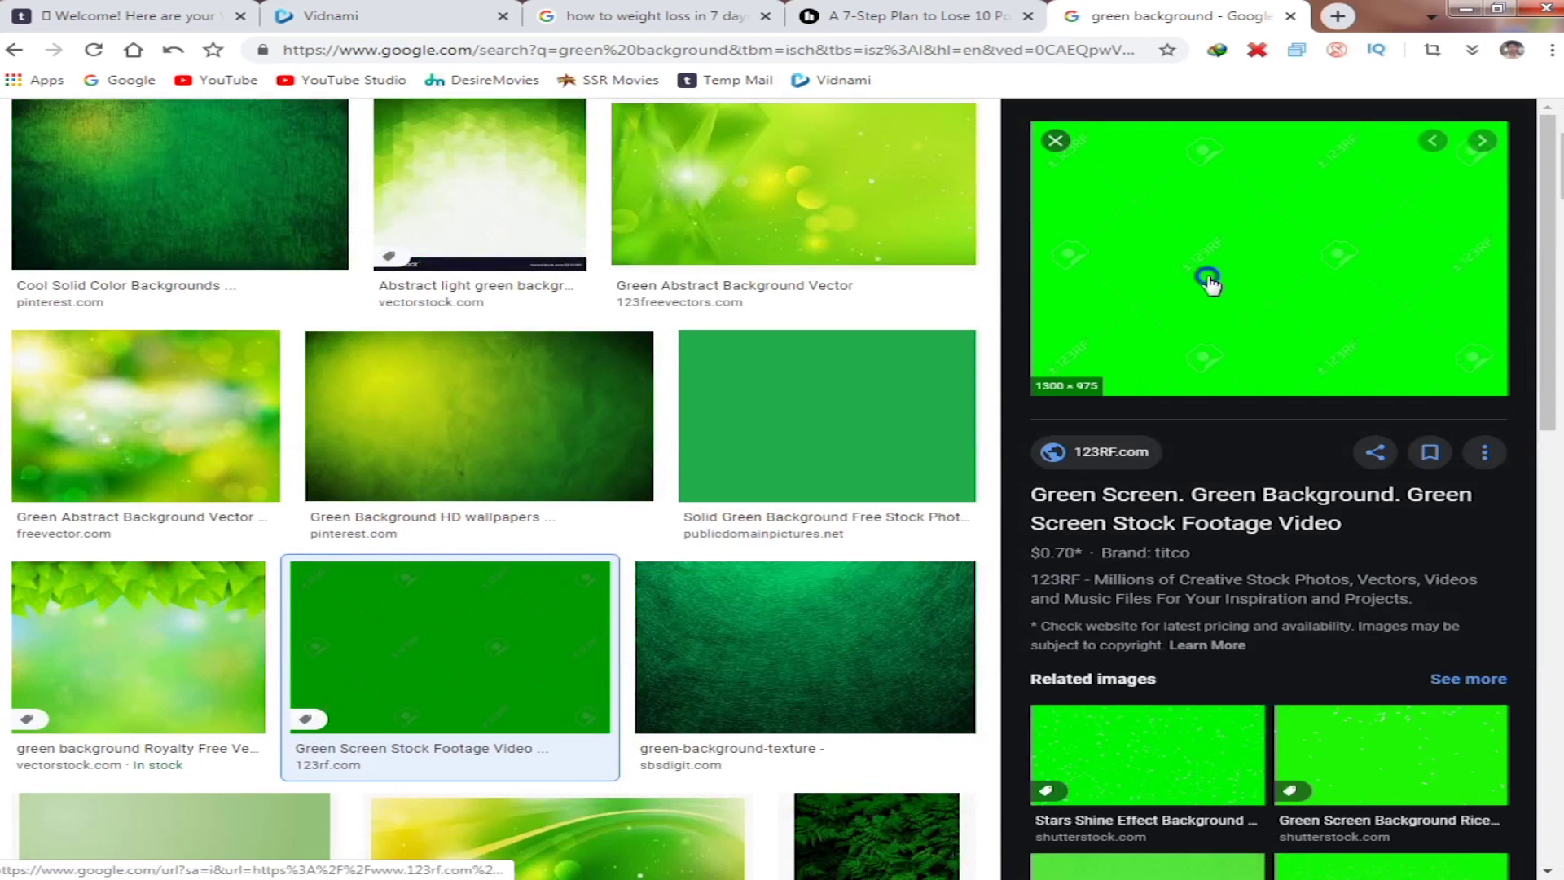
{"action": "right_click", "coordinate": [1209, 281]}
{"action": "left_click", "coordinate": [1230, 289]}
{"action": "left_click", "coordinate": [1147, 754]}
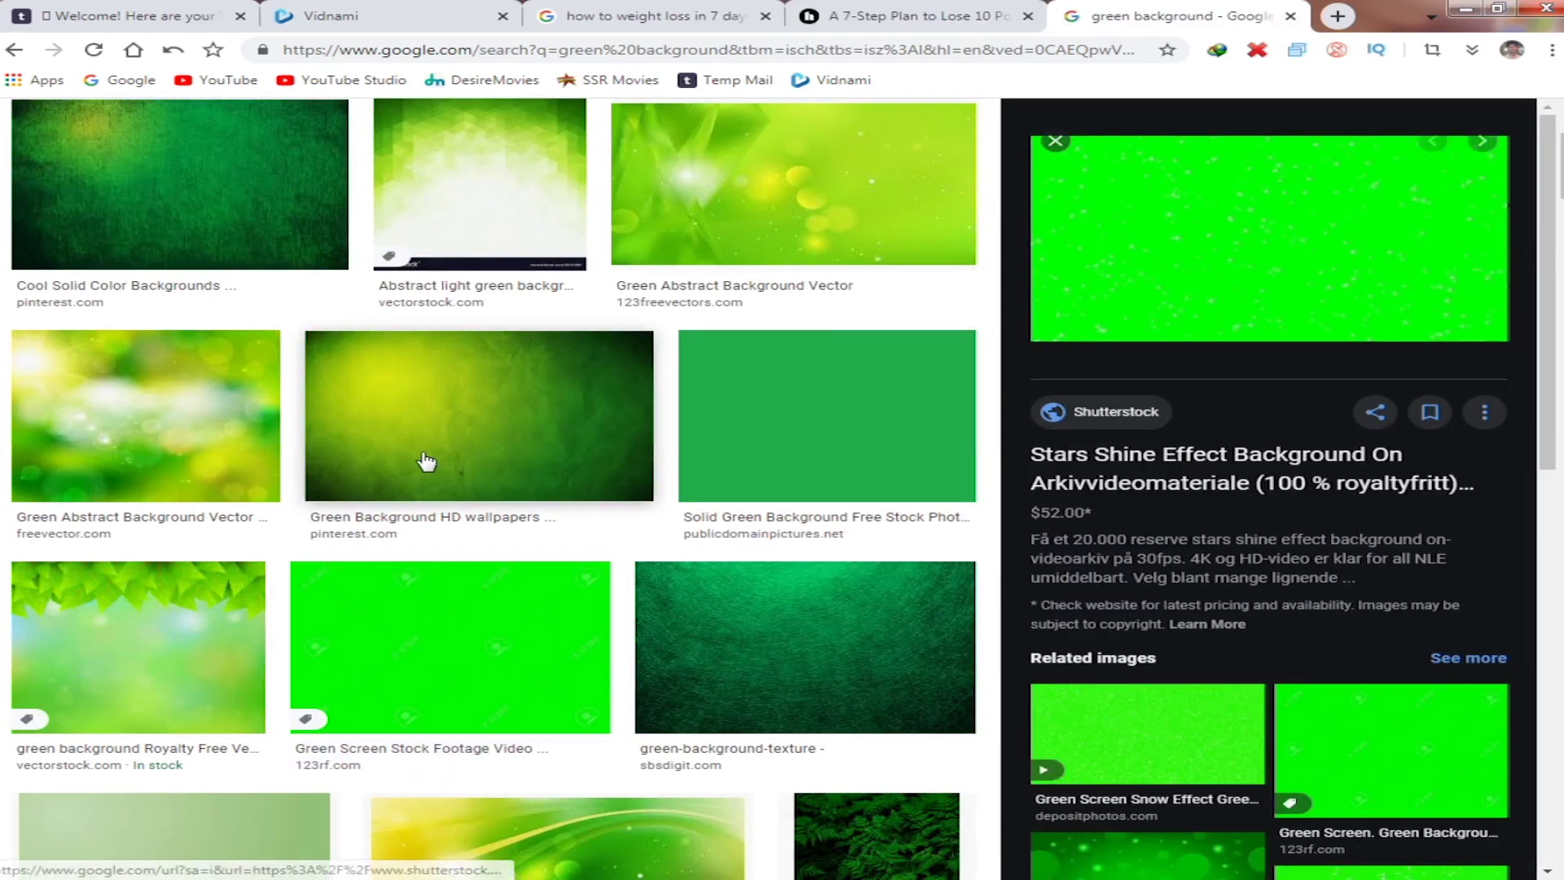
Open the Forest Green Background image from getwallpapers.com at full size and save it to the computer.
{"action": "scroll", "coordinate": [427, 461], "scroll_direction": "down", "scroll_amount": 7}
{"action": "left_click", "coordinate": [471, 566]}
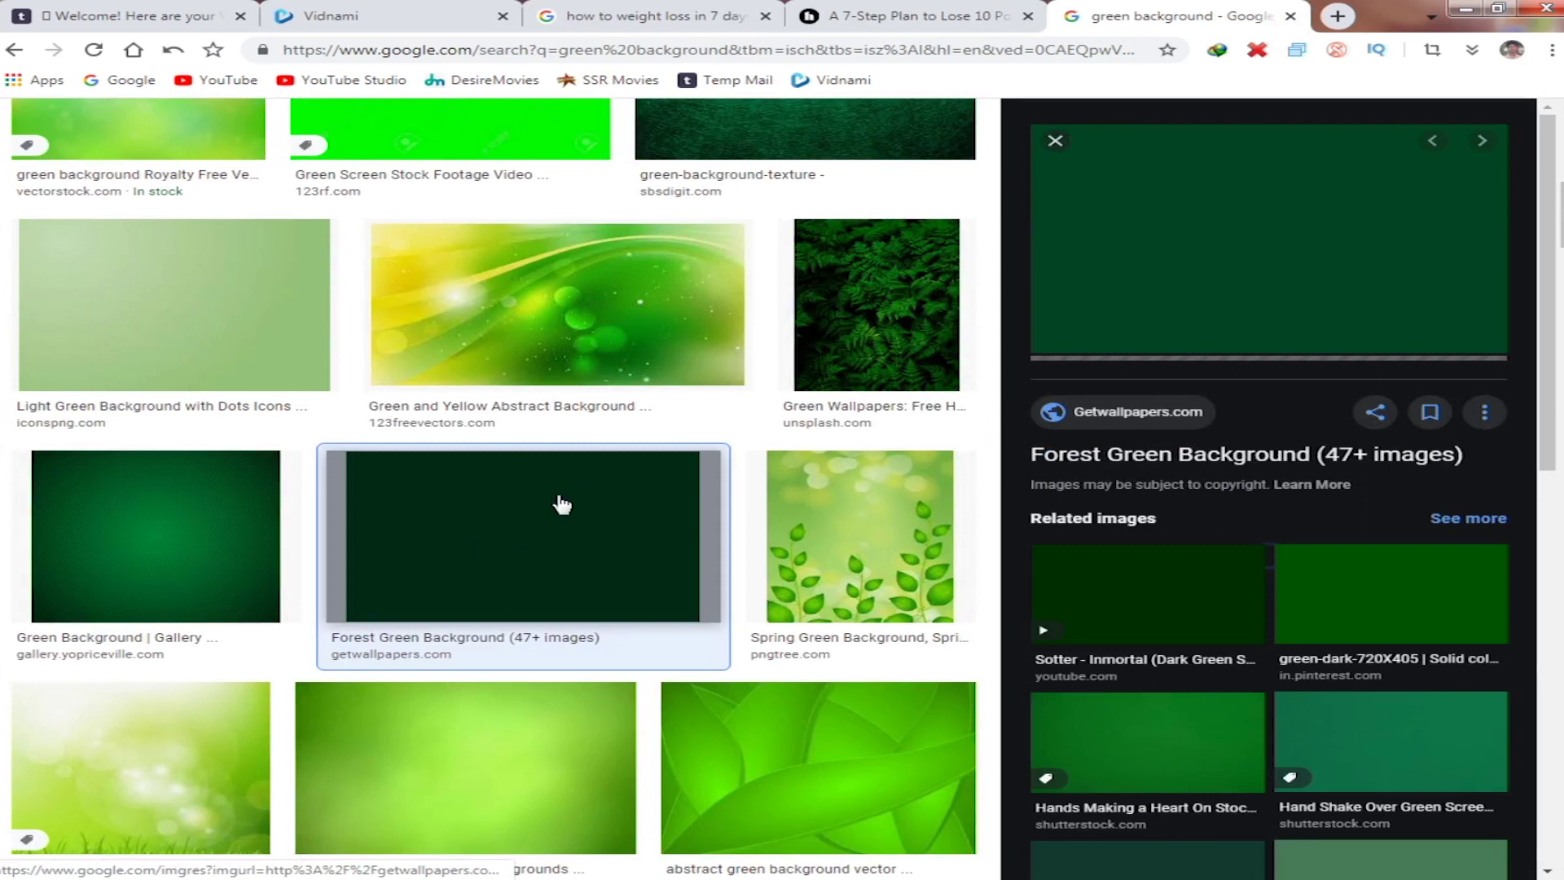
{"action": "right_click", "coordinate": [752, 486]}
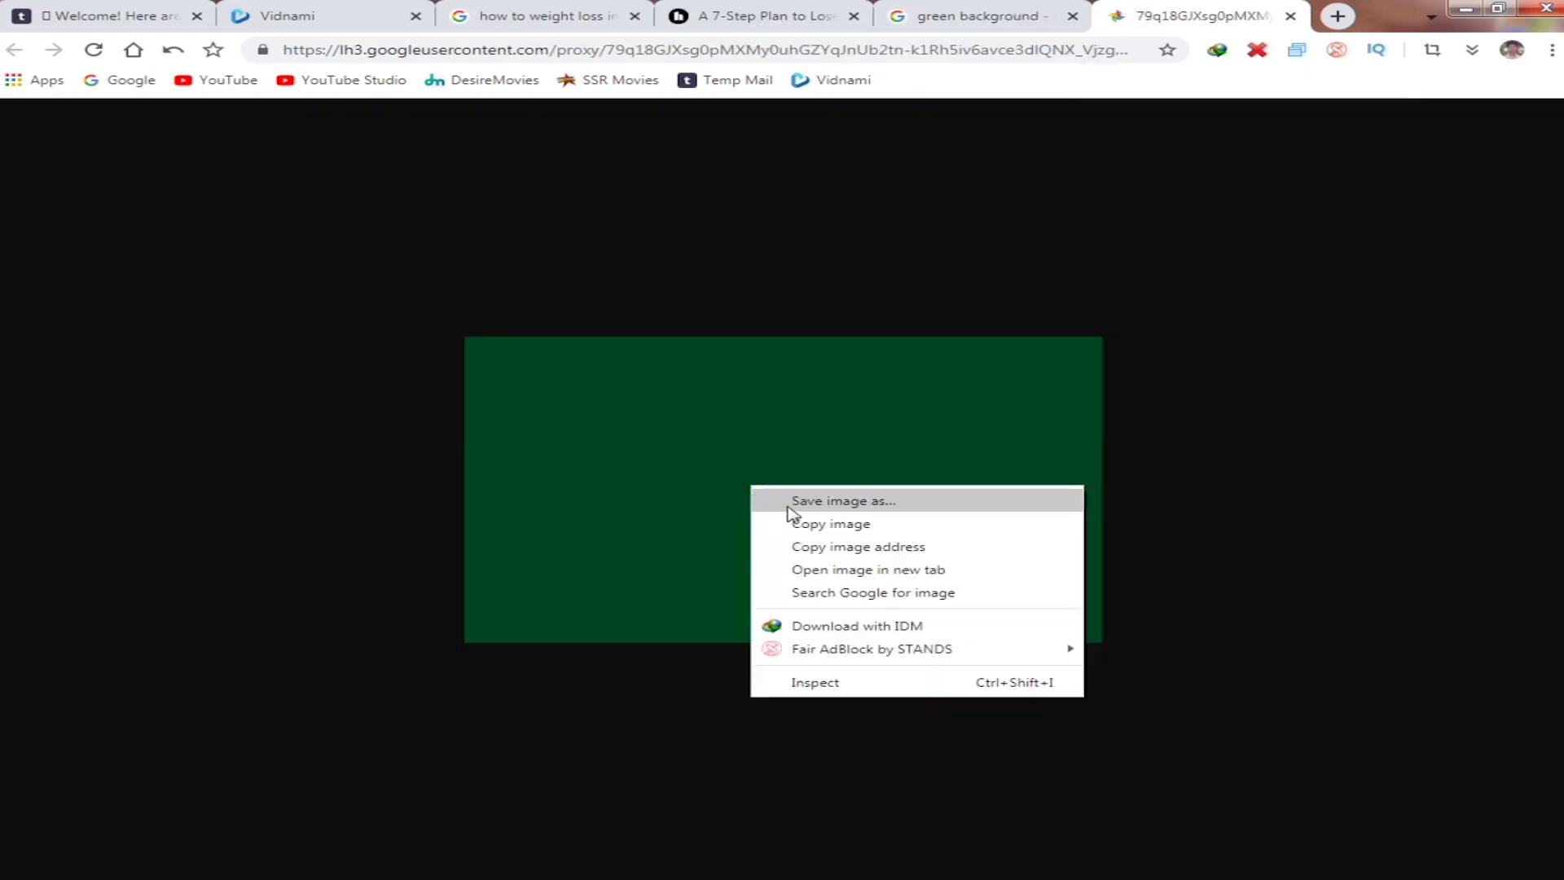
{"action": "left_click", "coordinate": [814, 501]}
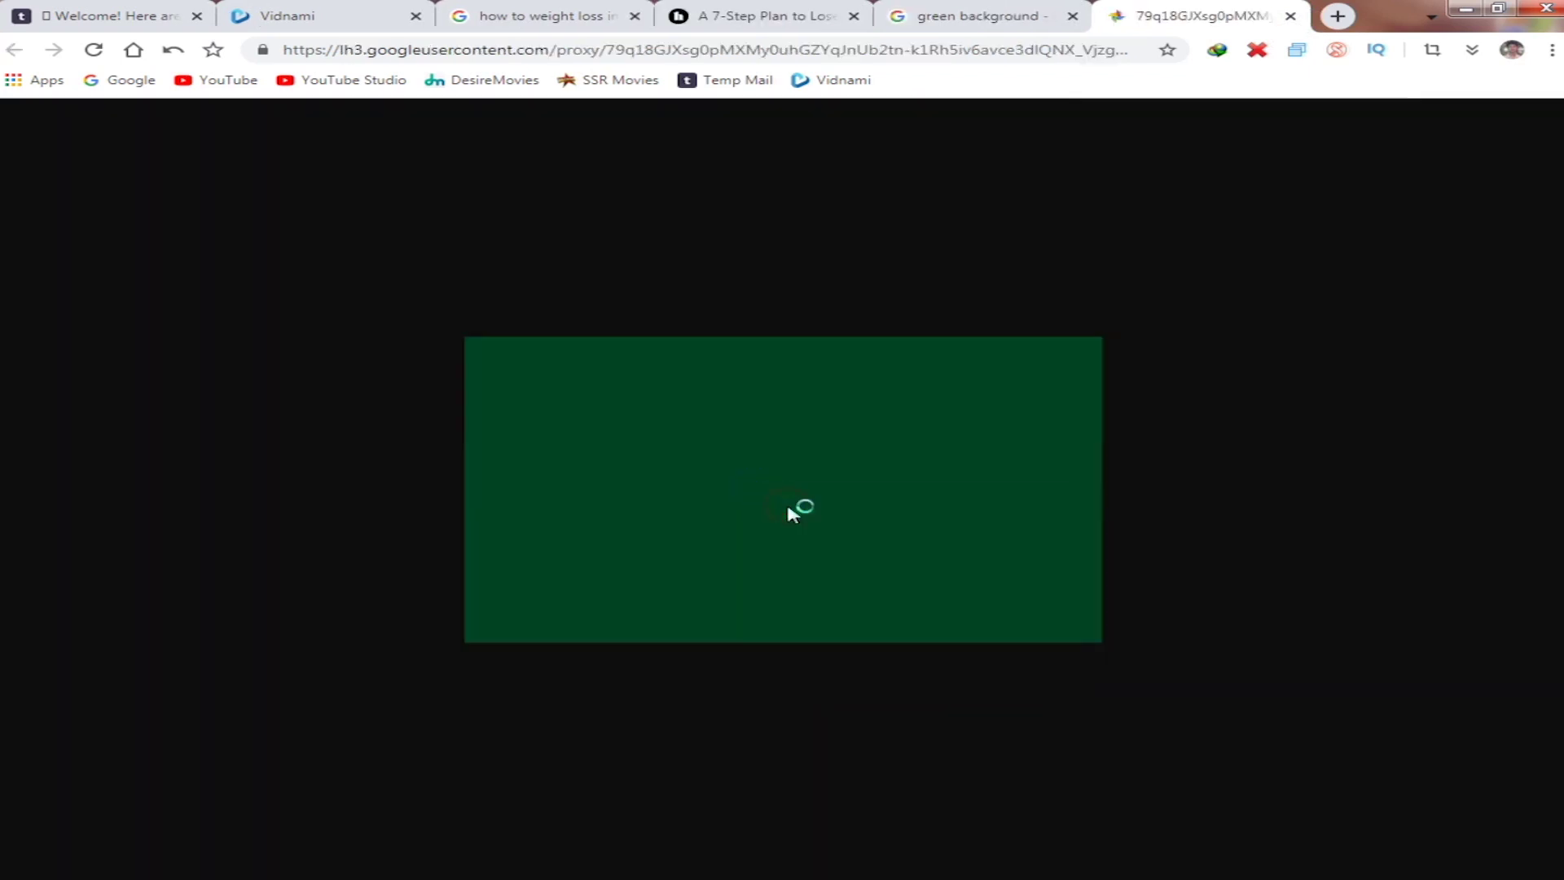
{"action": "left_click", "coordinate": [570, 432]}
Close the image search tabs, return to Vidnami and upload the saved green image "unnamed" to the media library.
{"action": "left_click", "coordinate": [1290, 15]}
{"action": "key", "text": "ctrl+w"}
{"action": "left_click", "coordinate": [408, 18]}
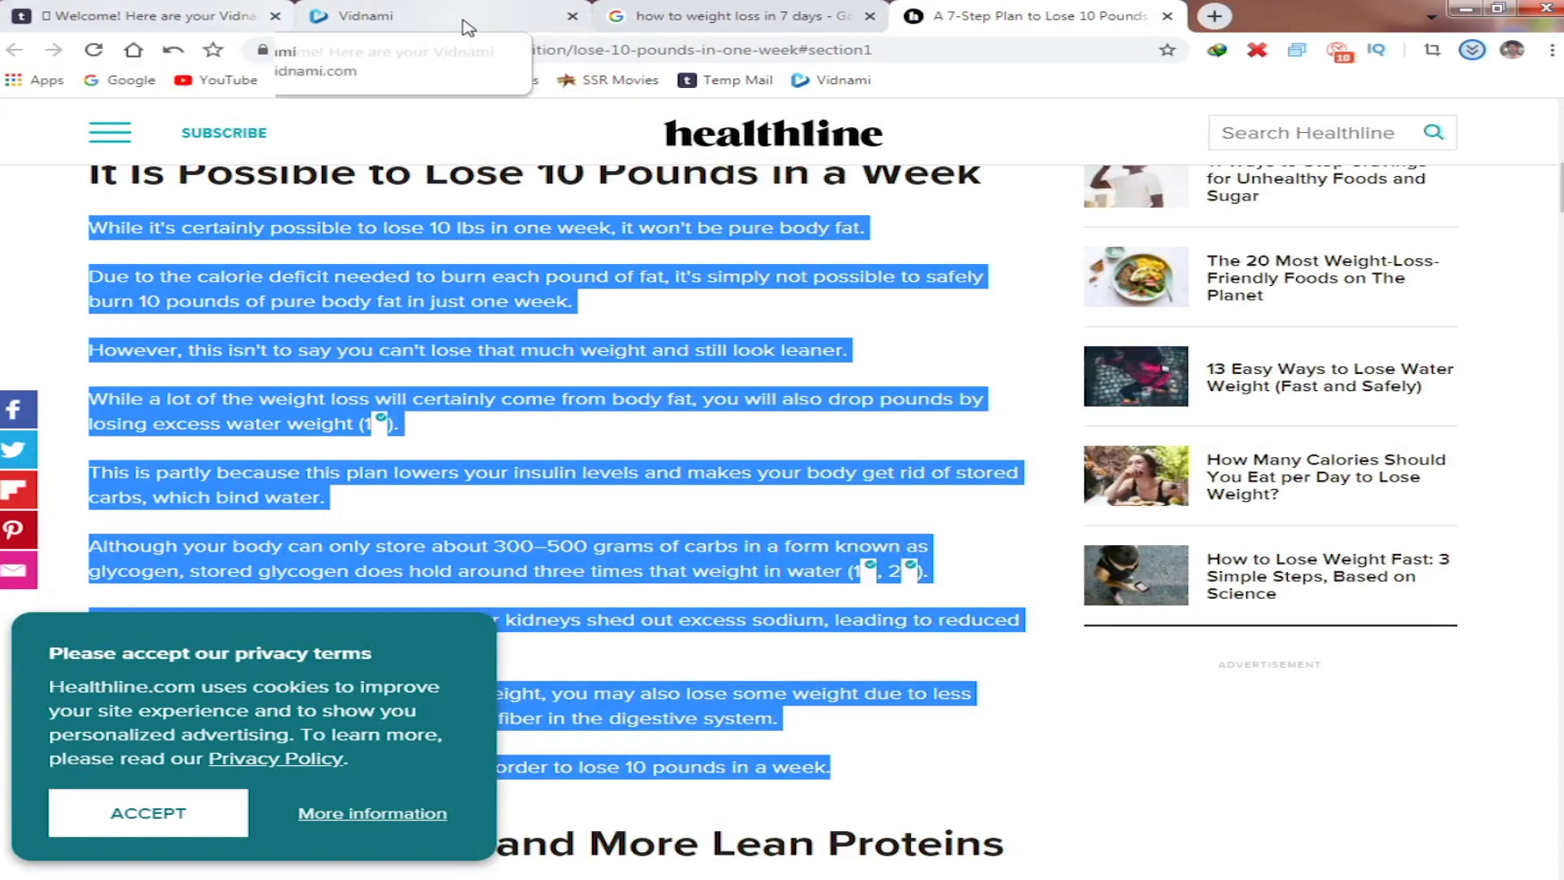
{"action": "left_click", "coordinate": [386, 373]}
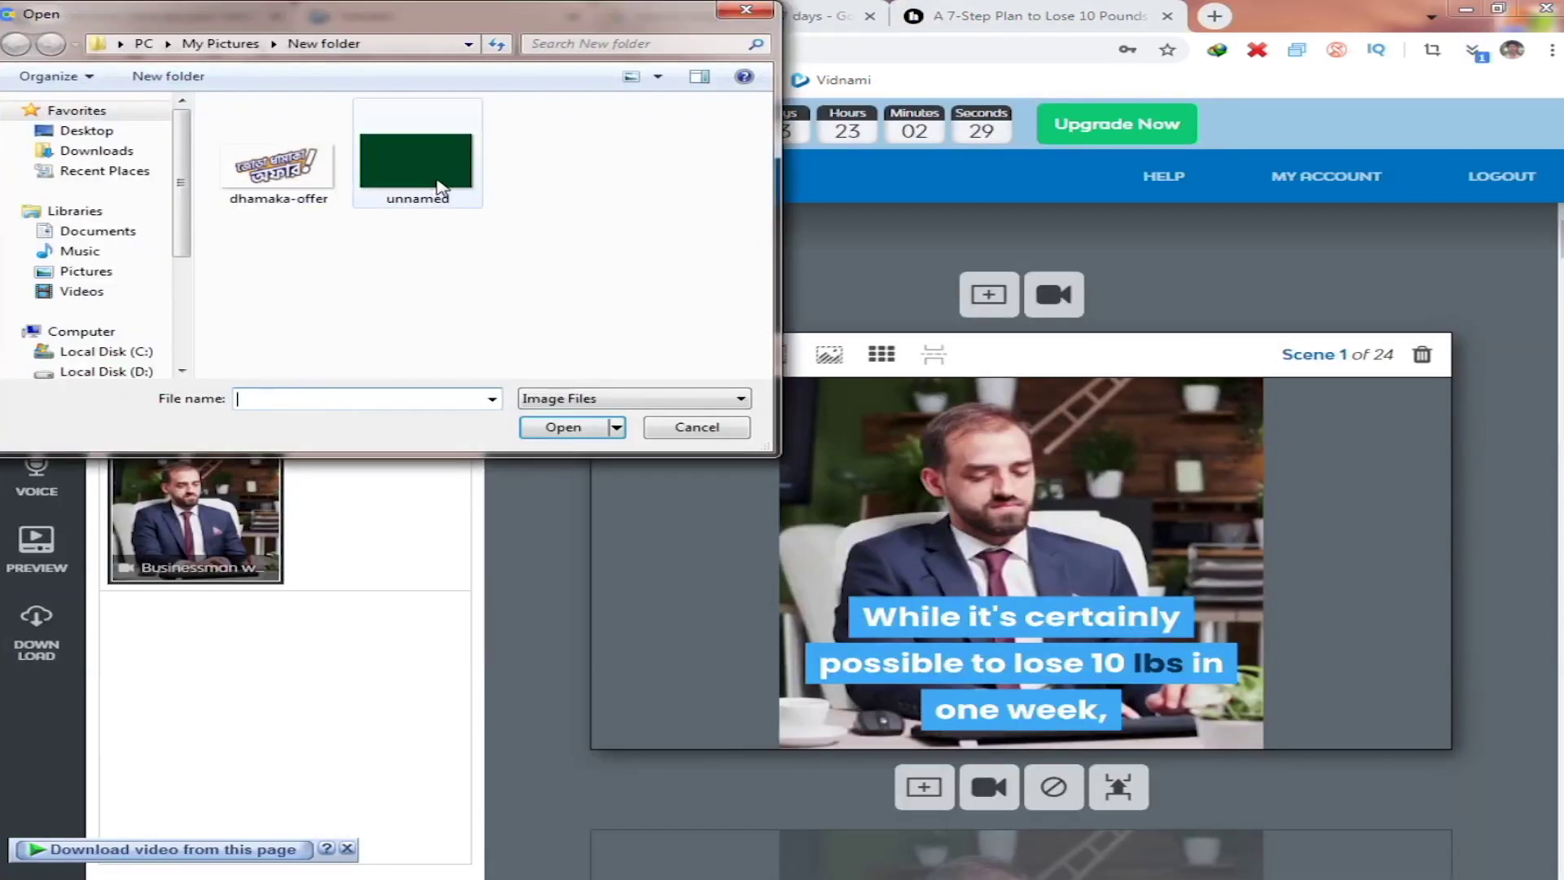
{"action": "left_click", "coordinate": [417, 163]}
{"action": "left_click", "coordinate": [575, 428]}
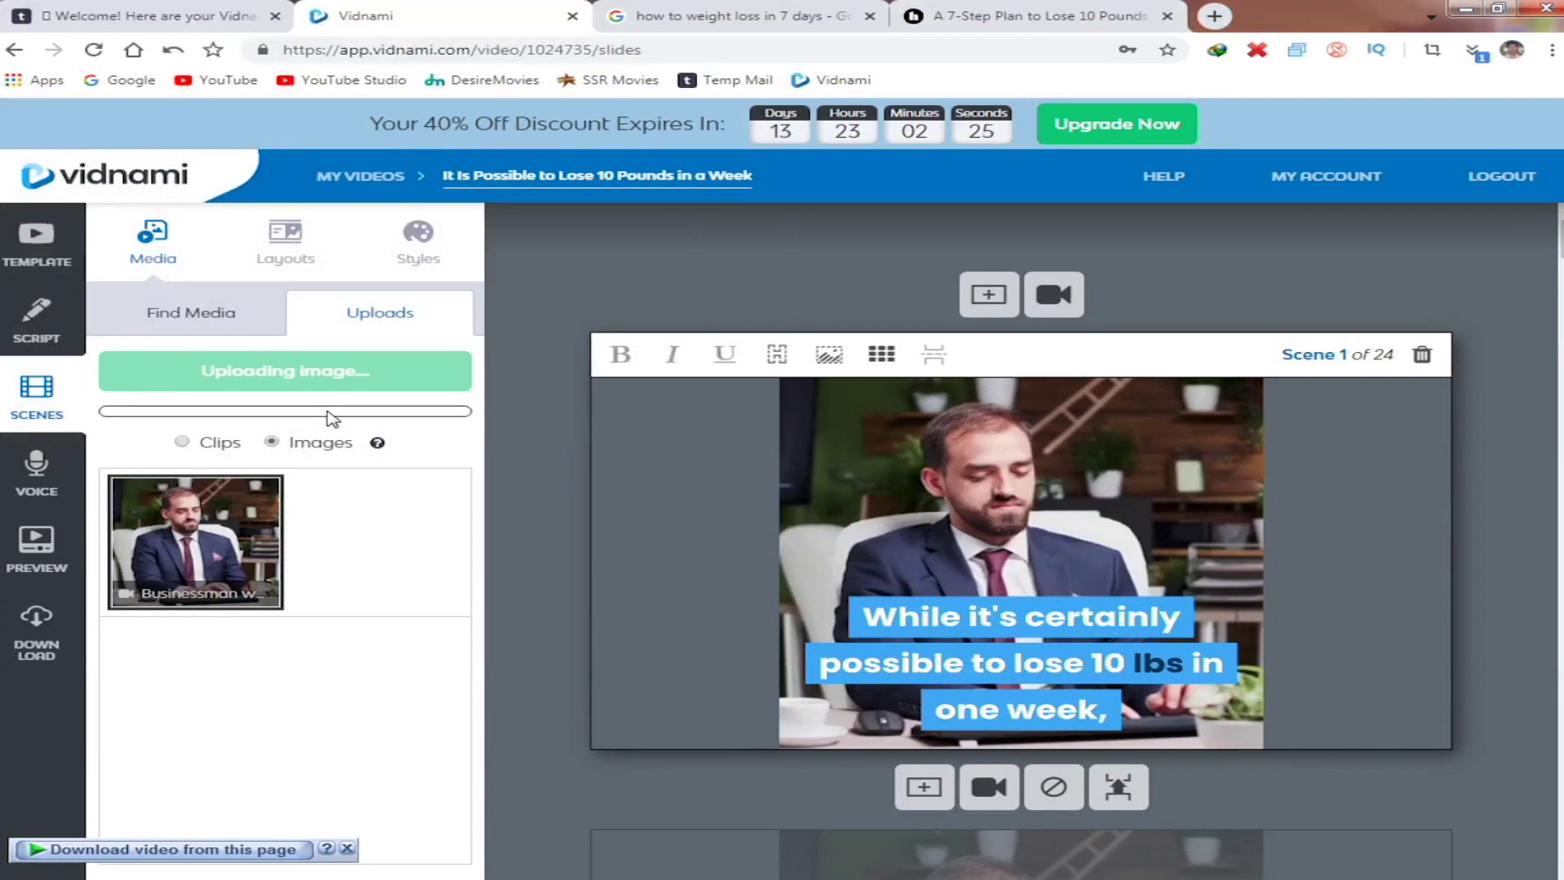
Use the uploaded green image as the background of scenes 1 through 7.
{"action": "left_click", "coordinate": [227, 698]}
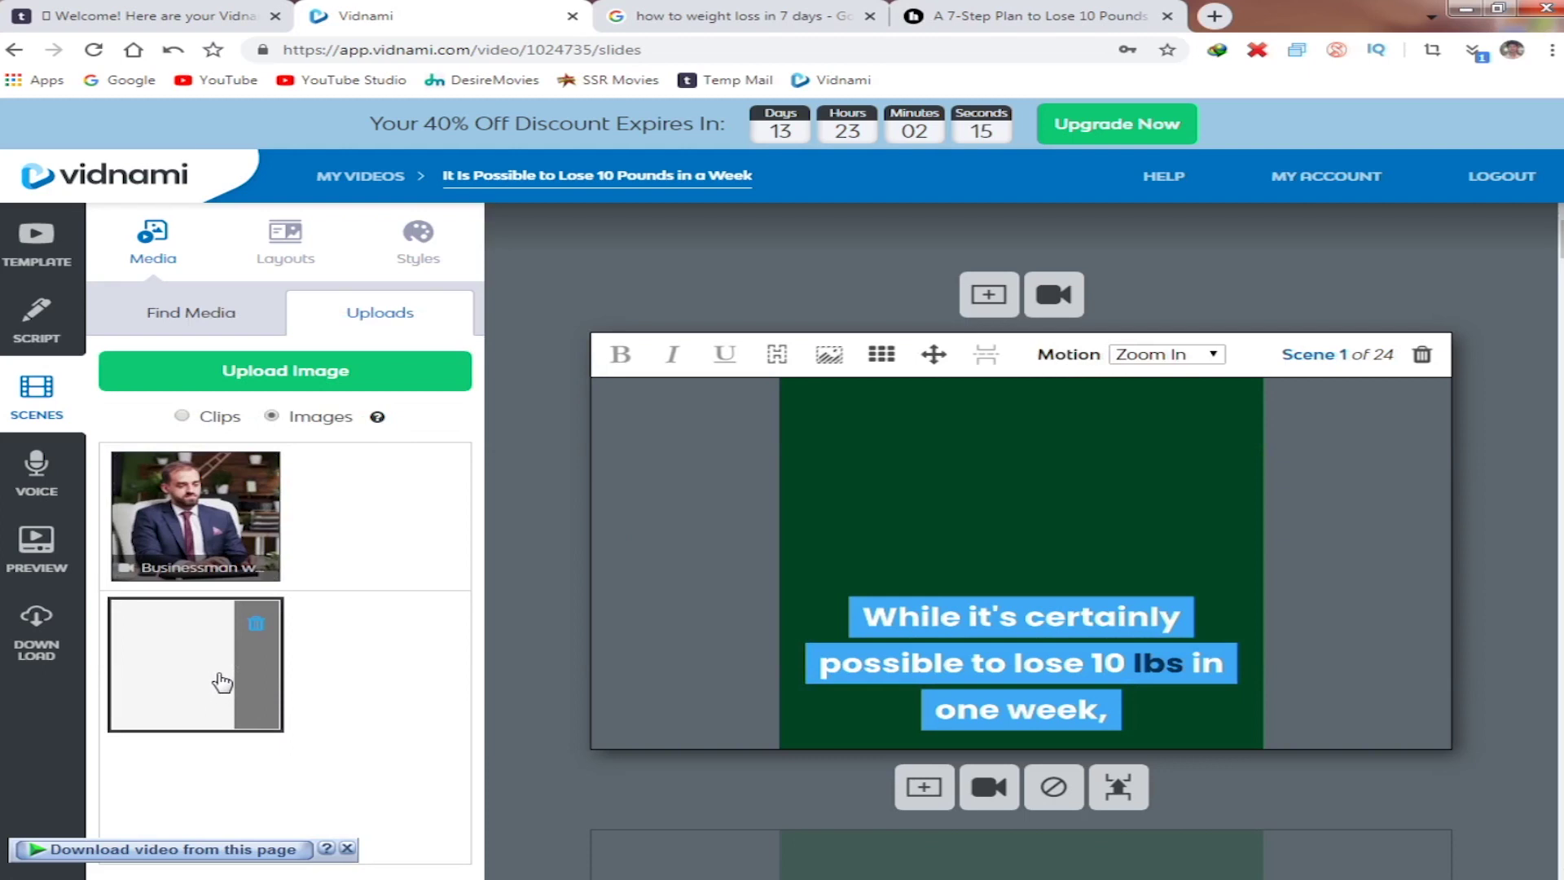
{"action": "scroll", "coordinate": [1060, 619], "scroll_direction": "down", "scroll_amount": 5}
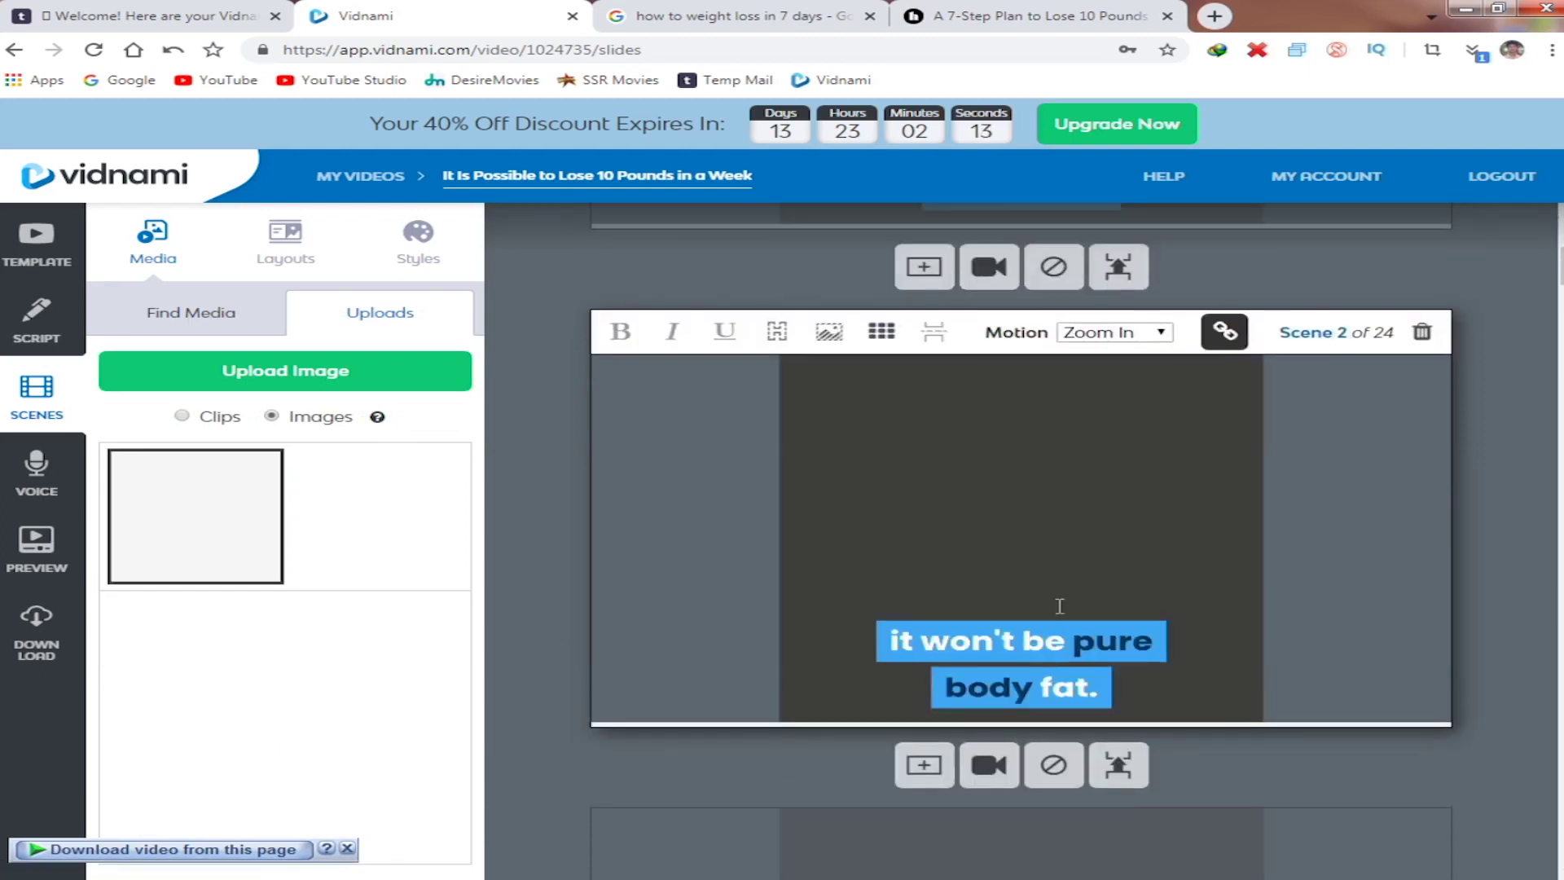
{"action": "scroll", "coordinate": [978, 599], "scroll_direction": "down", "scroll_amount": 5}
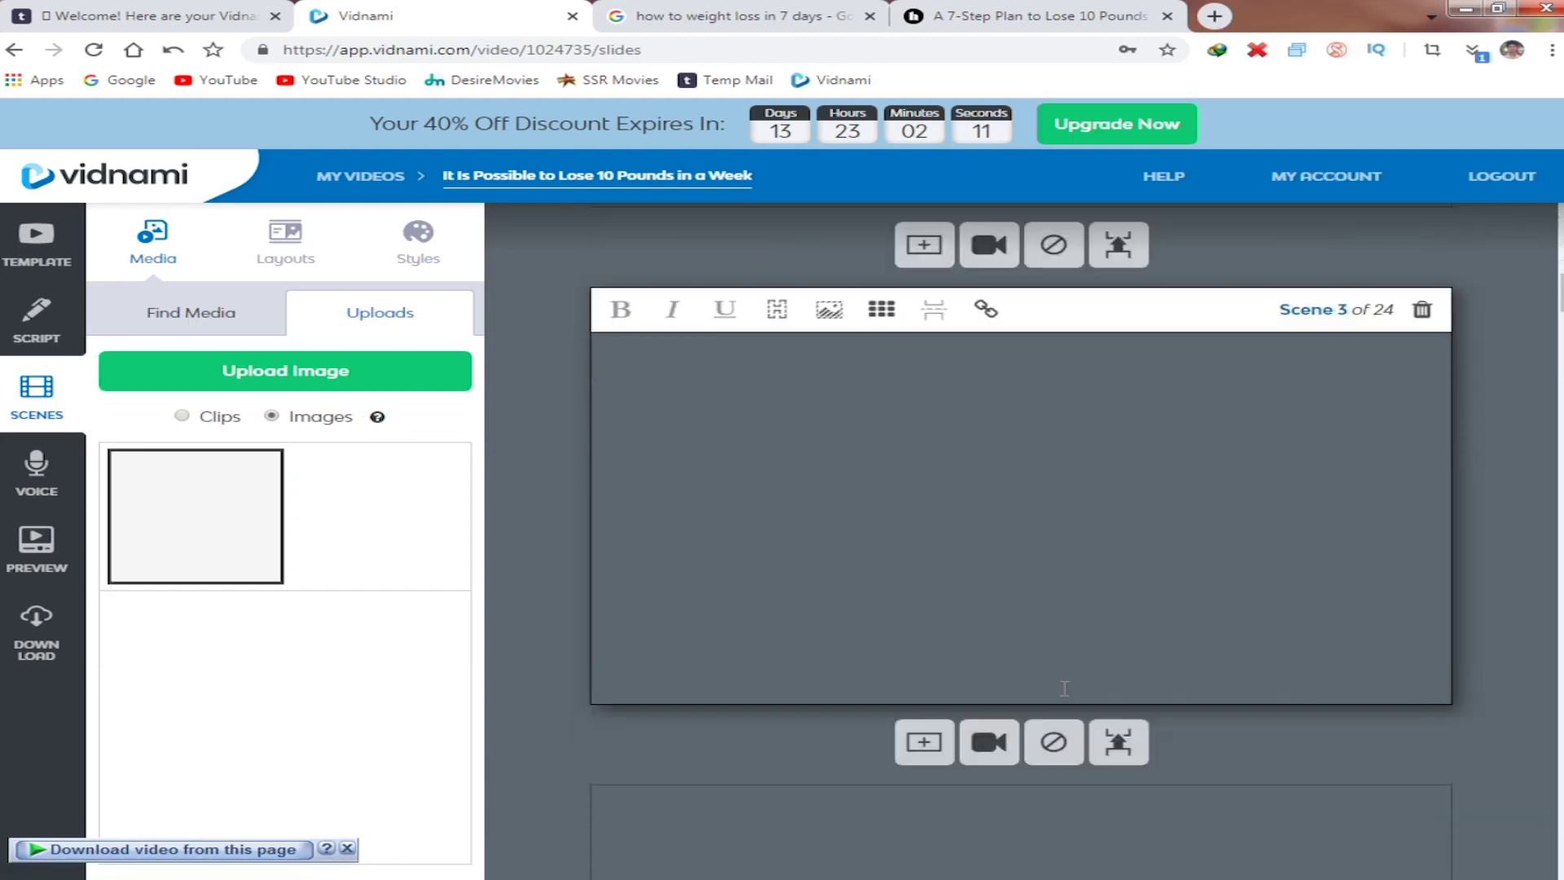
{"action": "scroll", "coordinate": [877, 587], "scroll_direction": "down", "scroll_amount": 5}
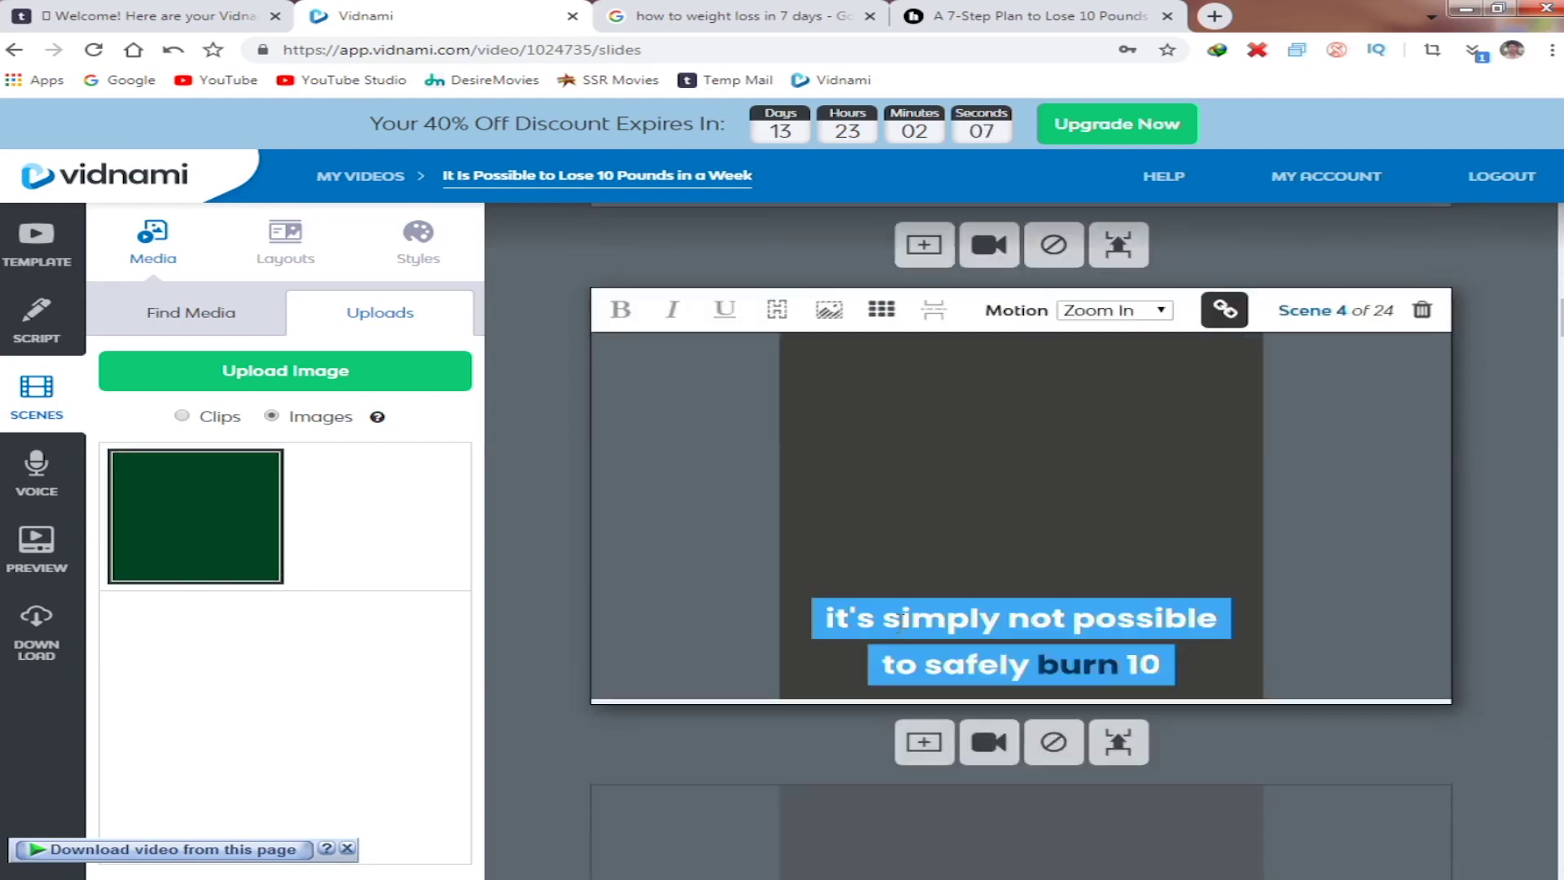
{"action": "scroll", "coordinate": [1022, 664], "scroll_direction": "down", "scroll_amount": 15}
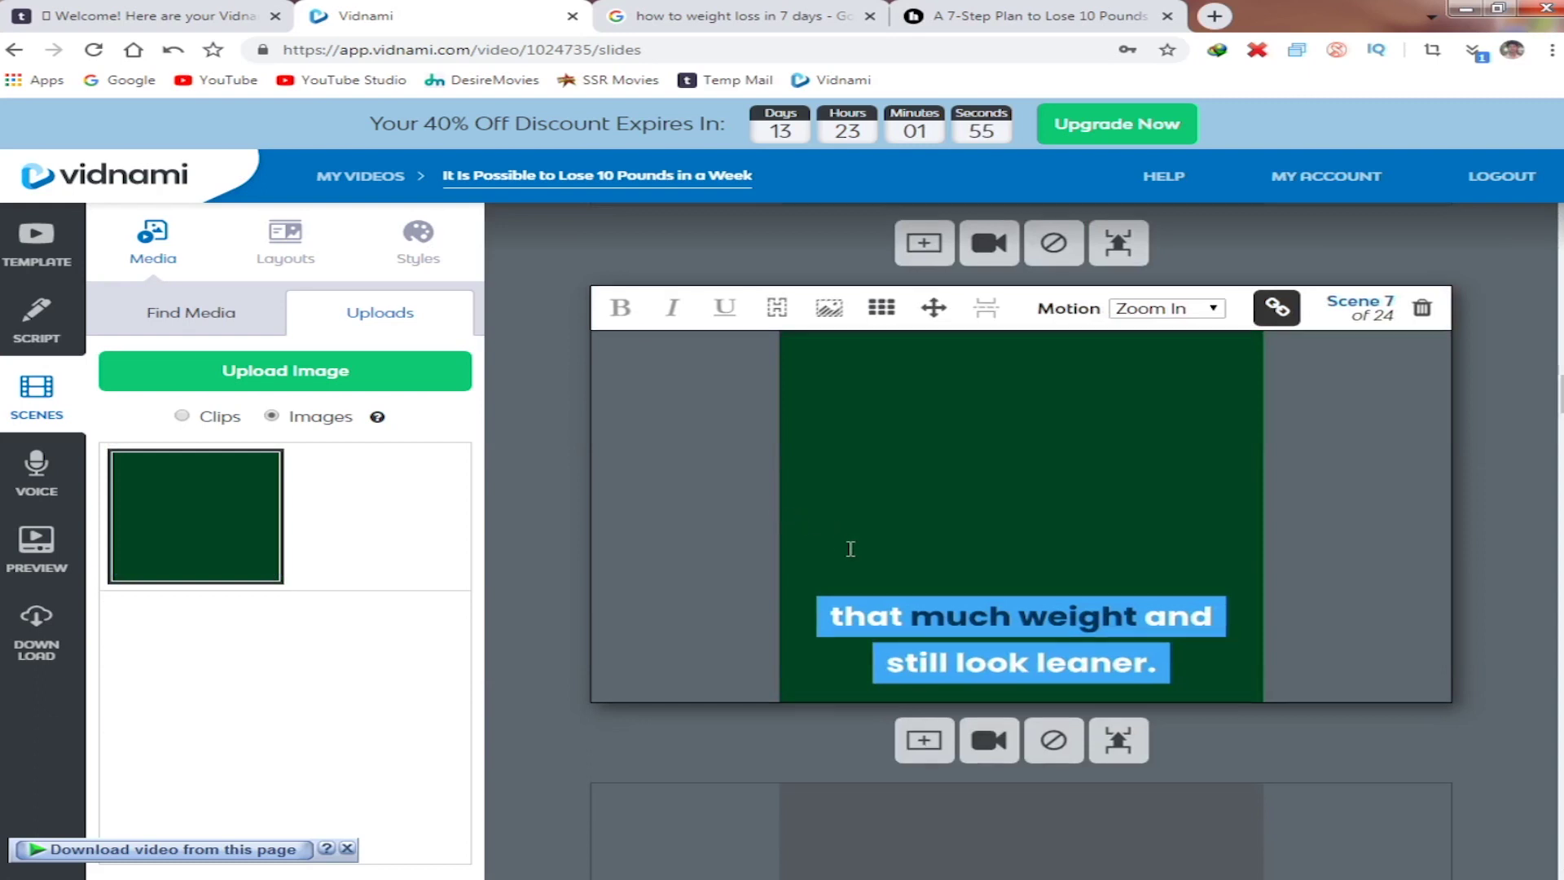
Replace the background clips of scenes 8 and 11 with the uploaded green image.
{"action": "scroll", "coordinate": [855, 554], "scroll_direction": "down", "scroll_amount": 5}
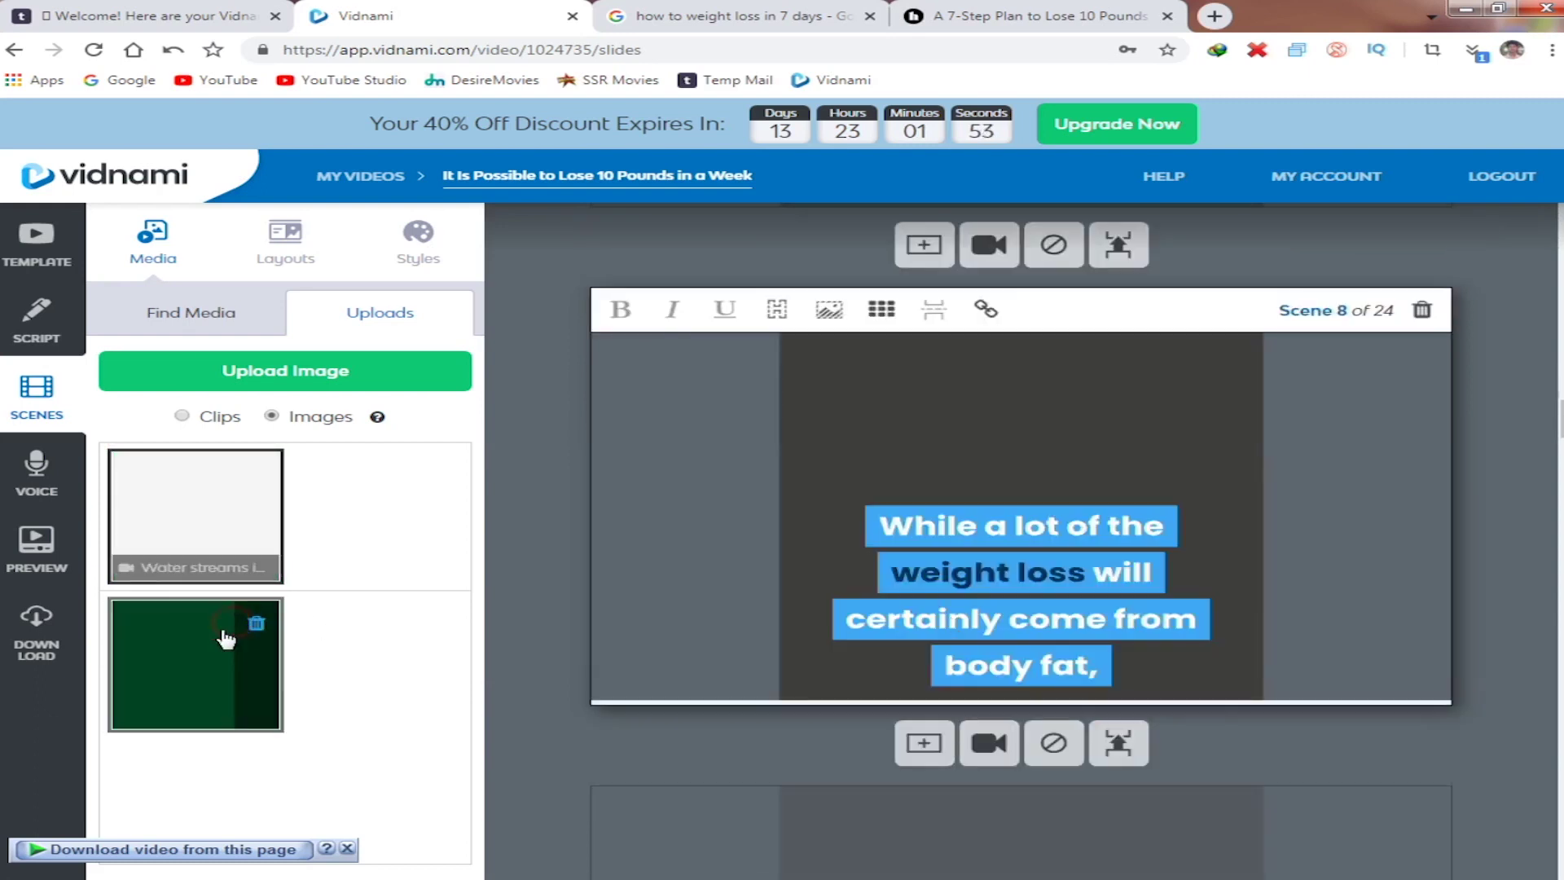
{"action": "left_click", "coordinate": [173, 644]}
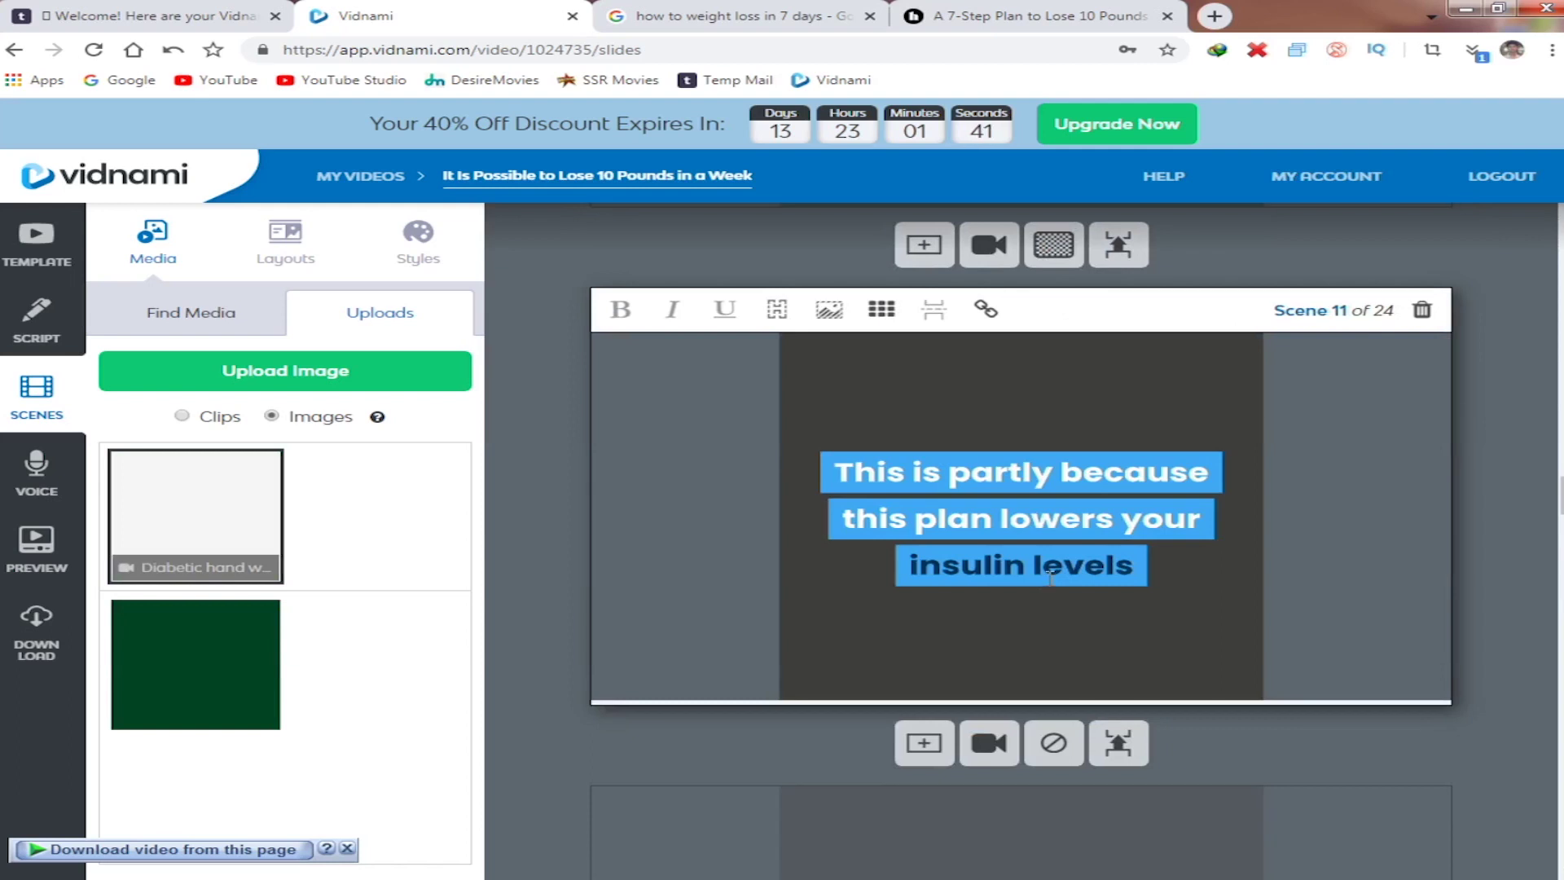
{"action": "scroll", "coordinate": [1051, 577], "scroll_direction": "down", "scroll_amount": 2}
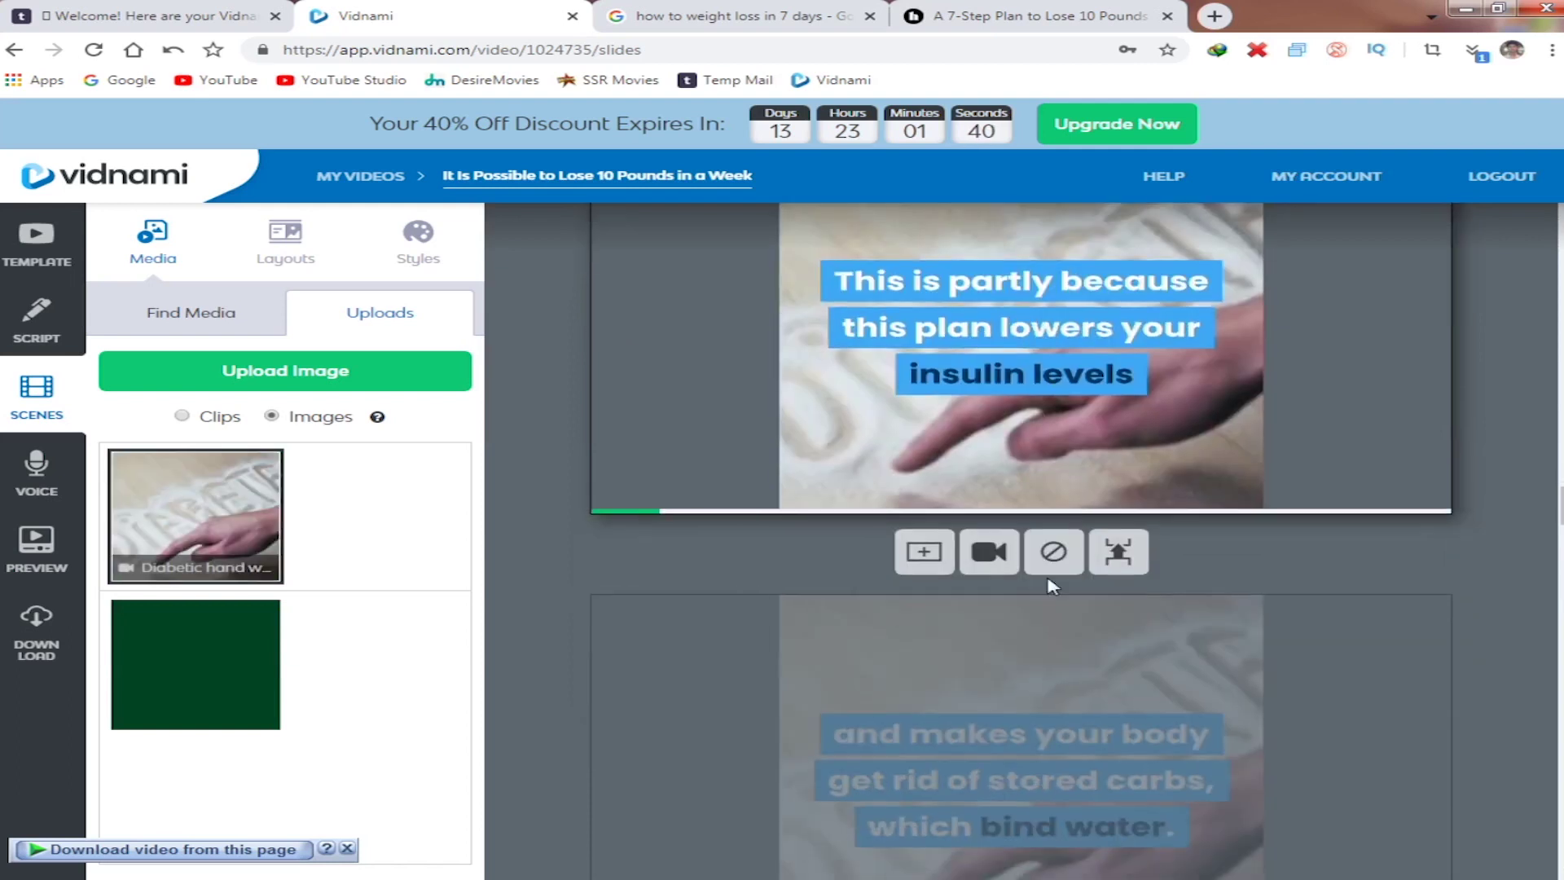
{"action": "scroll", "coordinate": [1058, 548], "scroll_direction": "up", "scroll_amount": 1}
{"action": "mouse_move", "coordinate": [254, 639]}
{"action": "left_click", "coordinate": [146, 649]}
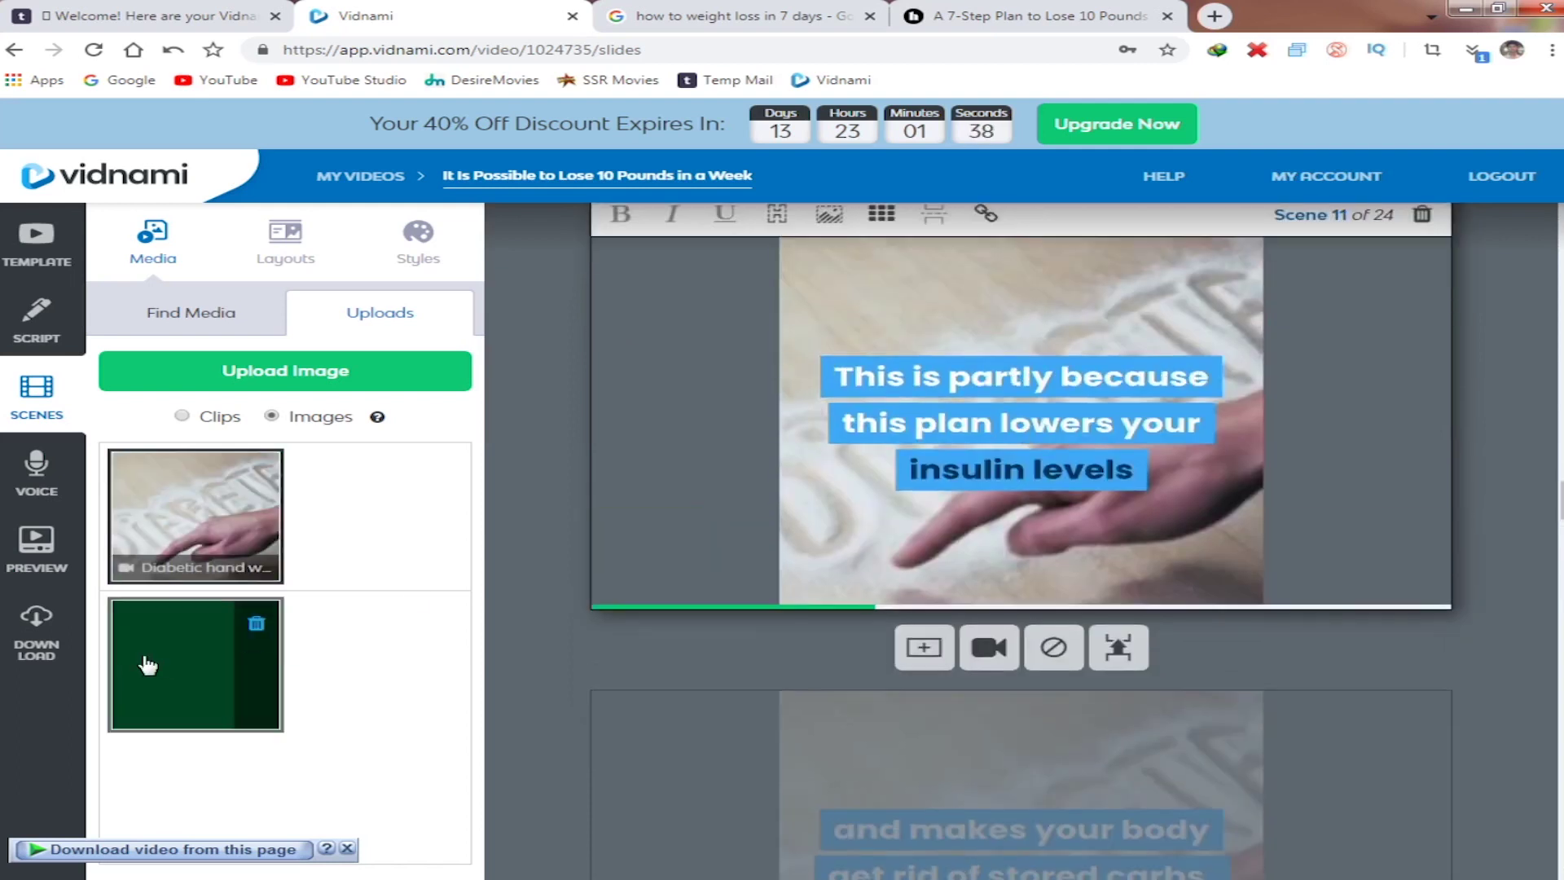
Replace scene 13's background clip with the uploaded green image and move on to the scenes that follow.
{"action": "scroll", "coordinate": [921, 620], "scroll_direction": "down", "scroll_amount": 5}
{"action": "scroll", "coordinate": [923, 632], "scroll_direction": "down", "scroll_amount": 2}
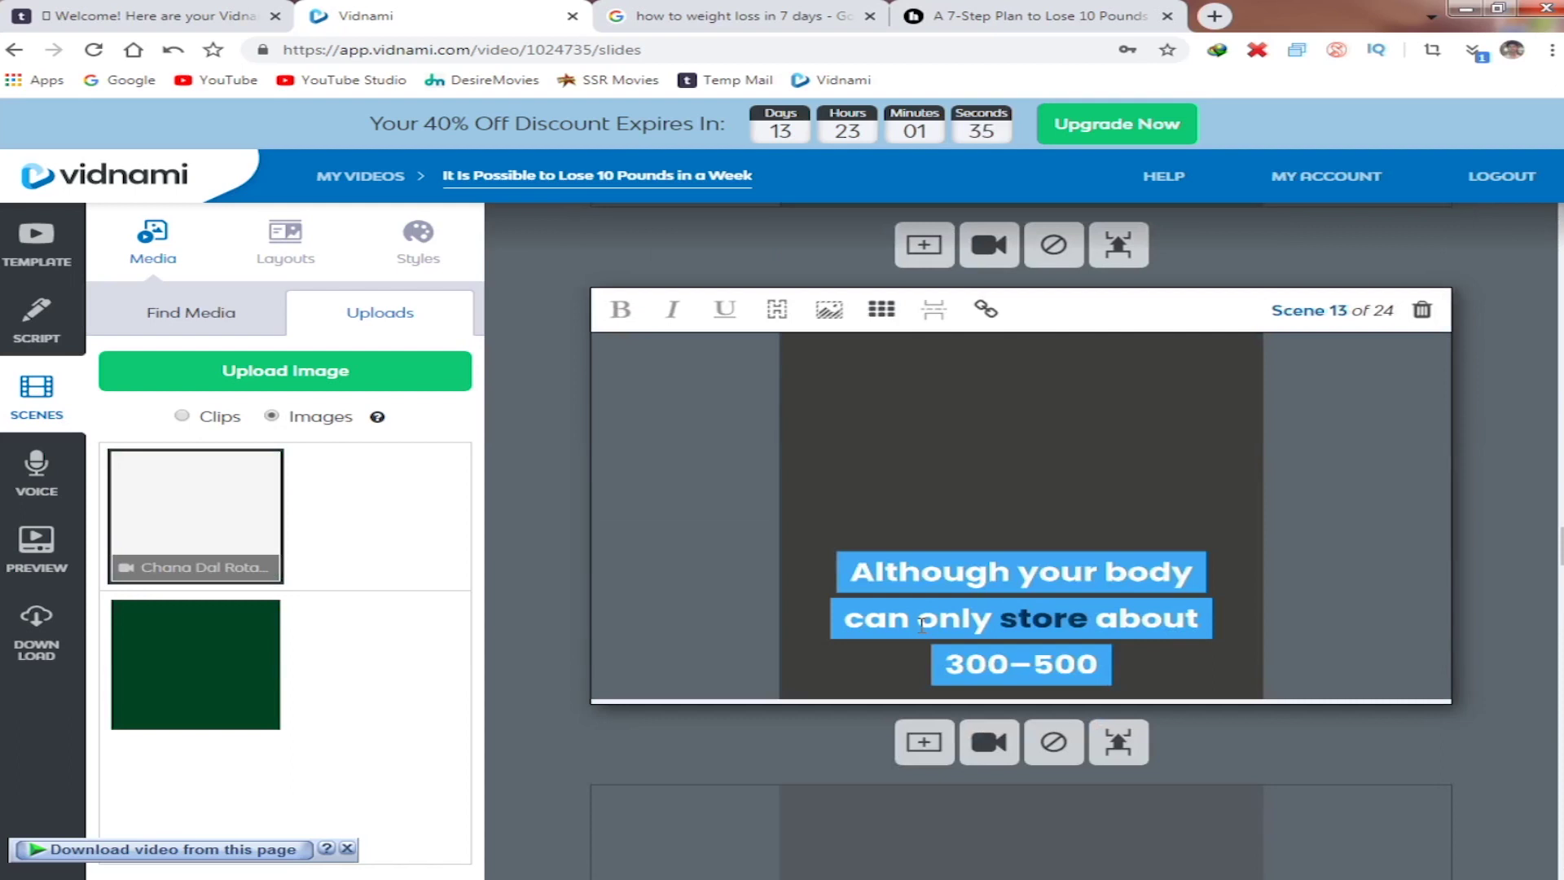
{"action": "left_click", "coordinate": [118, 661]}
{"action": "scroll", "coordinate": [823, 639], "scroll_direction": "down", "scroll_amount": 6}
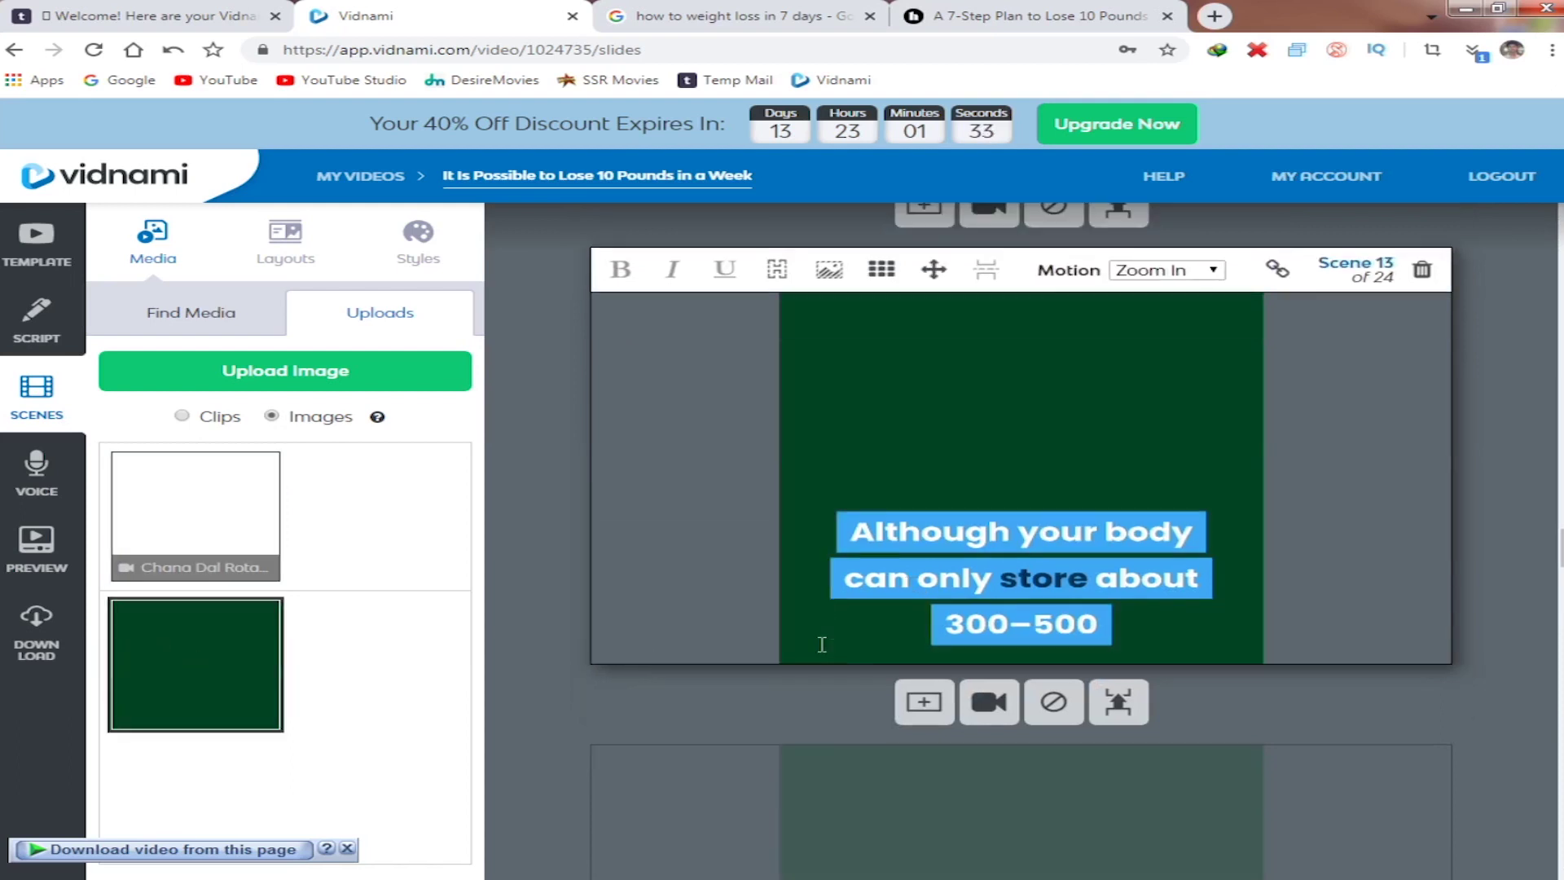
{"action": "scroll", "coordinate": [810, 587], "scroll_direction": "down", "scroll_amount": 2}
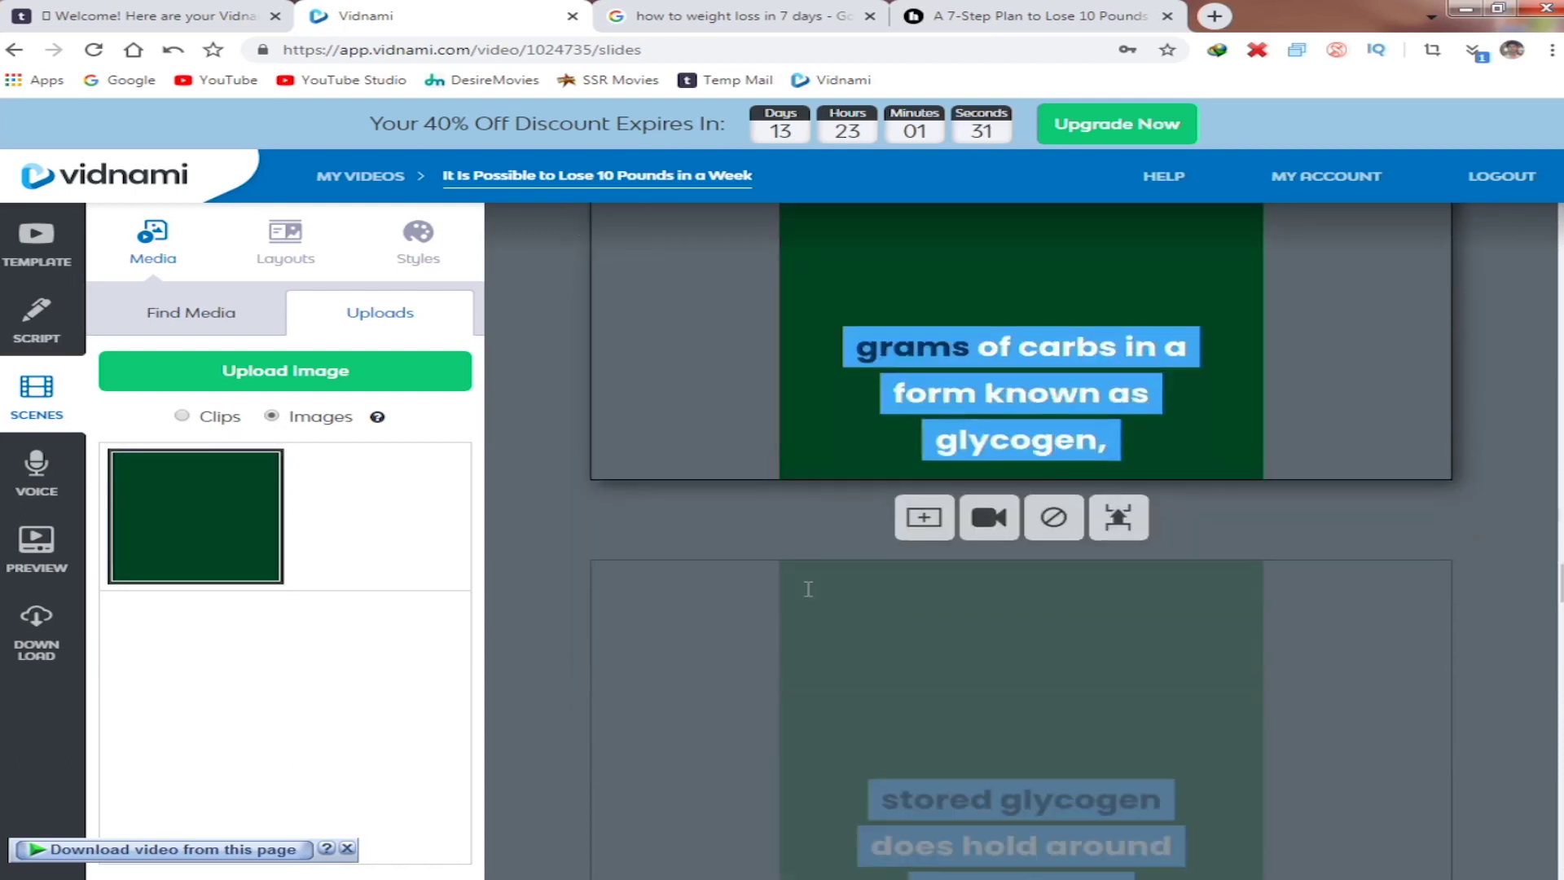
Replace scene 17's background clip with the uploaded green image.
{"action": "scroll", "coordinate": [808, 591], "scroll_direction": "down", "scroll_amount": 5}
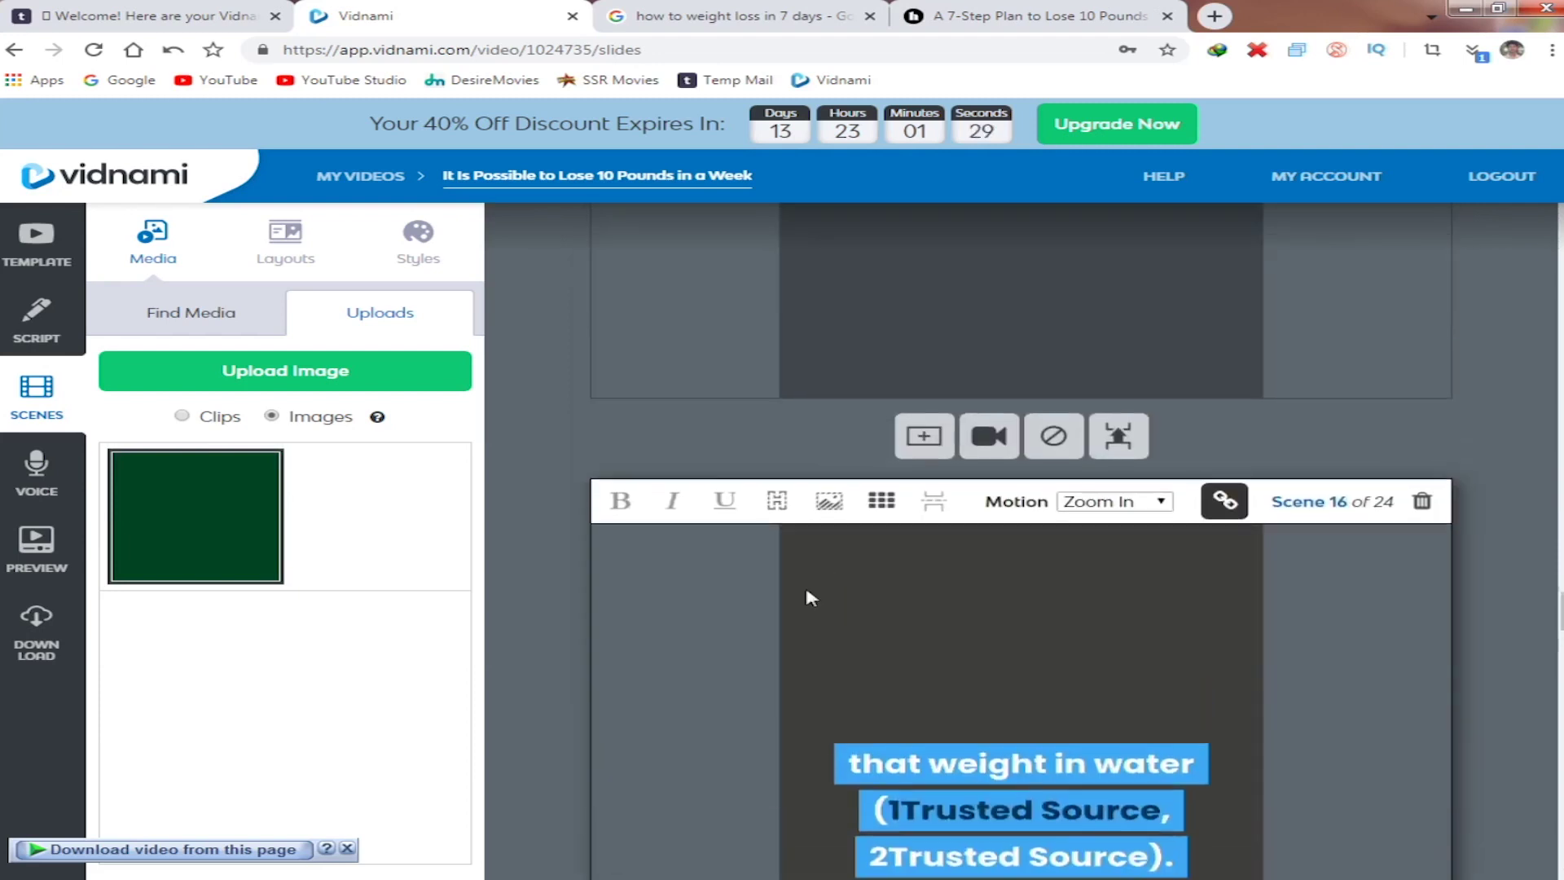
{"action": "scroll", "coordinate": [811, 597], "scroll_direction": "down", "scroll_amount": 8}
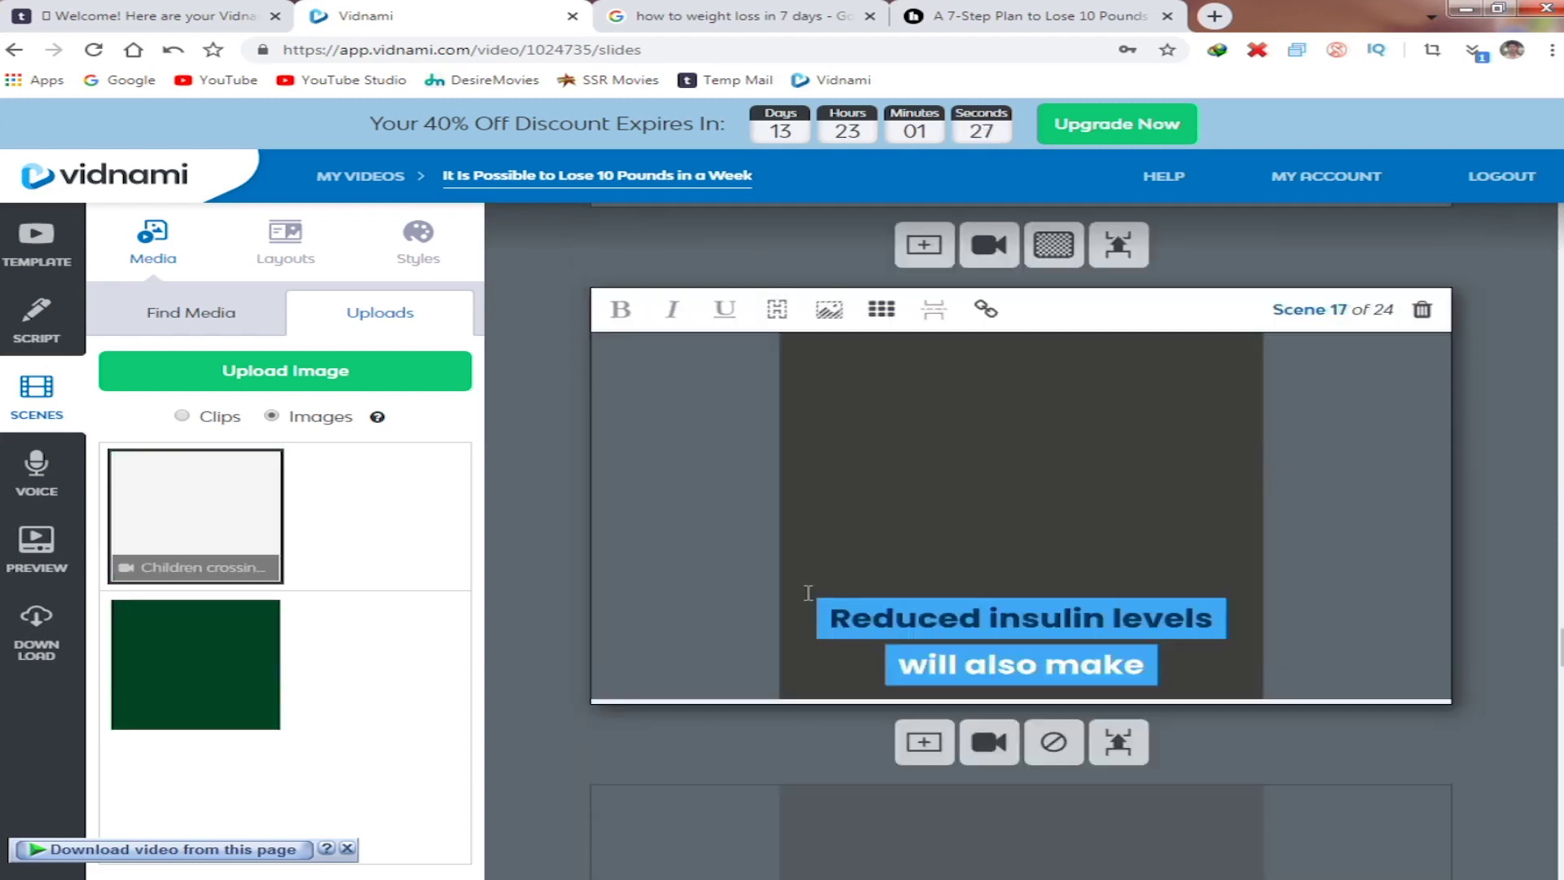
{"action": "left_click", "coordinate": [214, 678]}
{"action": "scroll", "coordinate": [837, 646], "scroll_direction": "down", "scroll_amount": 5}
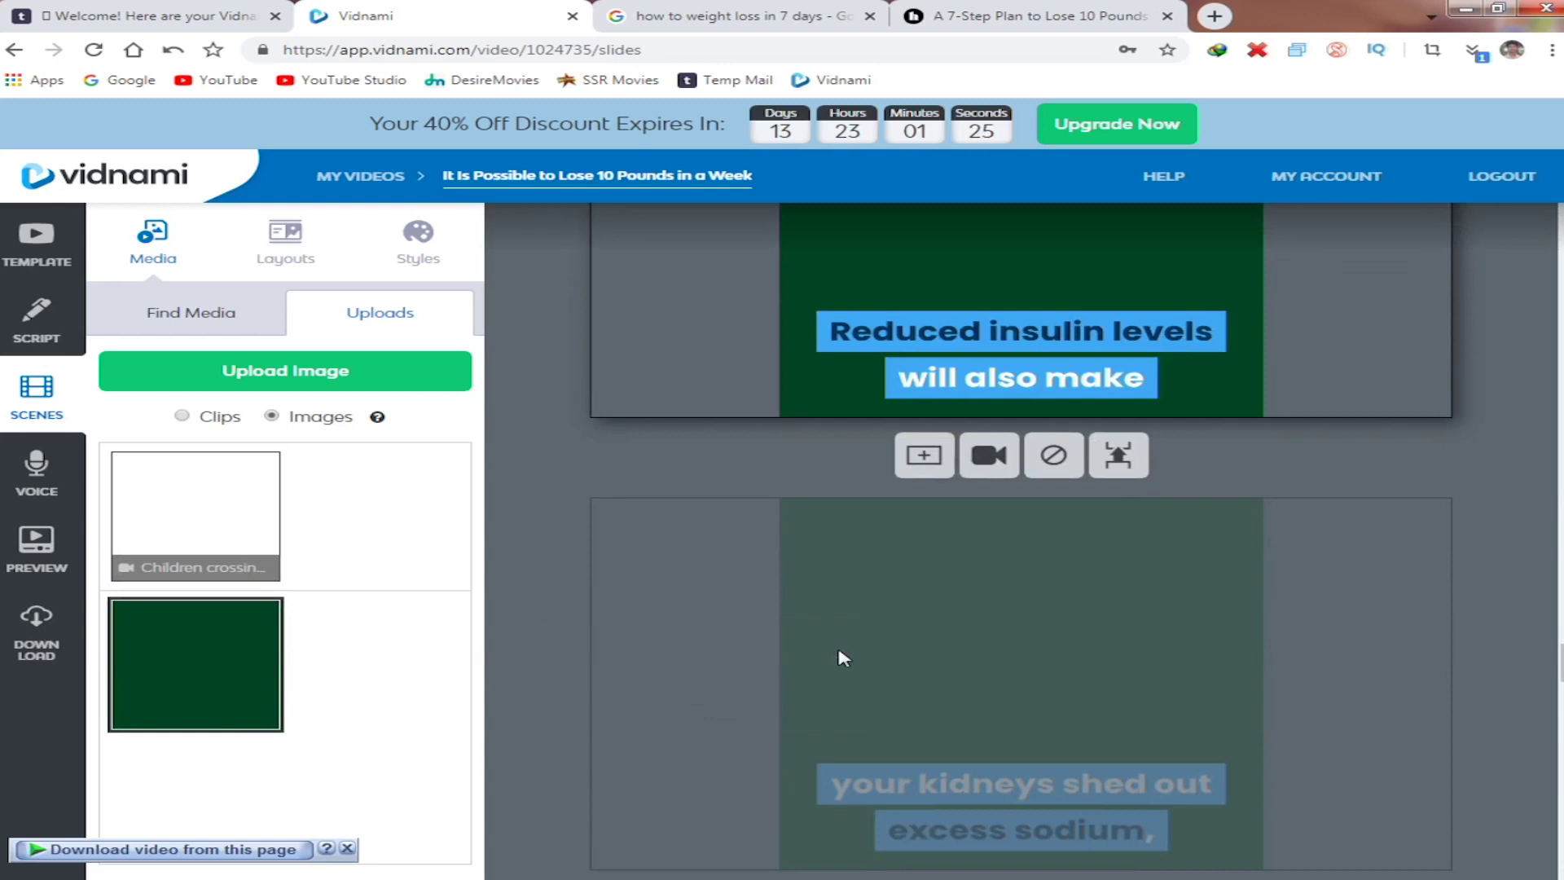
Use the uploaded green image as the background of the scene "Here are the 7 steps you should follow".
{"action": "scroll", "coordinate": [838, 649], "scroll_direction": "down", "scroll_amount": 5}
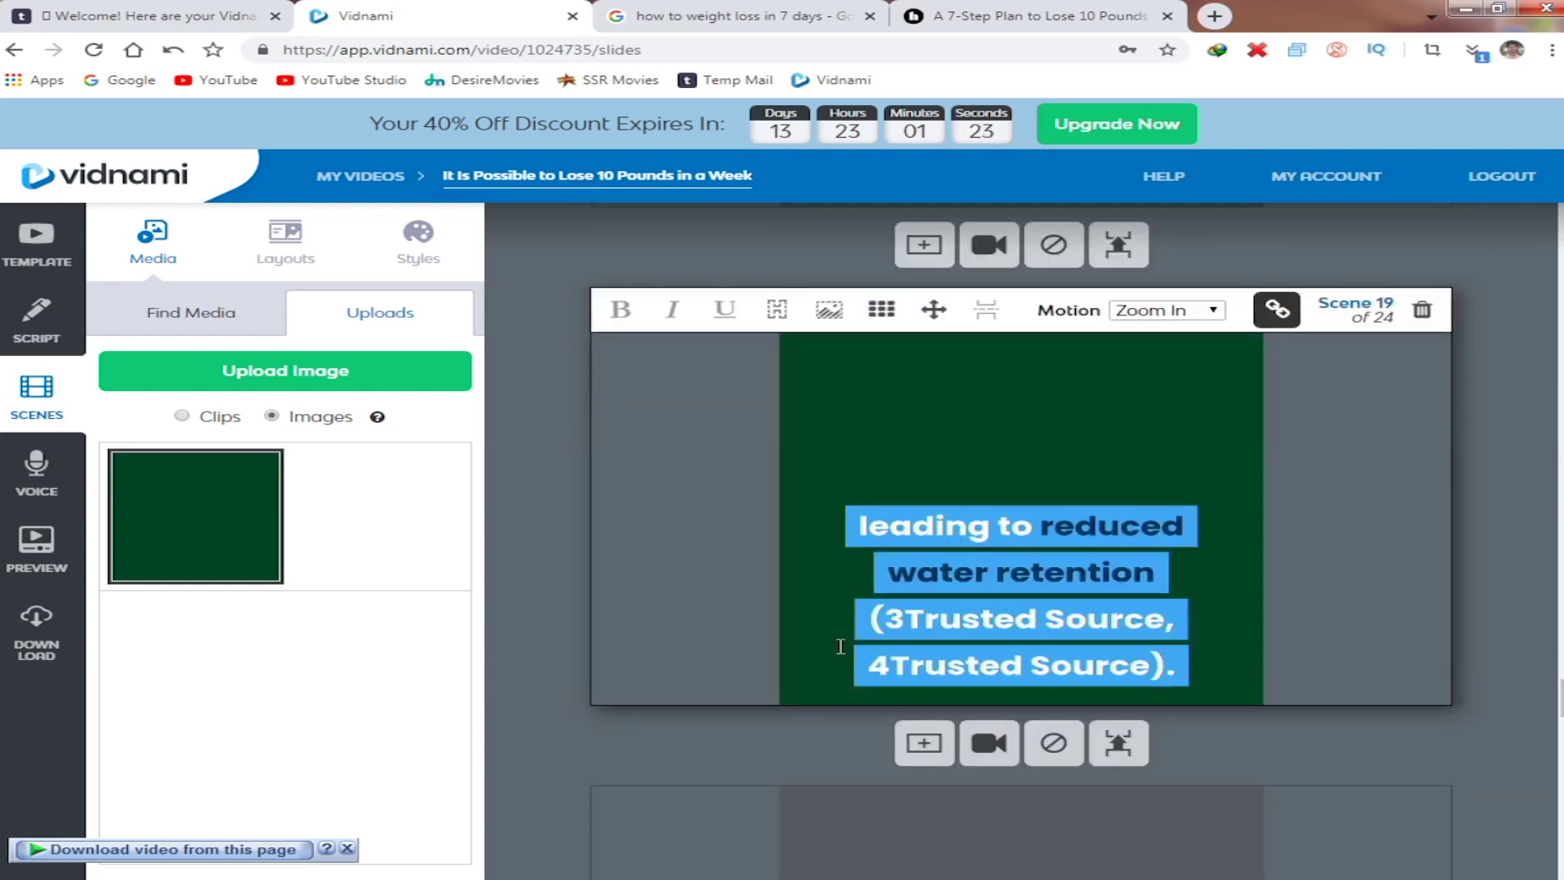
{"action": "scroll", "coordinate": [864, 643], "scroll_direction": "down", "scroll_amount": 5}
{"action": "scroll", "coordinate": [928, 646], "scroll_direction": "down", "scroll_amount": 8}
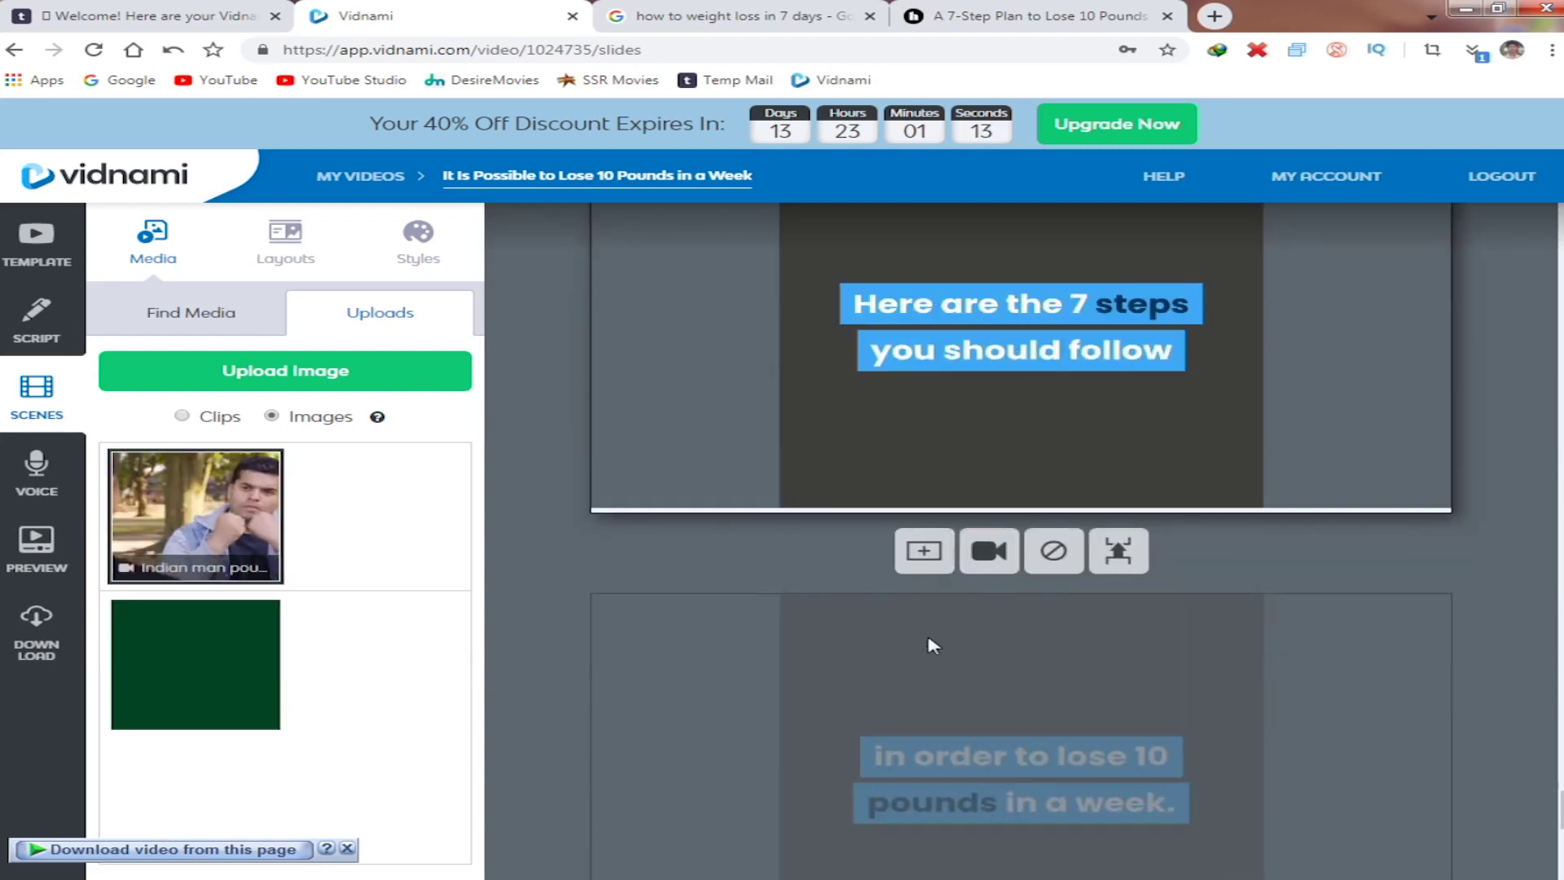
{"action": "left_click", "coordinate": [240, 625]}
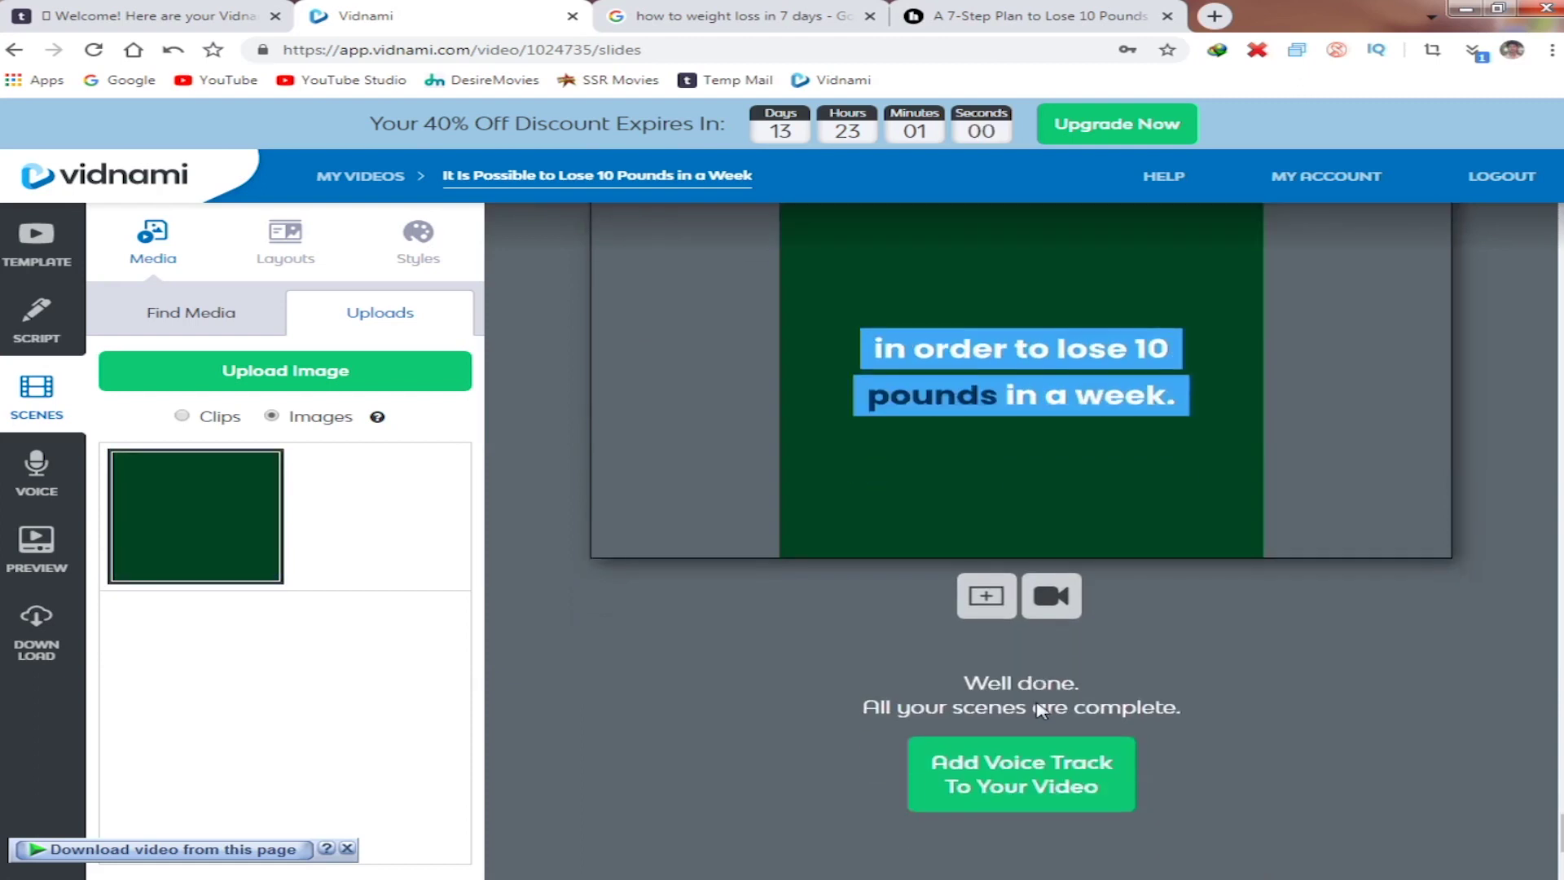
Review the backgrounds of all scenes from the last one back to scene 1.
{"action": "scroll", "coordinate": [1040, 709], "scroll_direction": "down", "scroll_amount": 3}
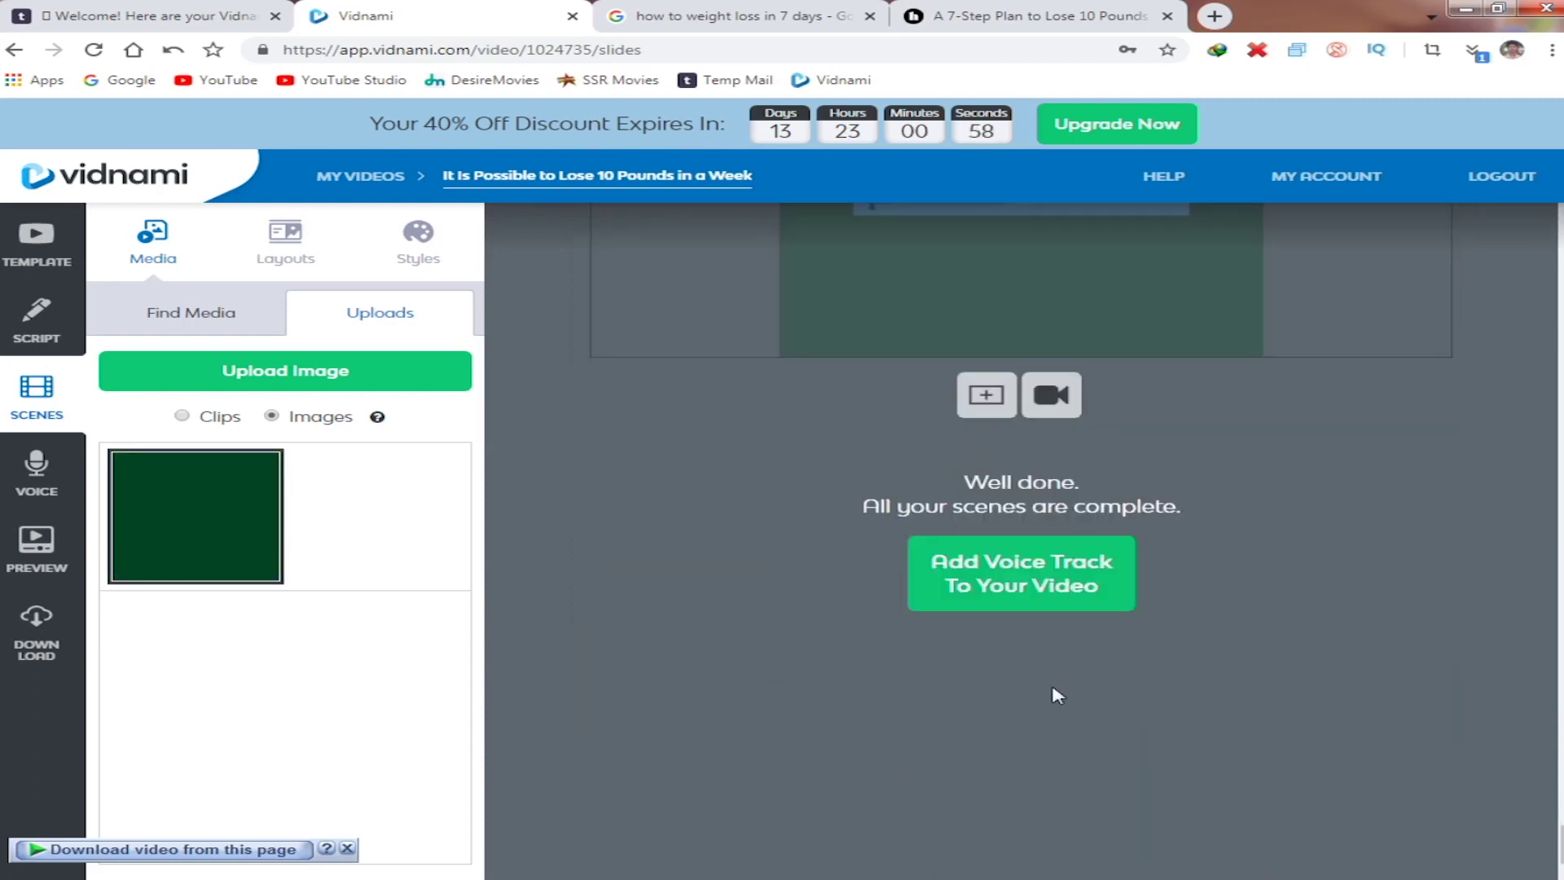
{"action": "scroll", "coordinate": [1078, 680], "scroll_direction": "up", "scroll_amount": 10}
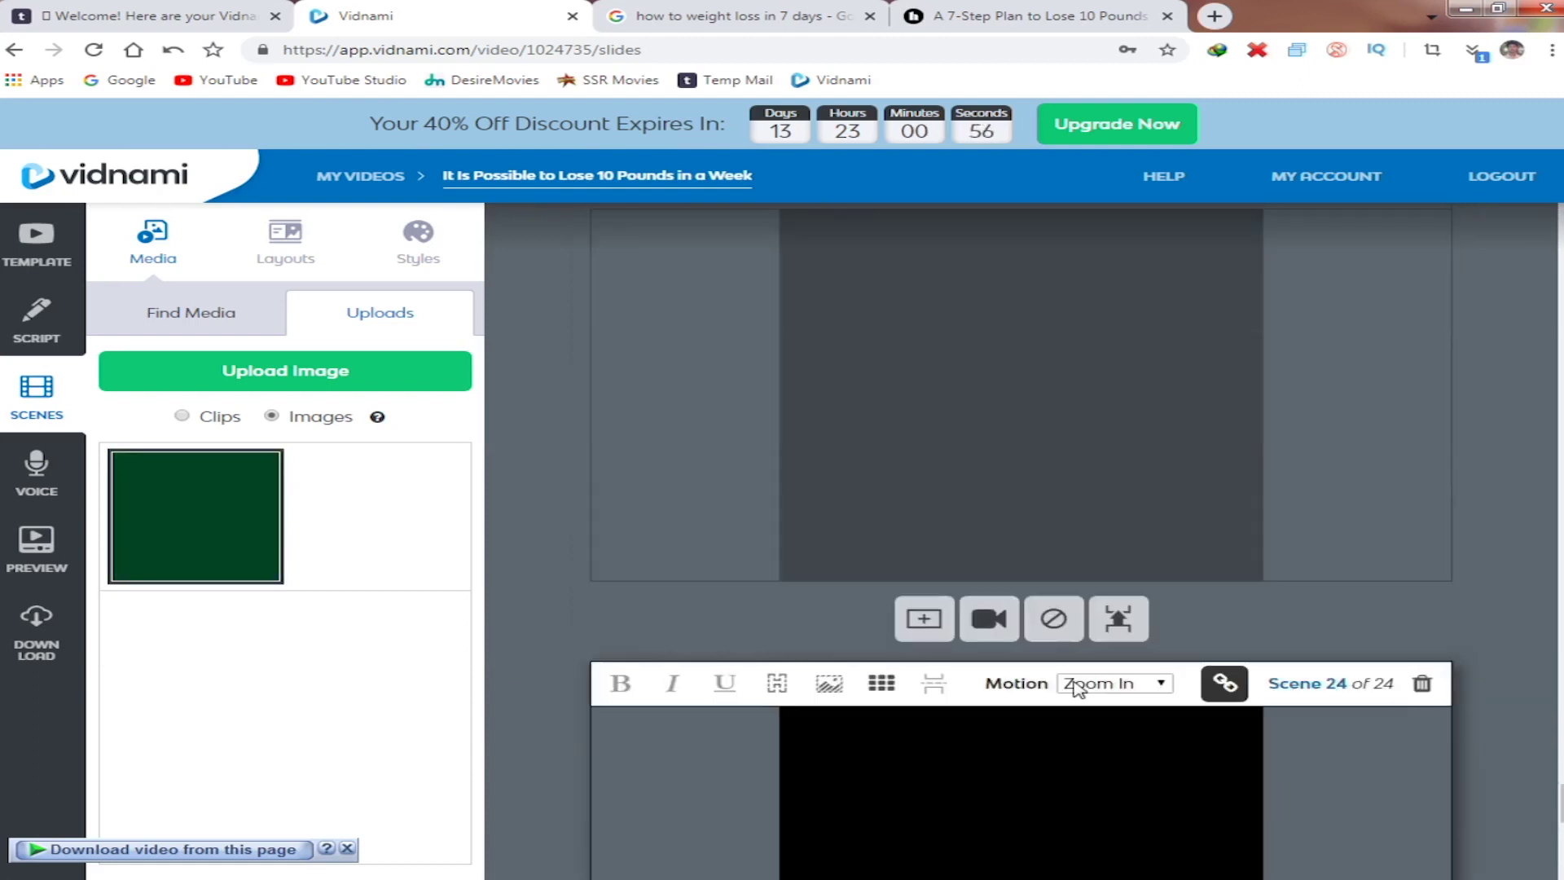
{"action": "scroll", "coordinate": [1081, 684], "scroll_direction": "down", "scroll_amount": 6}
{"action": "scroll", "coordinate": [1081, 687], "scroll_direction": "up", "scroll_amount": 8}
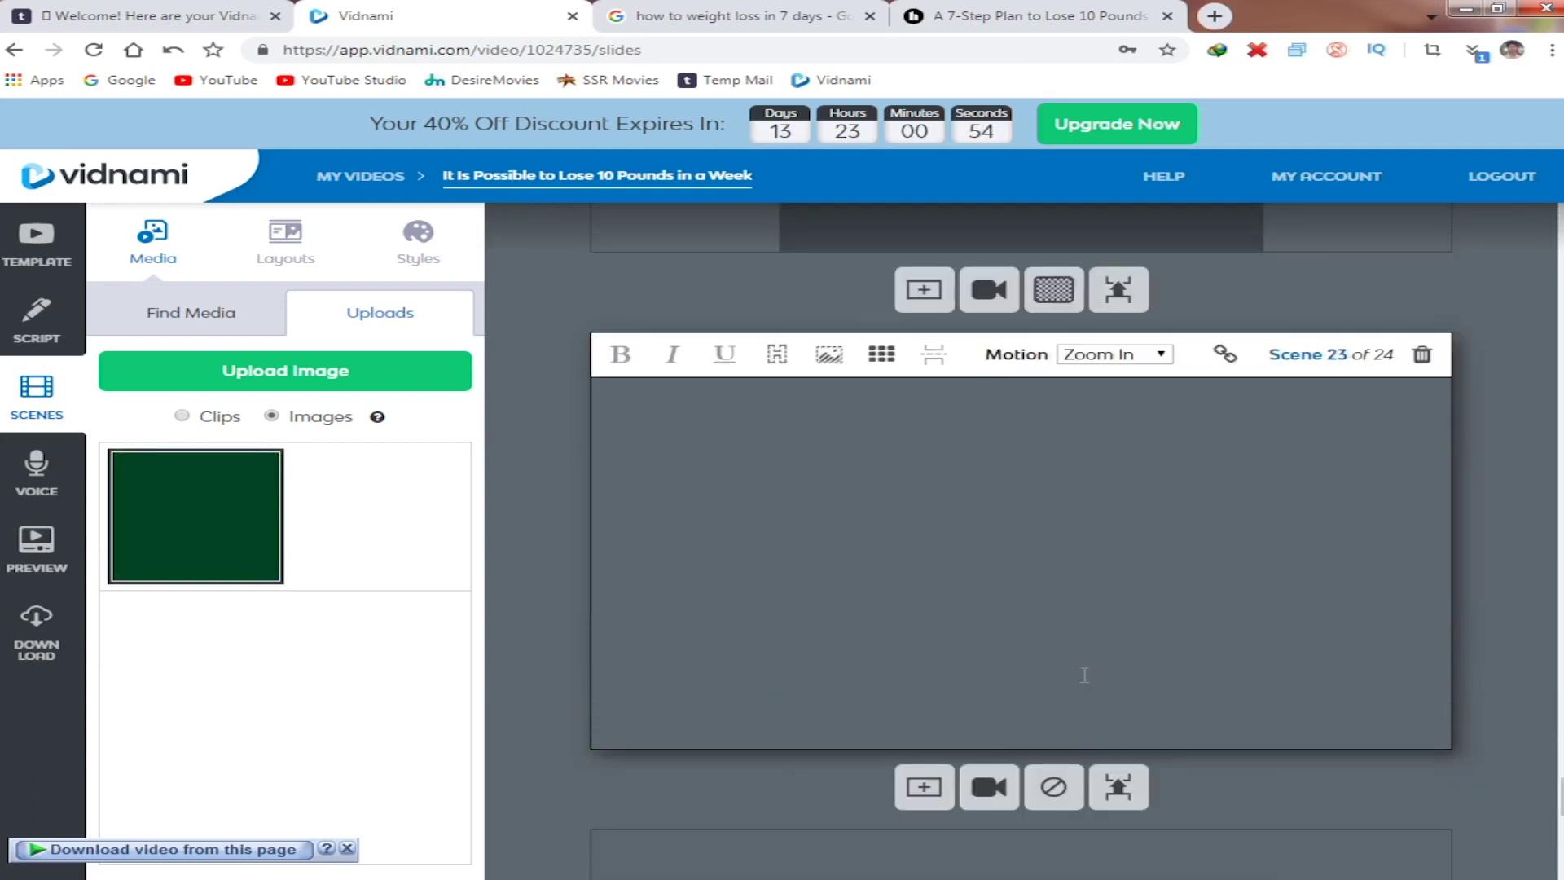
{"action": "scroll", "coordinate": [1087, 674], "scroll_direction": "up", "scroll_amount": 10}
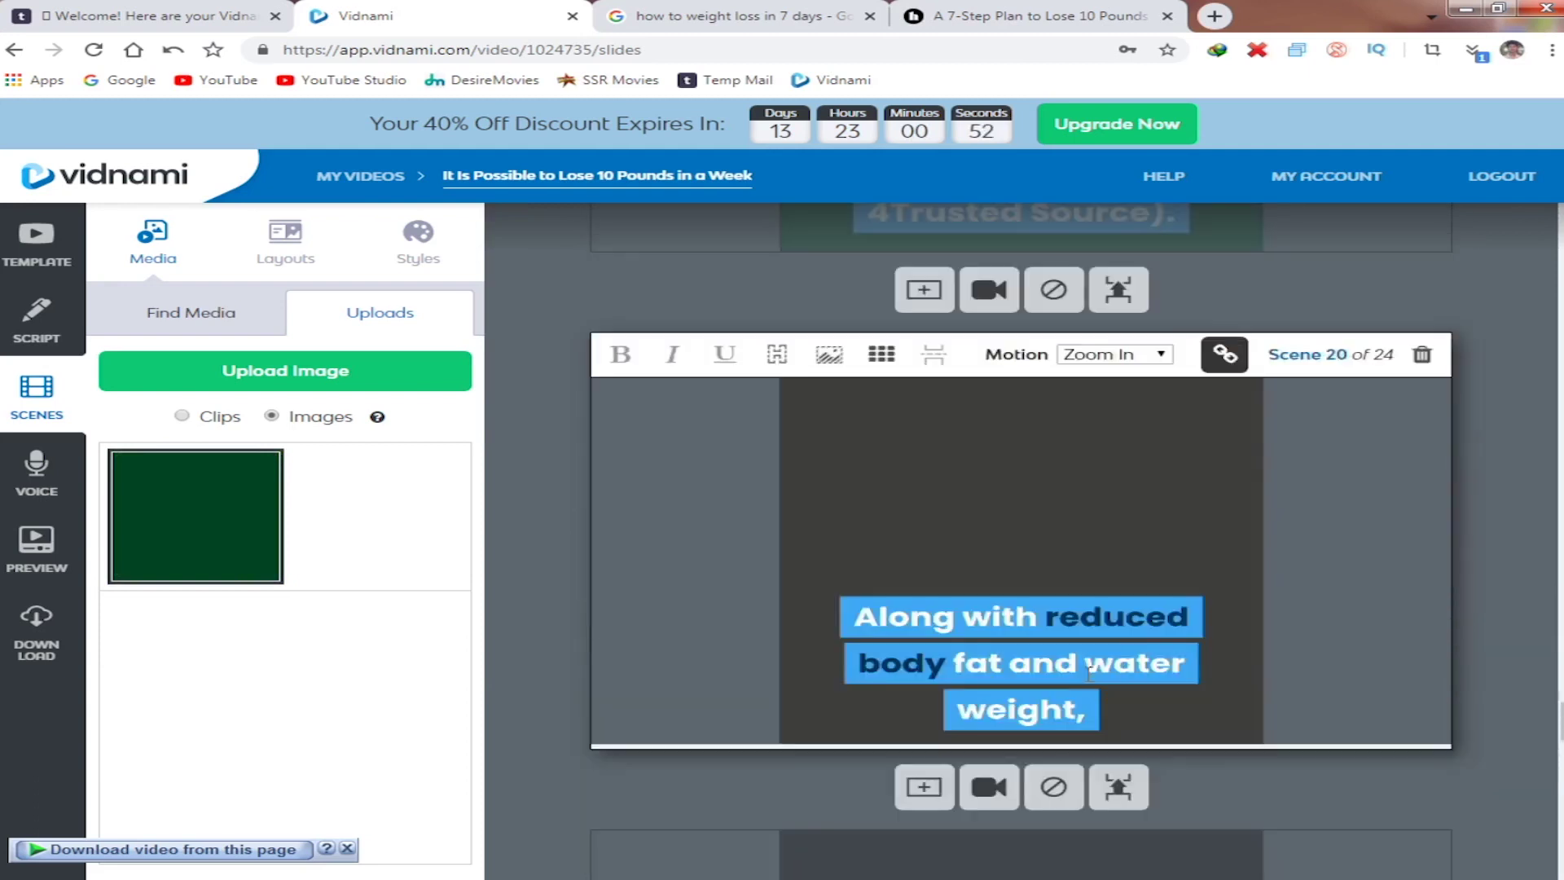
{"action": "scroll", "coordinate": [1090, 675], "scroll_direction": "up", "scroll_amount": 10}
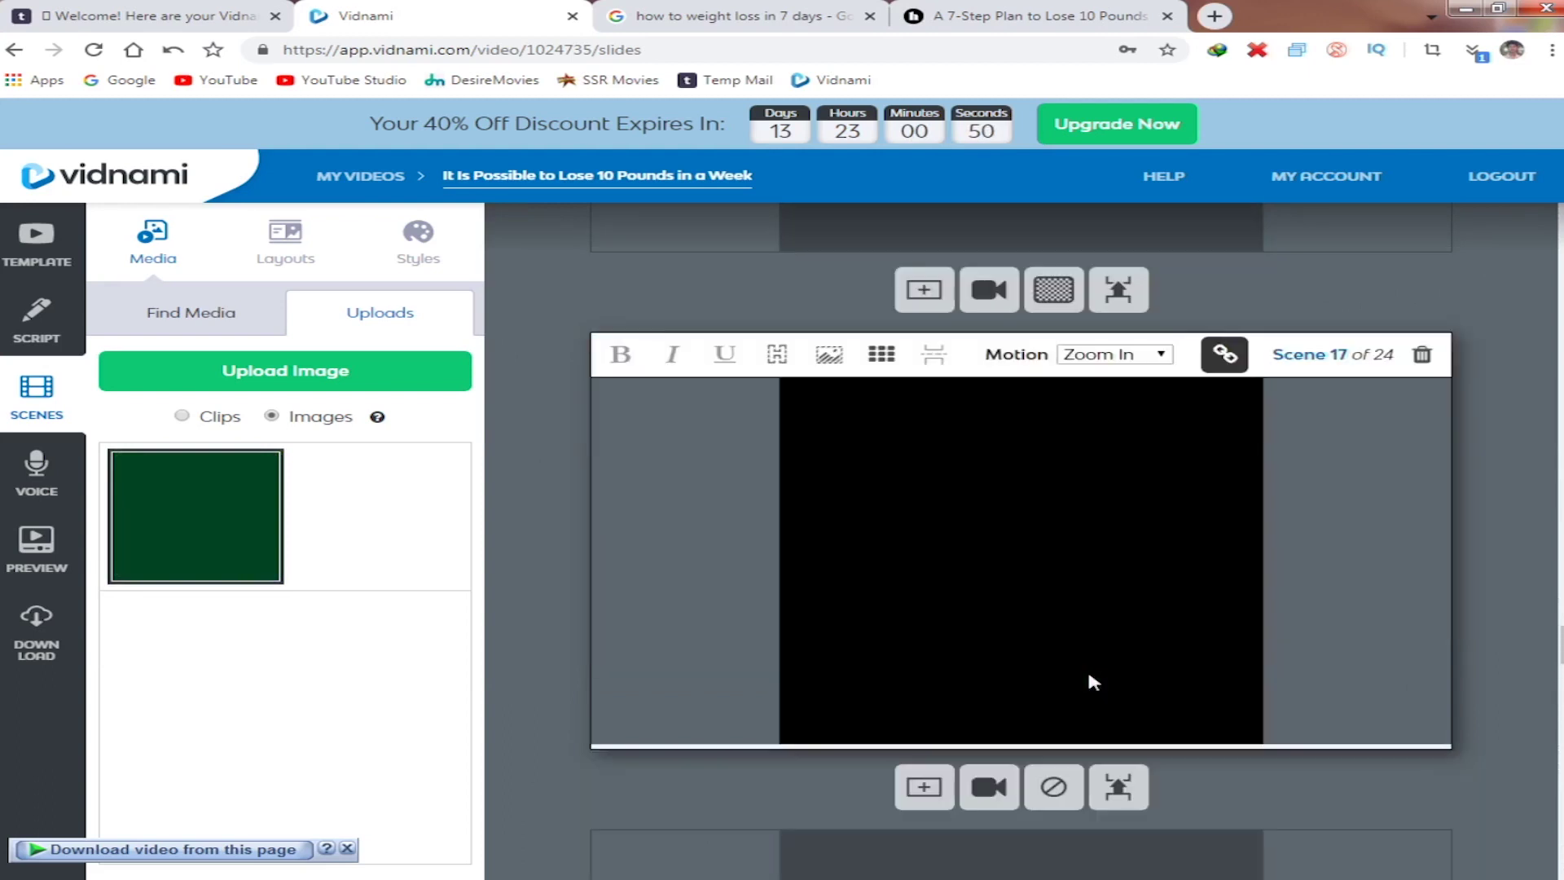
{"action": "scroll", "coordinate": [1093, 675], "scroll_direction": "up", "scroll_amount": 12}
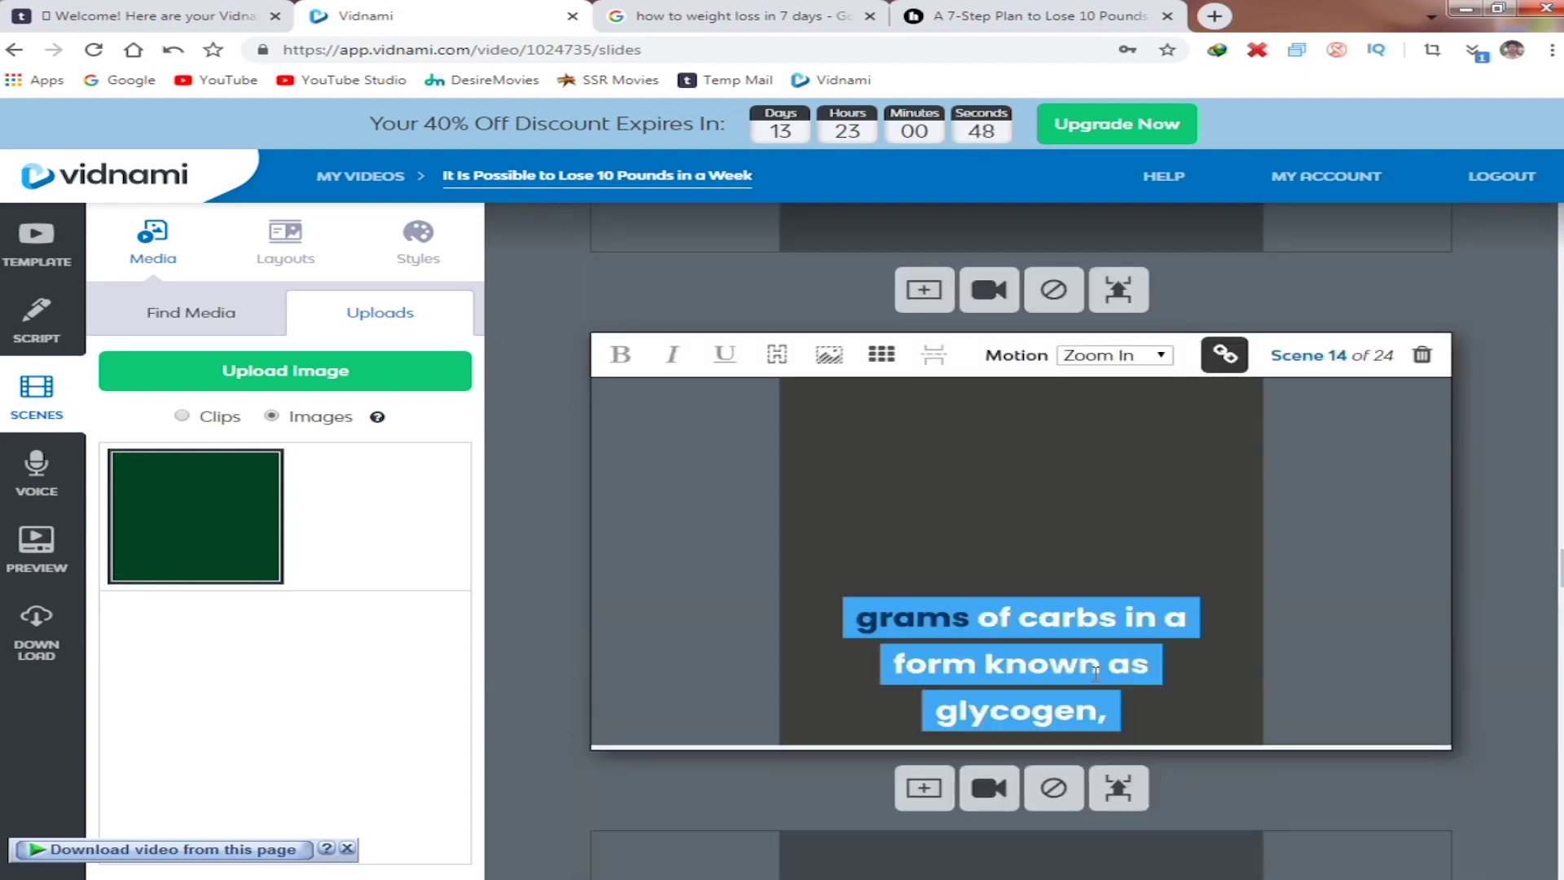
{"action": "scroll", "coordinate": [1099, 683], "scroll_direction": "up", "scroll_amount": 12}
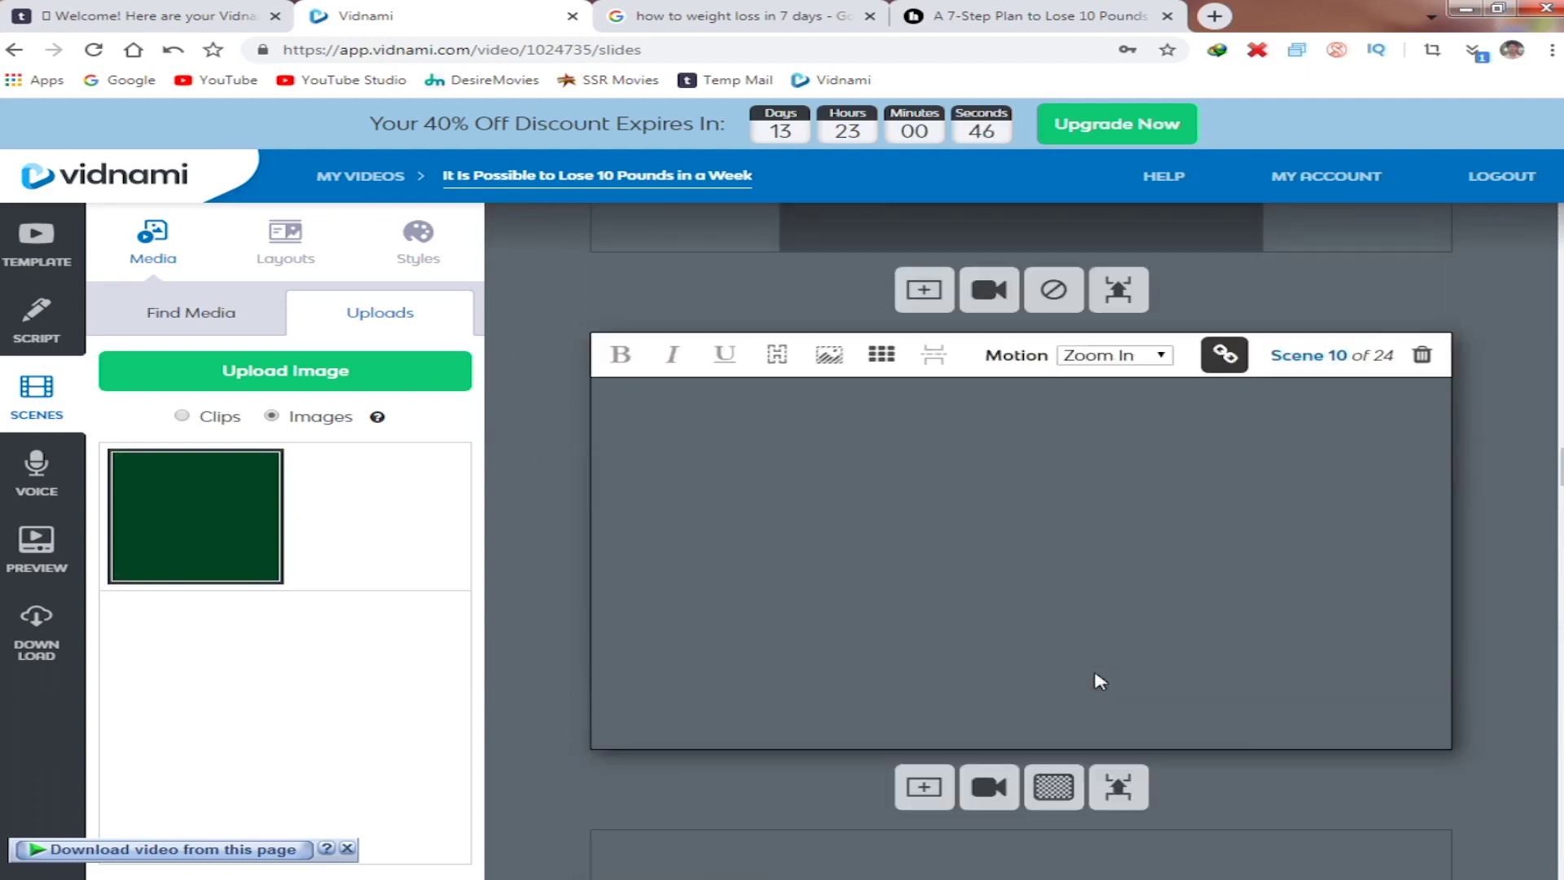
{"action": "scroll", "coordinate": [1099, 670], "scroll_direction": "up", "scroll_amount": 12}
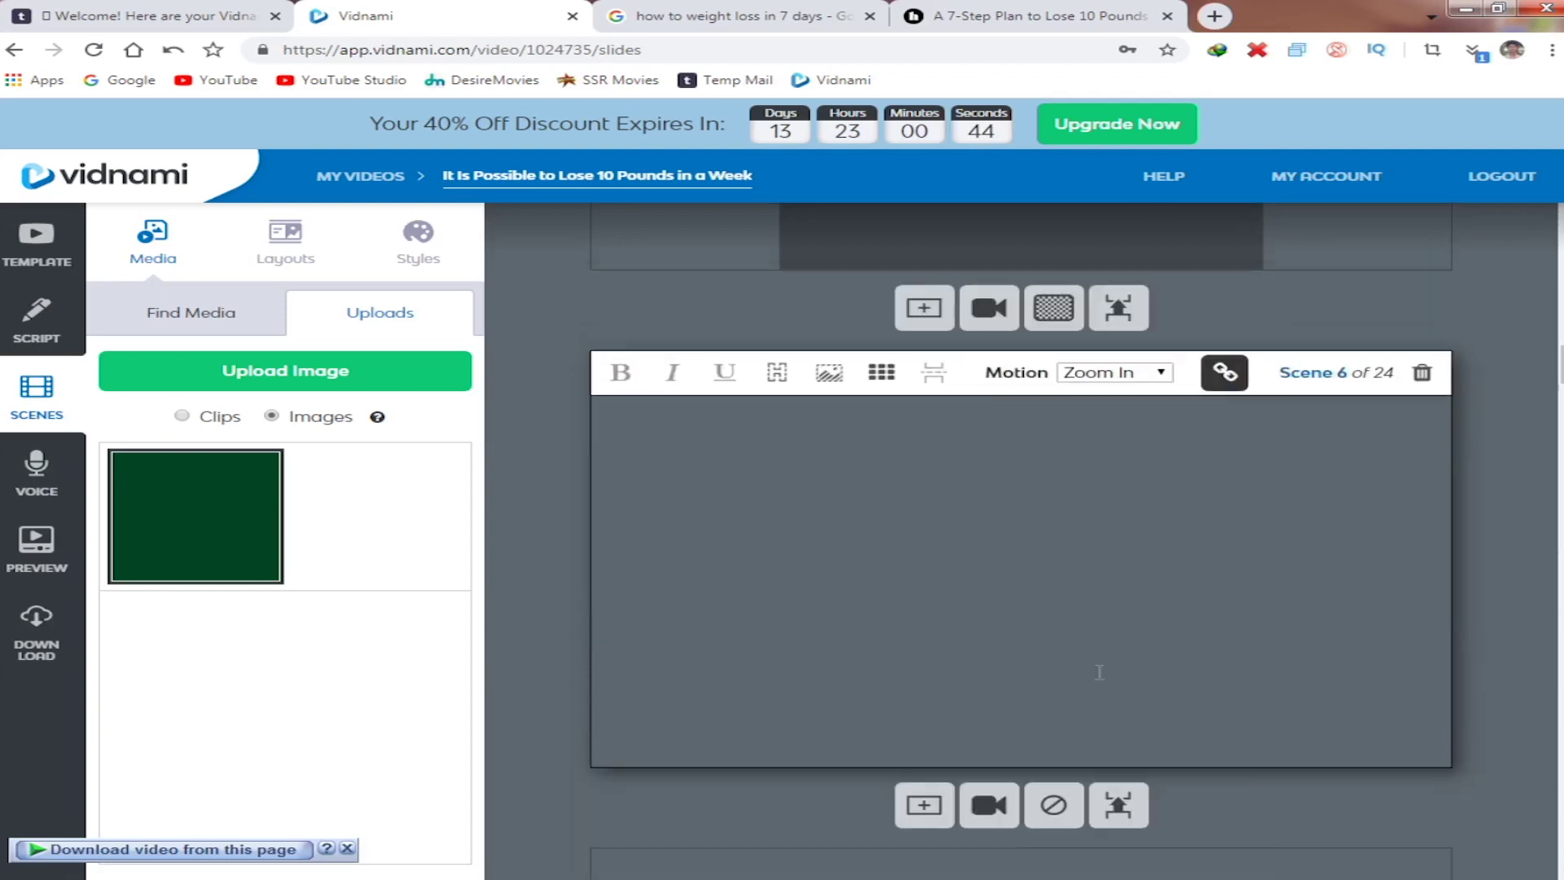
{"action": "scroll", "coordinate": [1102, 676], "scroll_direction": "up", "scroll_amount": 9}
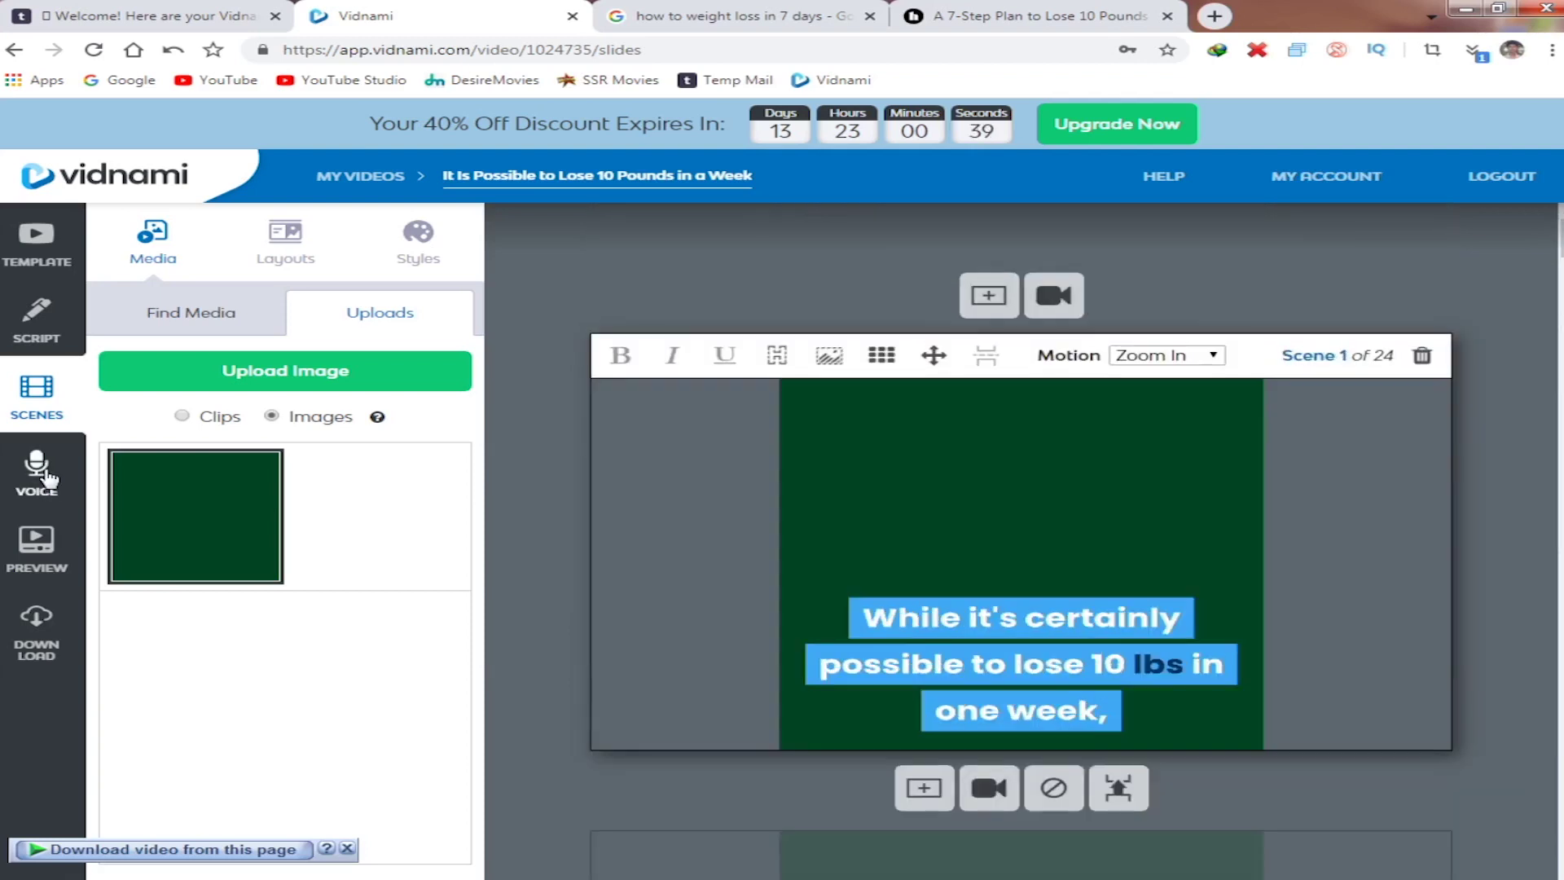
Open the video's preview and play its opening scenes.
{"action": "left_click", "coordinate": [52, 554]}
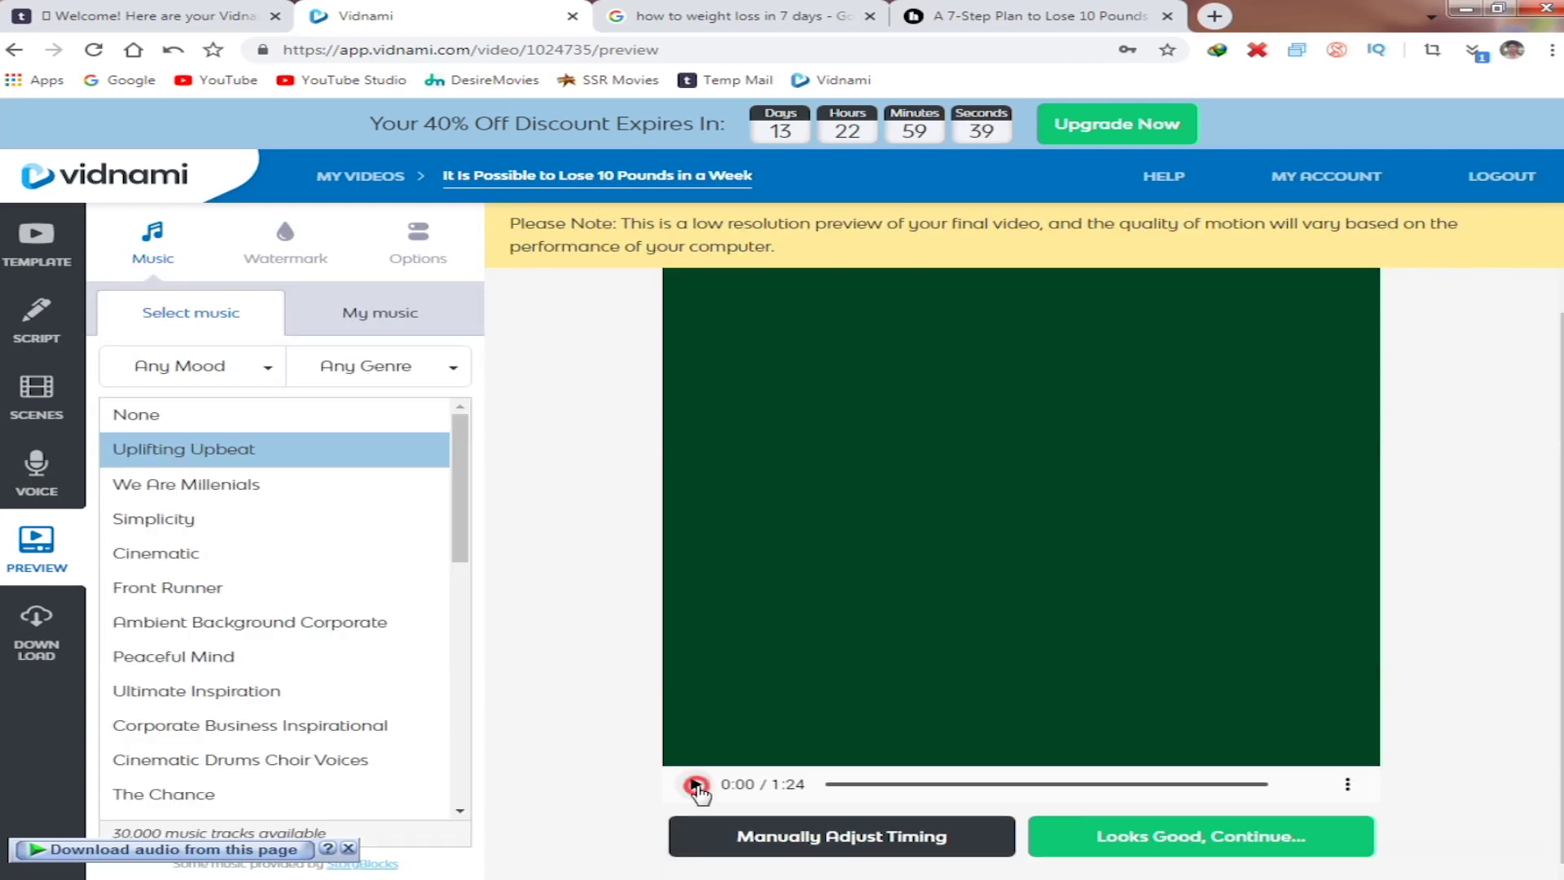
{"action": "left_click", "coordinate": [697, 786]}
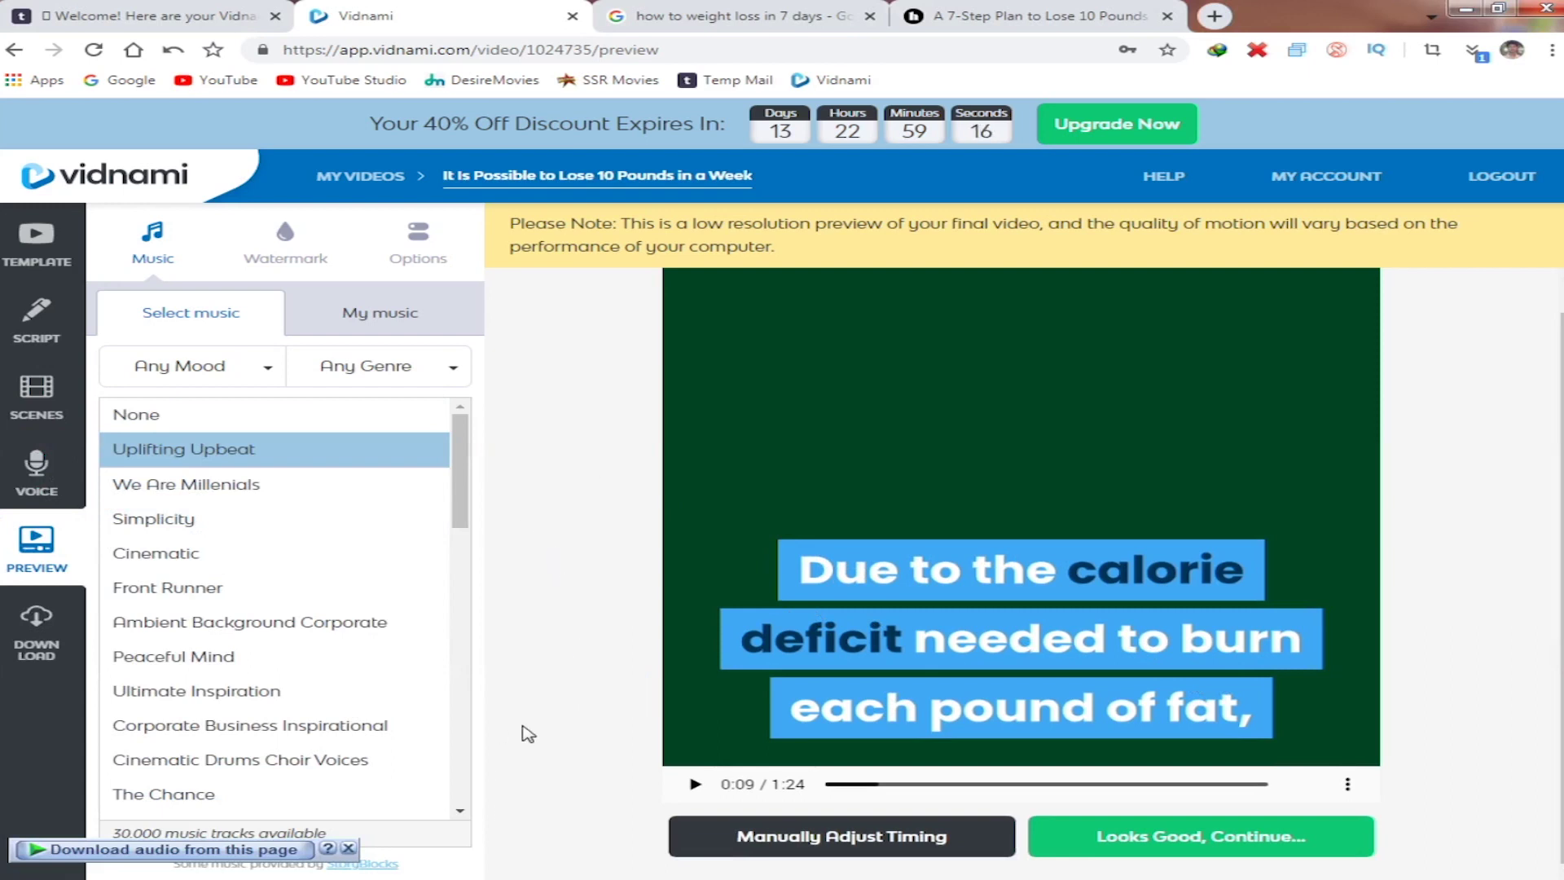
Decline Filmora9's backup recovery and generate the Vidnami video in Full HD 1080p resolution.
{"action": "left_click", "coordinate": [36, 632]}
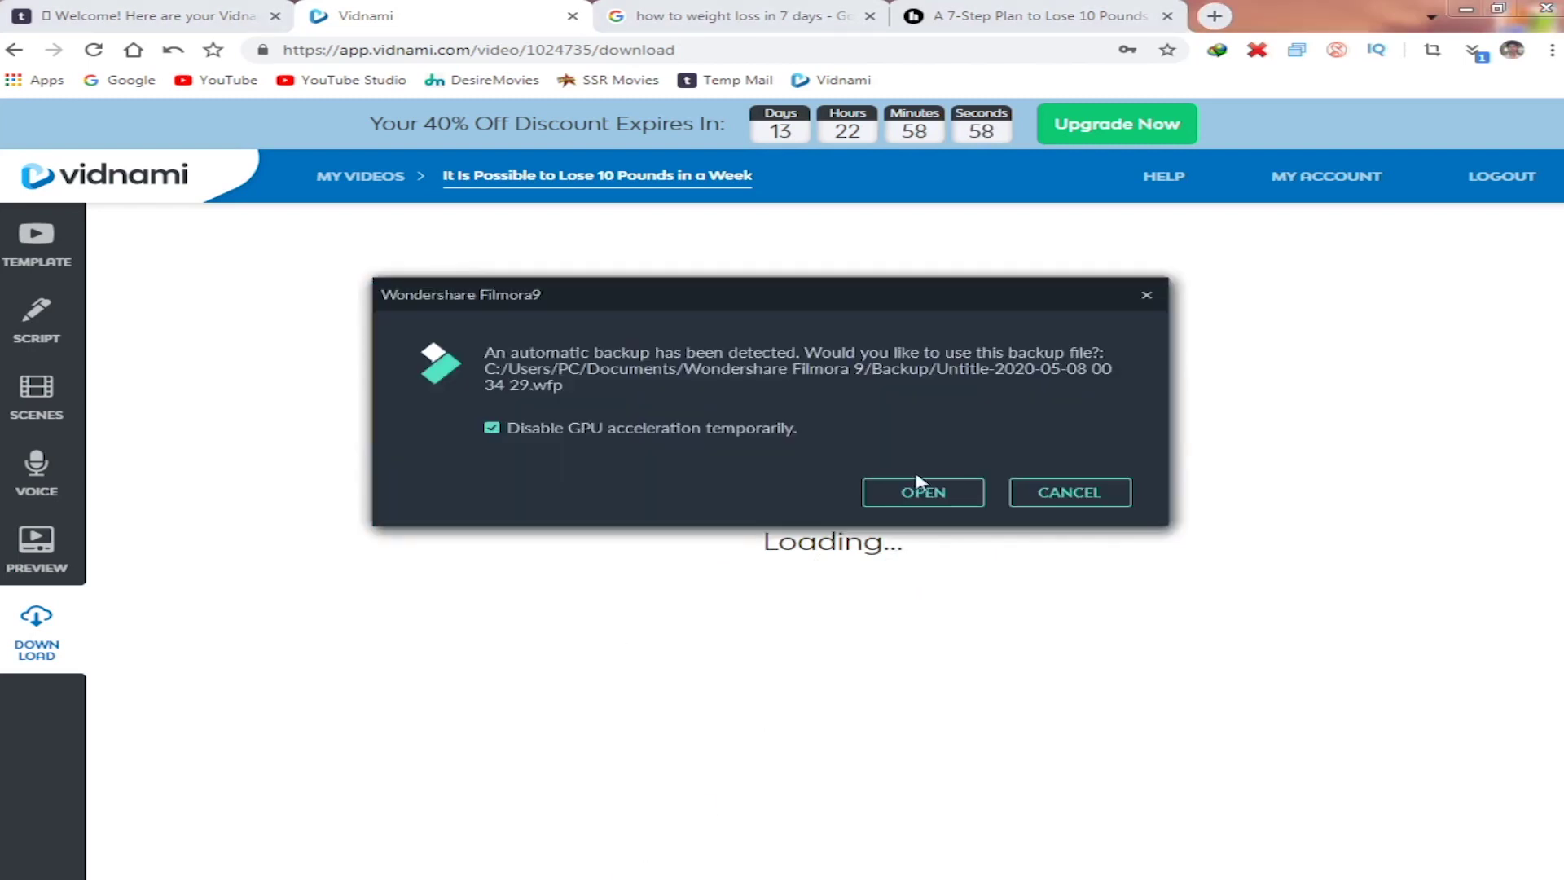
{"action": "left_click", "coordinate": [1097, 492]}
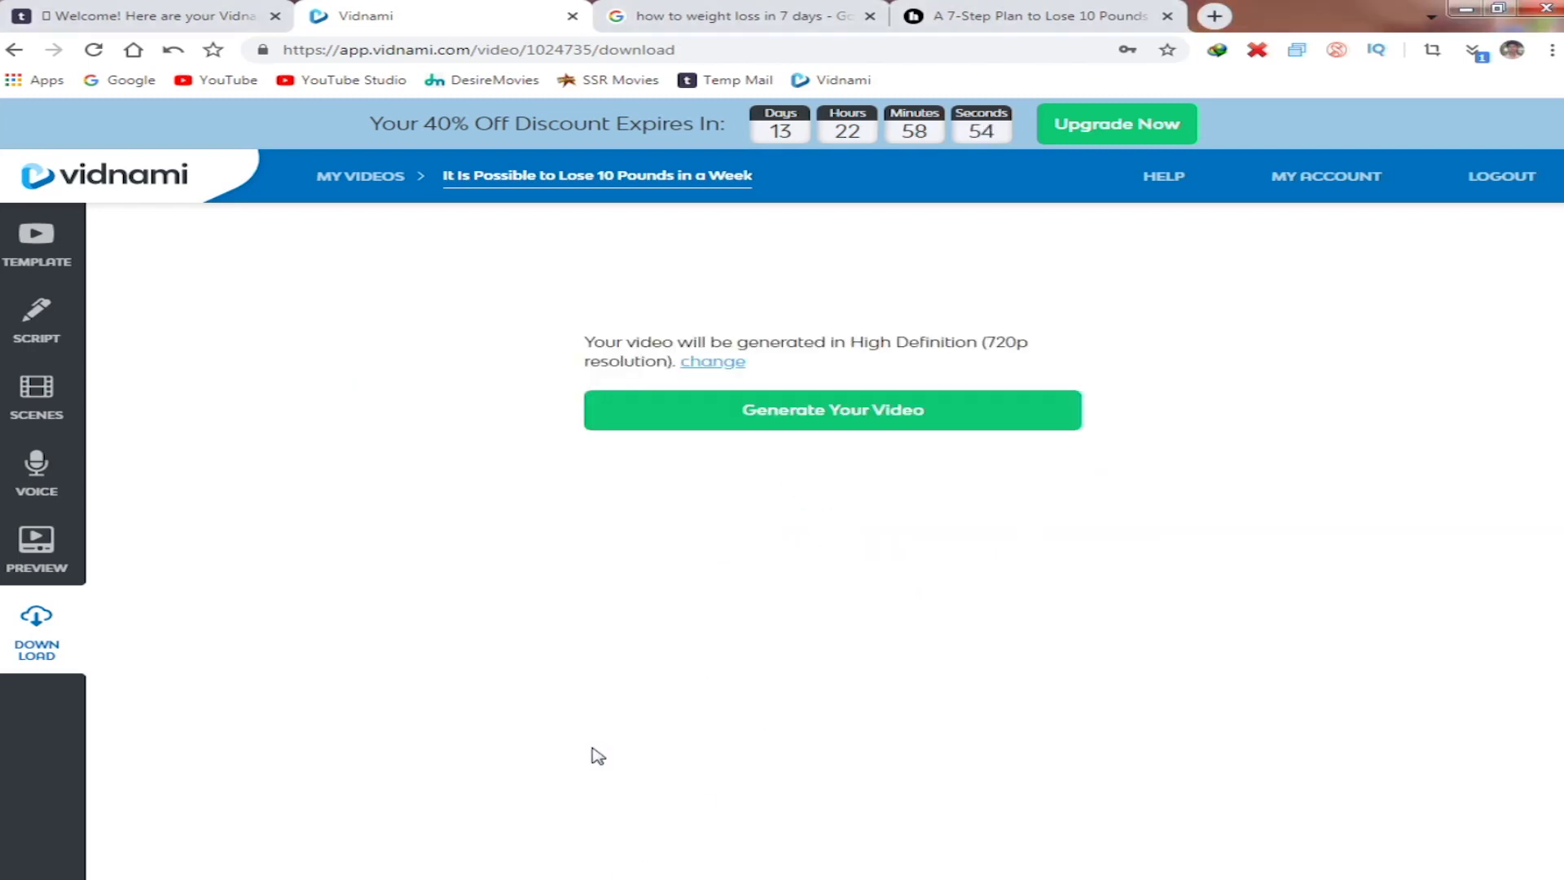
{"action": "left_click", "coordinate": [727, 364]}
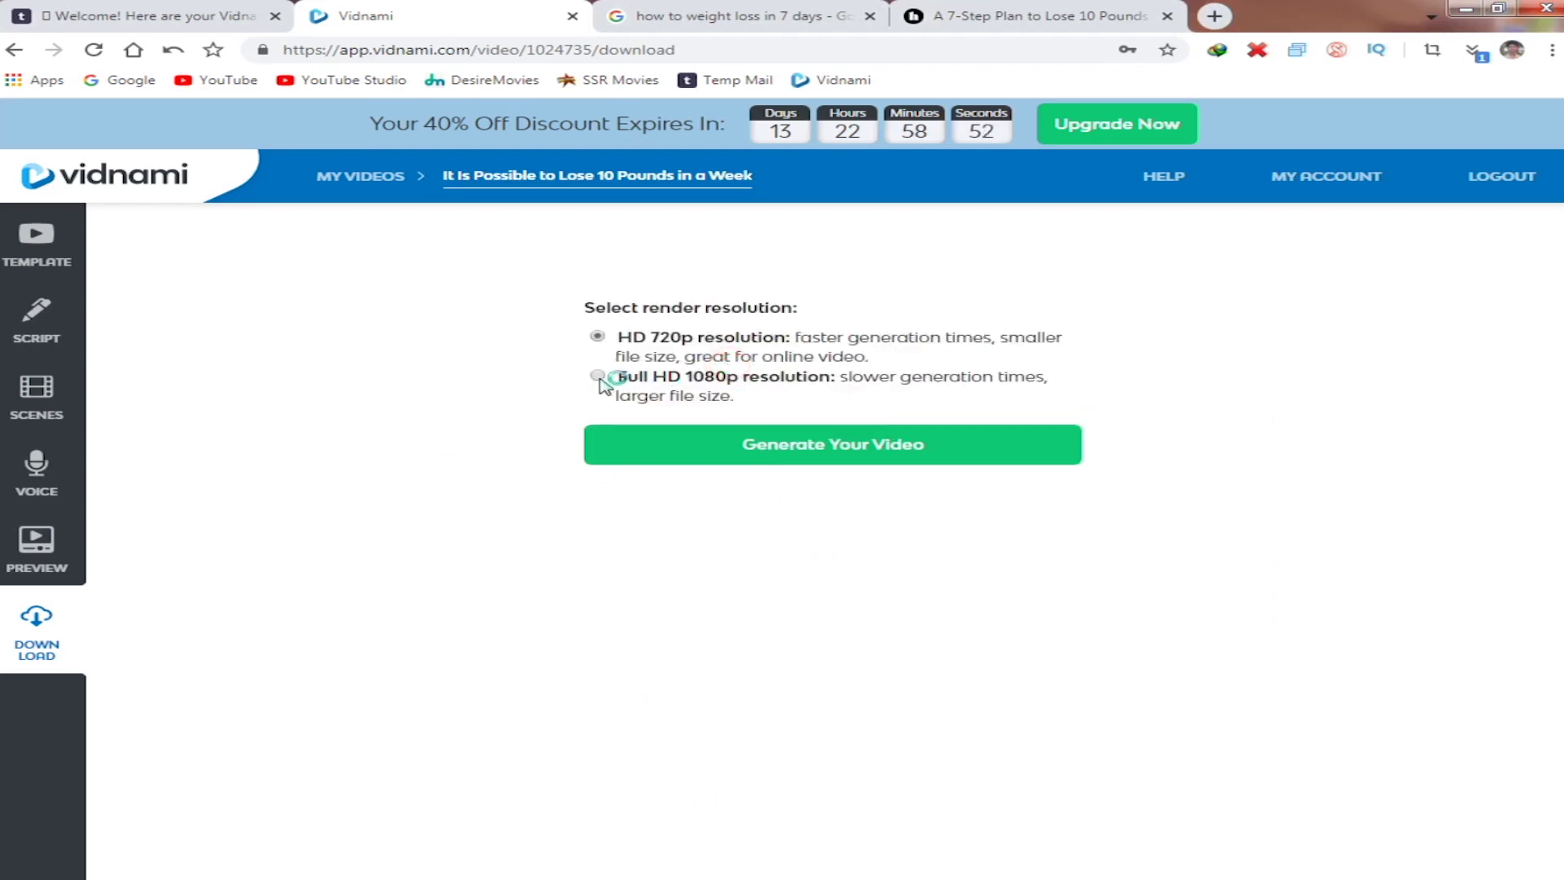
{"action": "left_click", "coordinate": [798, 457]}
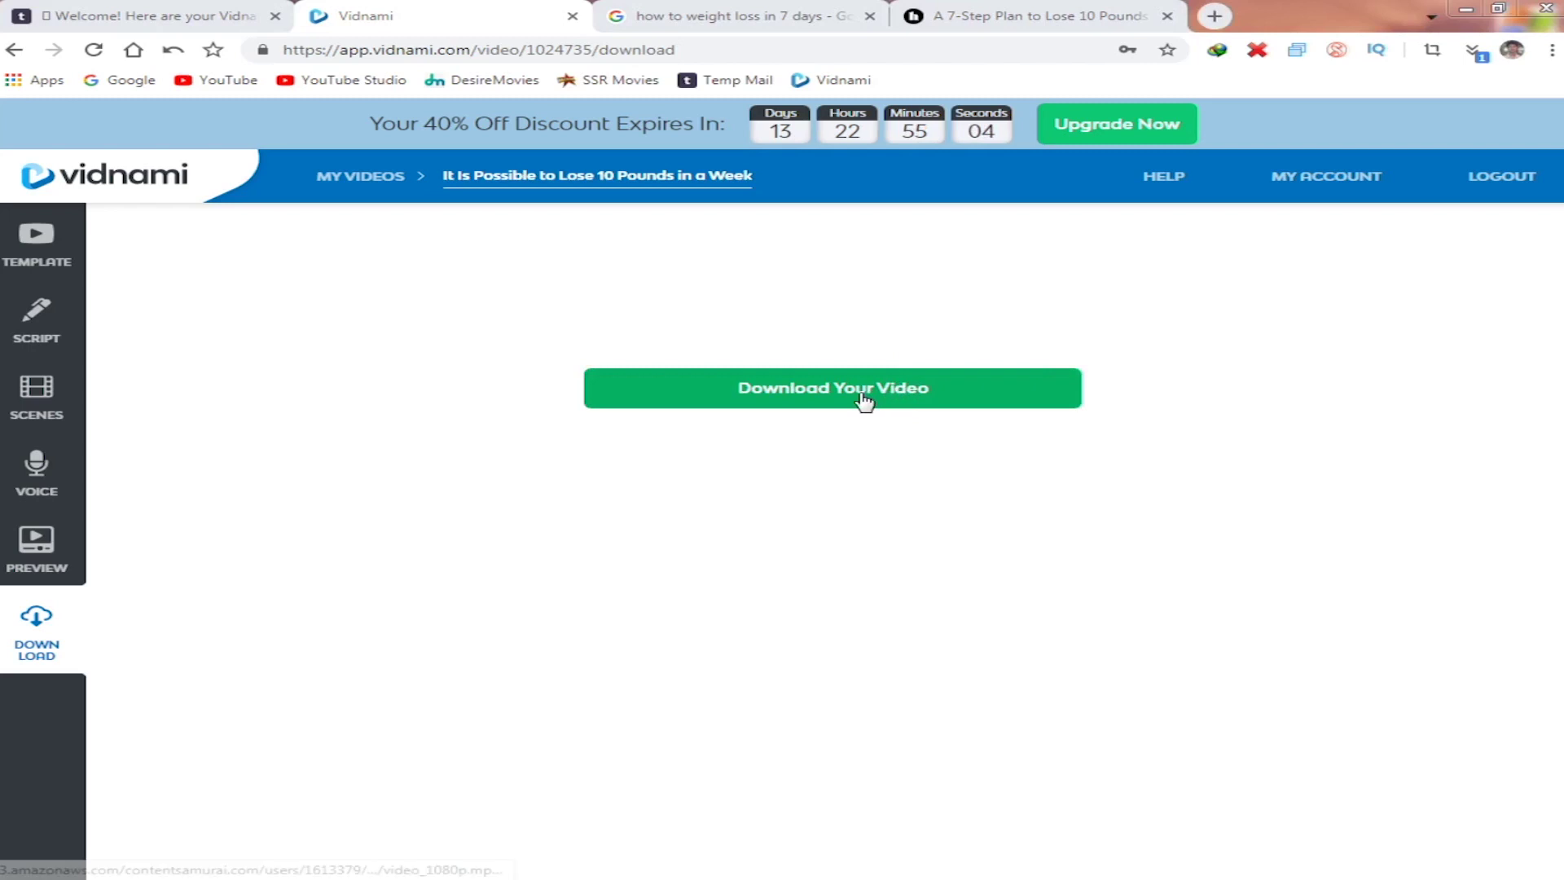
Download the generated video to the Video downloads folder and open that folder.
{"action": "left_click", "coordinate": [862, 394]}
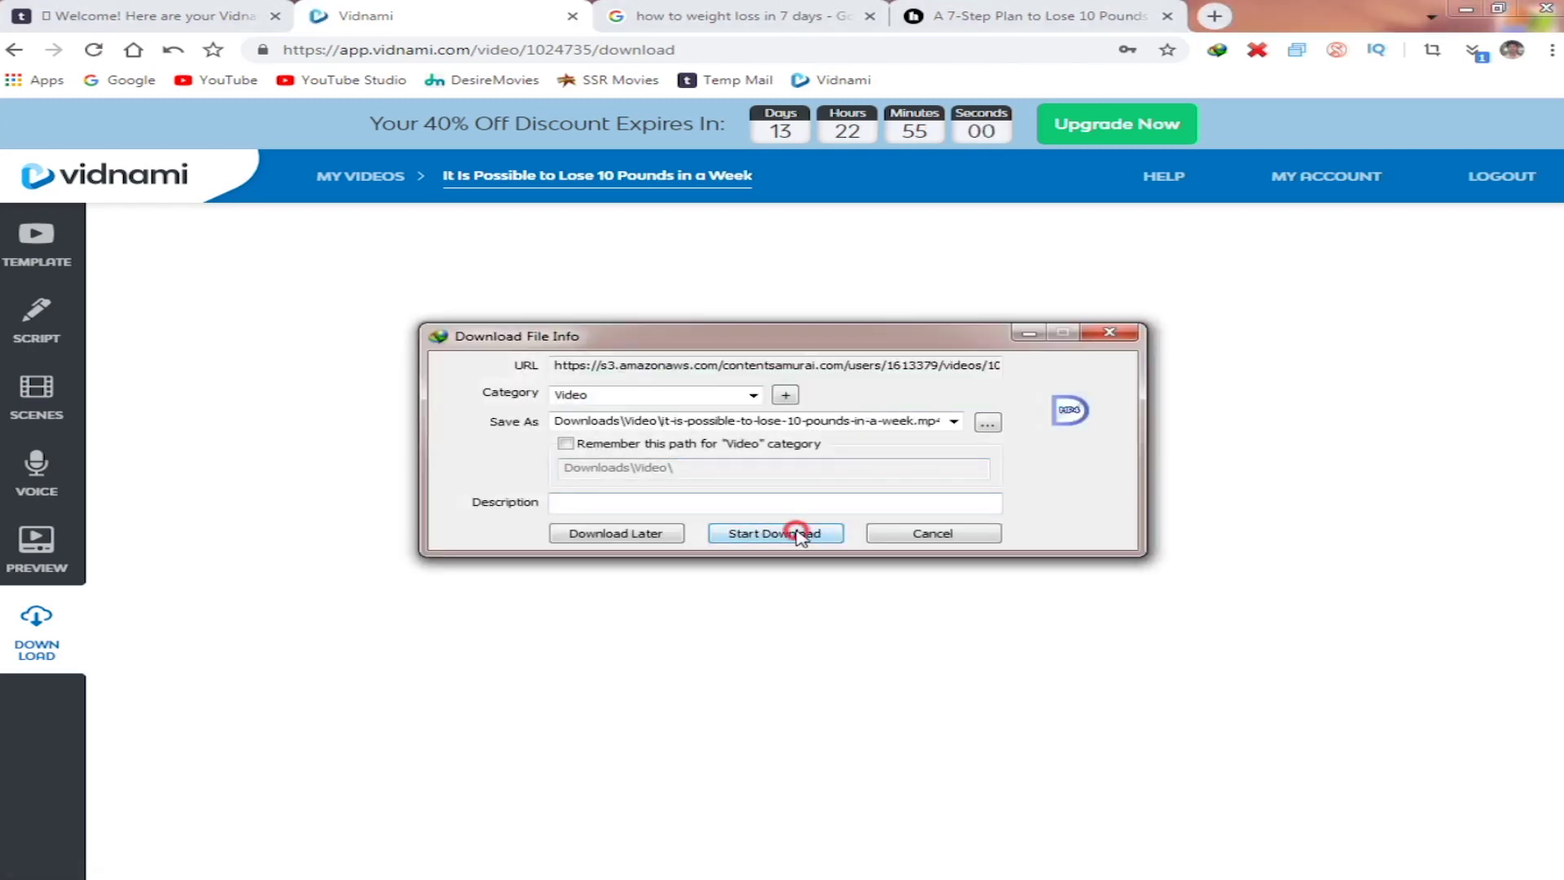
{"action": "left_click", "coordinate": [798, 531]}
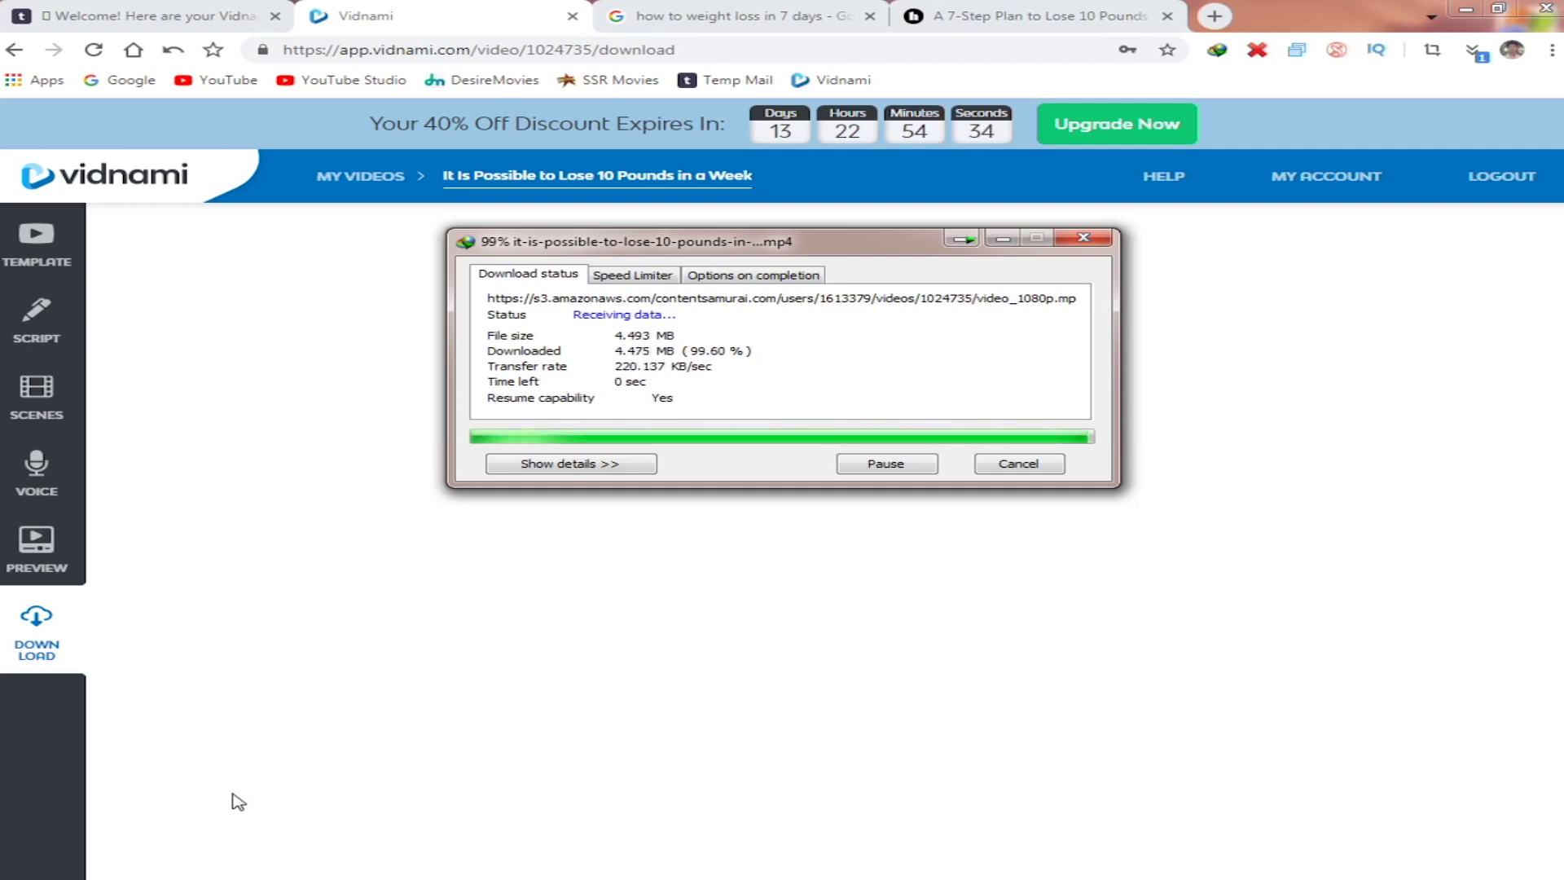
{"action": "left_click", "coordinate": [821, 509]}
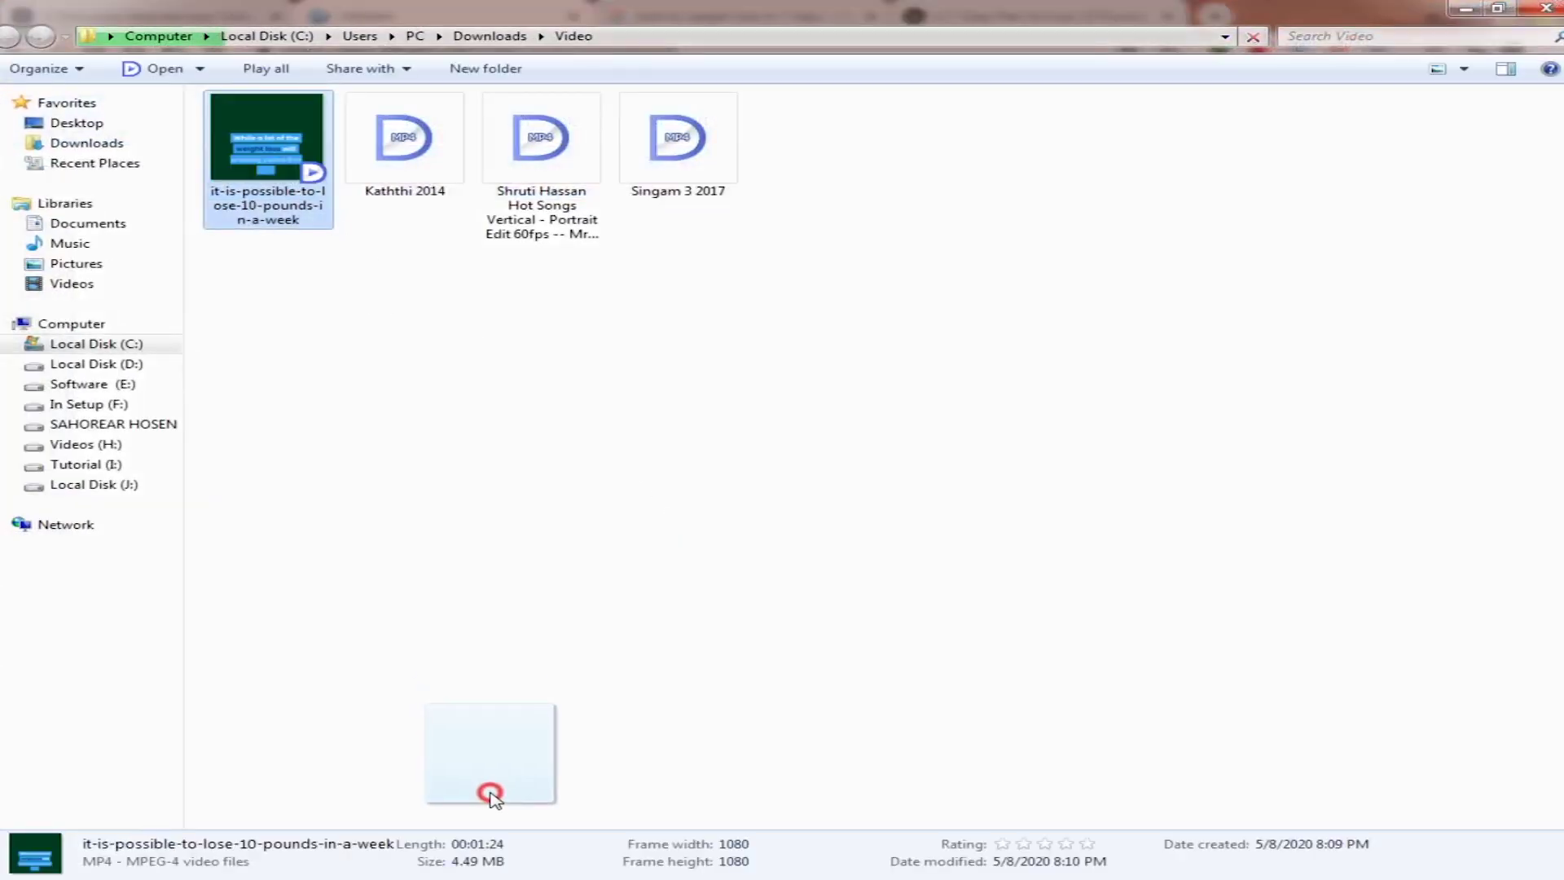
Add the downloaded video to Filmora9's video track, keeping the 1920 x 1080 25fps project settings, and stretch it across the full frame width.
{"action": "left_click_drag", "start_coordinate": [256, 155], "coordinate": [557, 316]}
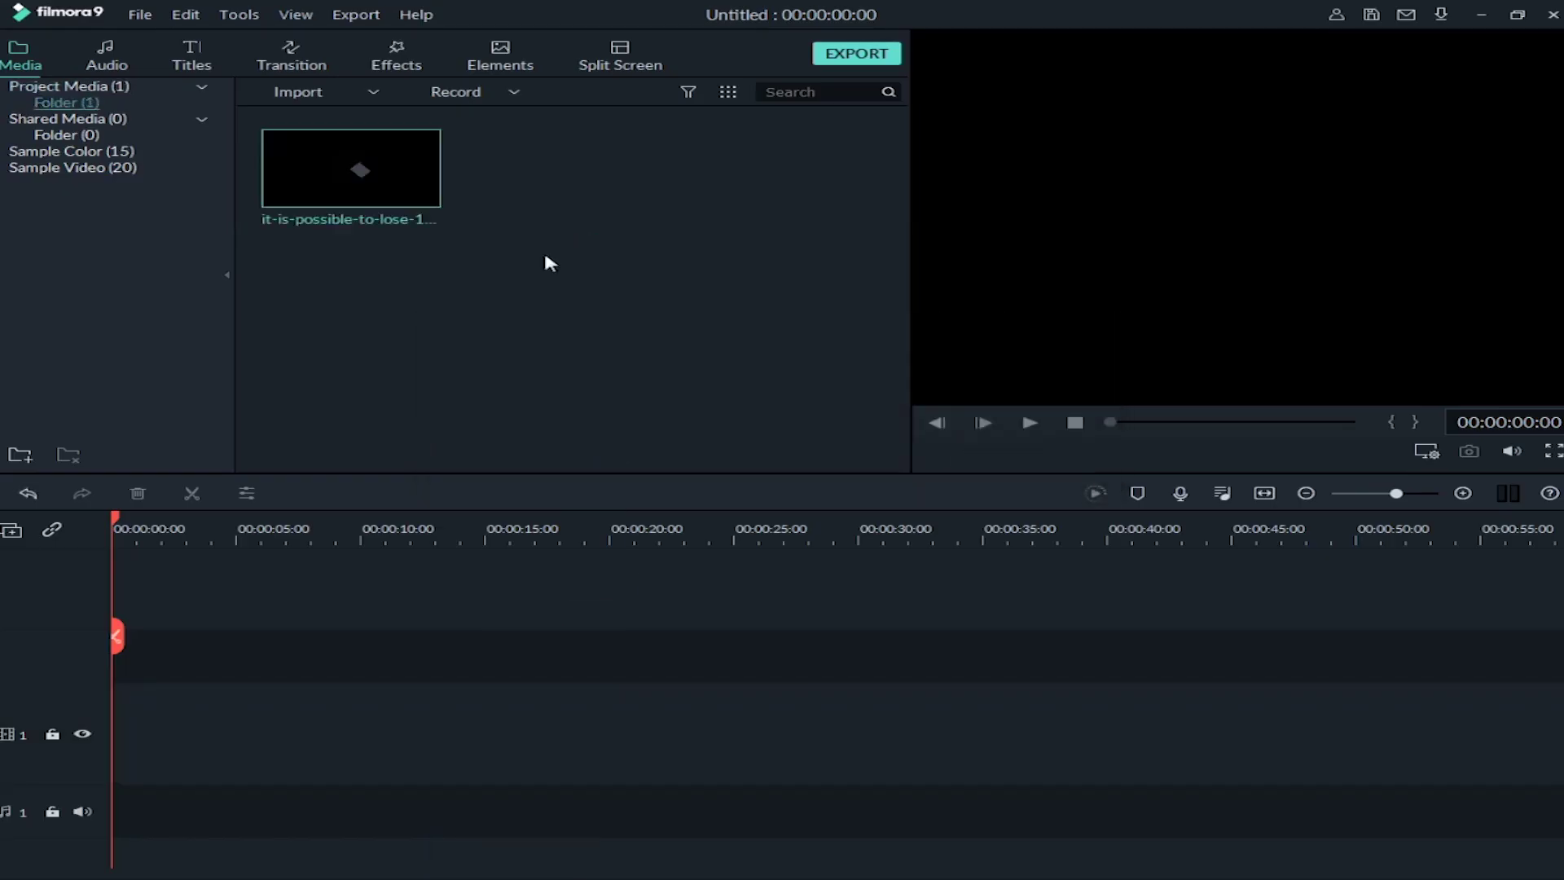
{"action": "left_click_drag", "start_coordinate": [391, 210], "coordinate": [114, 751]}
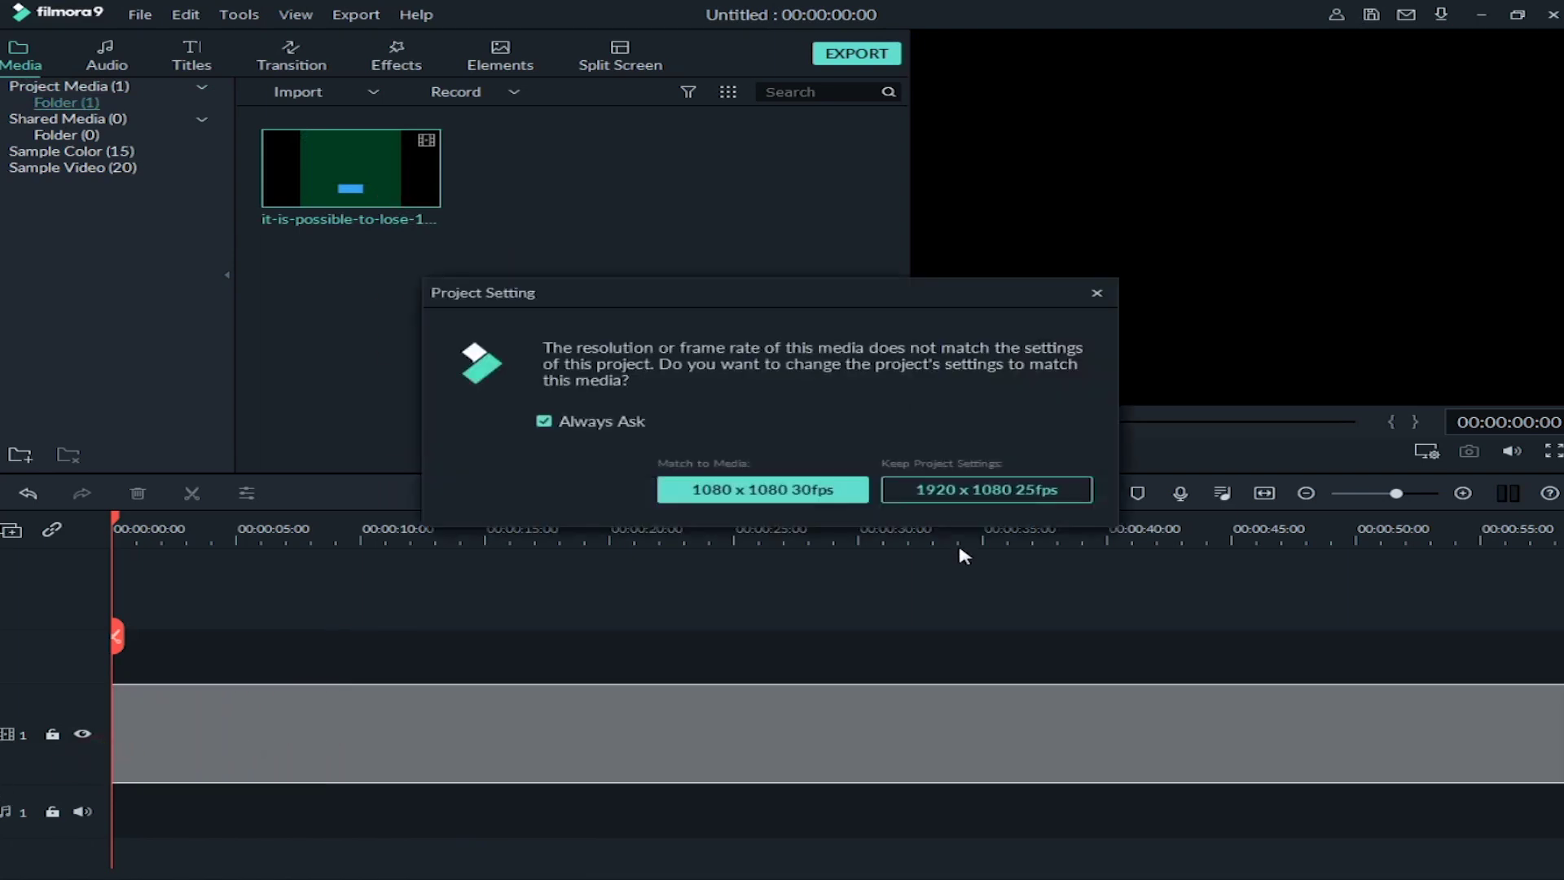
{"action": "left_click", "coordinate": [988, 495]}
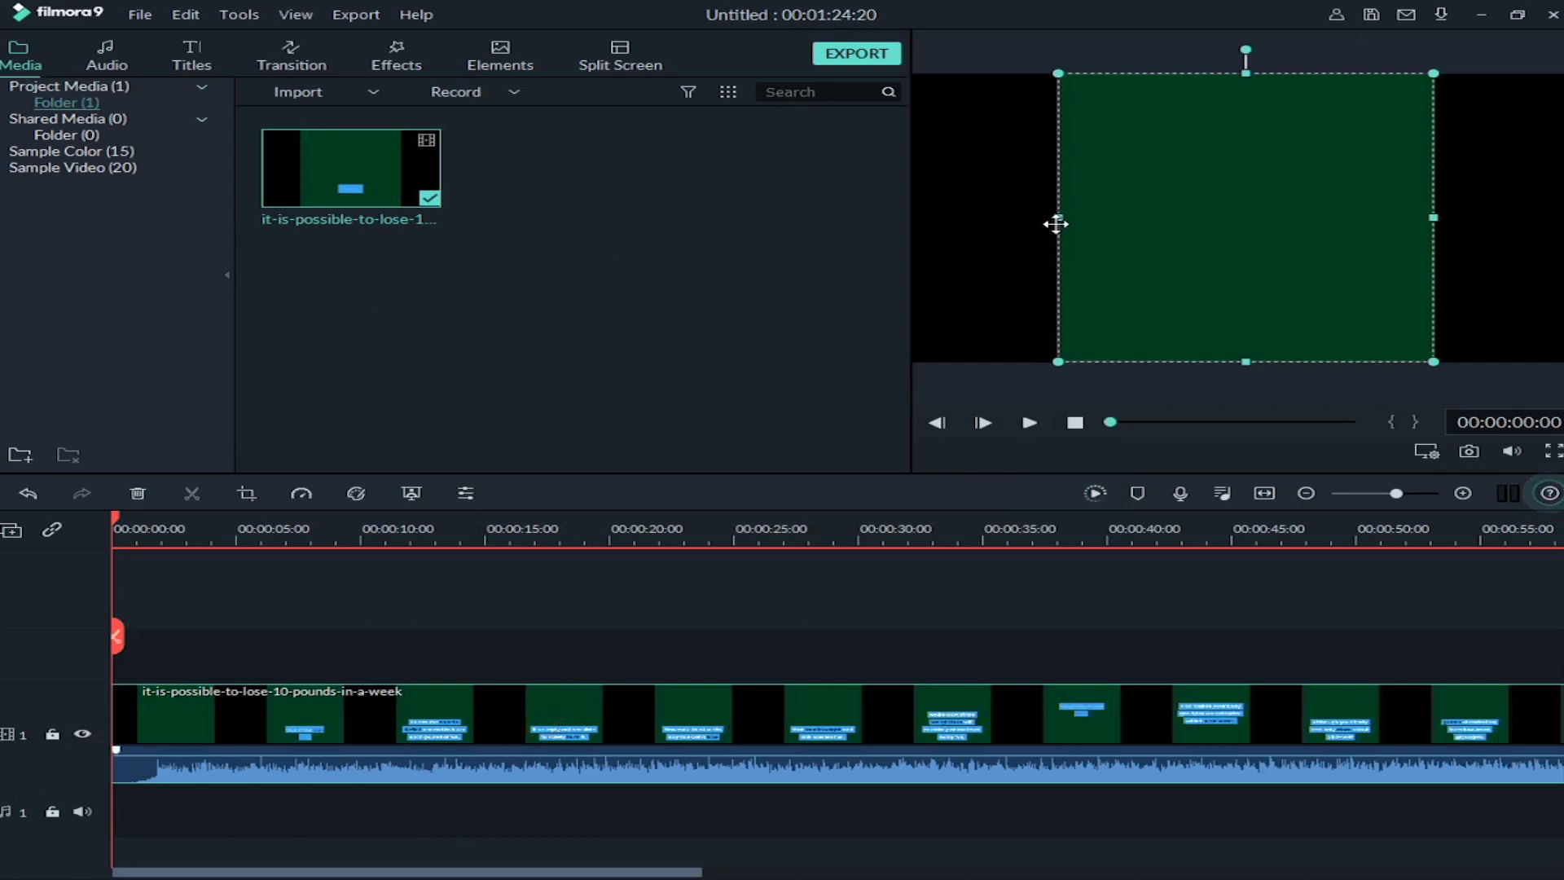
{"action": "left_click_drag", "start_coordinate": [1056, 217], "coordinate": [910, 223]}
{"action": "left_click_drag", "start_coordinate": [1432, 217], "coordinate": [1561, 218]}
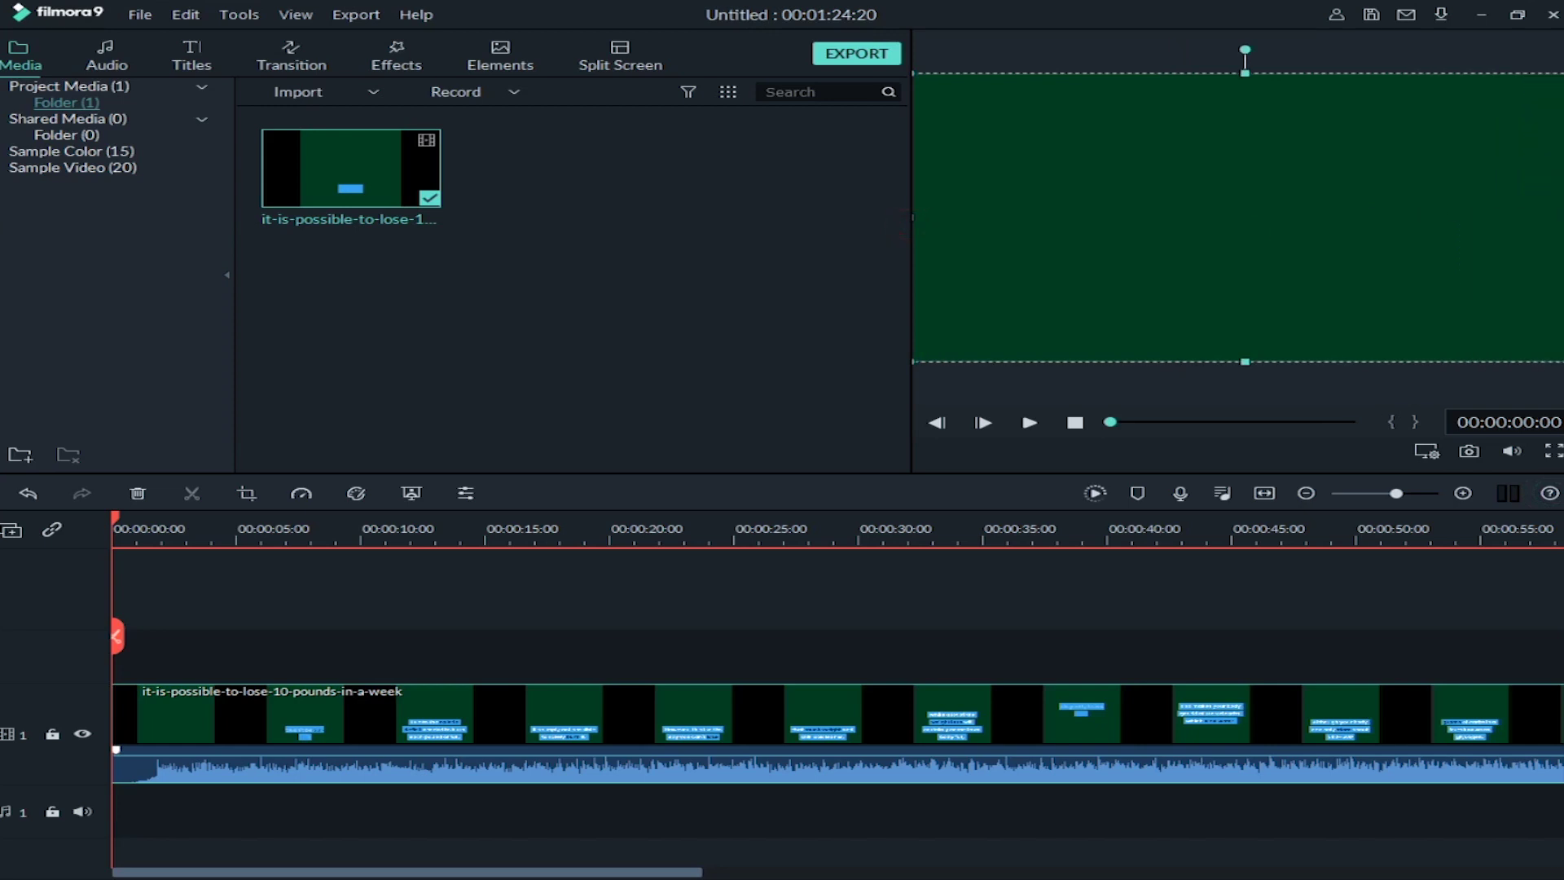
Apply the Green Screen effect to the clip at about 12 seconds, sampling its dark green background as the key color.
{"action": "left_click", "coordinate": [349, 531]}
{"action": "left_click_drag", "start_coordinate": [348, 531], "coordinate": [409, 539]}
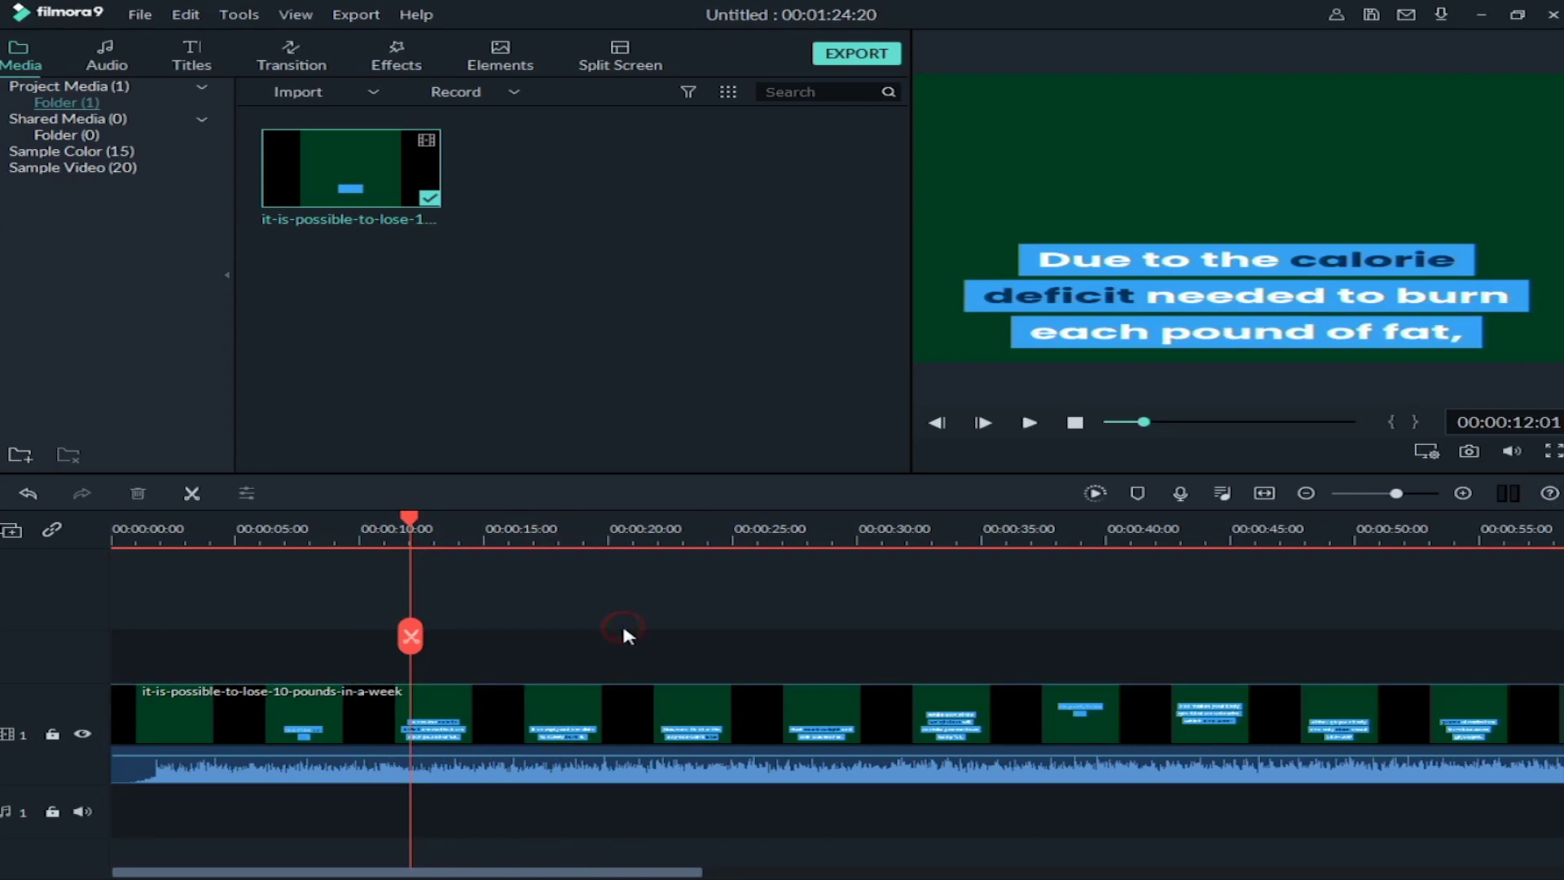
{"action": "right_click", "coordinate": [596, 731]}
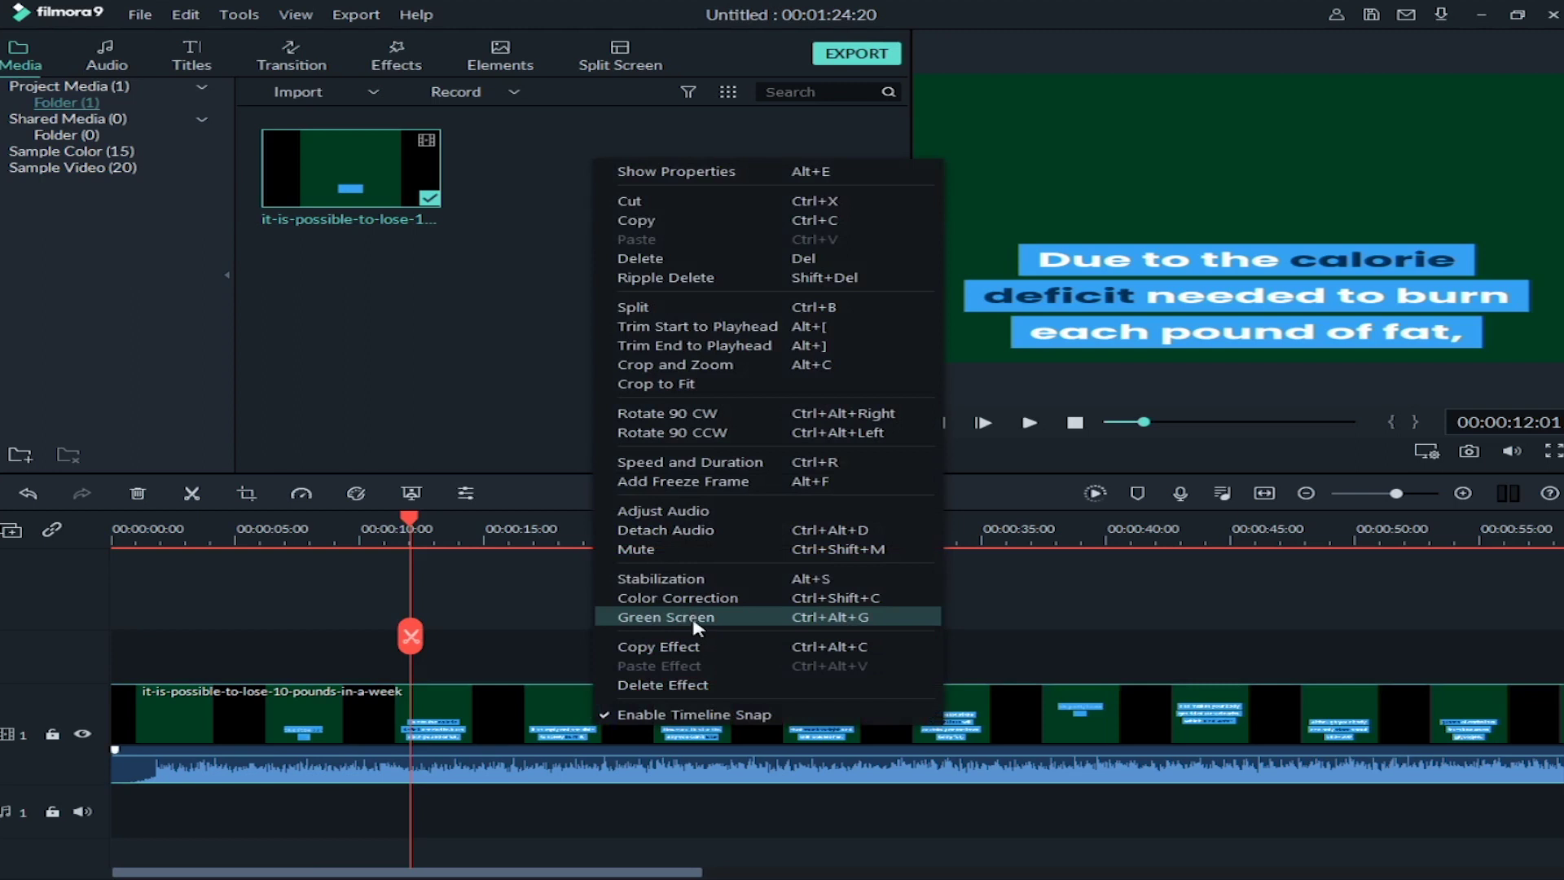
{"action": "left_click", "coordinate": [743, 619]}
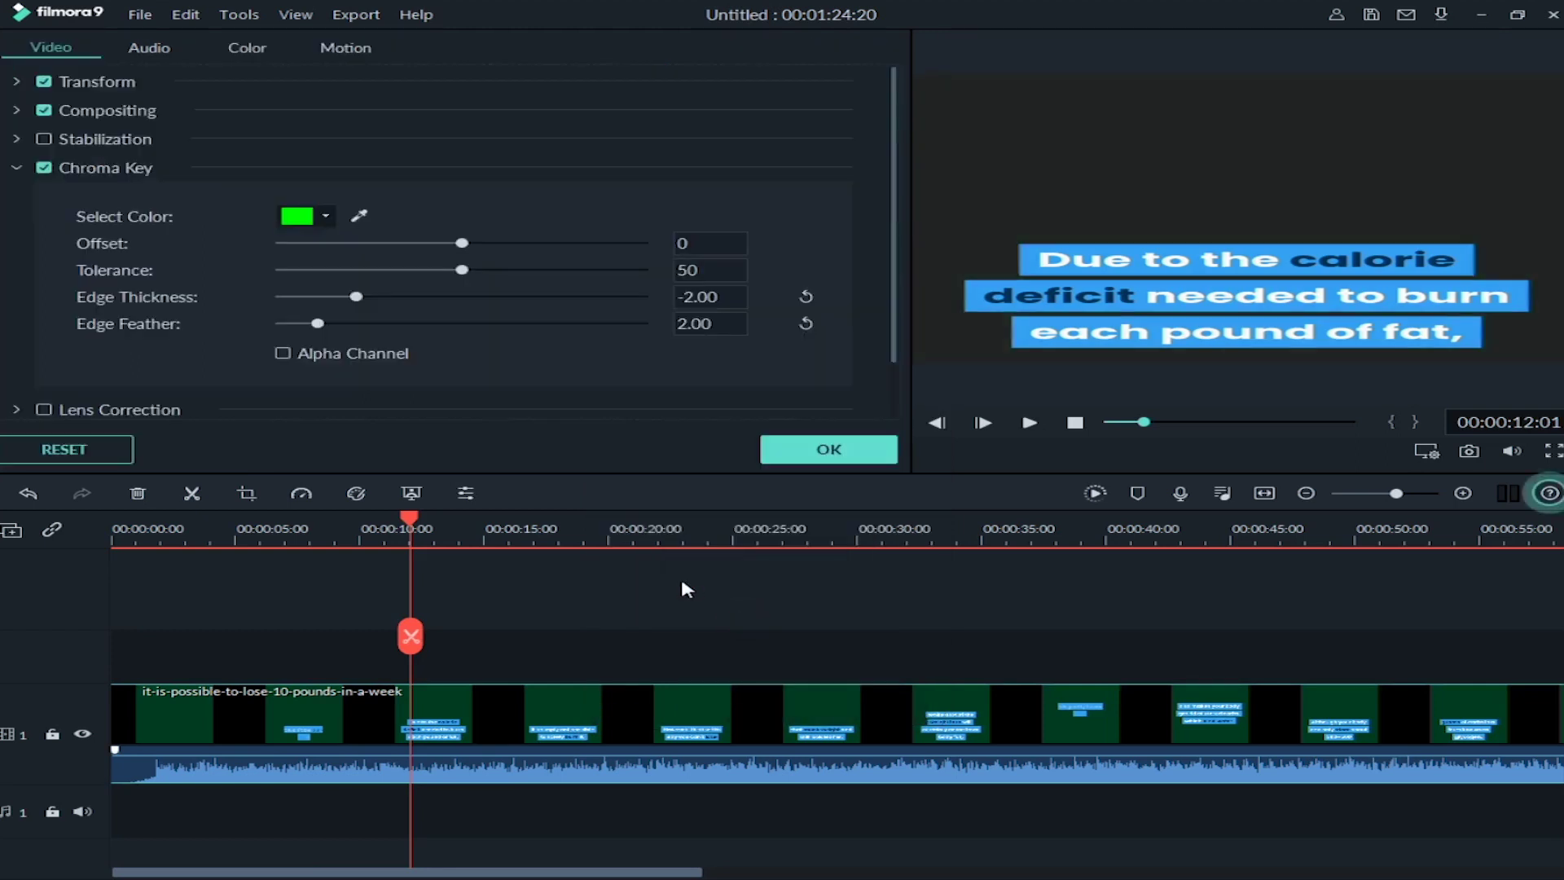
{"action": "left_click", "coordinate": [361, 216]}
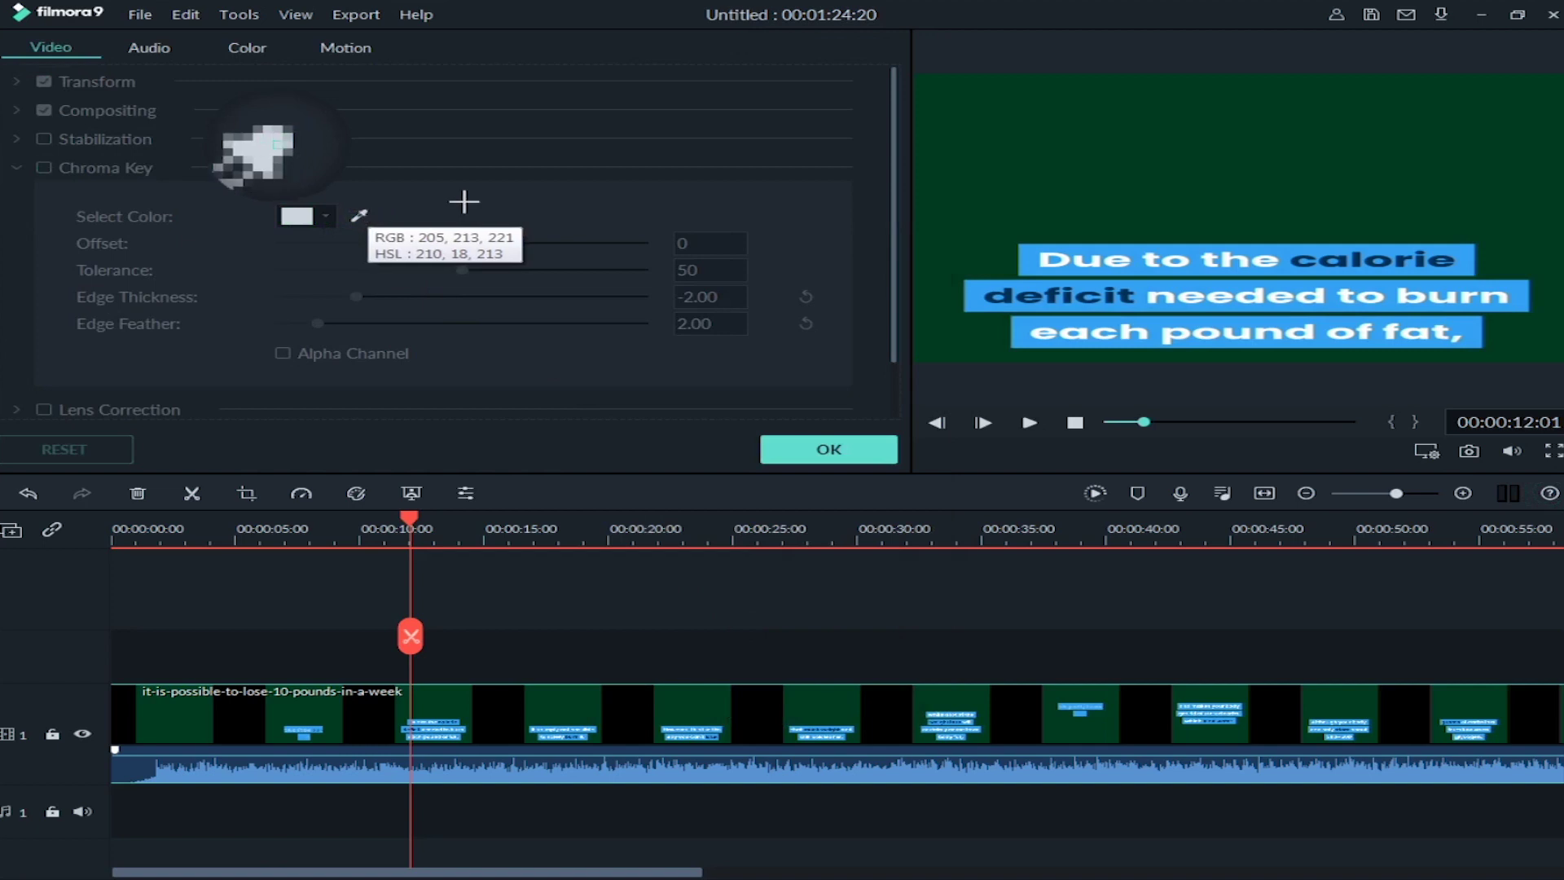
{"action": "left_click", "coordinate": [1140, 162]}
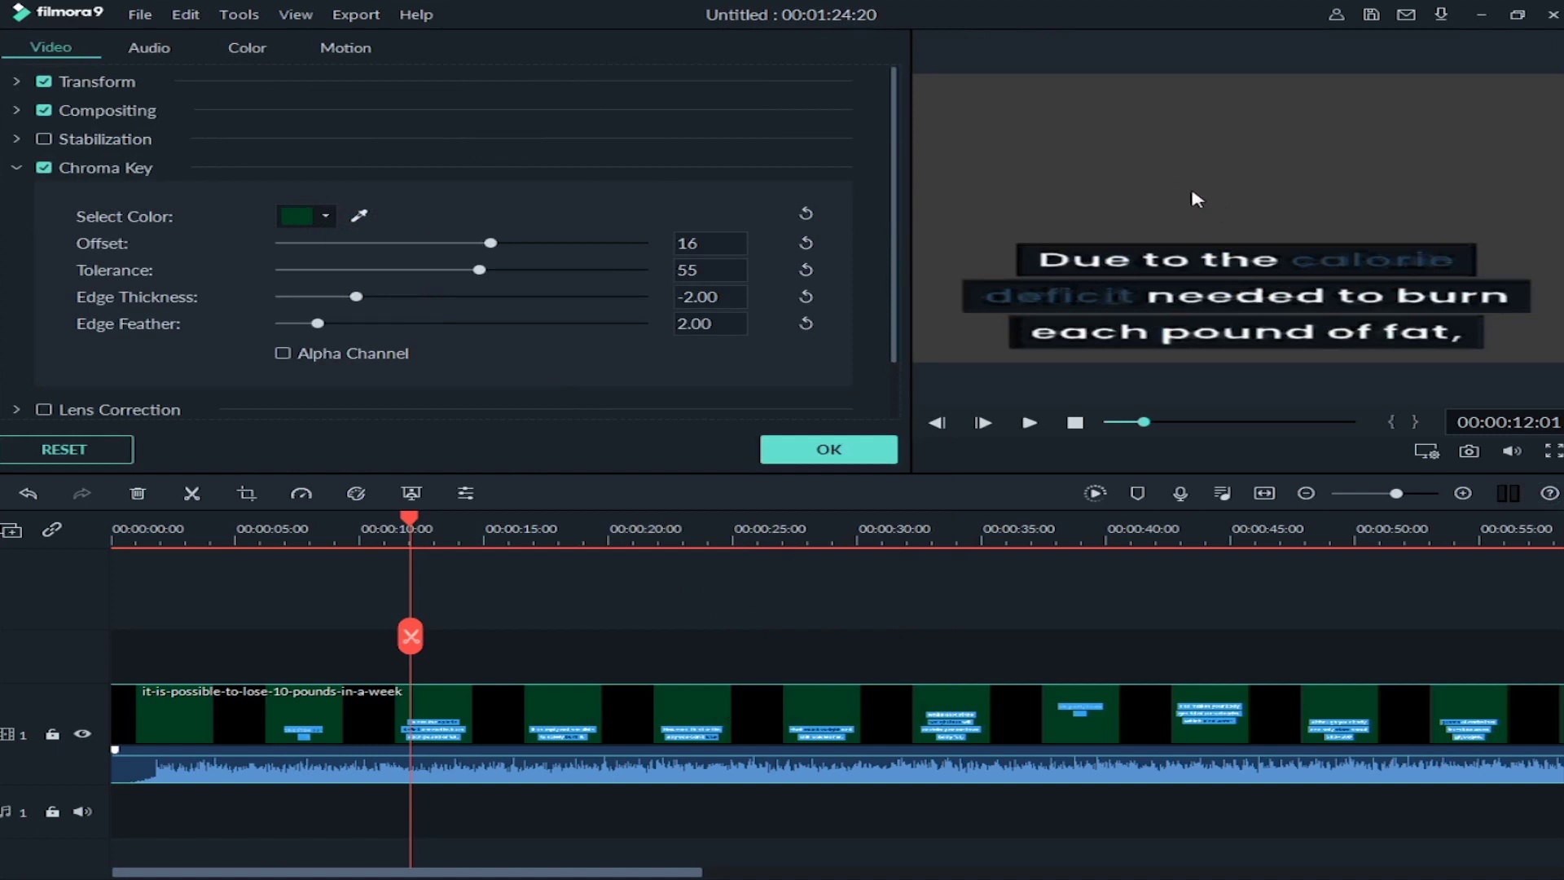
Try a chroma key offset of -100, tolerance 0, edge thickness -10.00 and edge feather 4.00 on the clip at about 21 seconds.
{"action": "left_click_drag", "start_coordinate": [410, 538], "coordinate": [646, 541]}
{"action": "left_click_drag", "start_coordinate": [492, 246], "coordinate": [268, 266]}
{"action": "left_click_drag", "start_coordinate": [478, 271], "coordinate": [242, 269]}
{"action": "left_click", "coordinate": [450, 323]}
{"action": "left_click_drag", "start_coordinate": [450, 324], "coordinate": [354, 323]}
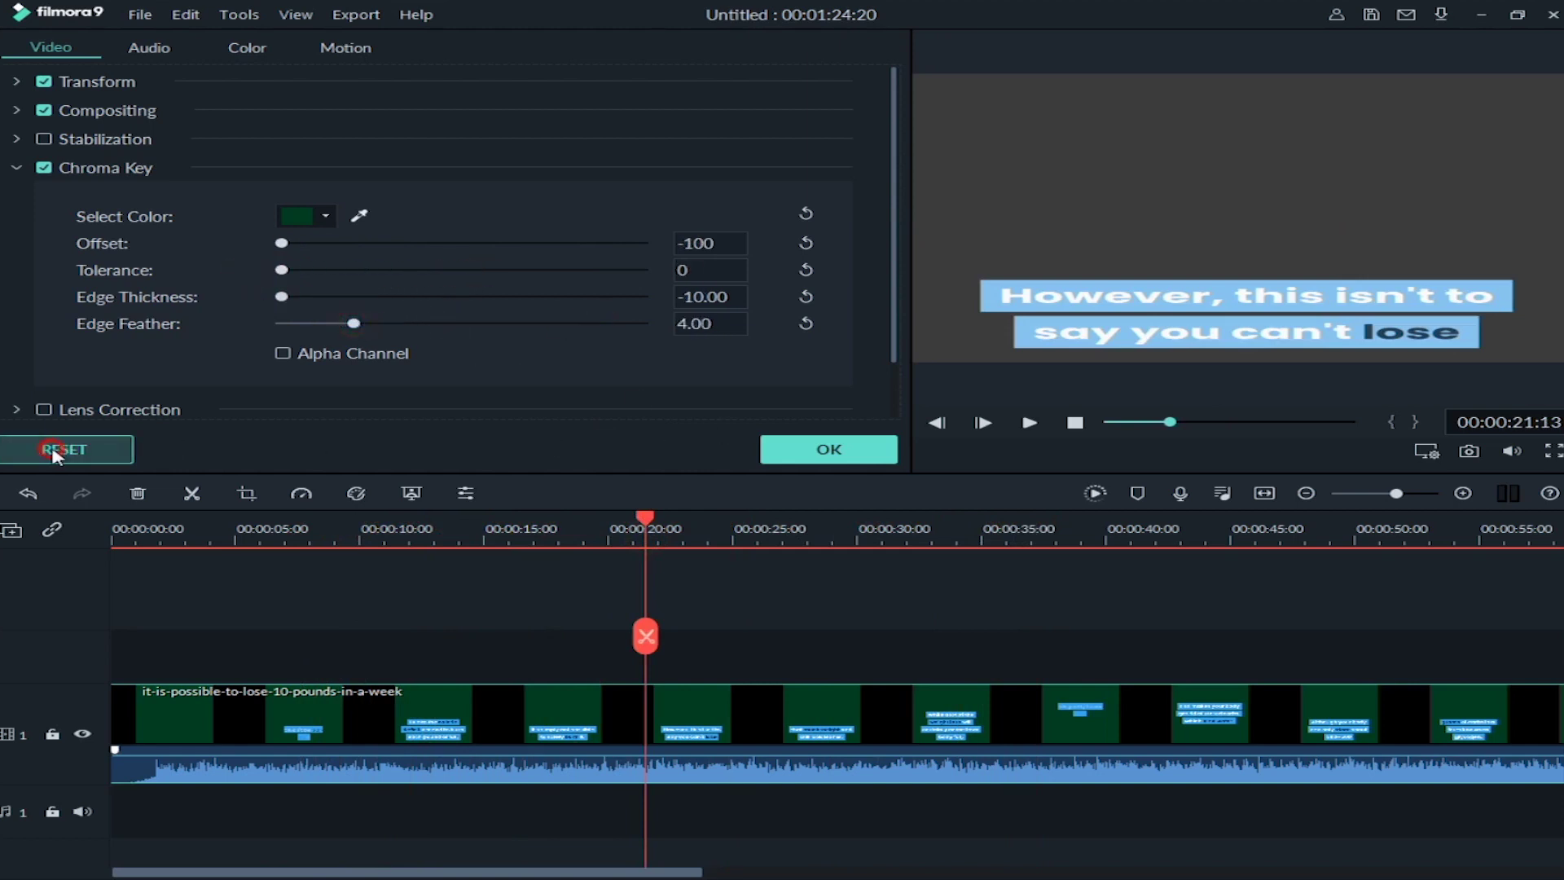
Reset the clip's video settings and close Filmora9 without saving the project.
{"action": "left_click", "coordinate": [89, 450]}
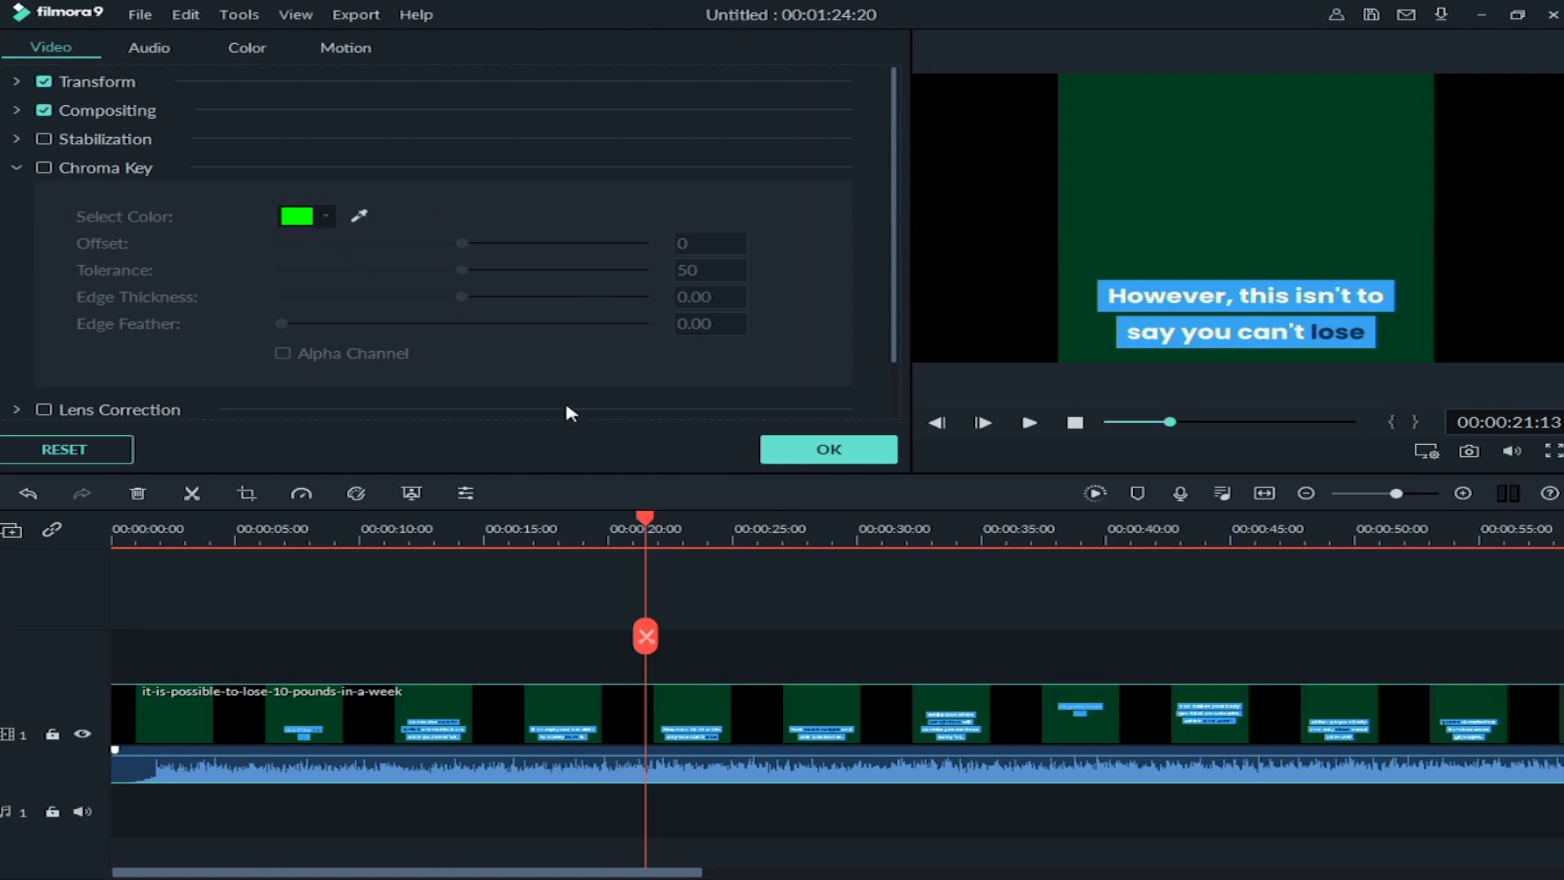
{"action": "left_click", "coordinate": [1551, 14]}
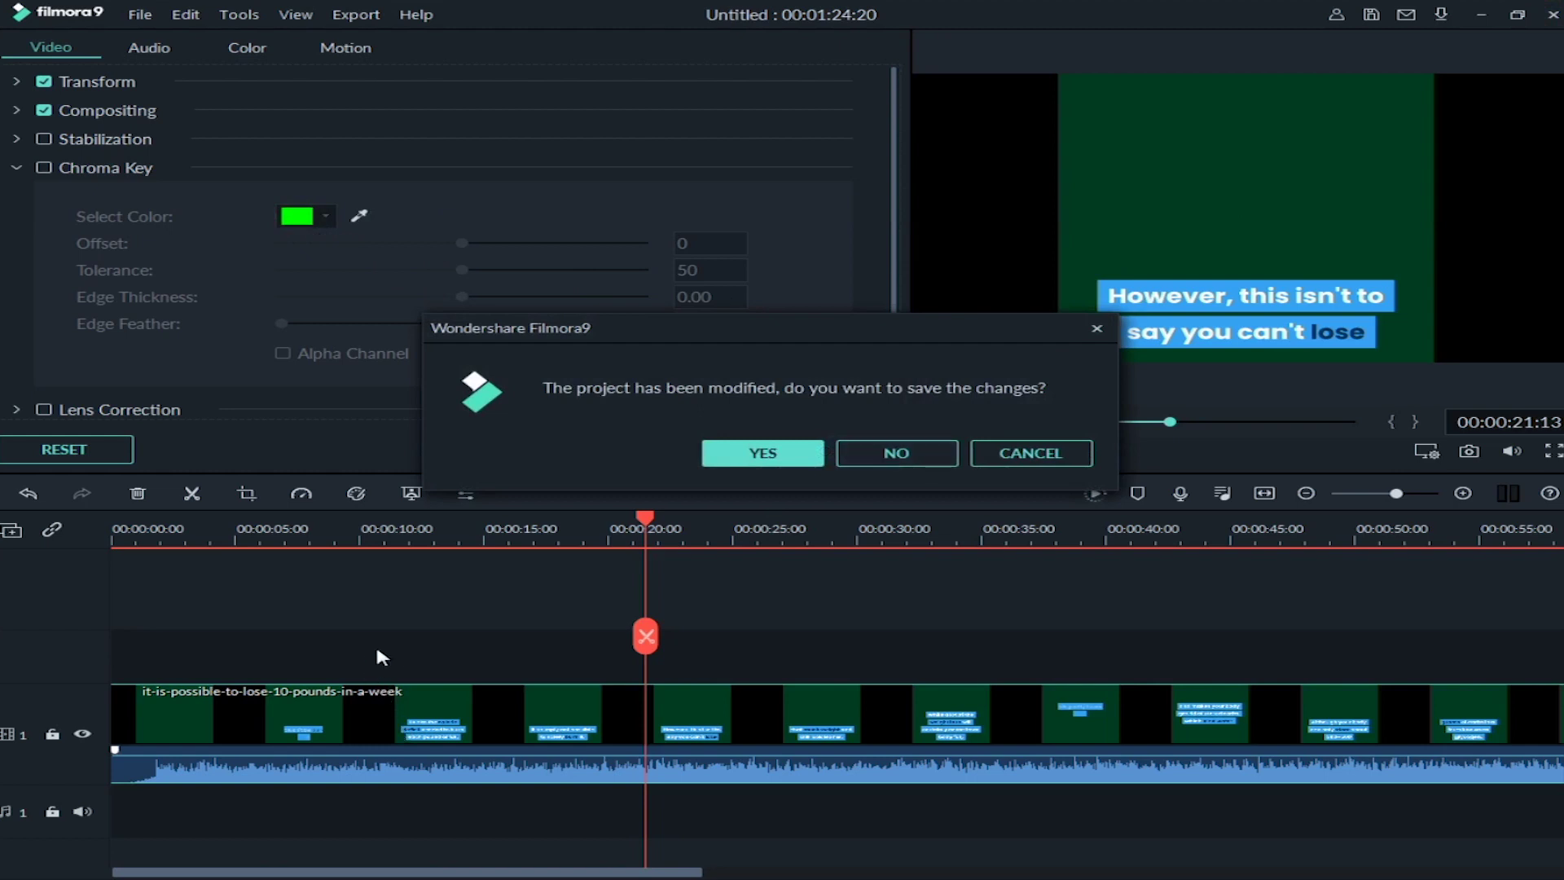
{"action": "left_click", "coordinate": [894, 452]}
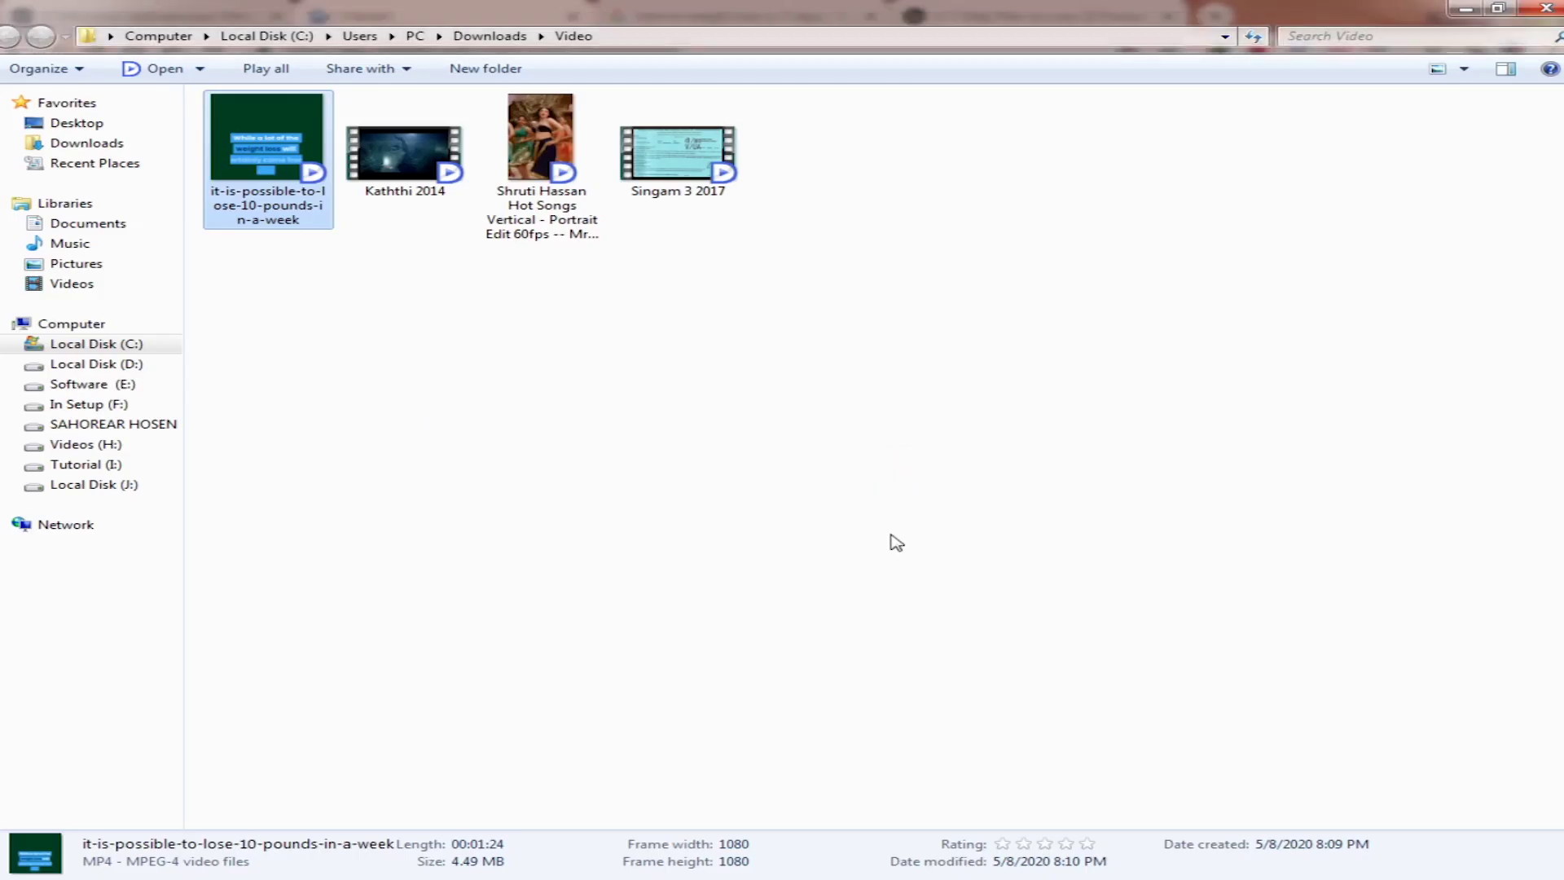
Close the Video folder, return to Vidnami and open the script of the weight-loss video.
{"action": "left_click", "coordinate": [1546, 9]}
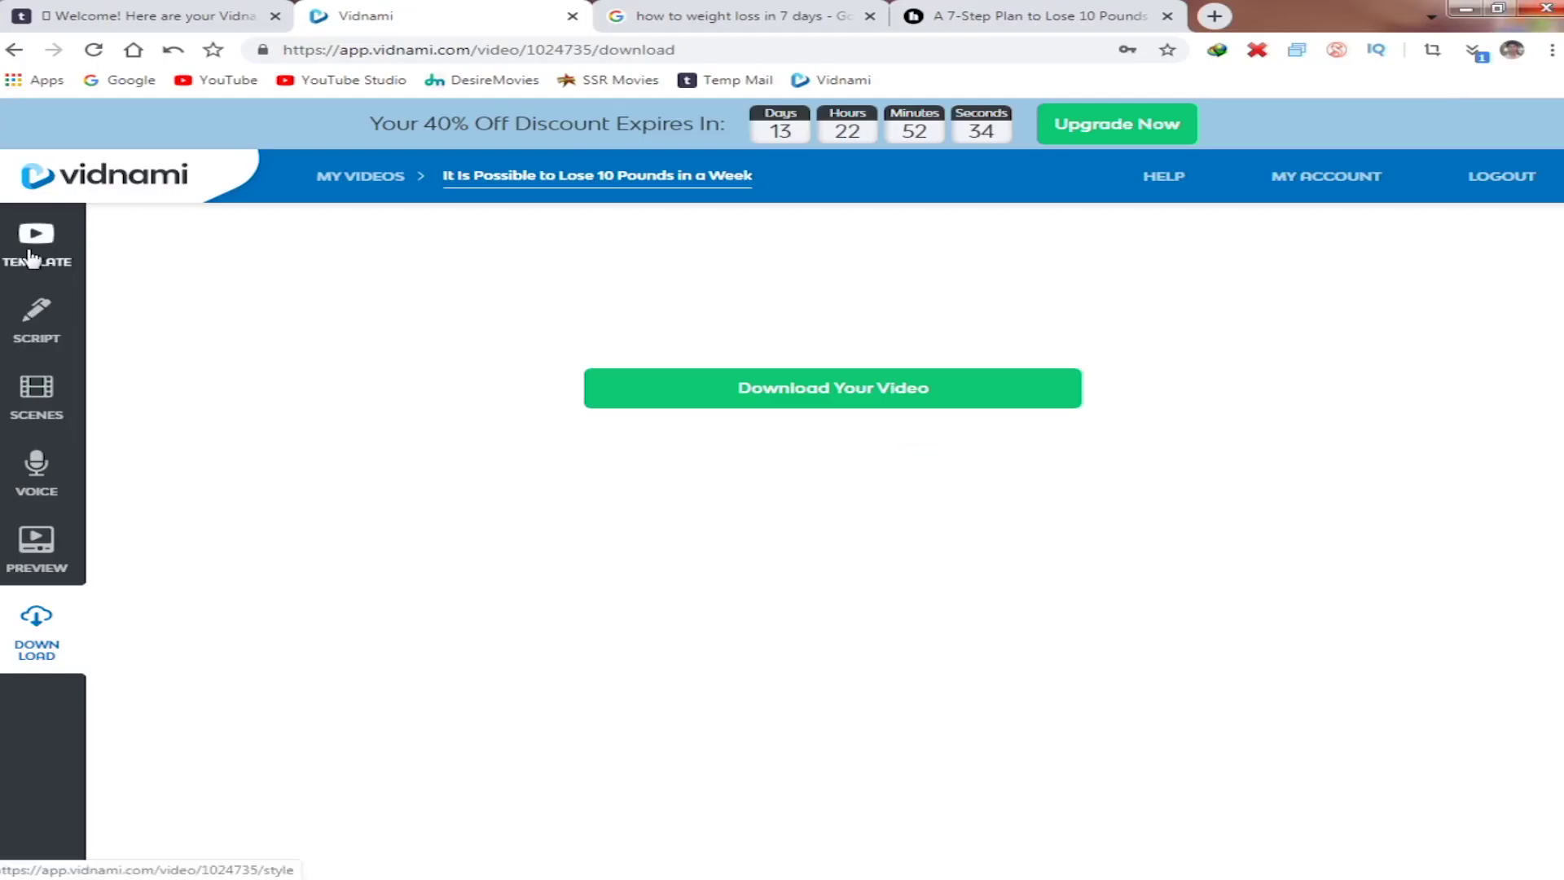
{"action": "left_click", "coordinate": [36, 313]}
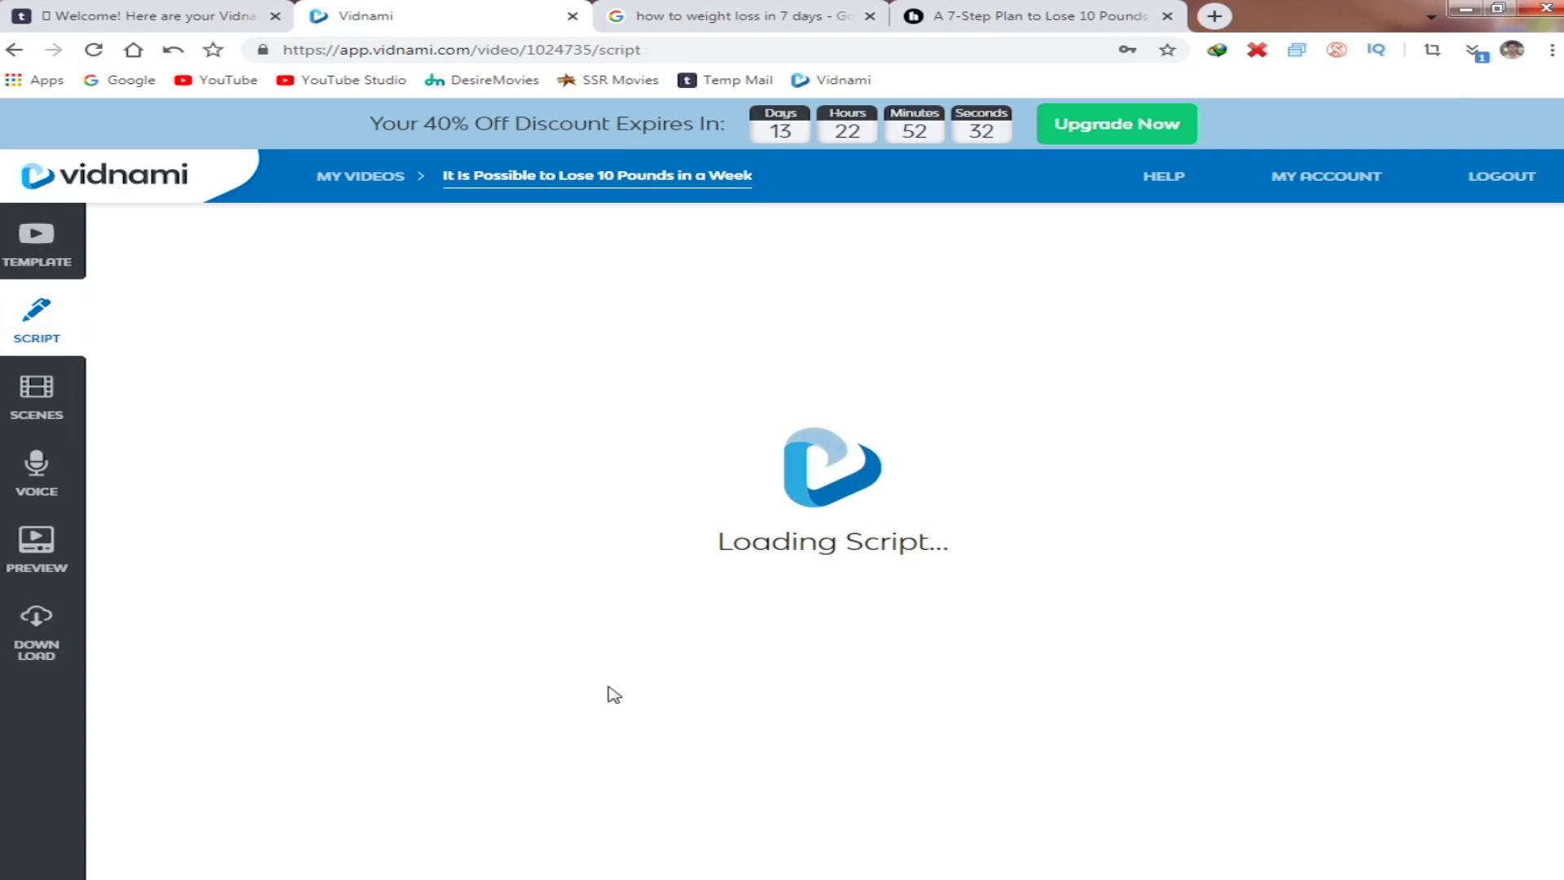